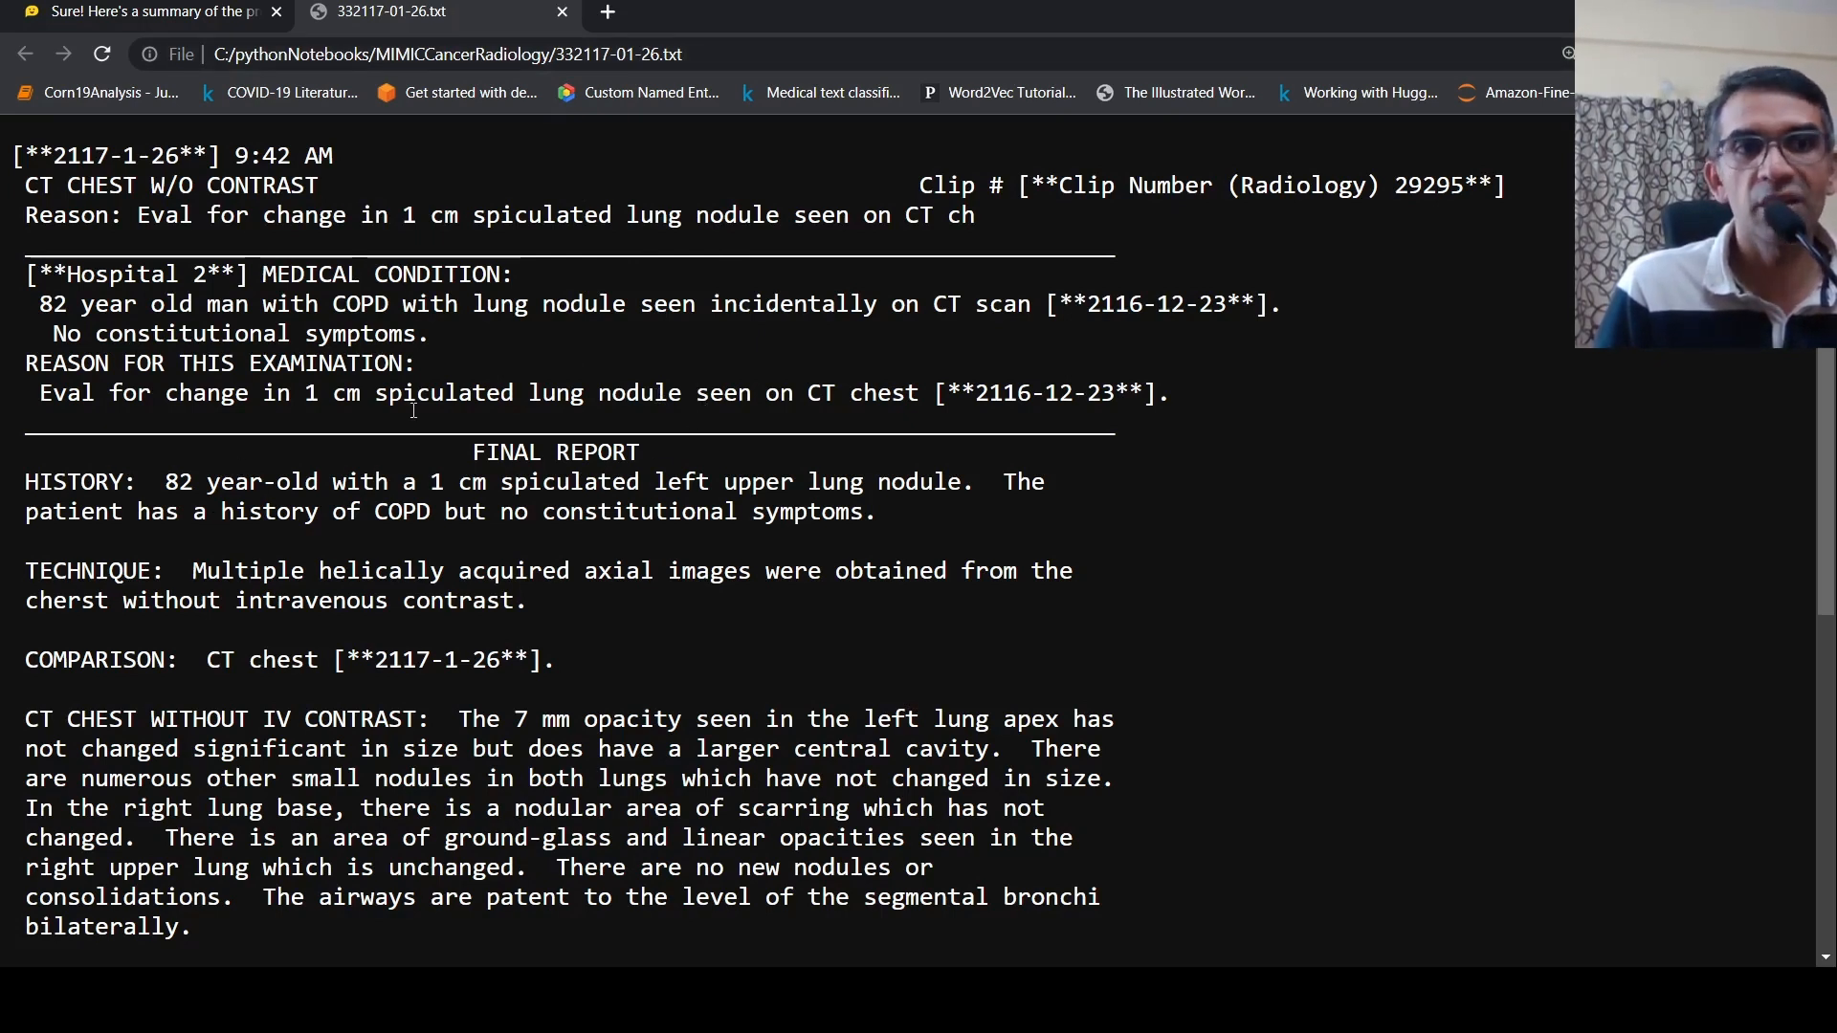
scroll(499, 506, "down", 3)
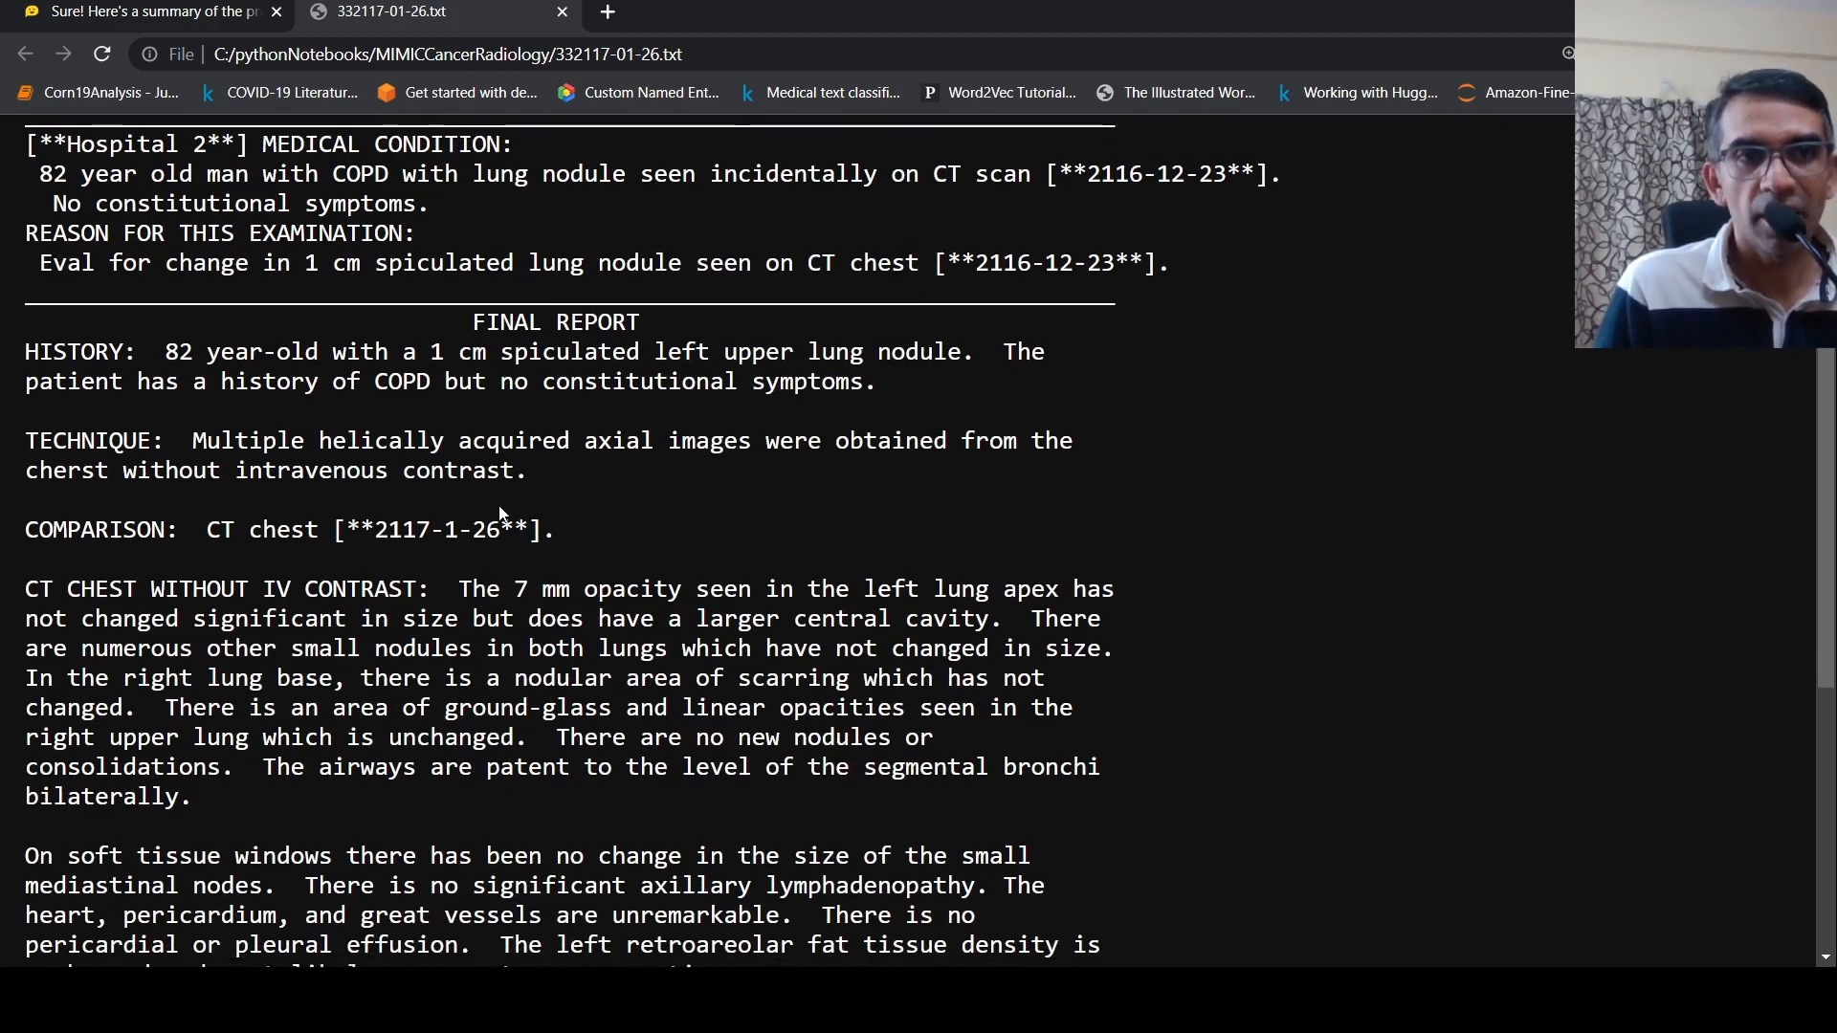
scroll(497, 505, "down", 2)
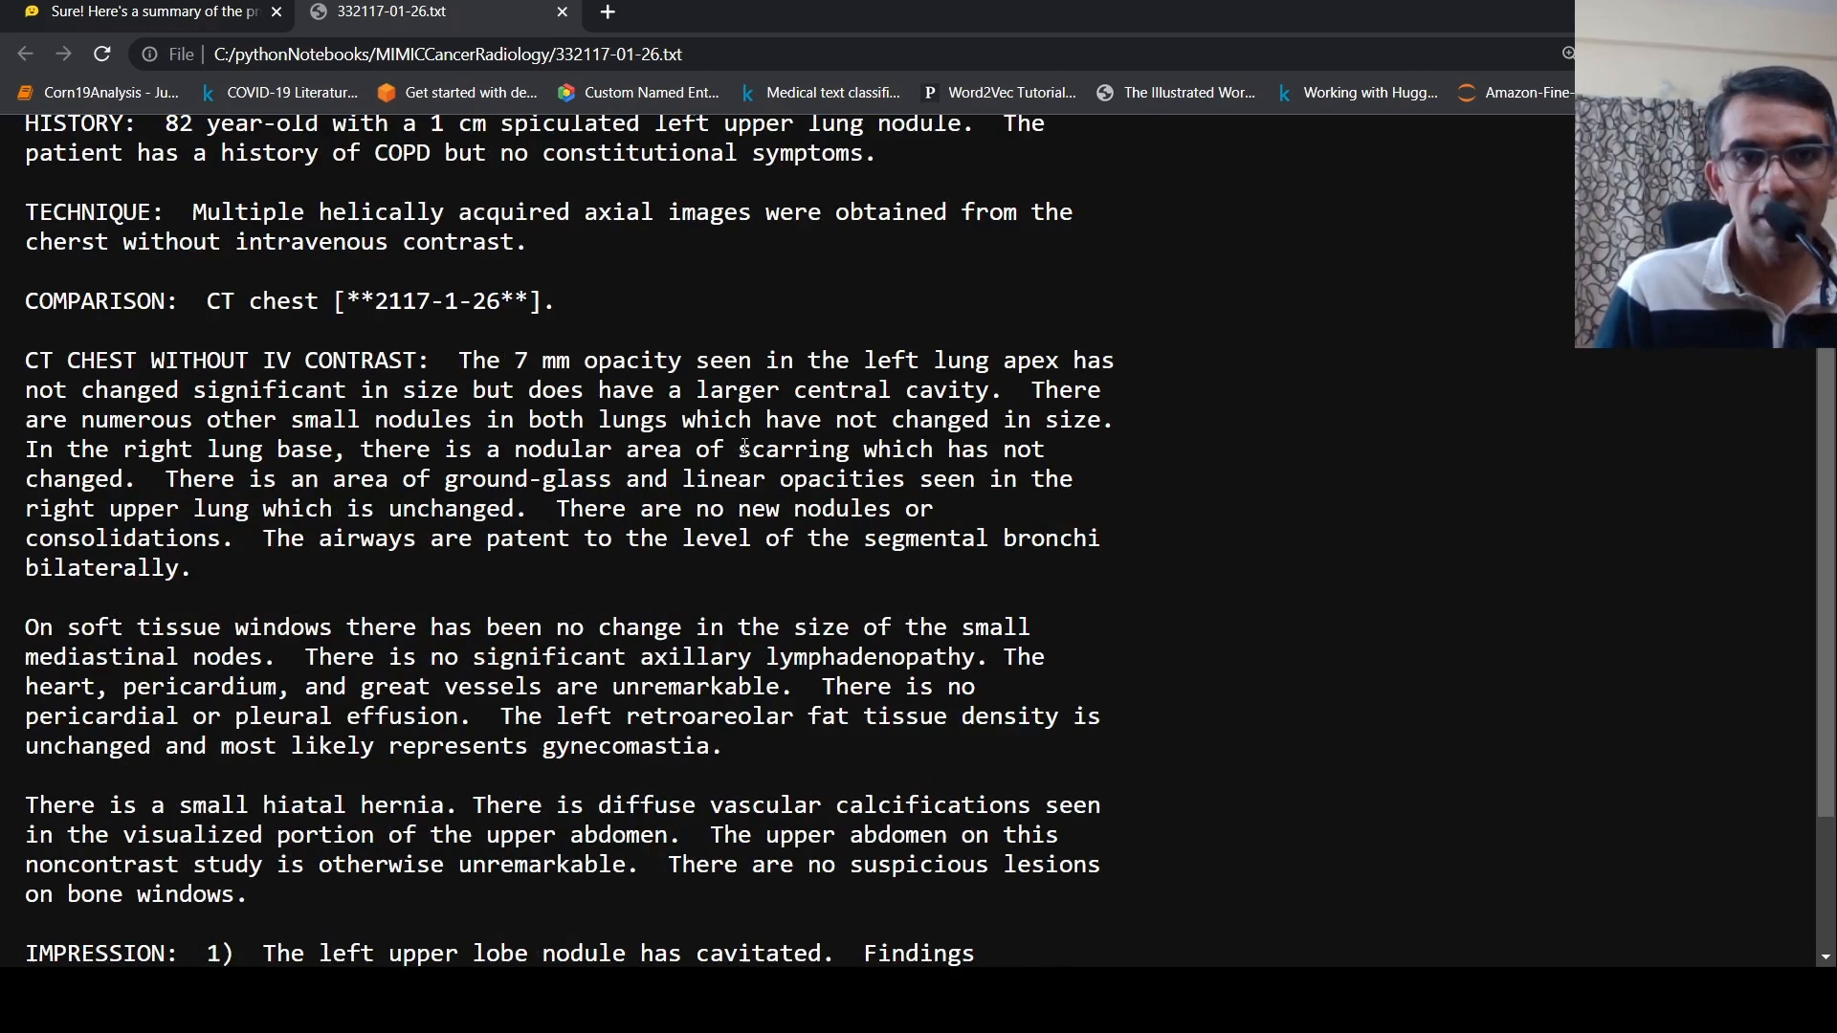
scroll(742, 444, "down", 3)
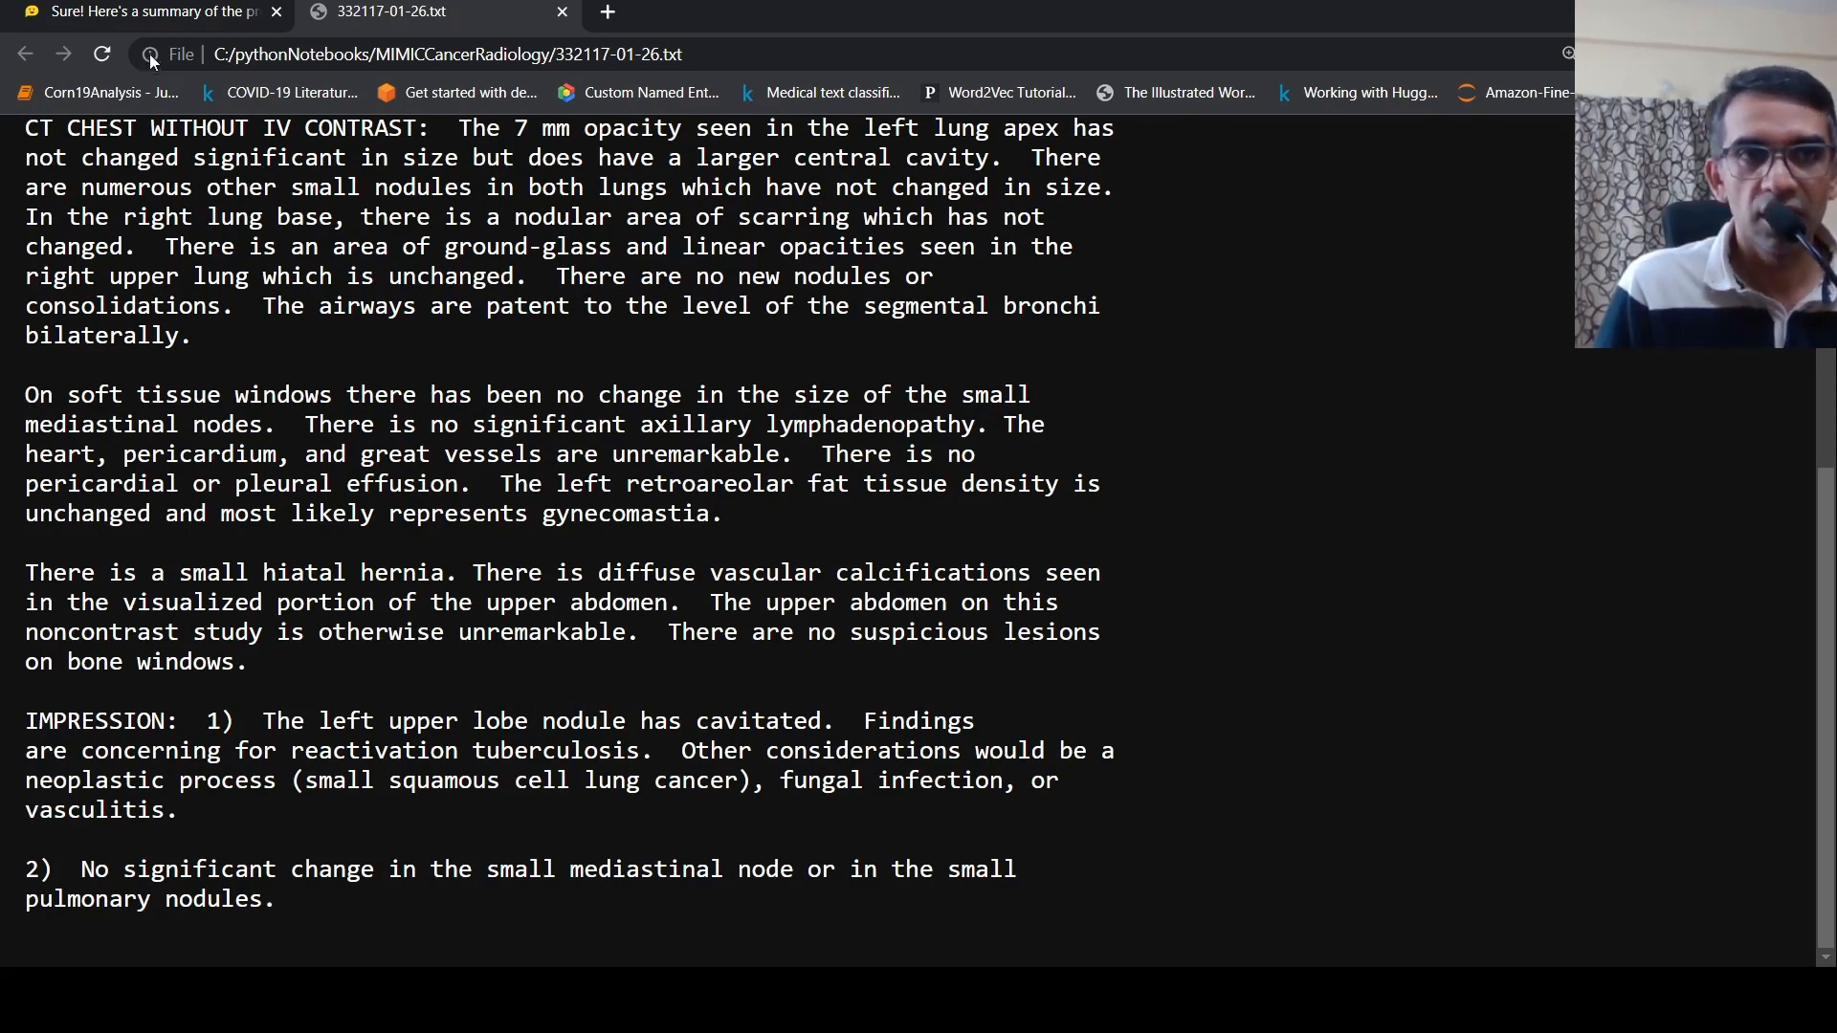
Switch to the HuggingChat conversation with the CT chest report and enlarge the page text
left_click(144, 12)
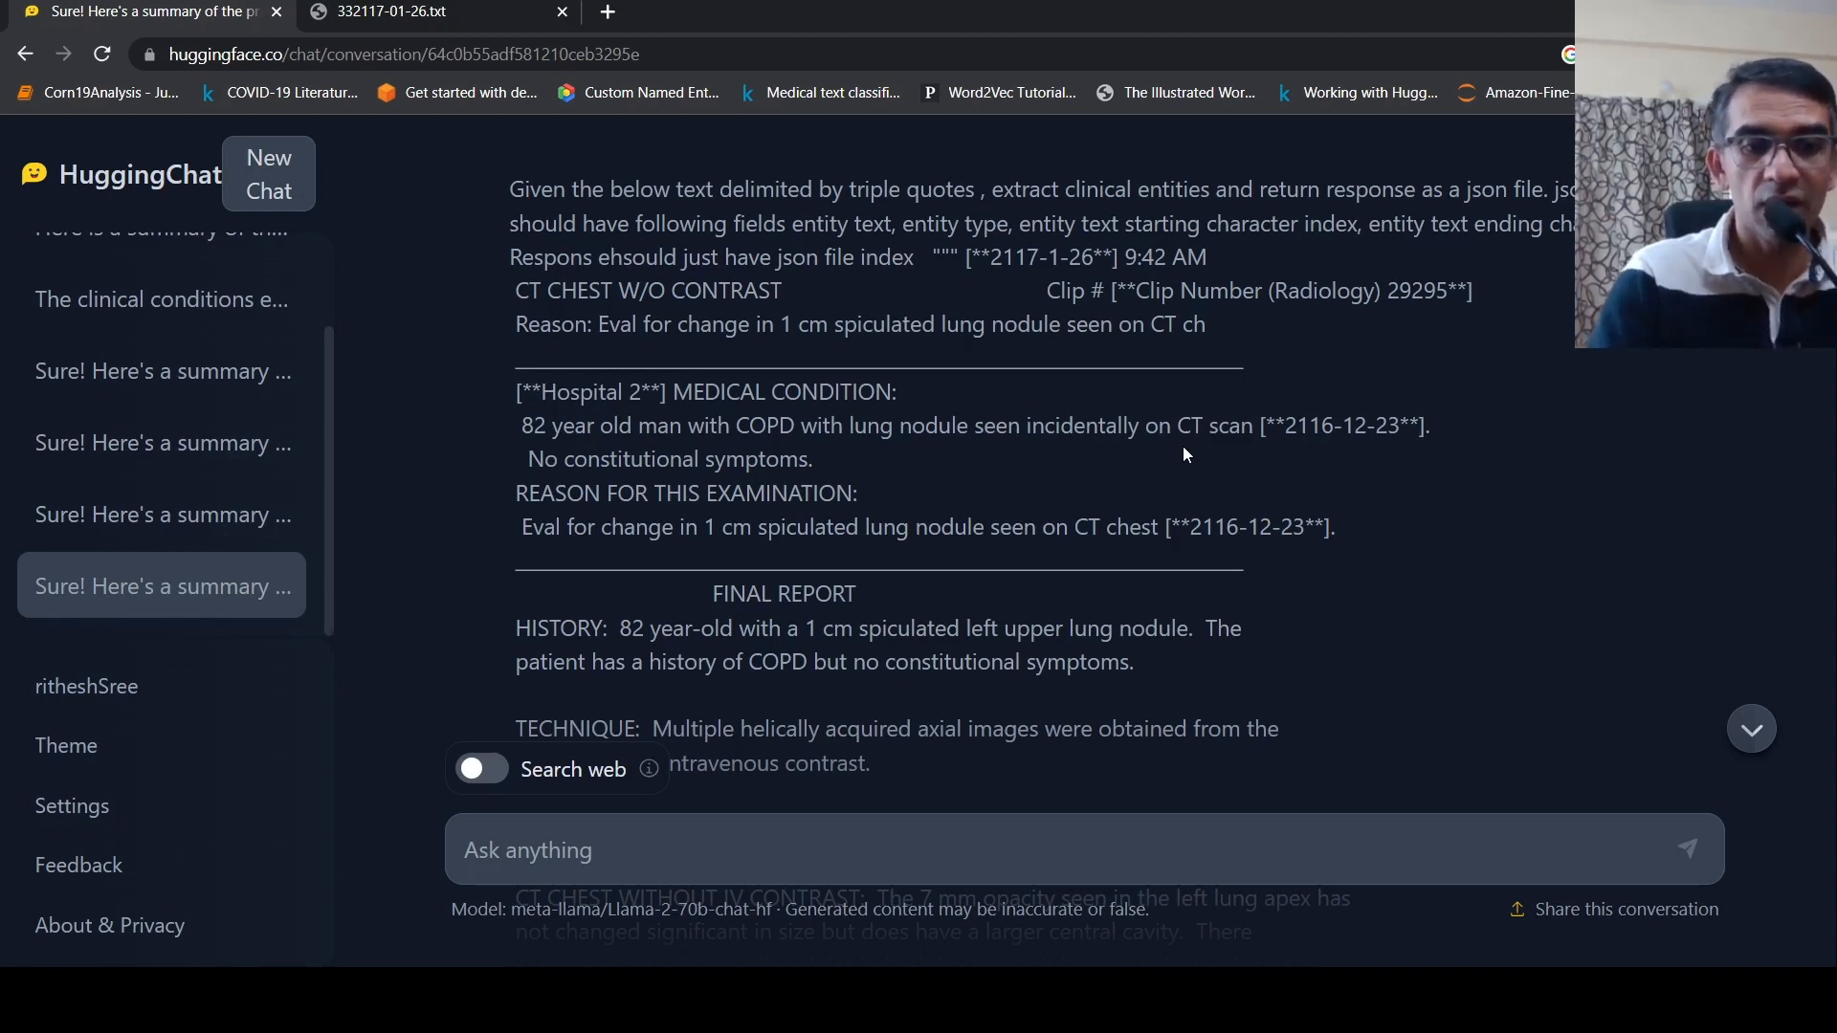
key("ctrl+plus")
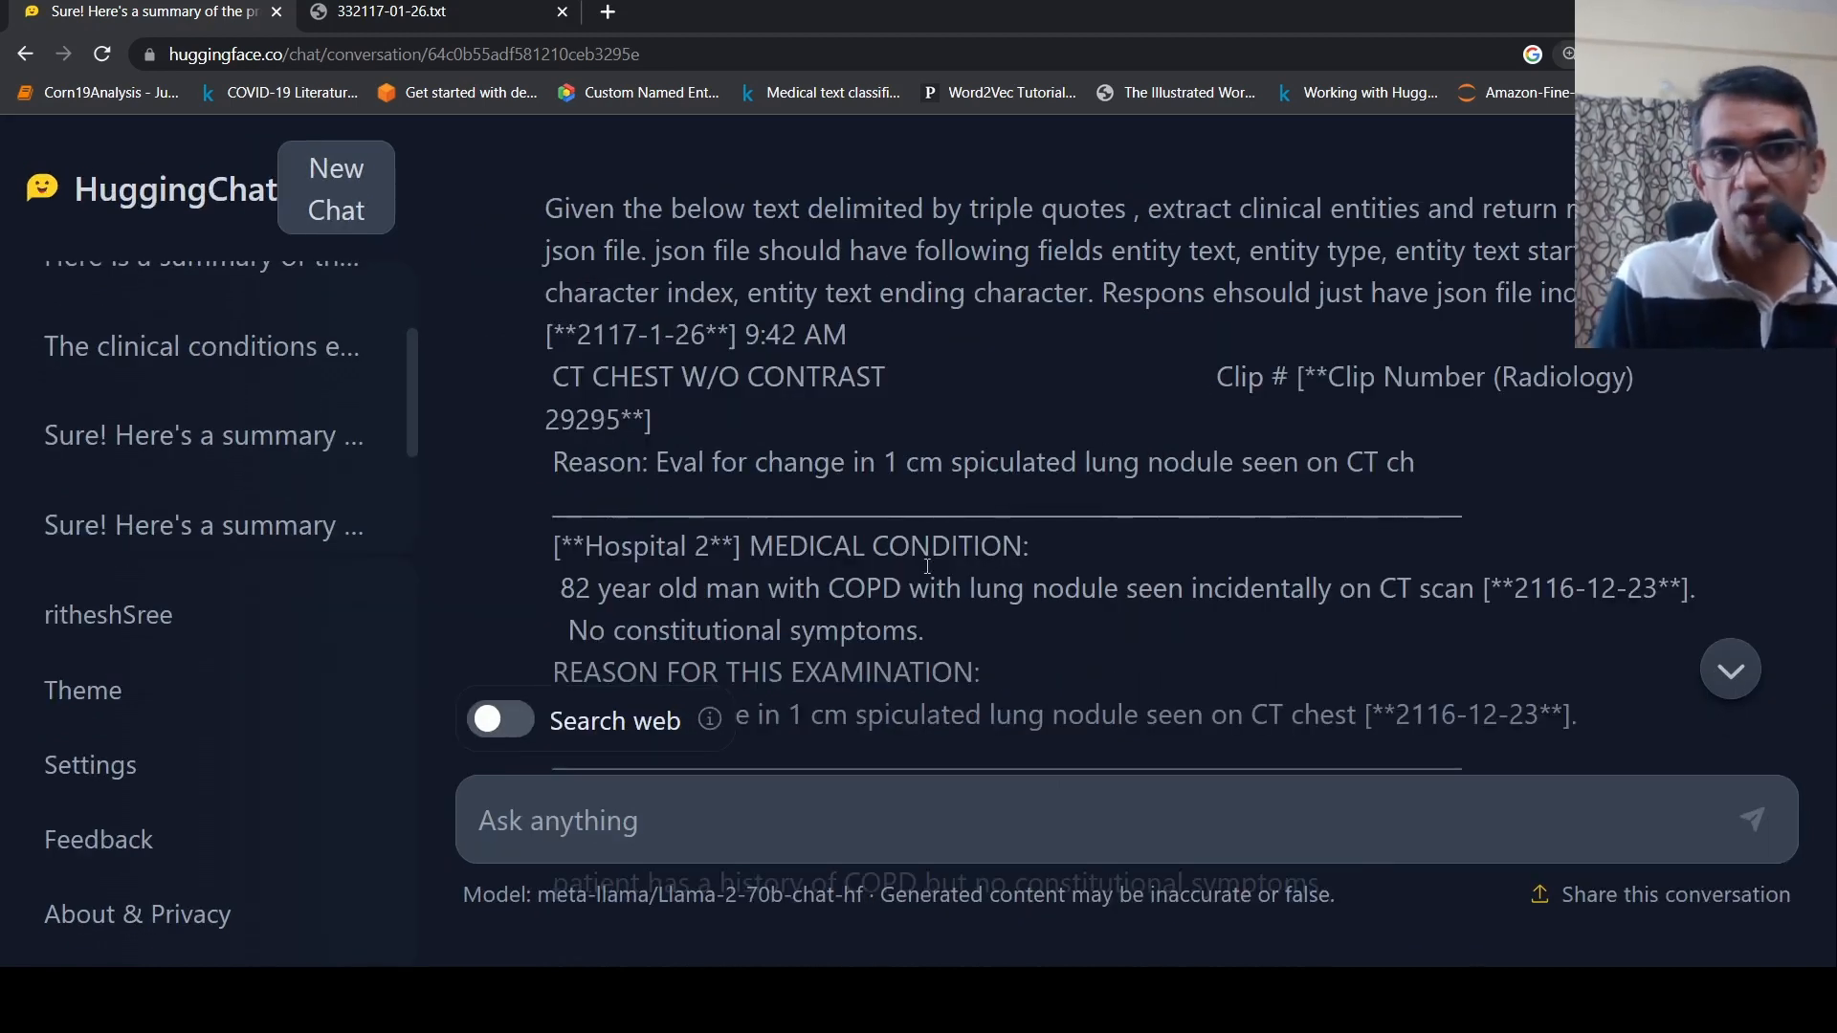
scroll(319, 438, "up", 1)
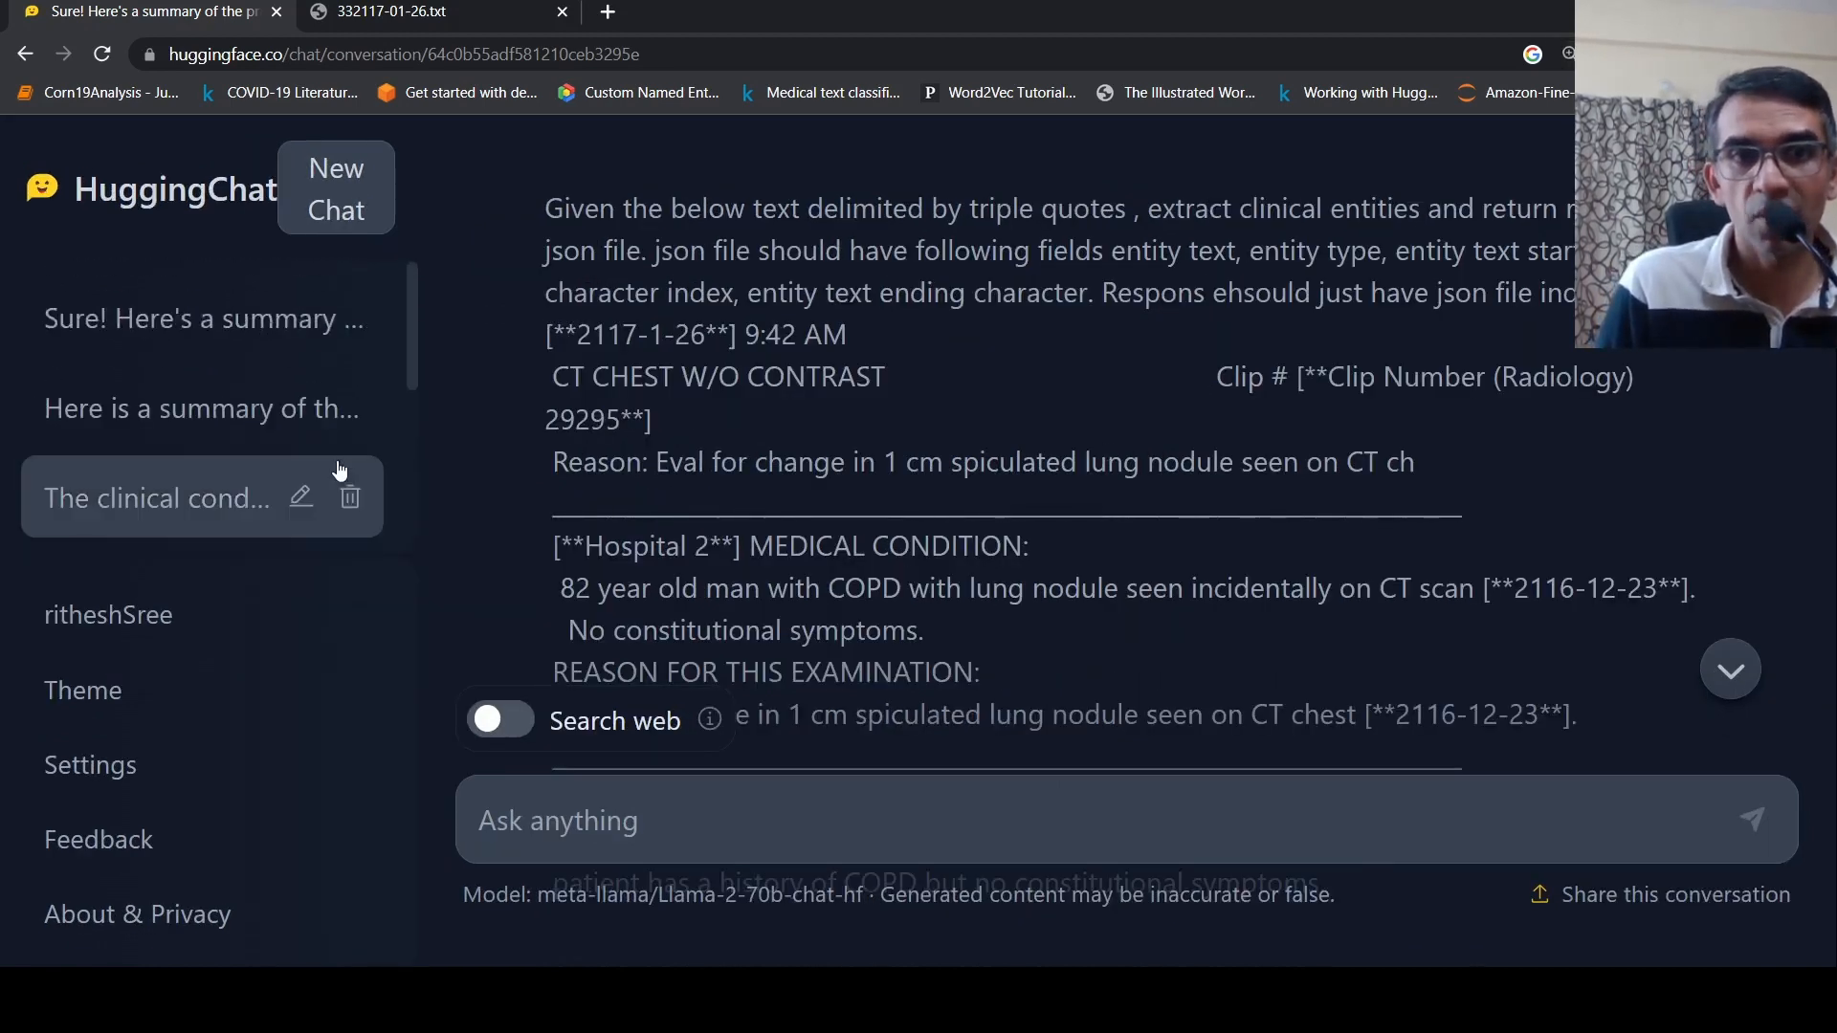
scroll(1397, 460, "down", 1)
scroll(1397, 461, "down", 2)
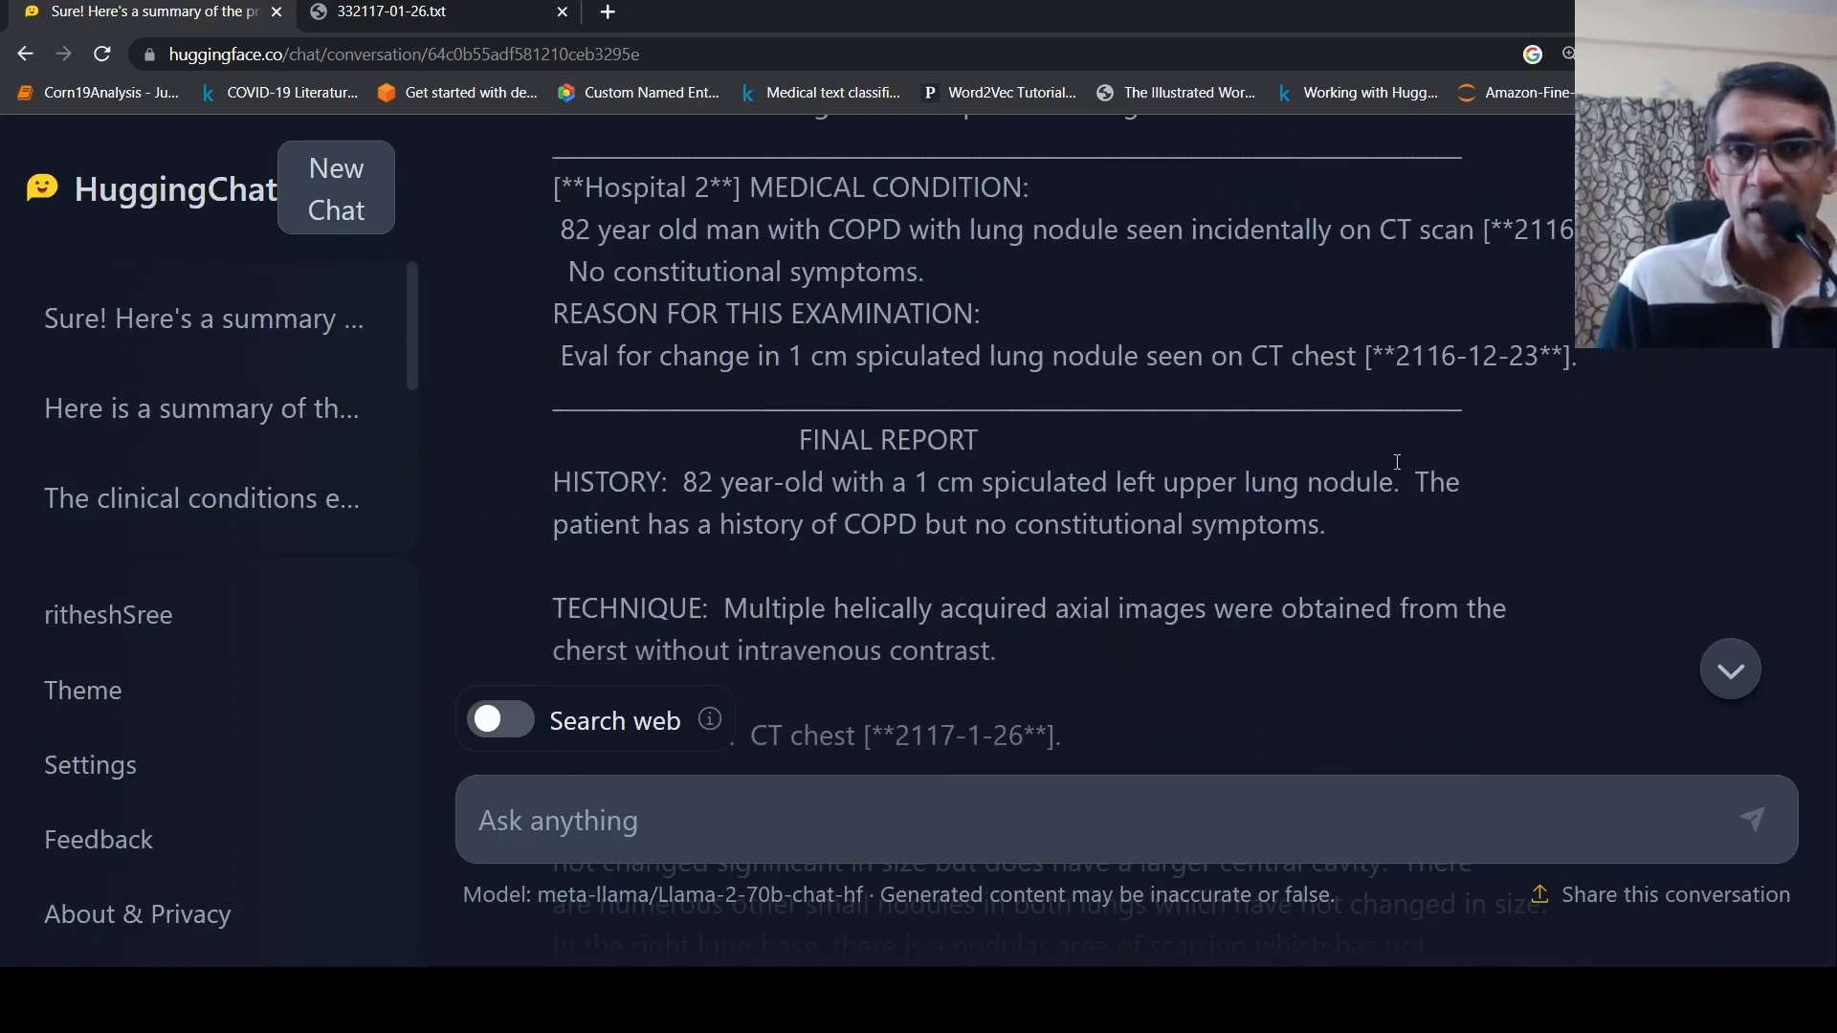
scroll(1397, 460, "up", 3)
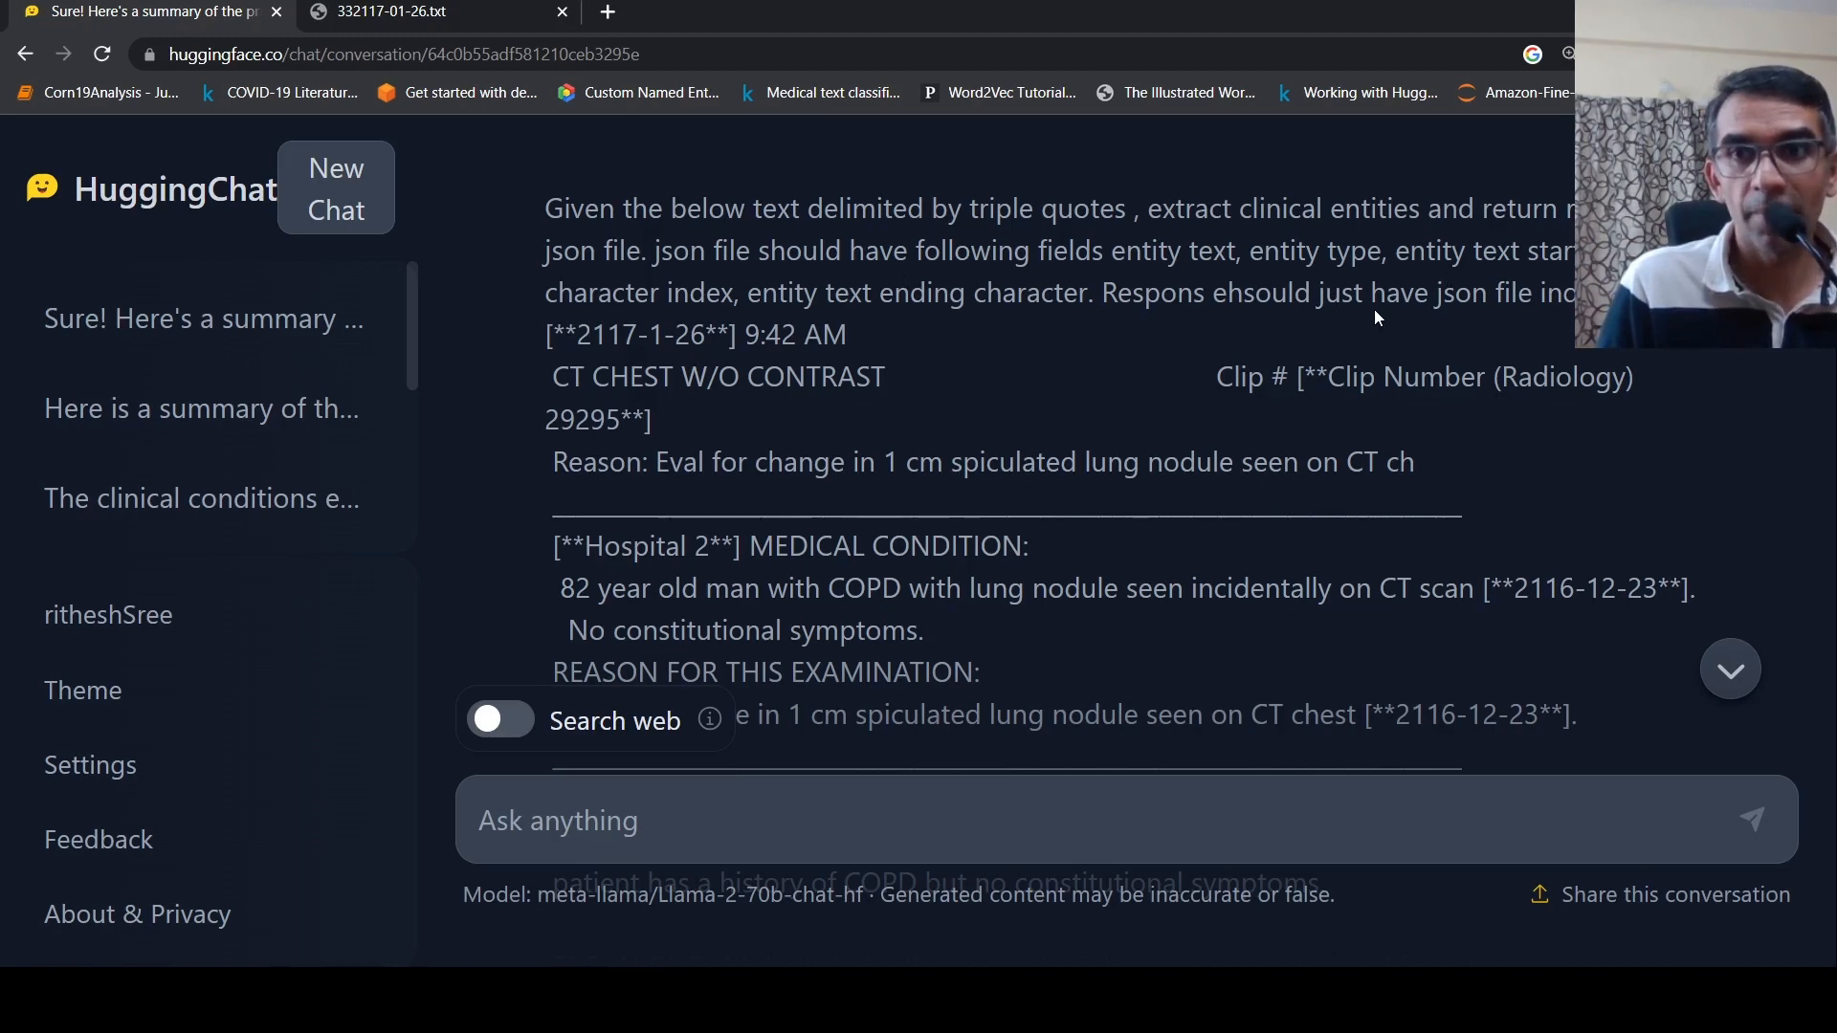
scroll(1305, 327, "down", 2)
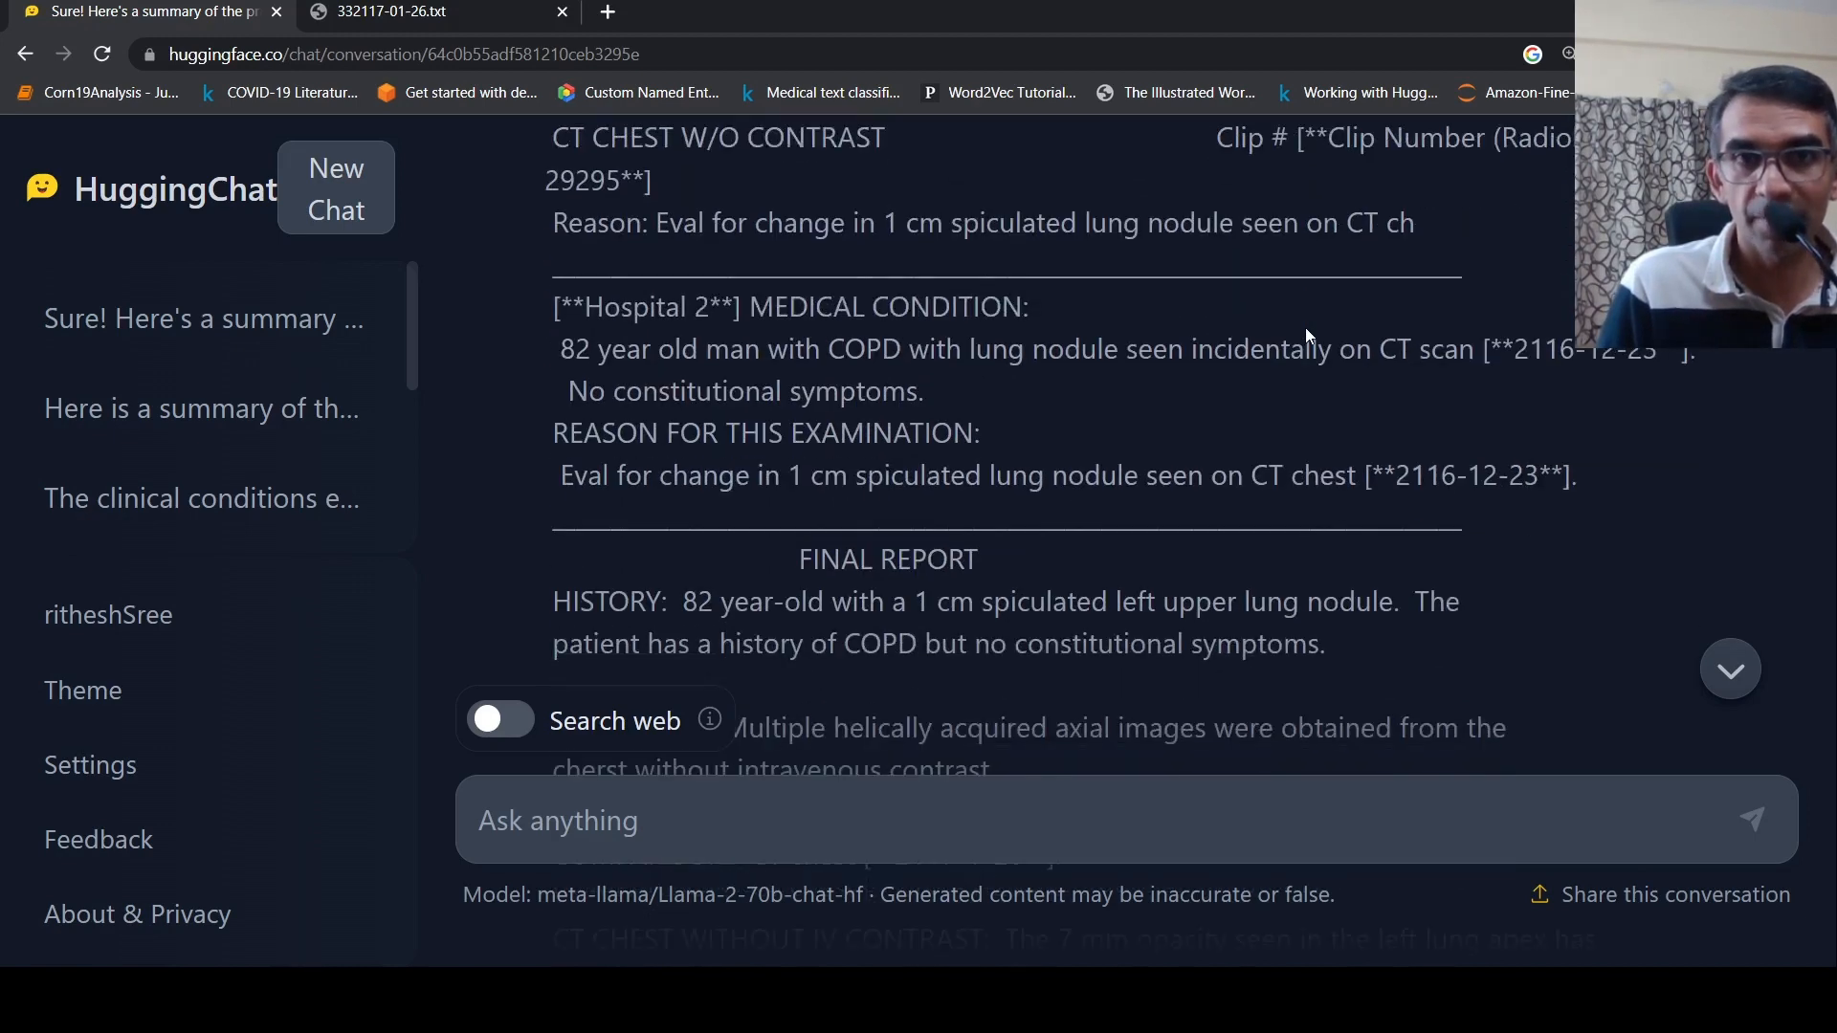
scroll(1305, 328, "down", 1)
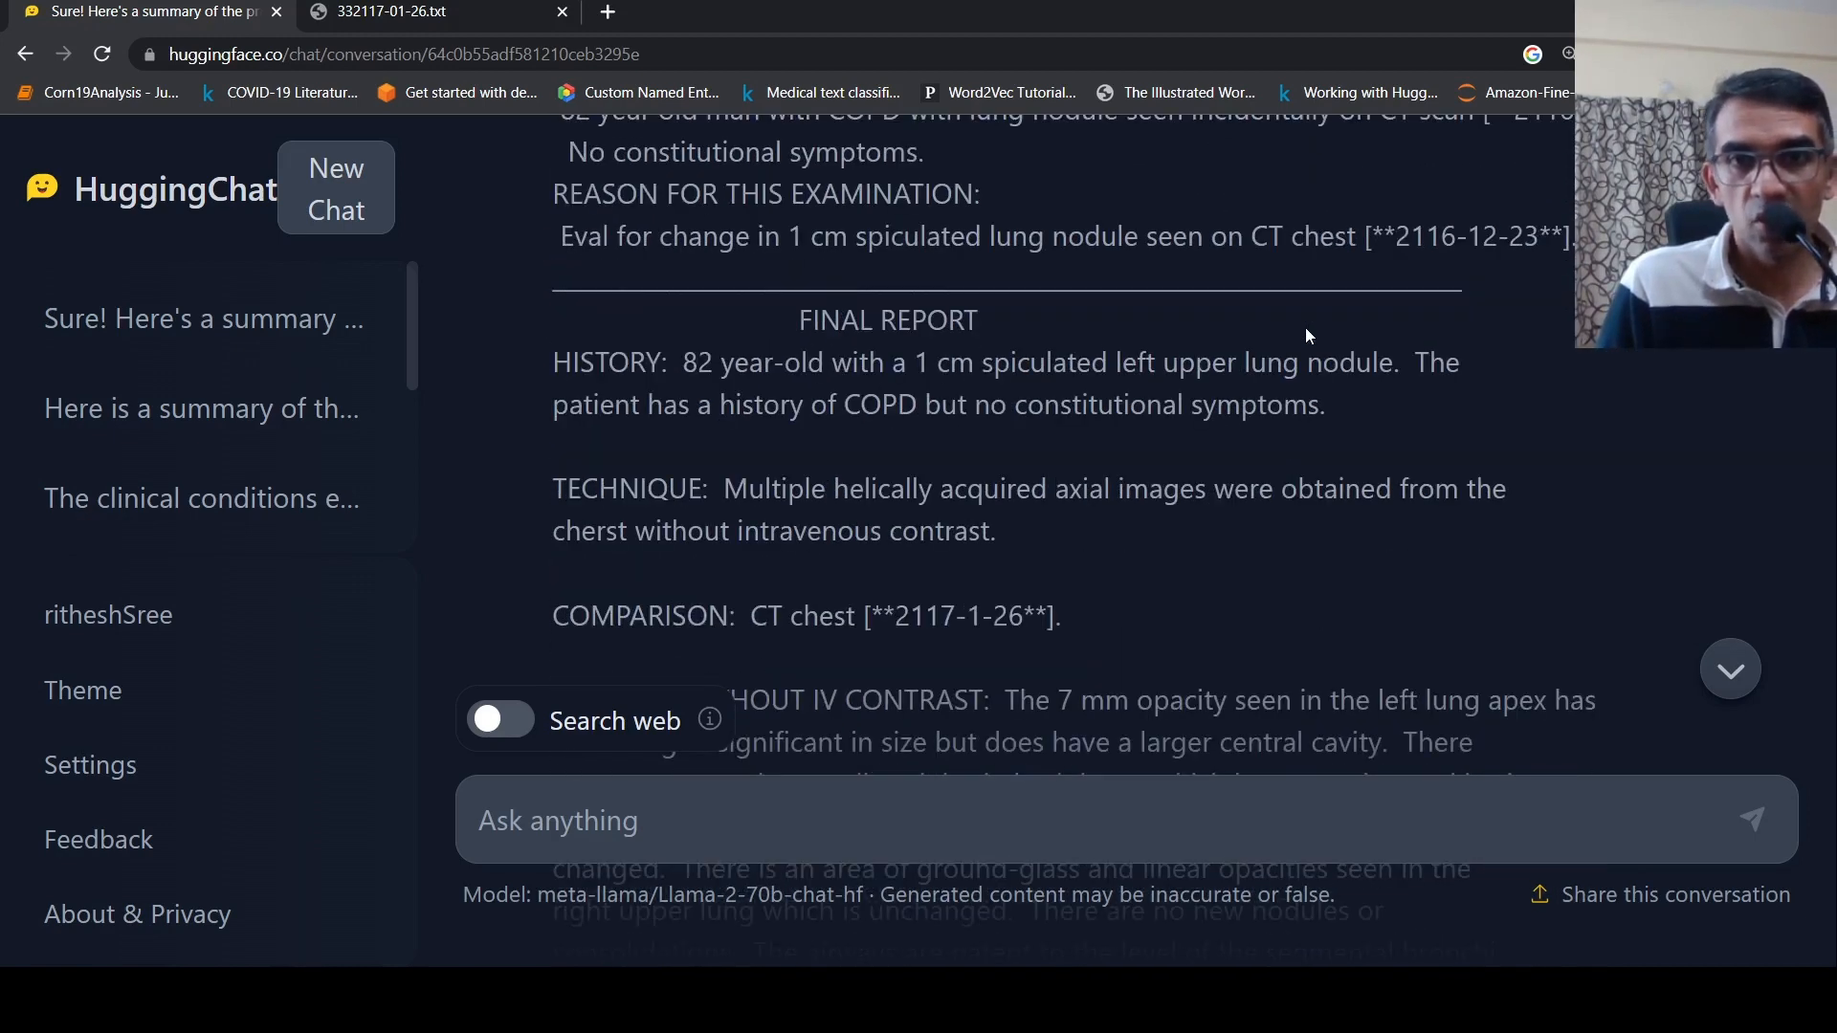
scroll(1305, 328, "up", 3)
scroll(1305, 328, "down", 3)
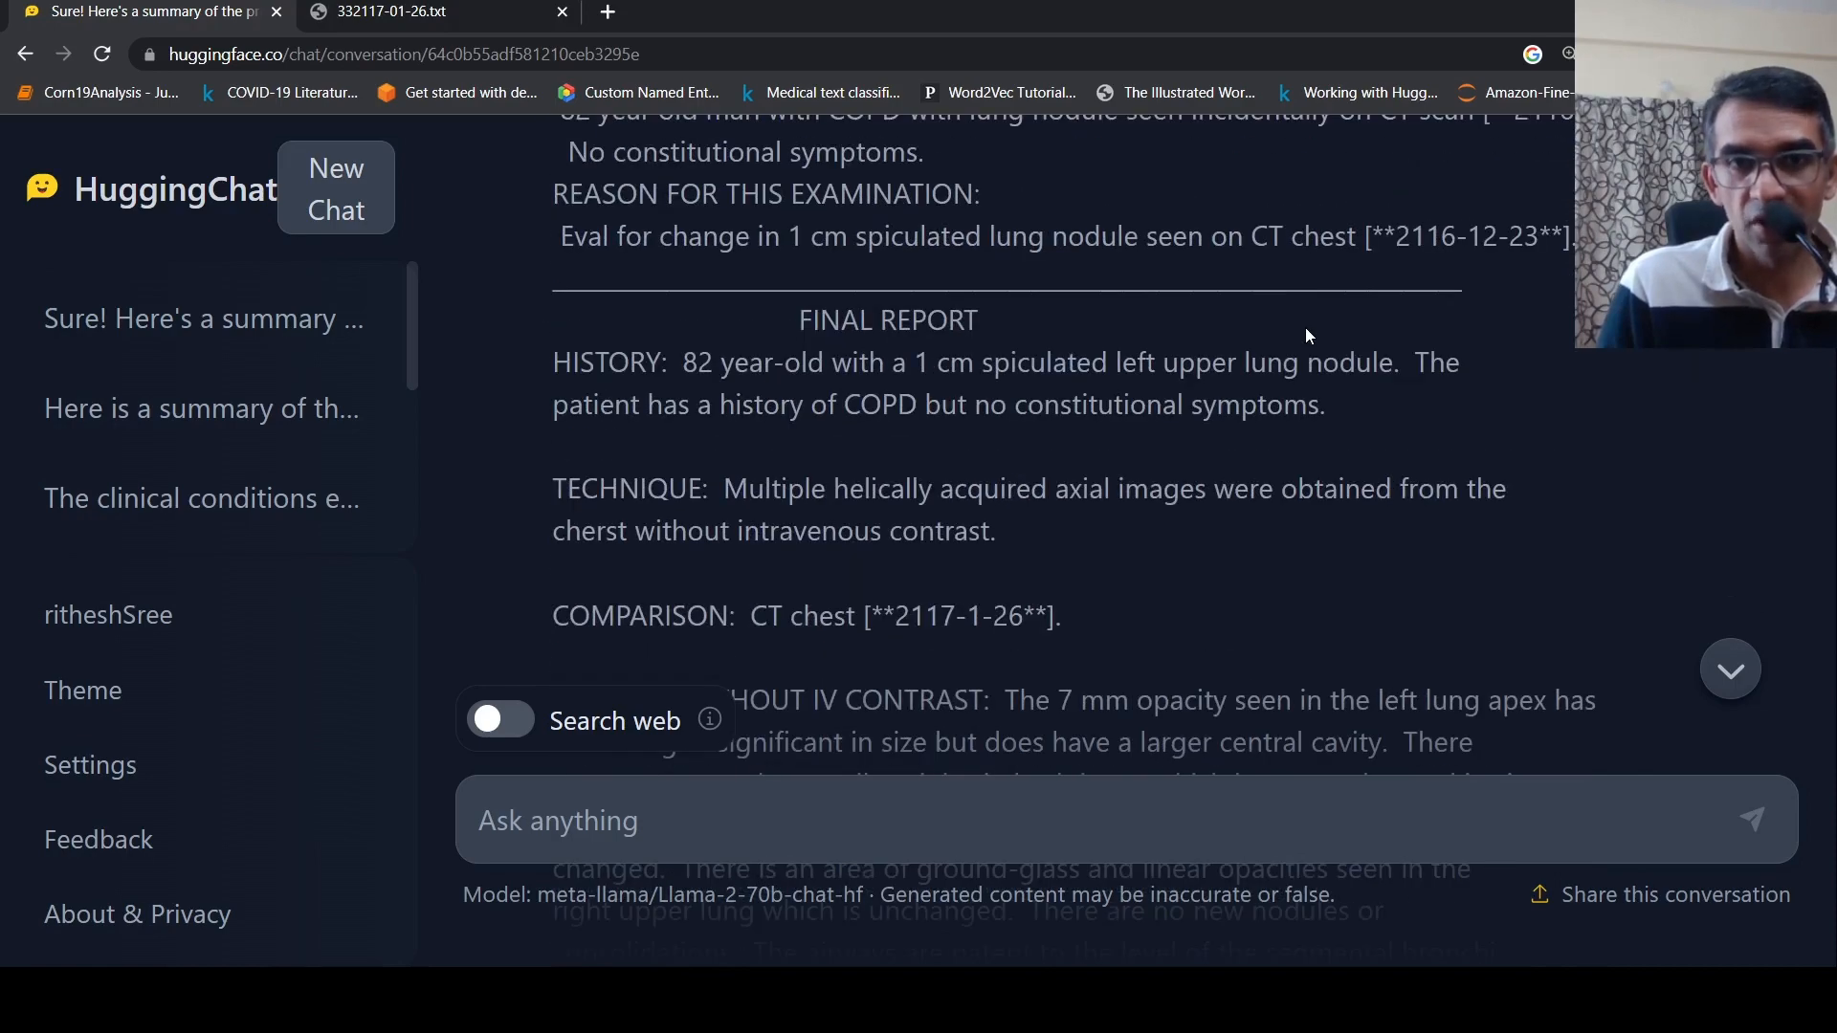
scroll(1305, 328, "down", 2)
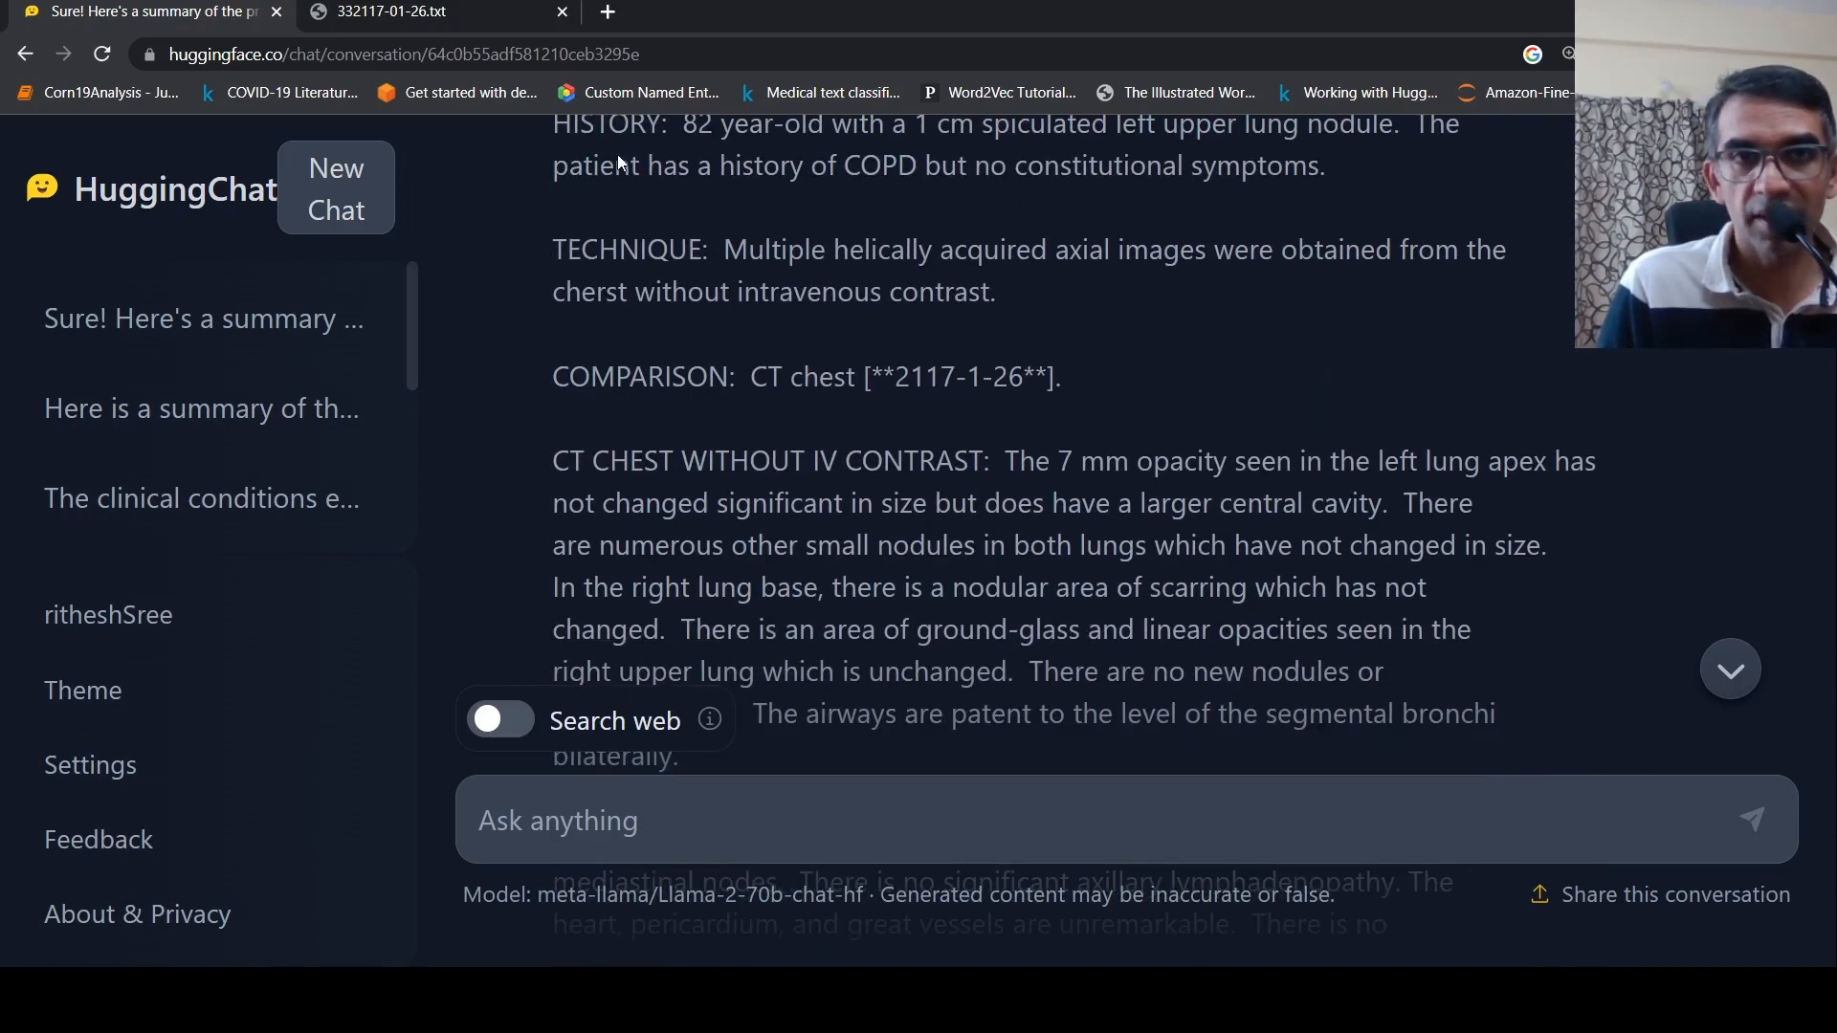
scroll(1296, 407, "down", 4)
scroll(1296, 406, "down", 3)
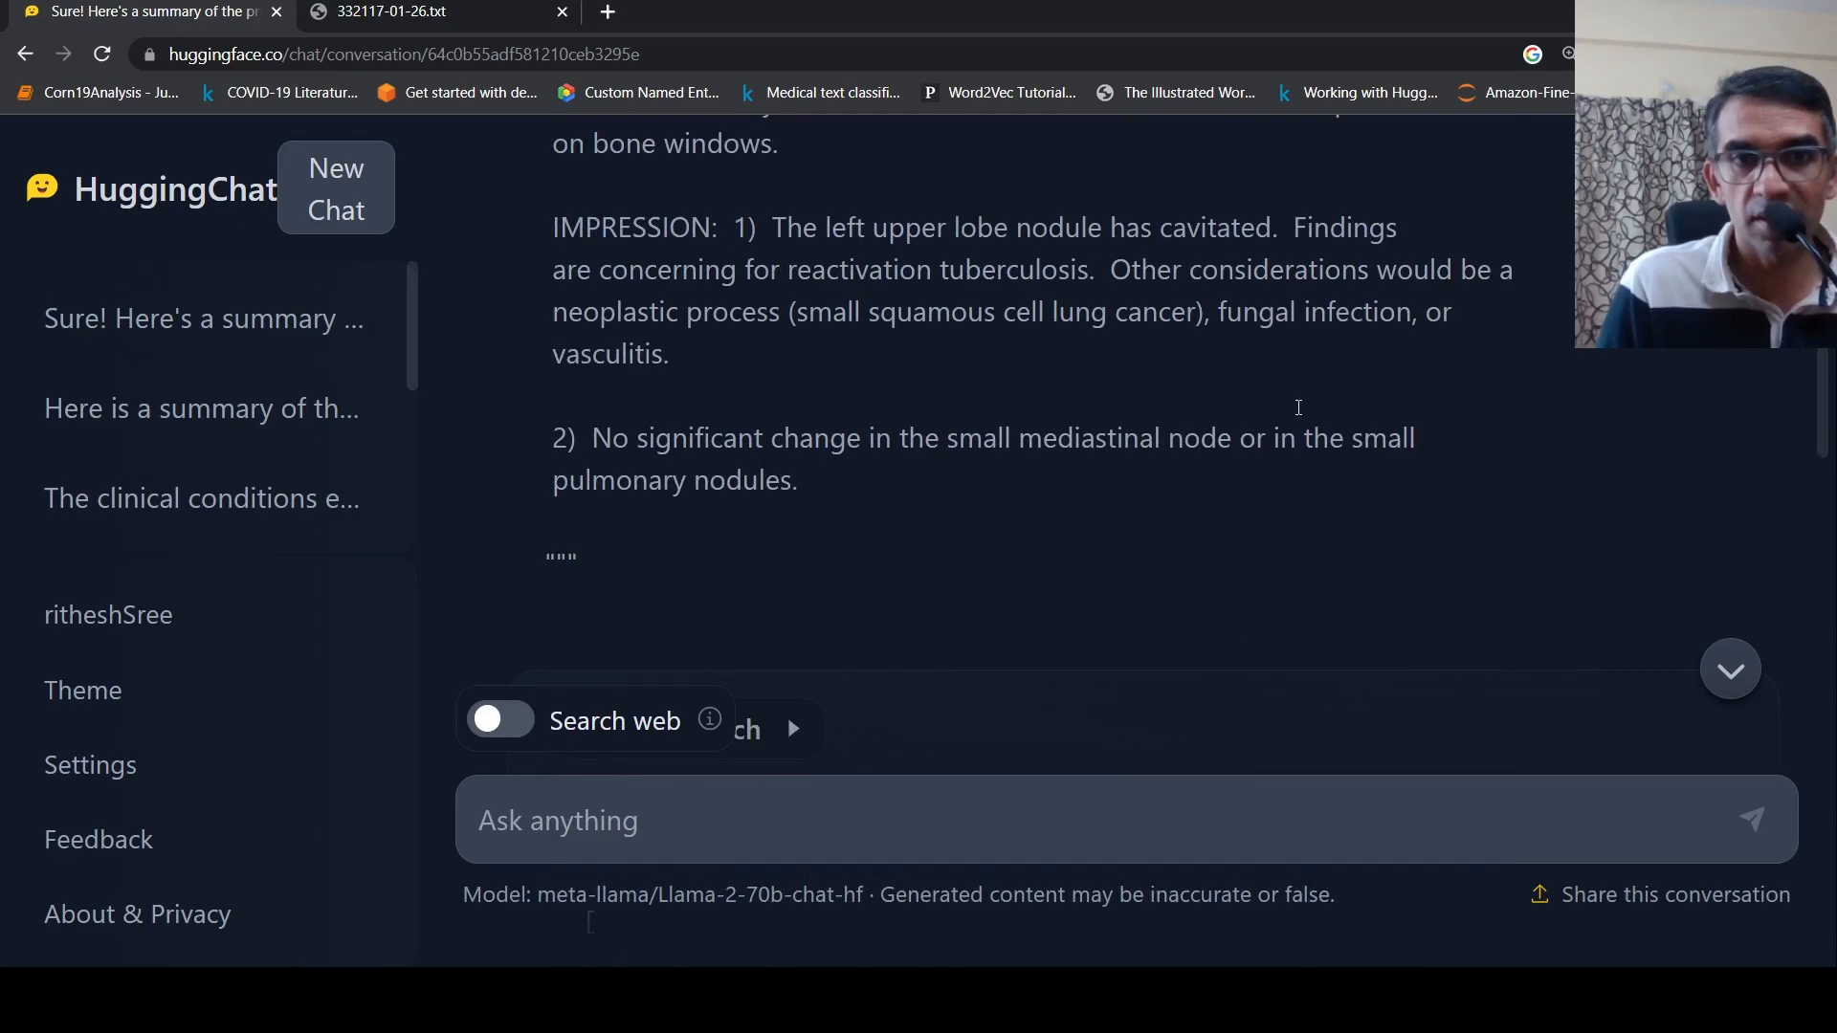
scroll(1296, 406, "down", 3)
scroll(1297, 406, "down", 2)
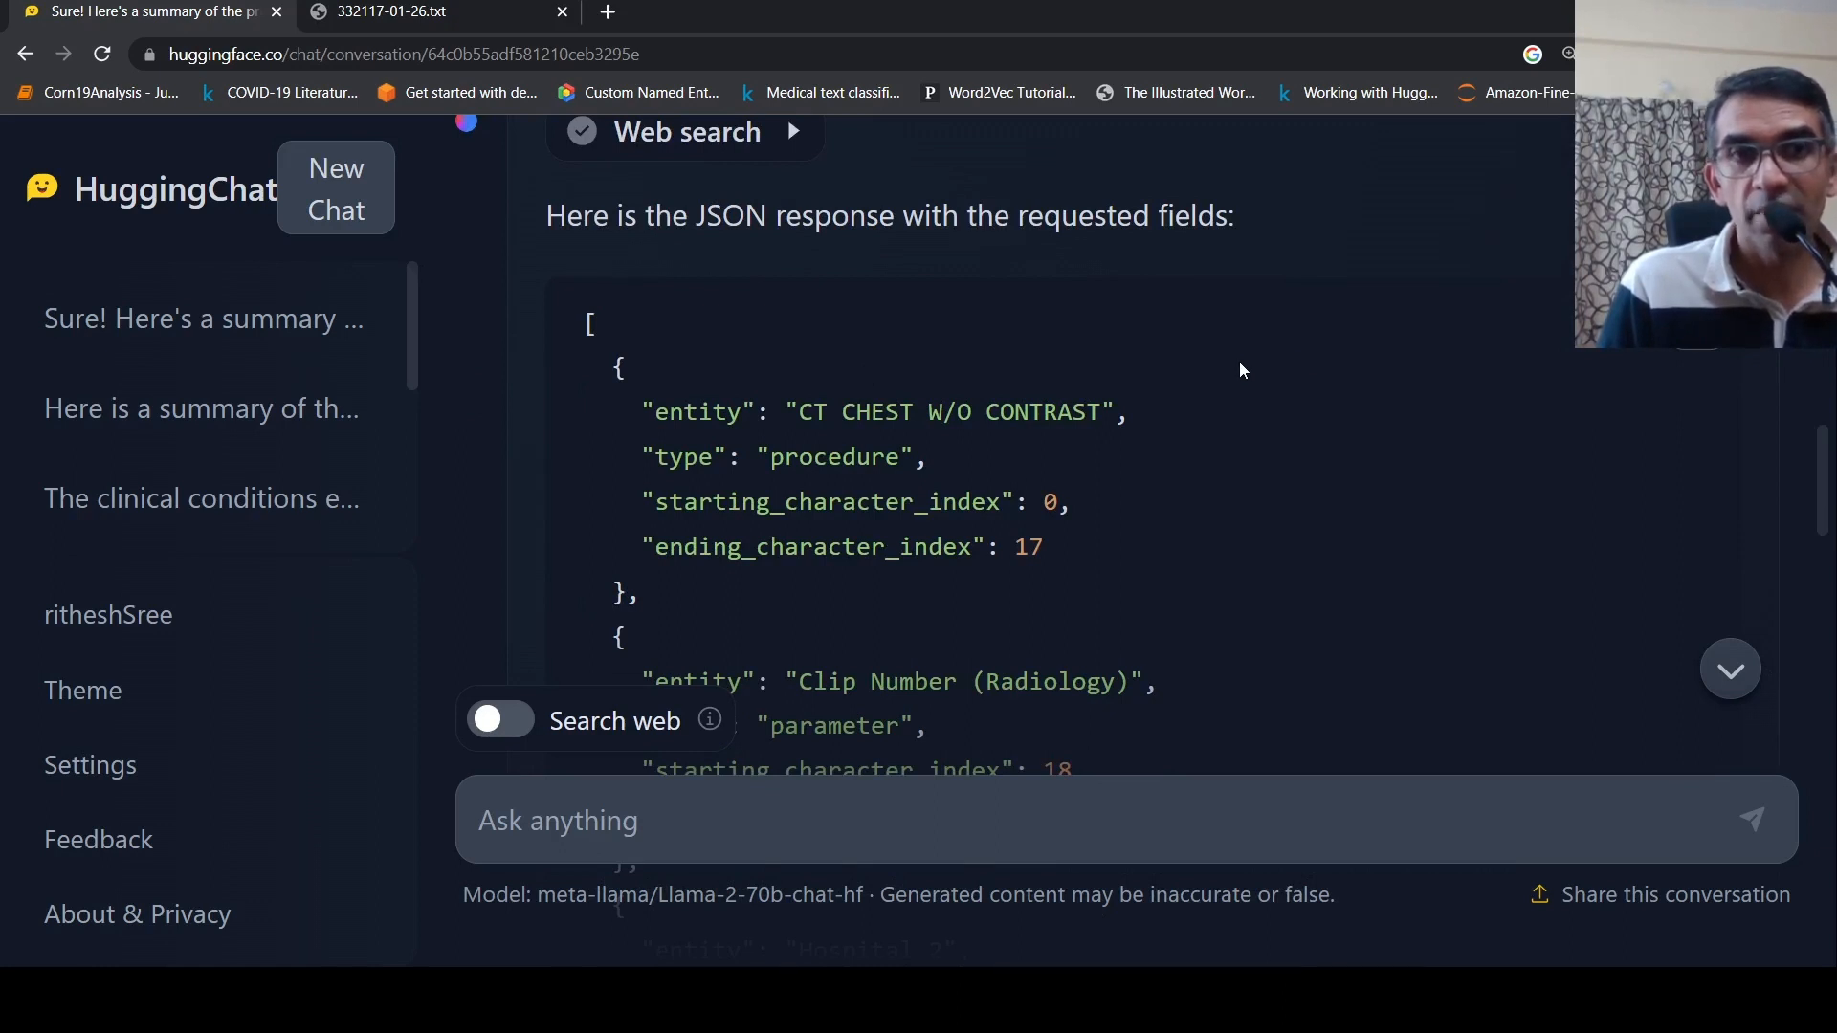
scroll(1132, 380, "down", 3)
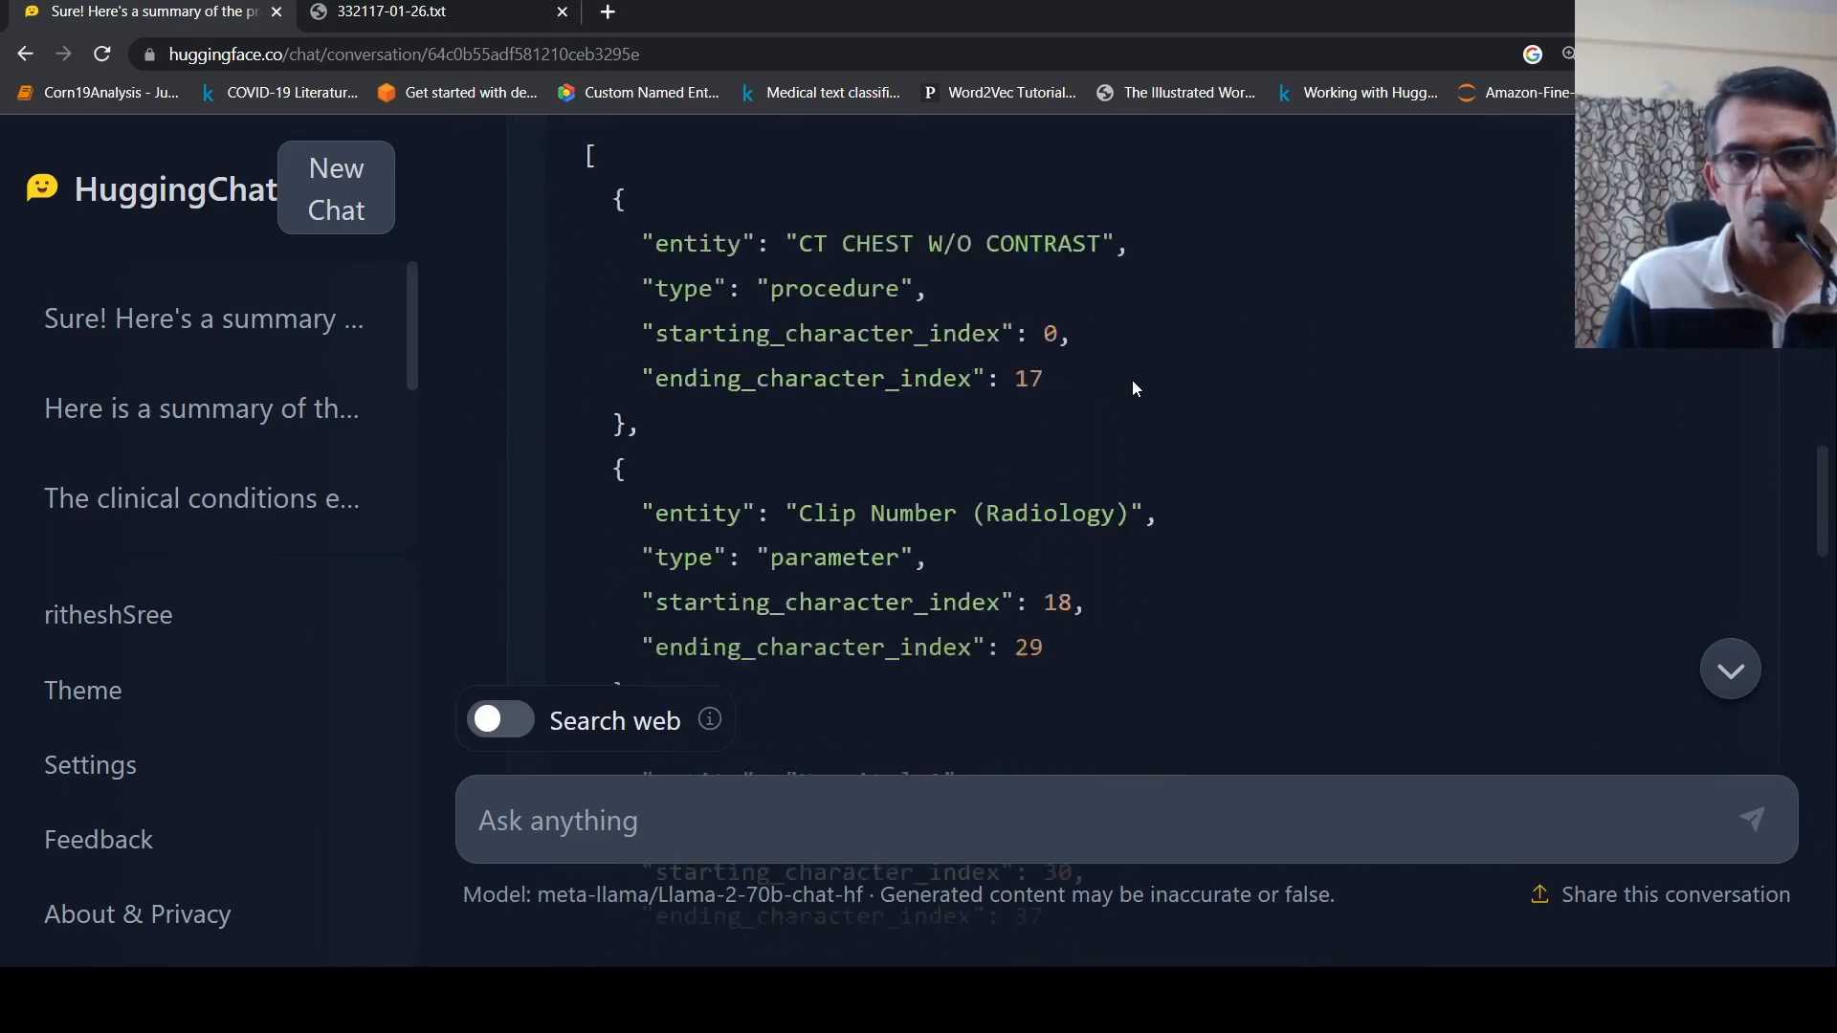
scroll(1133, 380, "down", 2)
scroll(1133, 381, "up", 5)
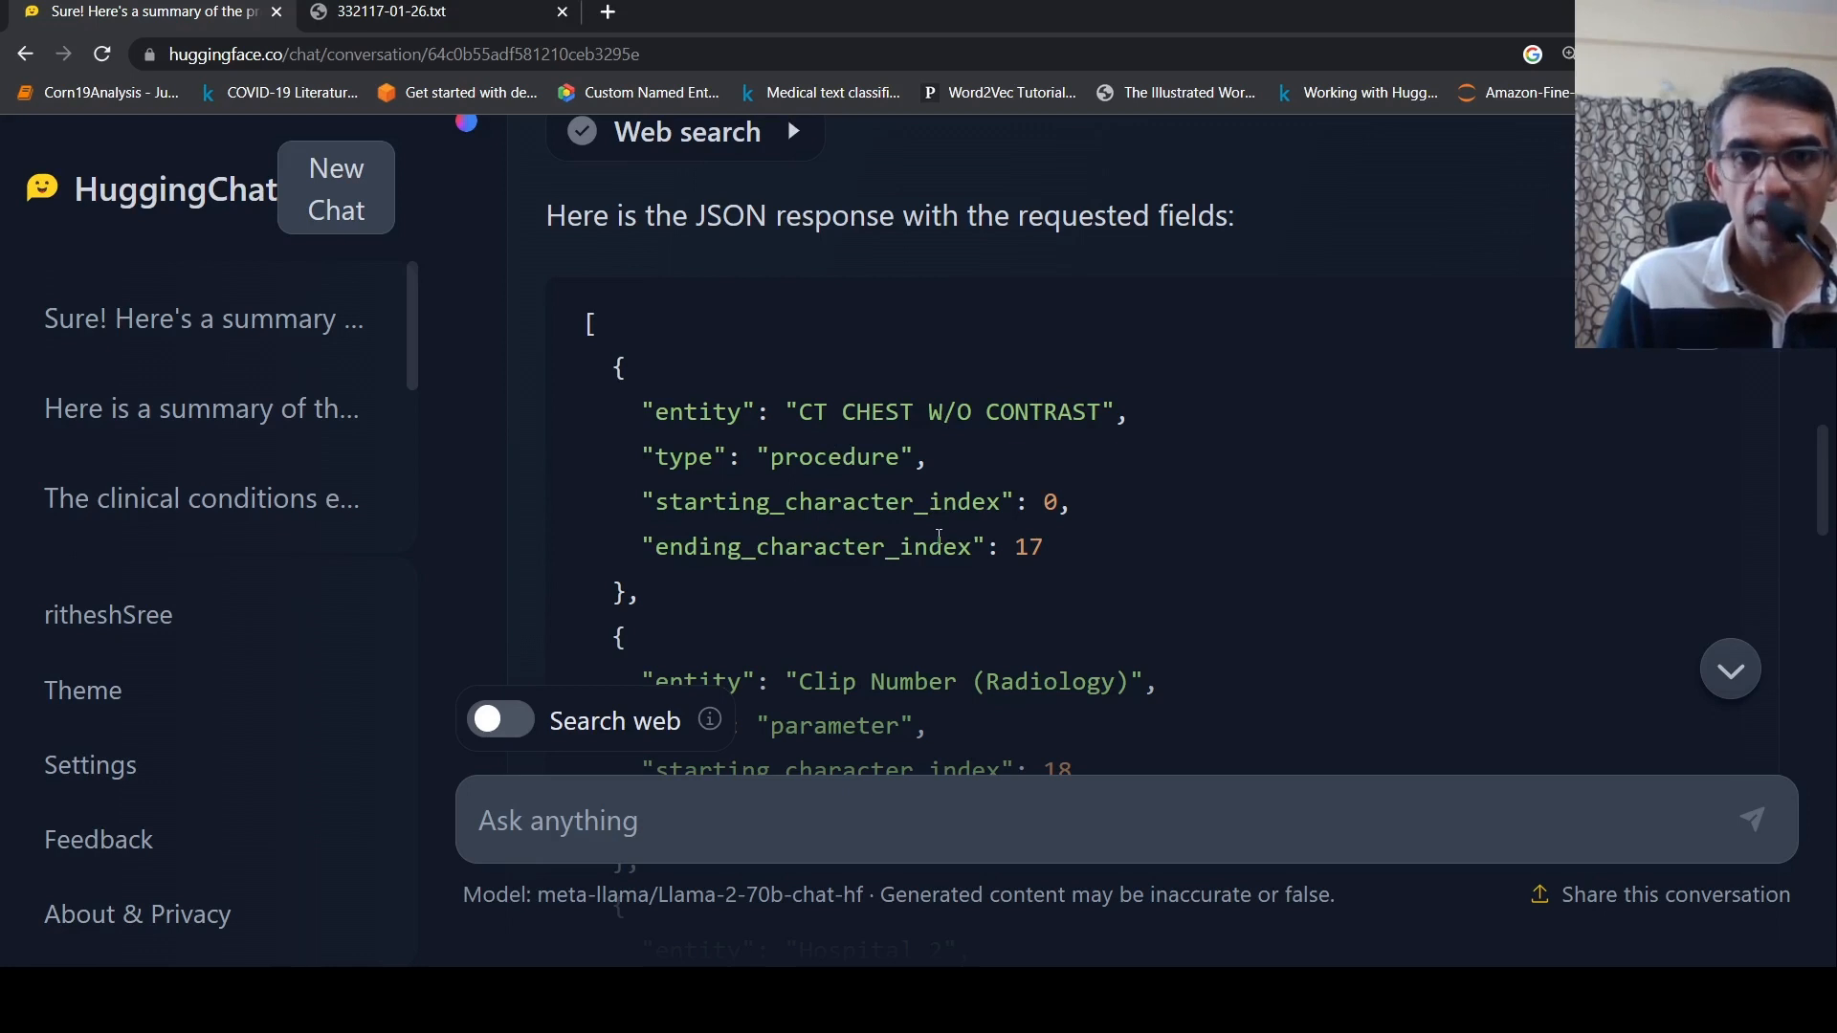
scroll(939, 540, "down", 2)
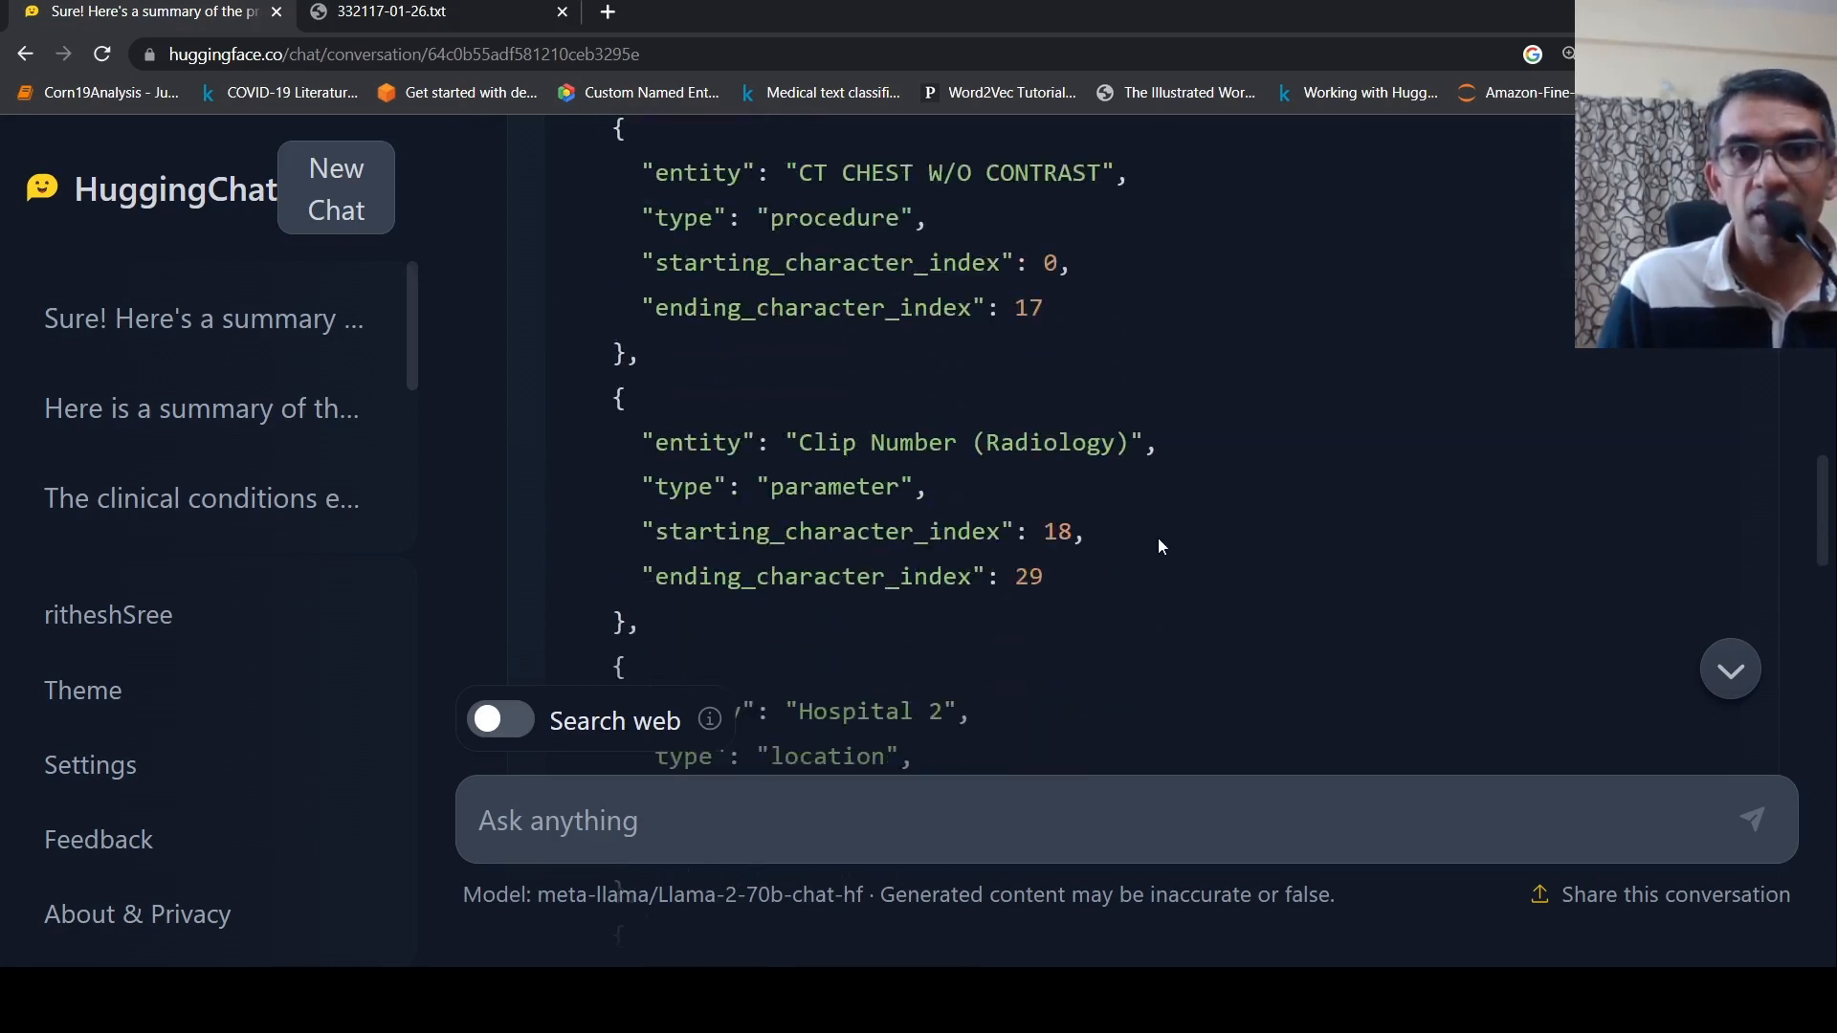
scroll(1158, 539, "down", 2)
scroll(1158, 538, "down", 1)
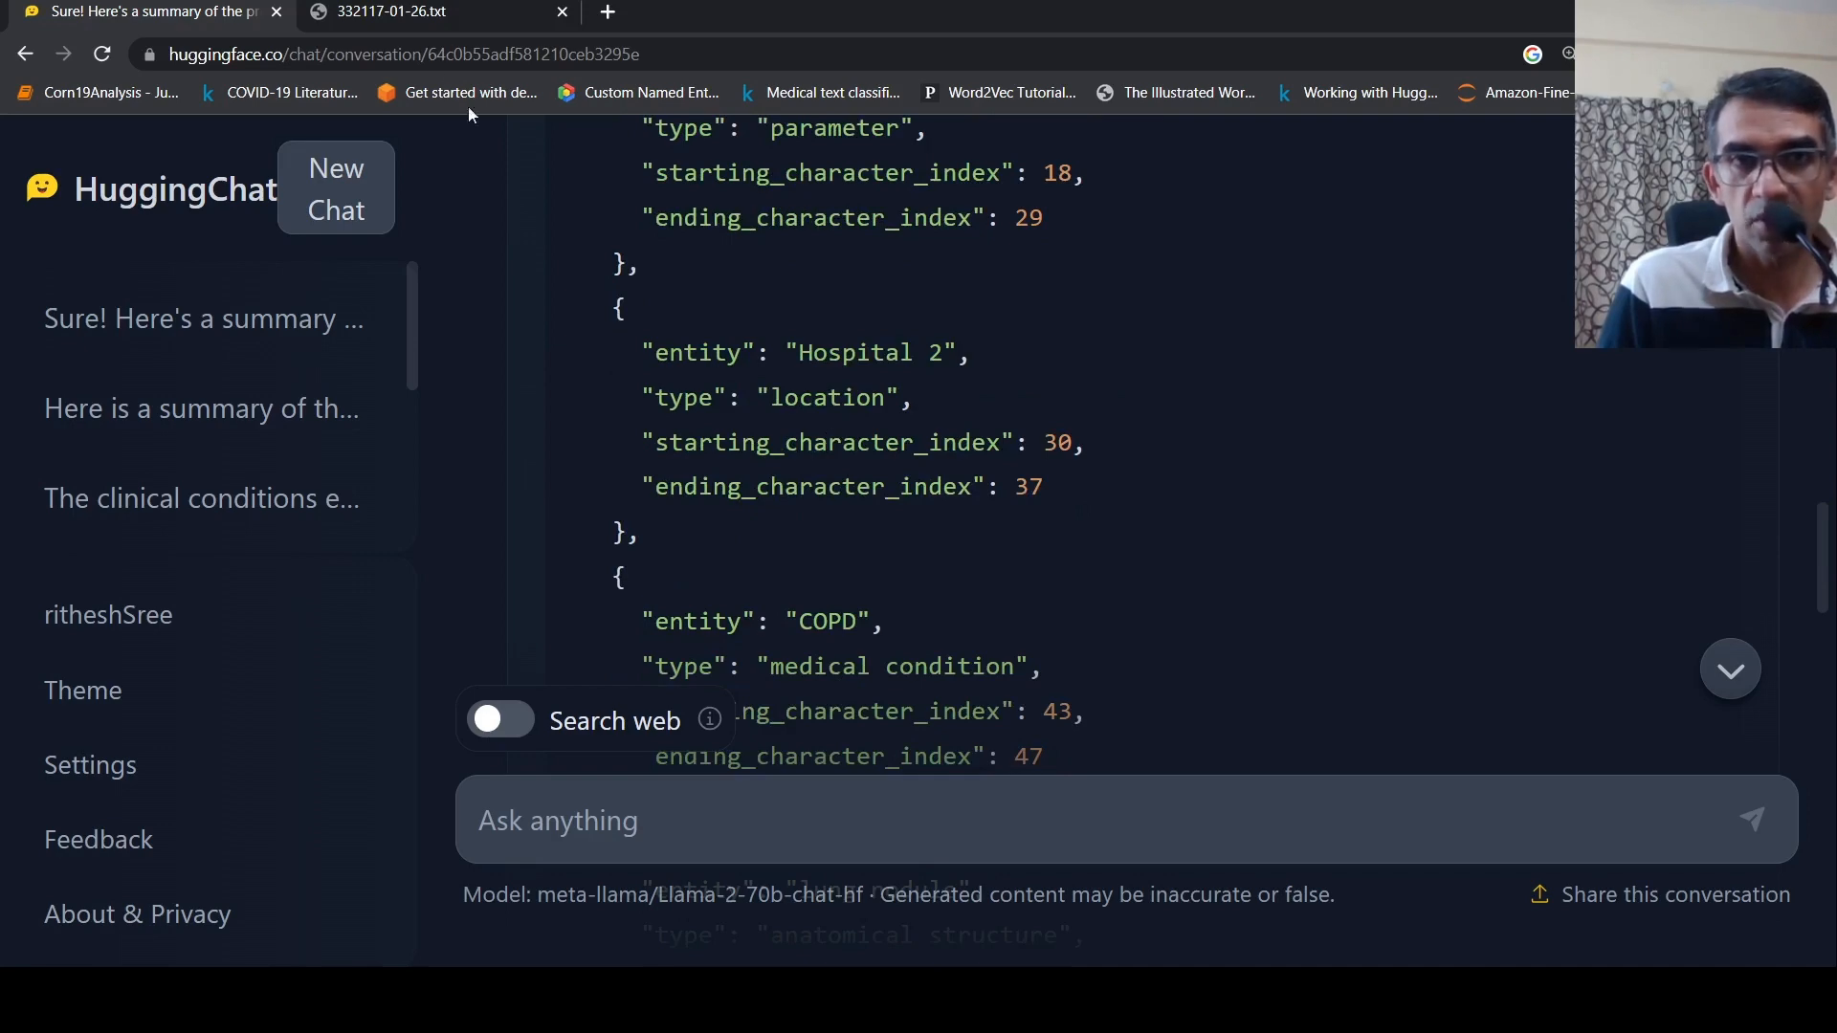
Flip between the original 332117-01-26.txt report and the extracted JSON entities to compare them
left_click(432, 11)
scroll(1154, 544, "up", 5)
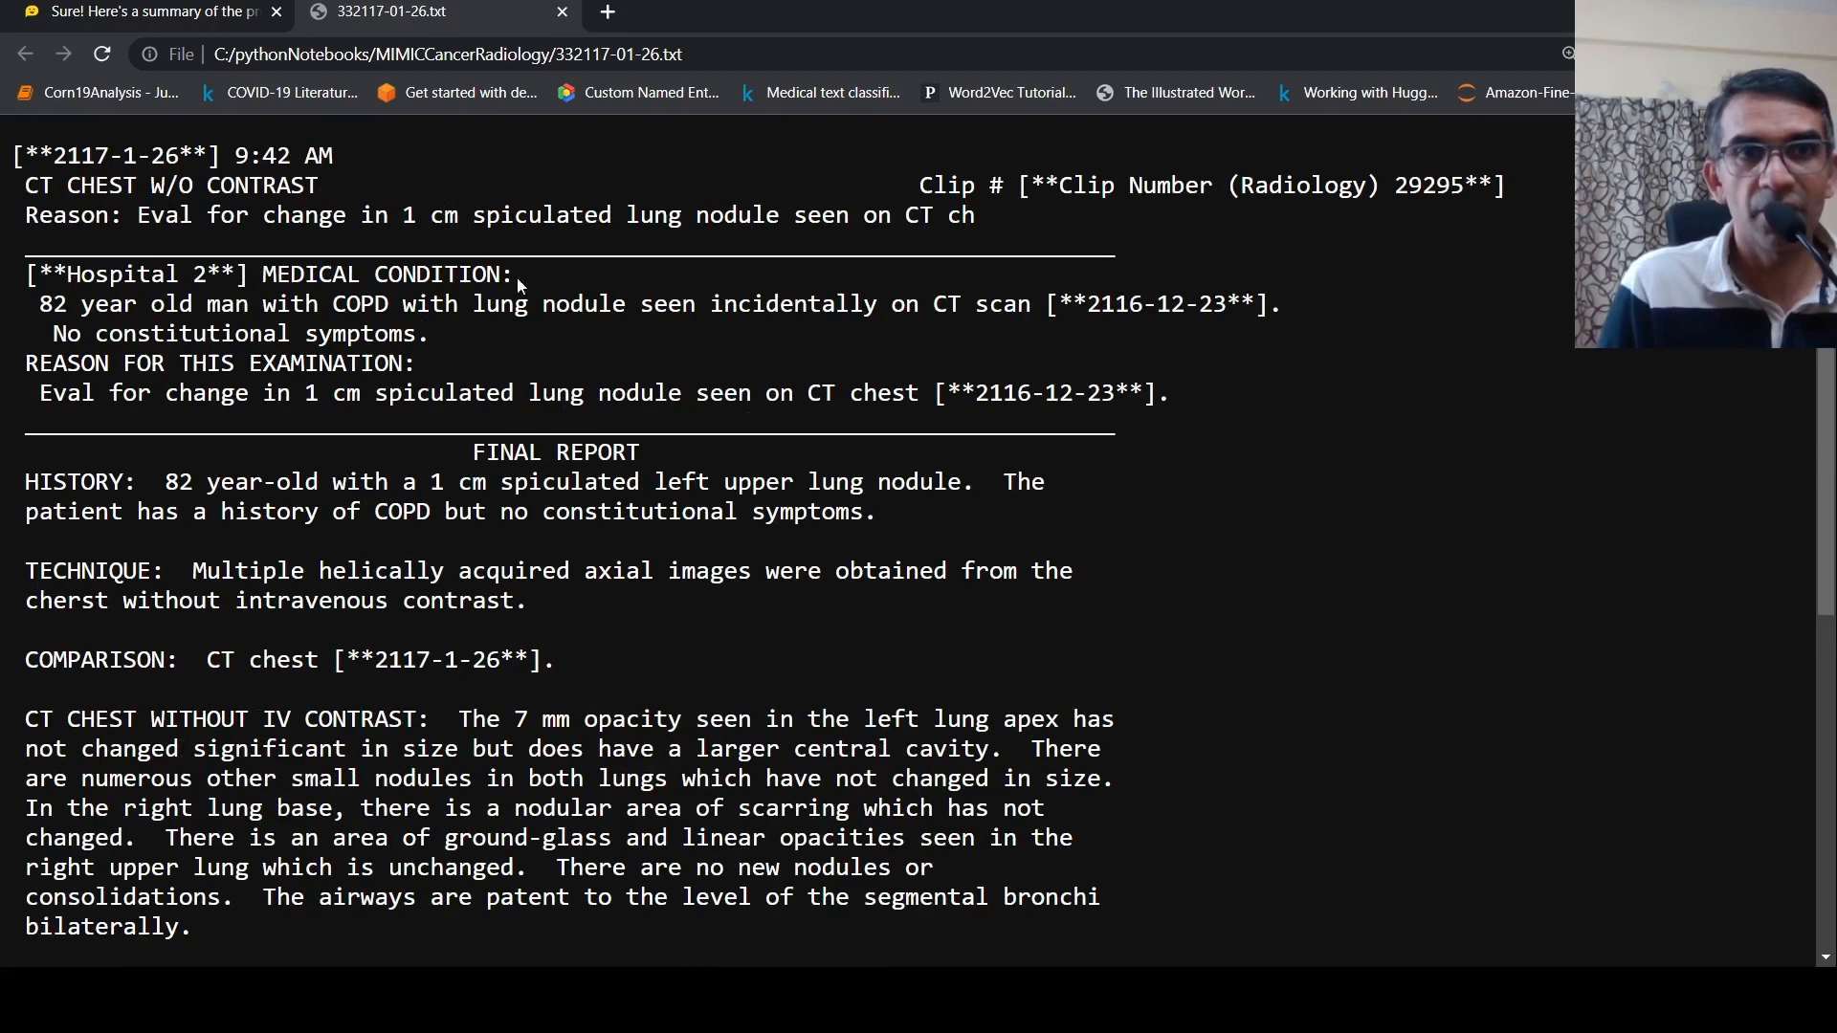
left_click(205, 11)
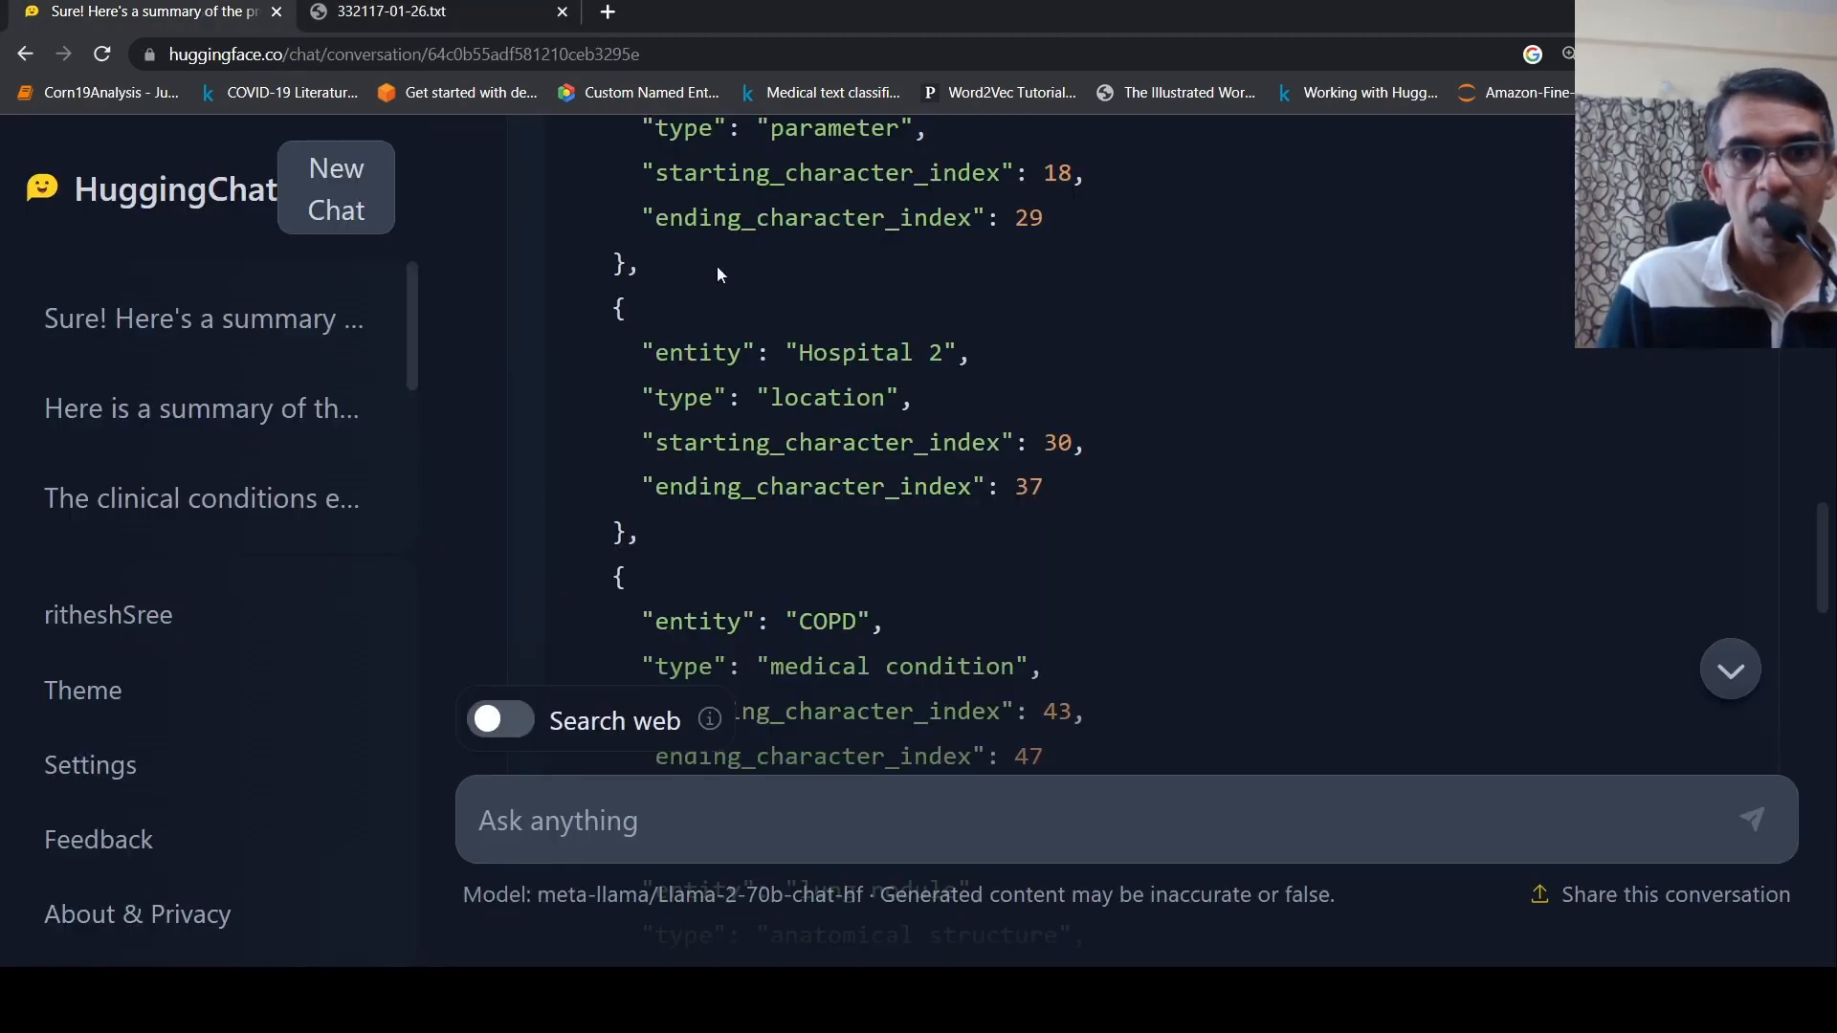
scroll(1235, 530, "down", 2)
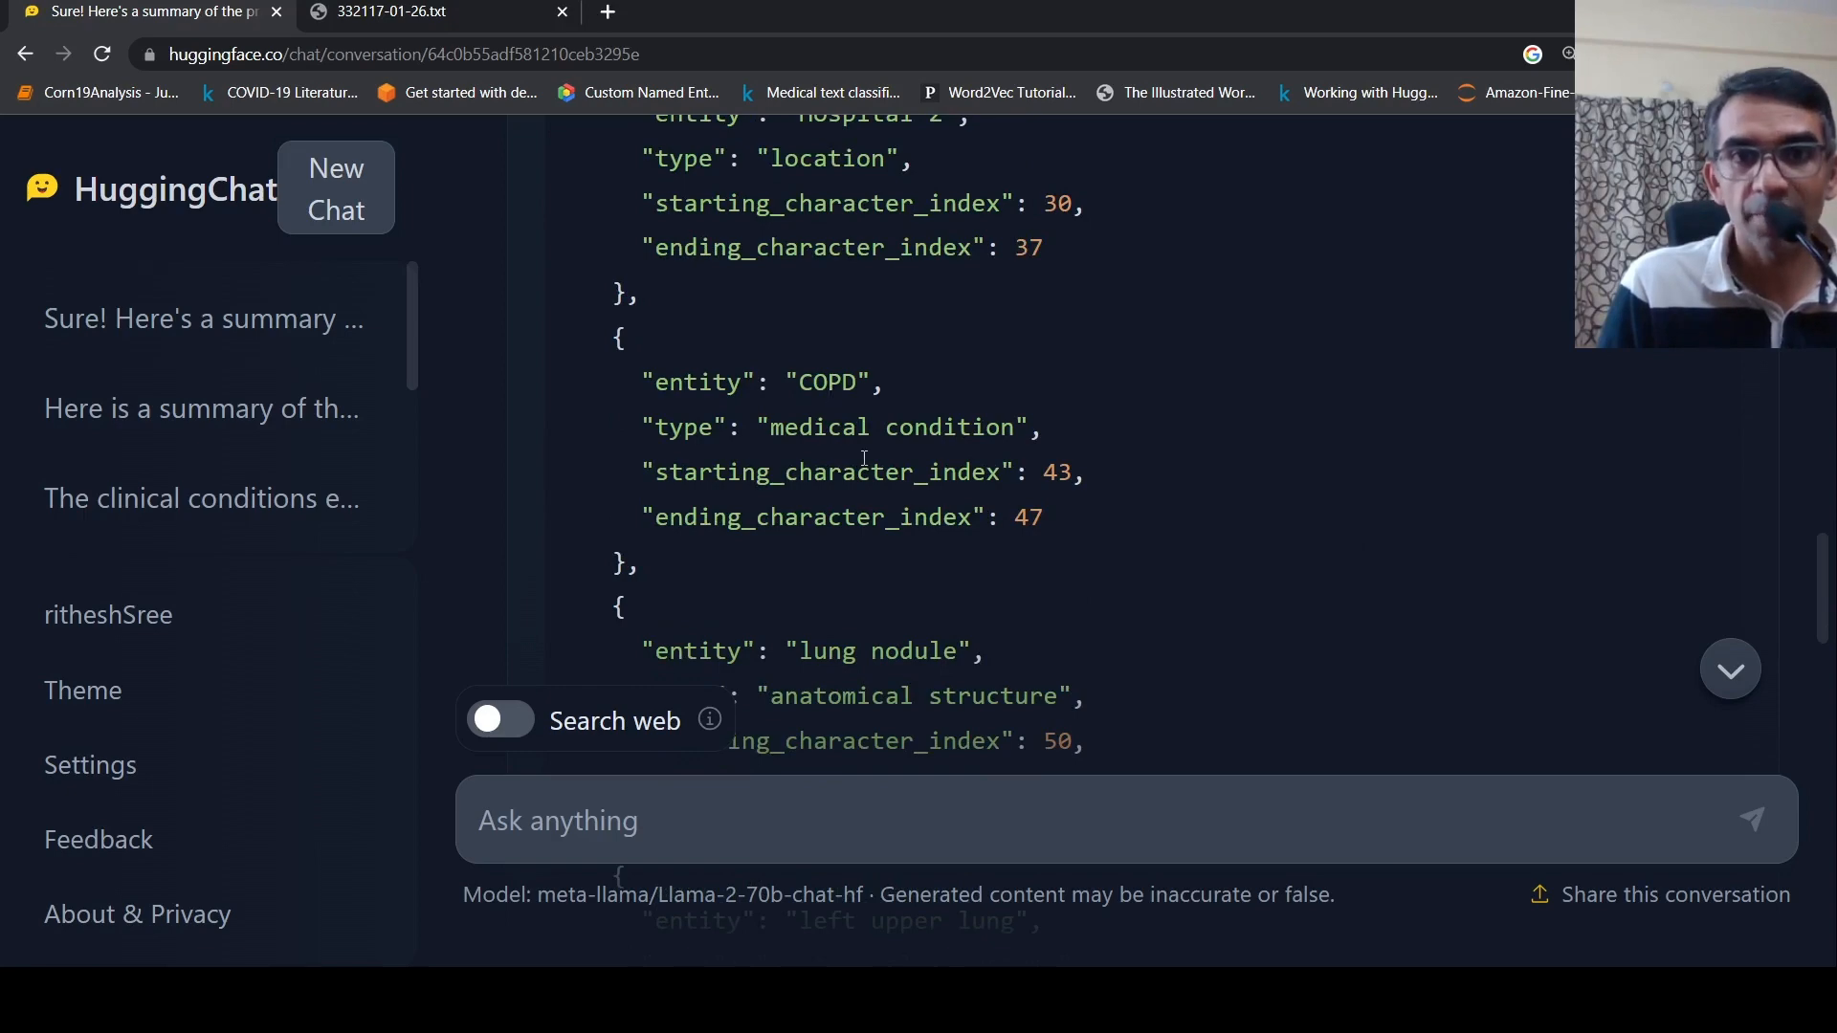
scroll(864, 462, "down", 2)
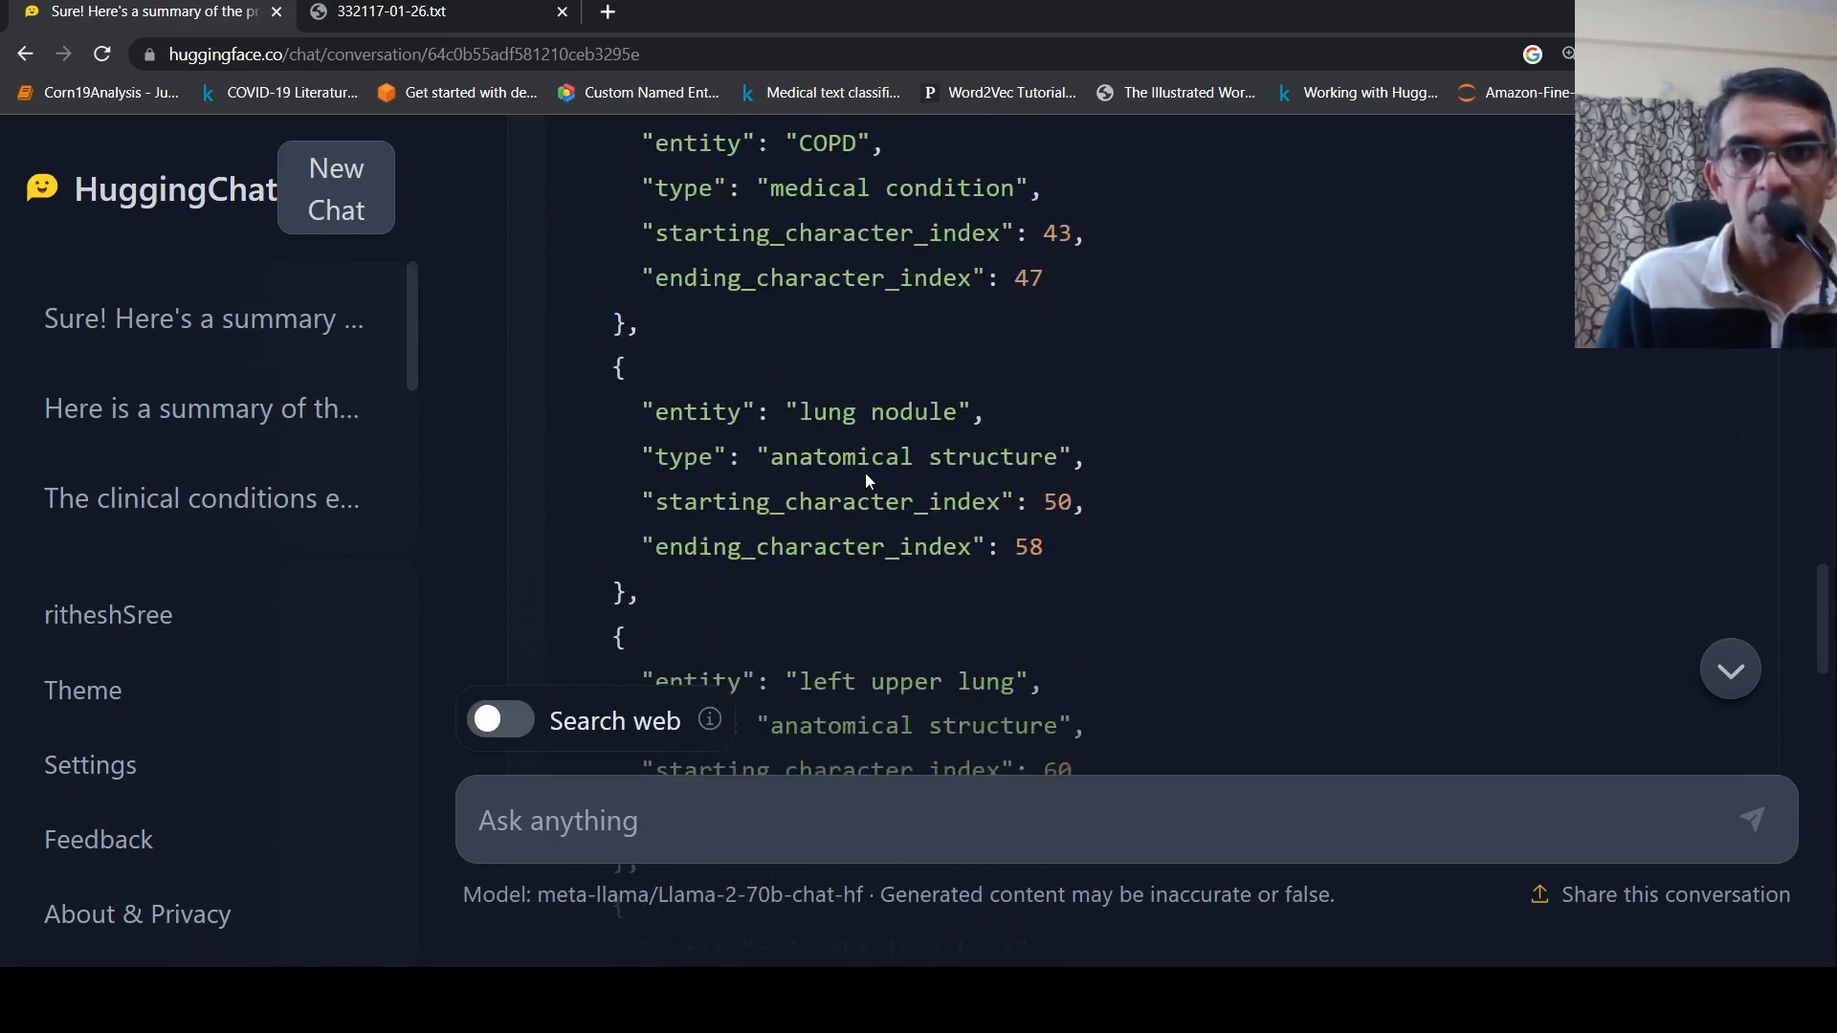
scroll(866, 472, "down", 3)
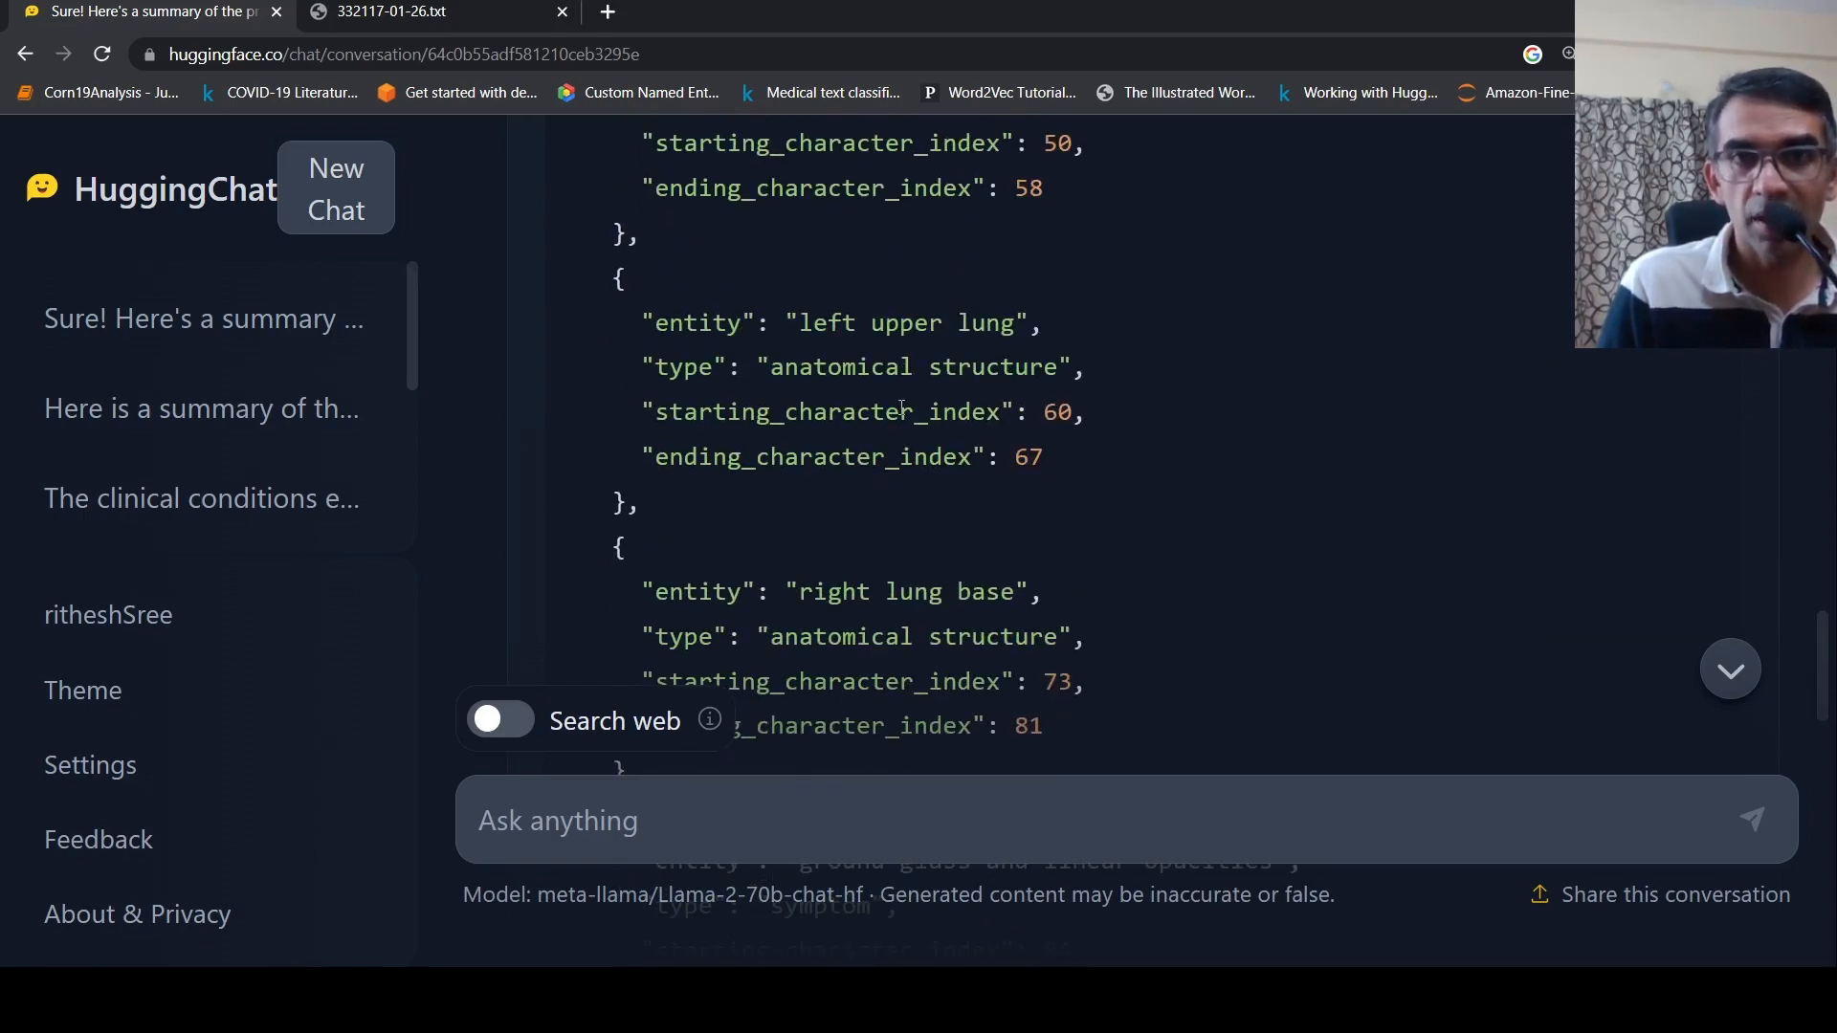
scroll(1006, 545, "down", 2)
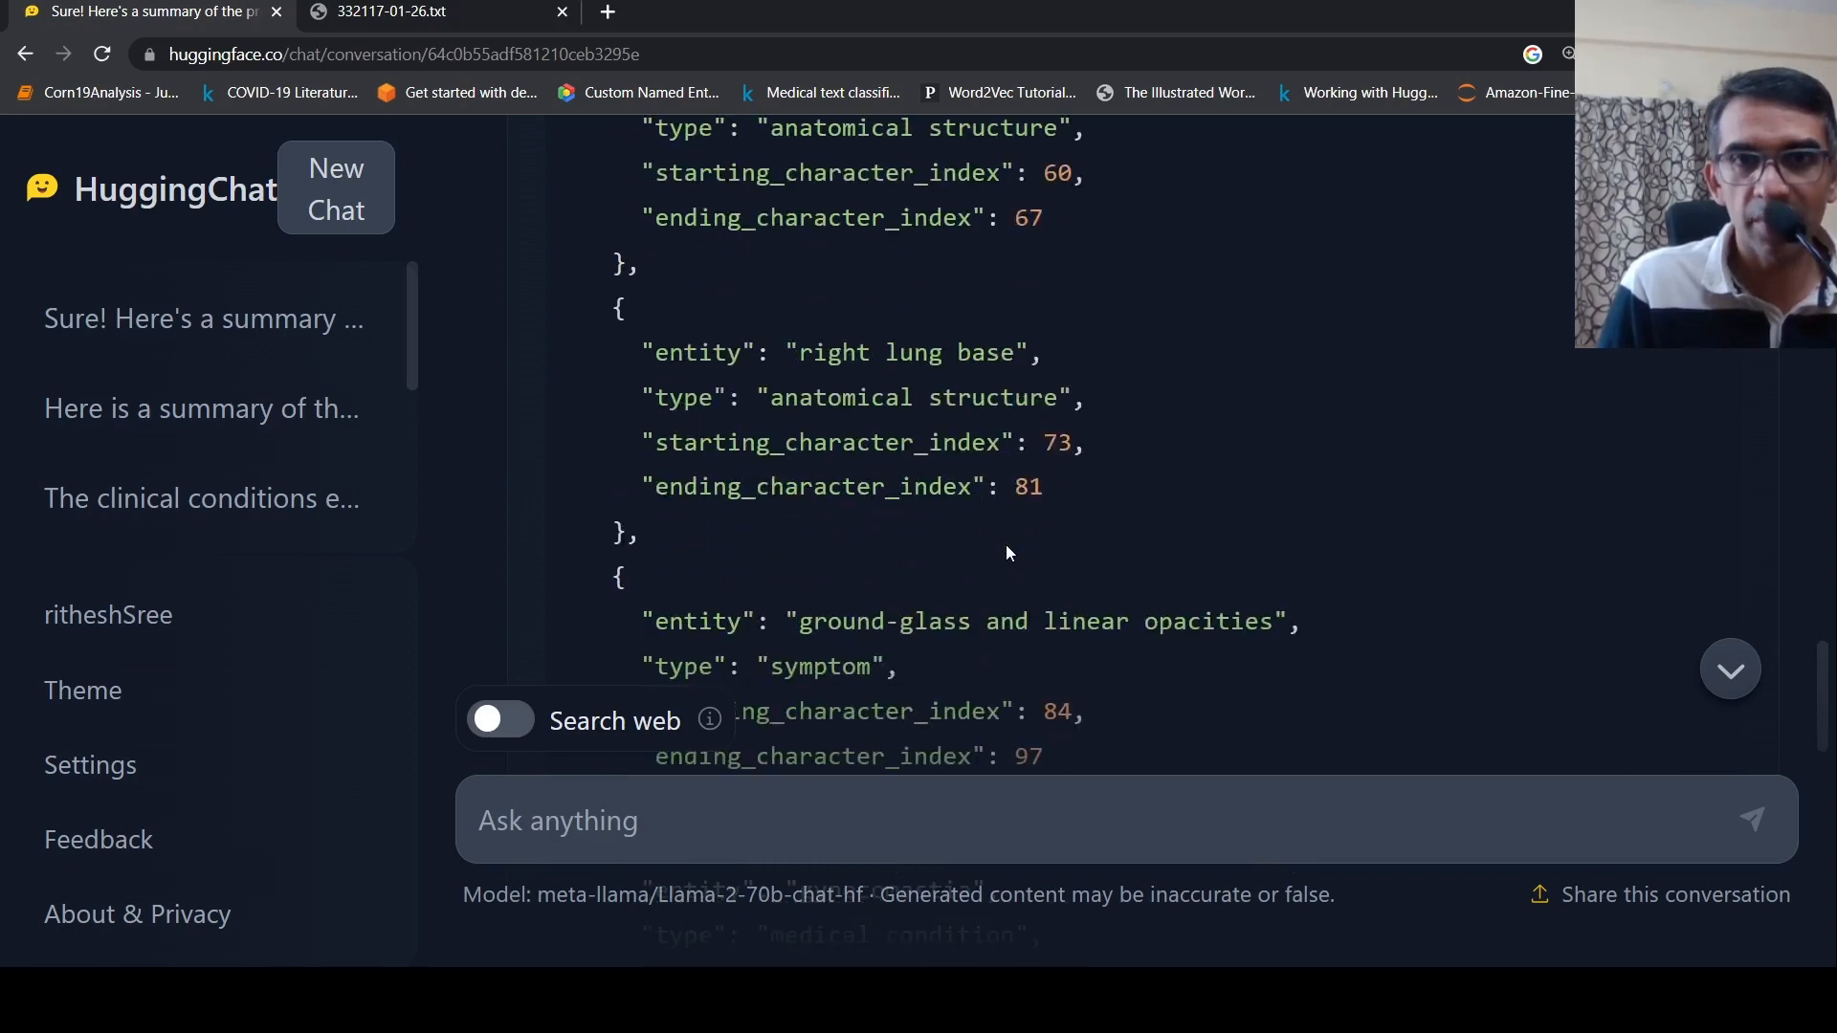
scroll(1005, 544, "down", 2)
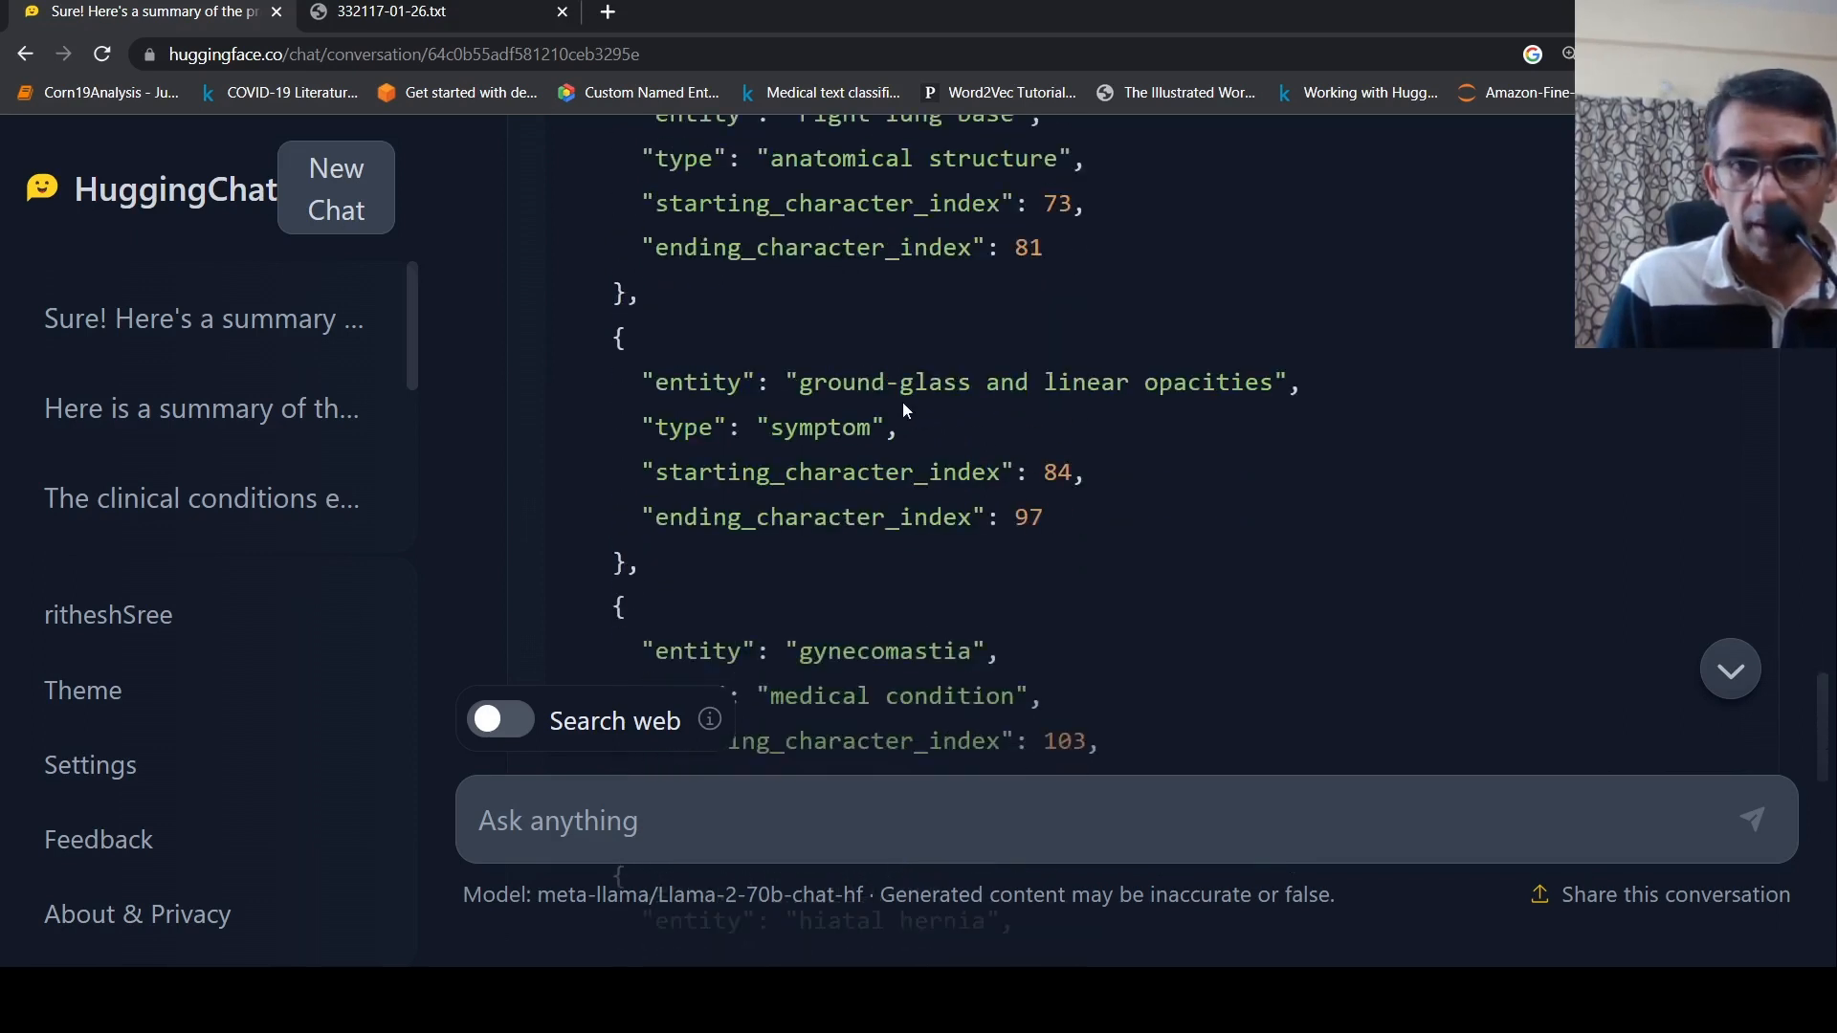
left_click(403, 28)
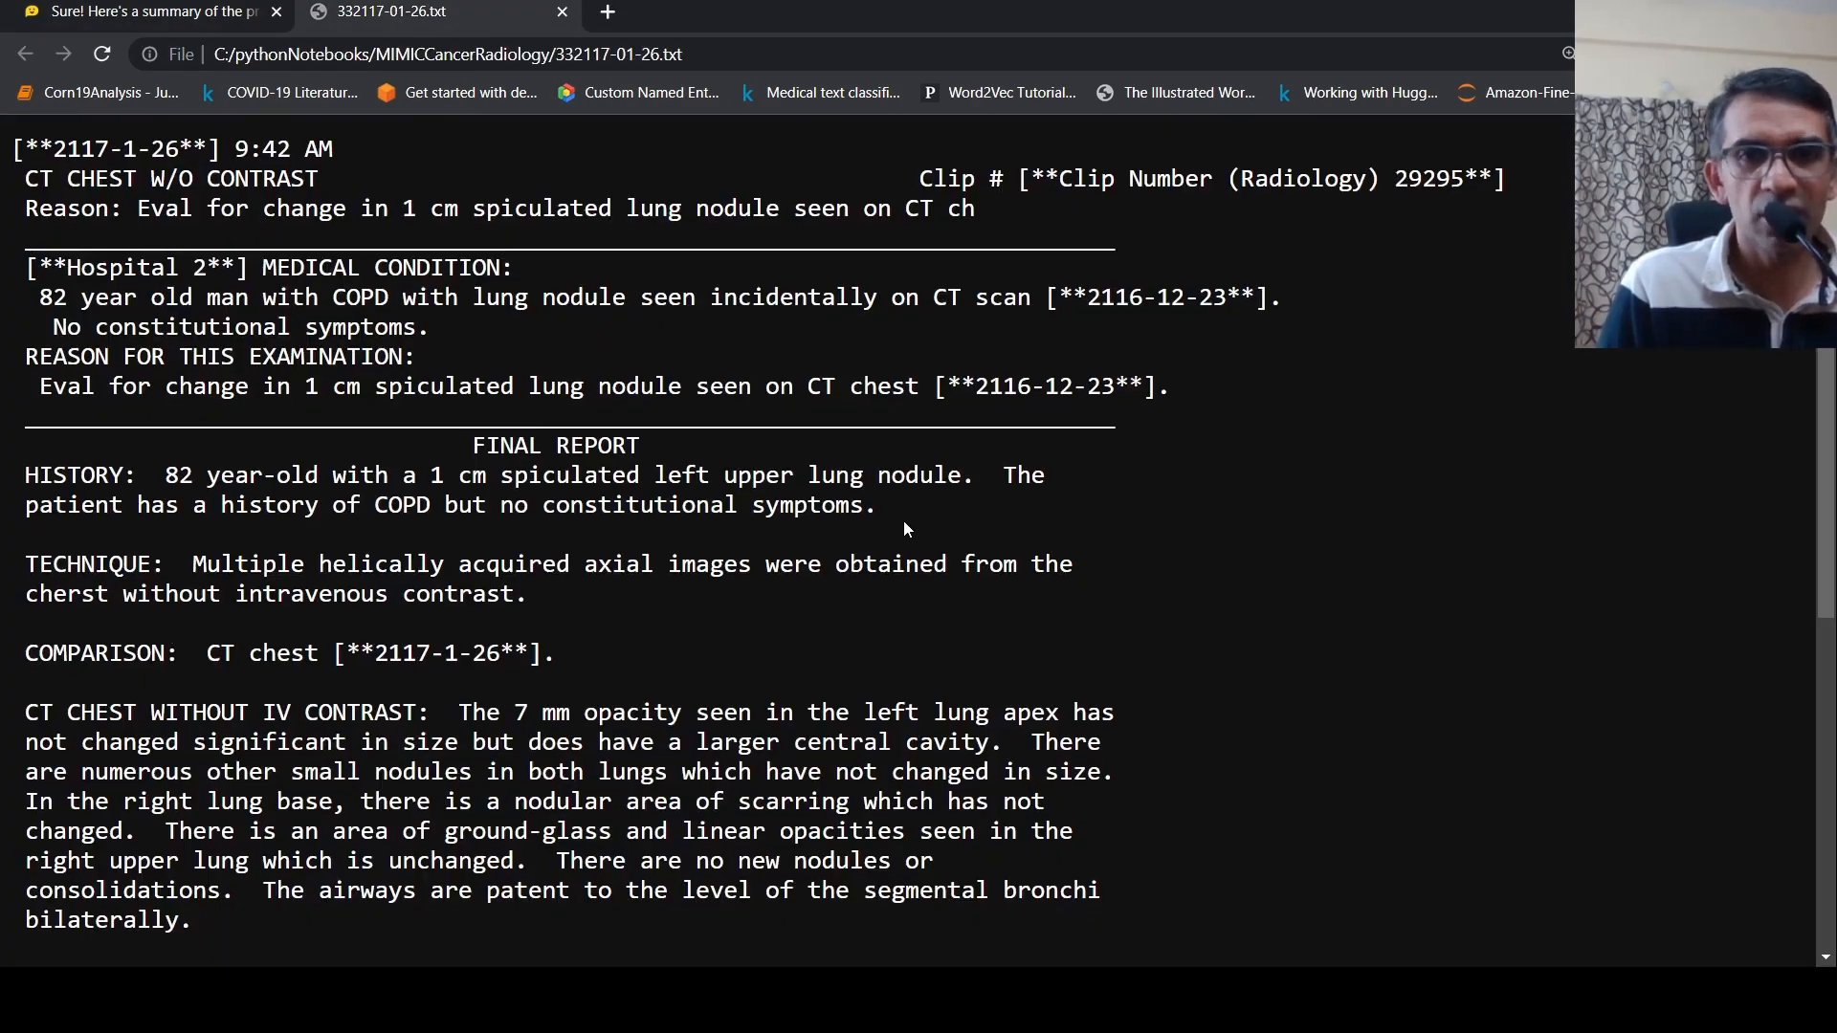
scroll(902, 516, "down", 2)
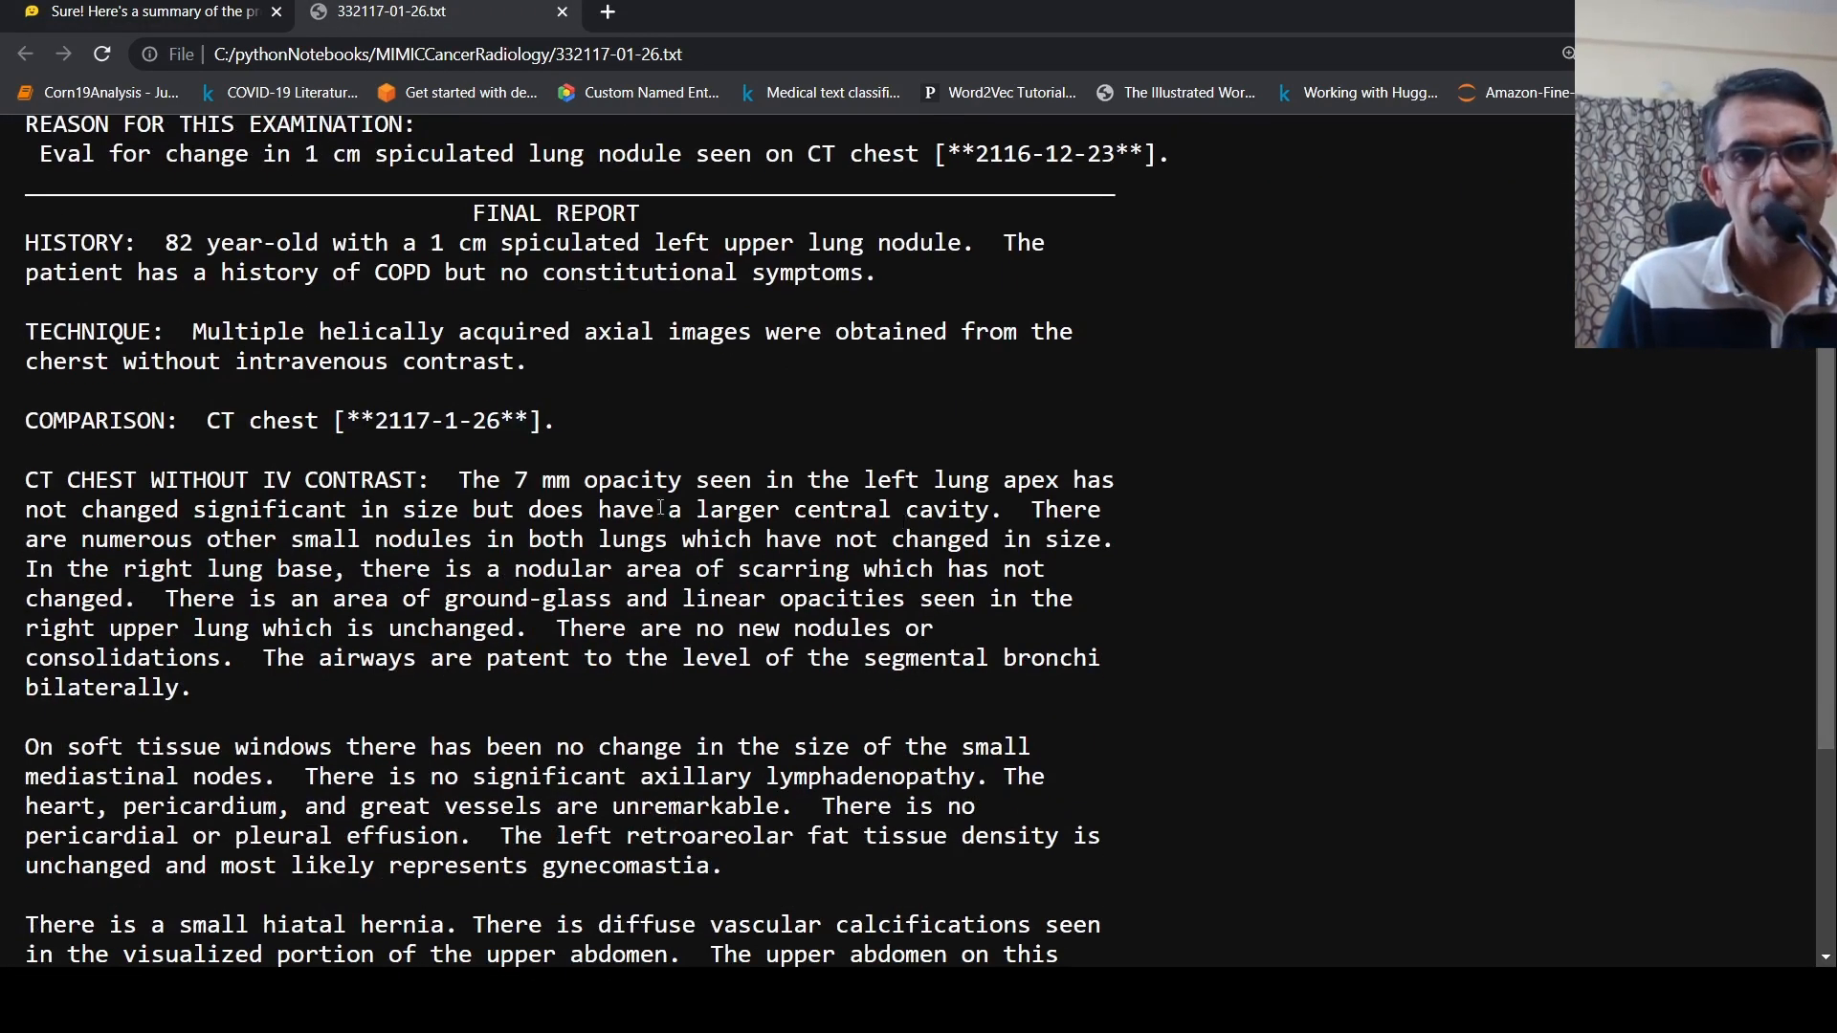
left_click(215, 16)
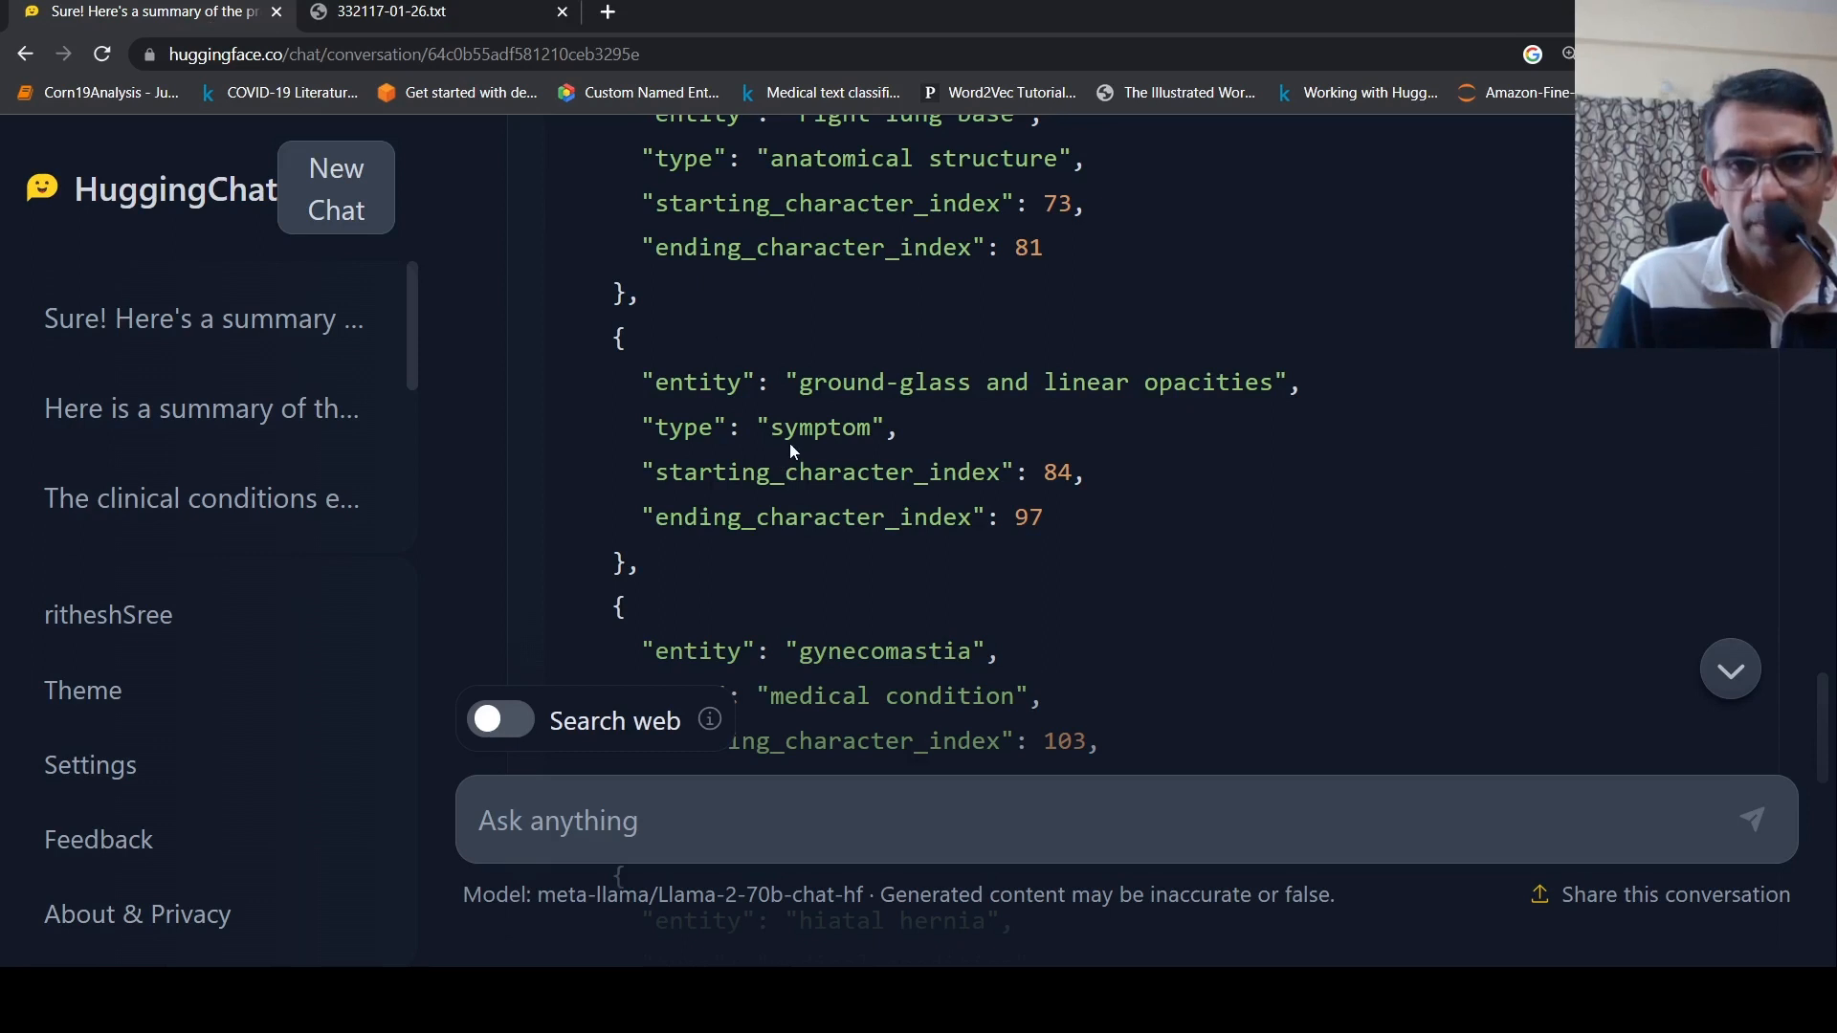
scroll(1018, 506, "down", 3)
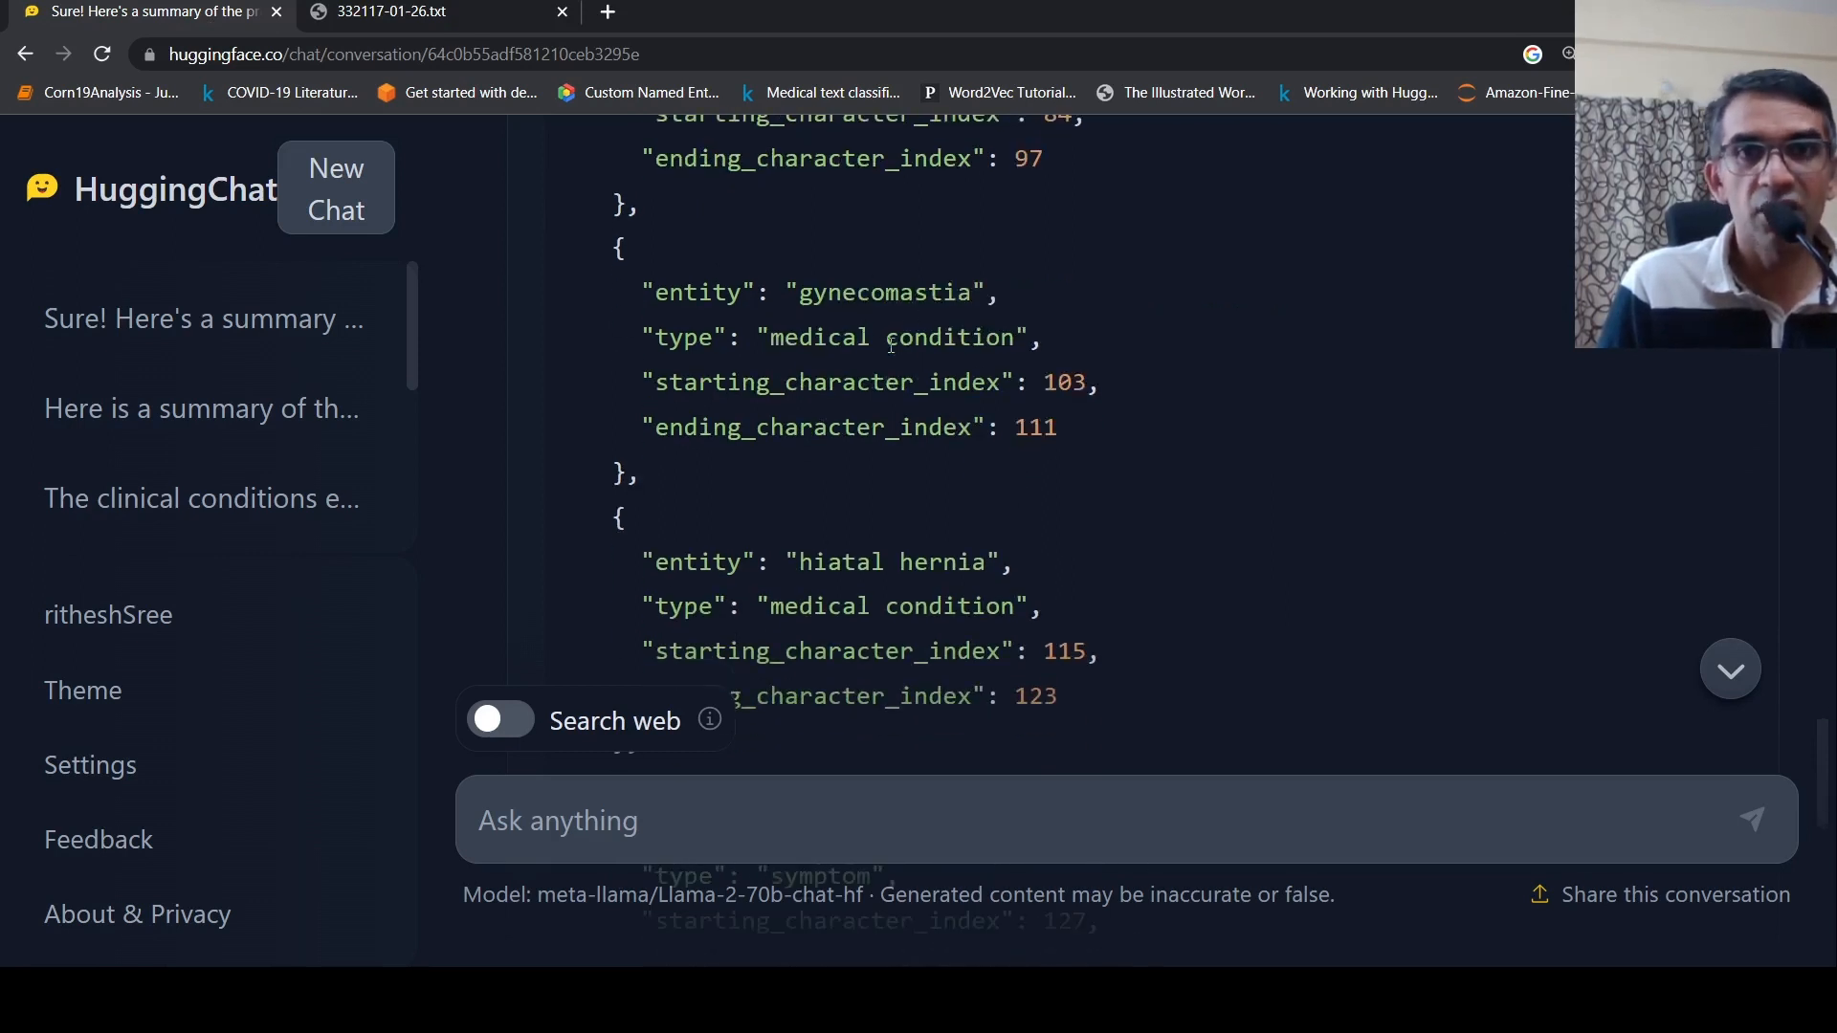
scroll(971, 435, "down", 3)
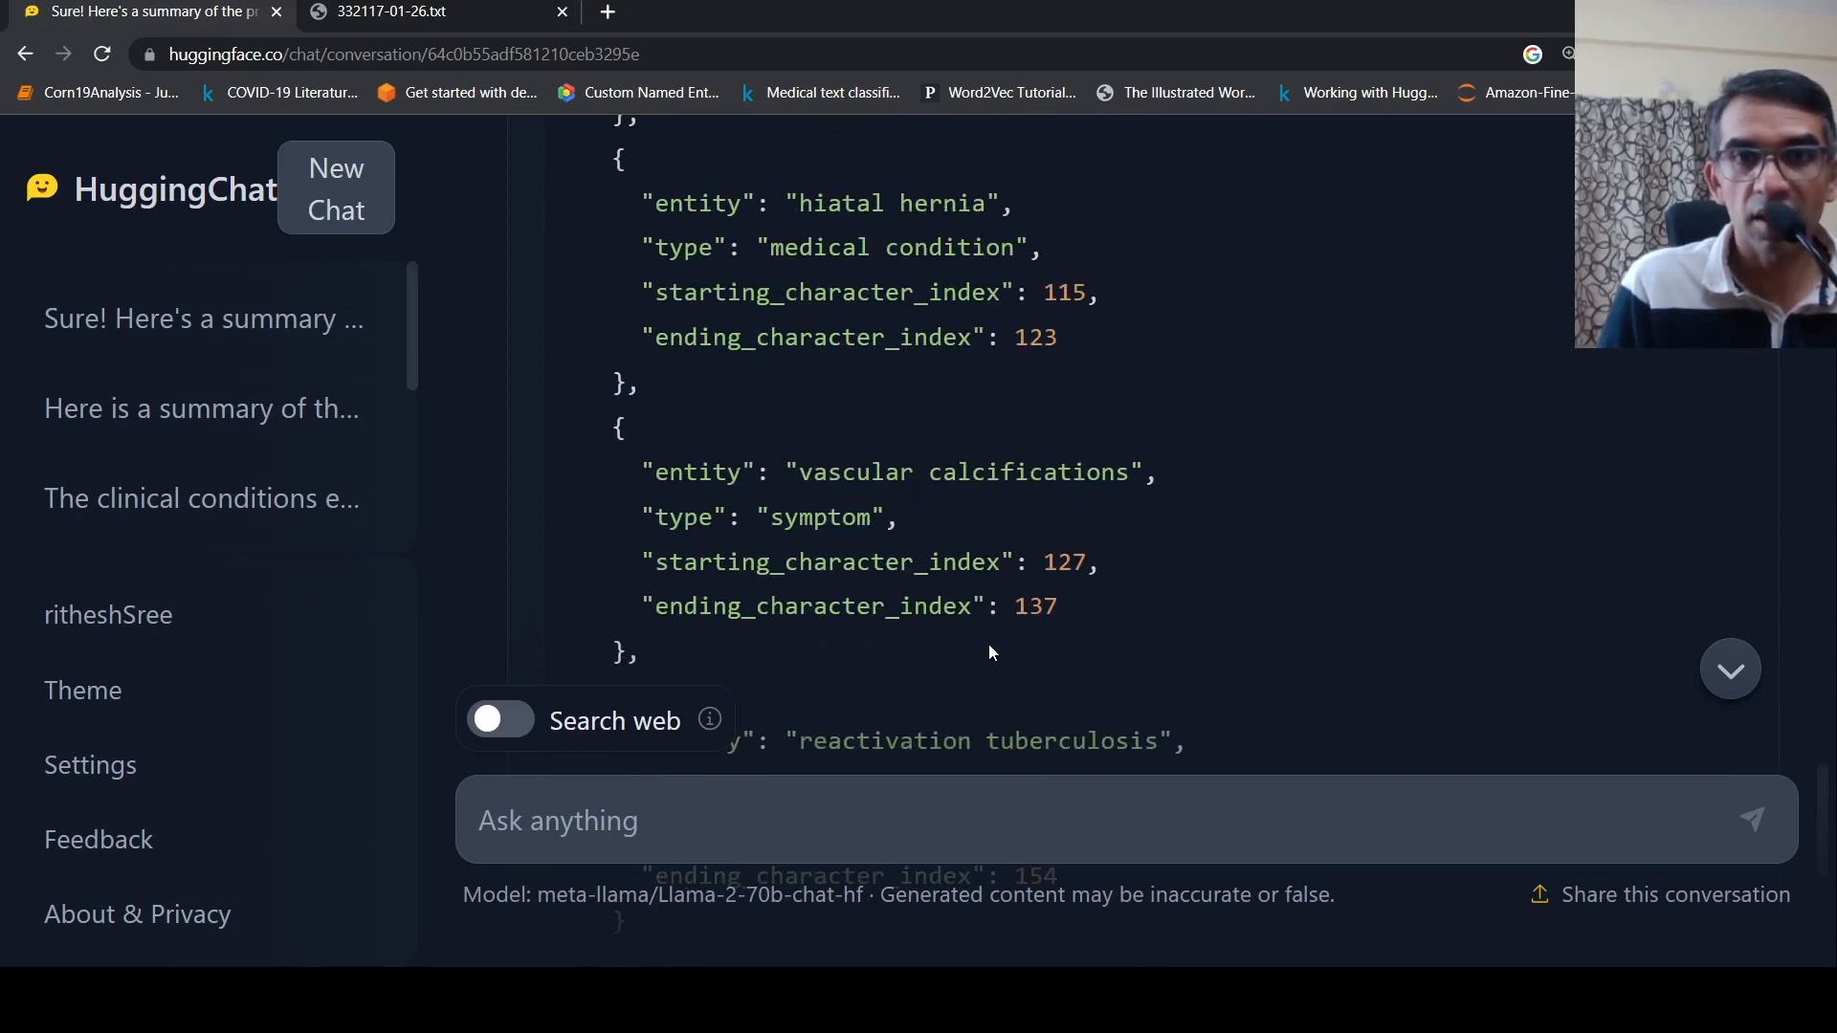
scroll(990, 645, "down", 2)
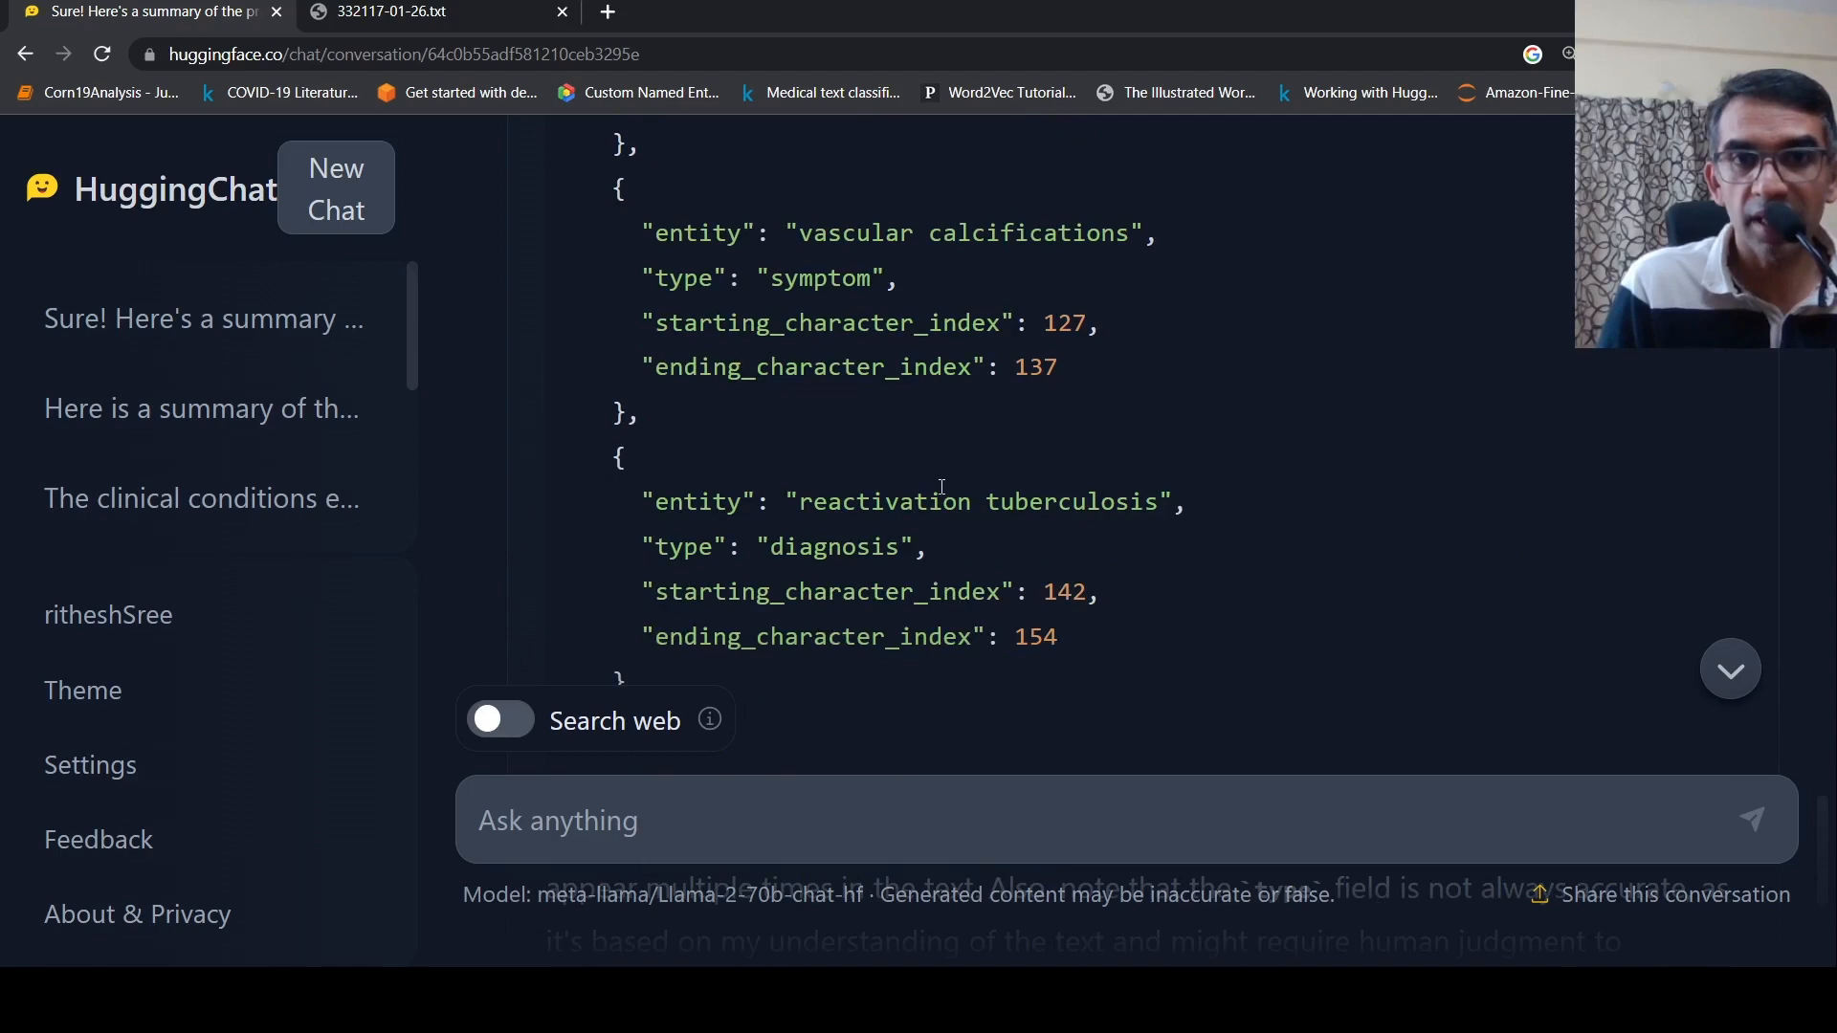
scroll(940, 504, "down", 2)
scroll(941, 506, "down", 1)
Highlight 'reactivation tuberculosis' in the report's impression, then return to the HuggingChat conversation
left_click(417, 11)
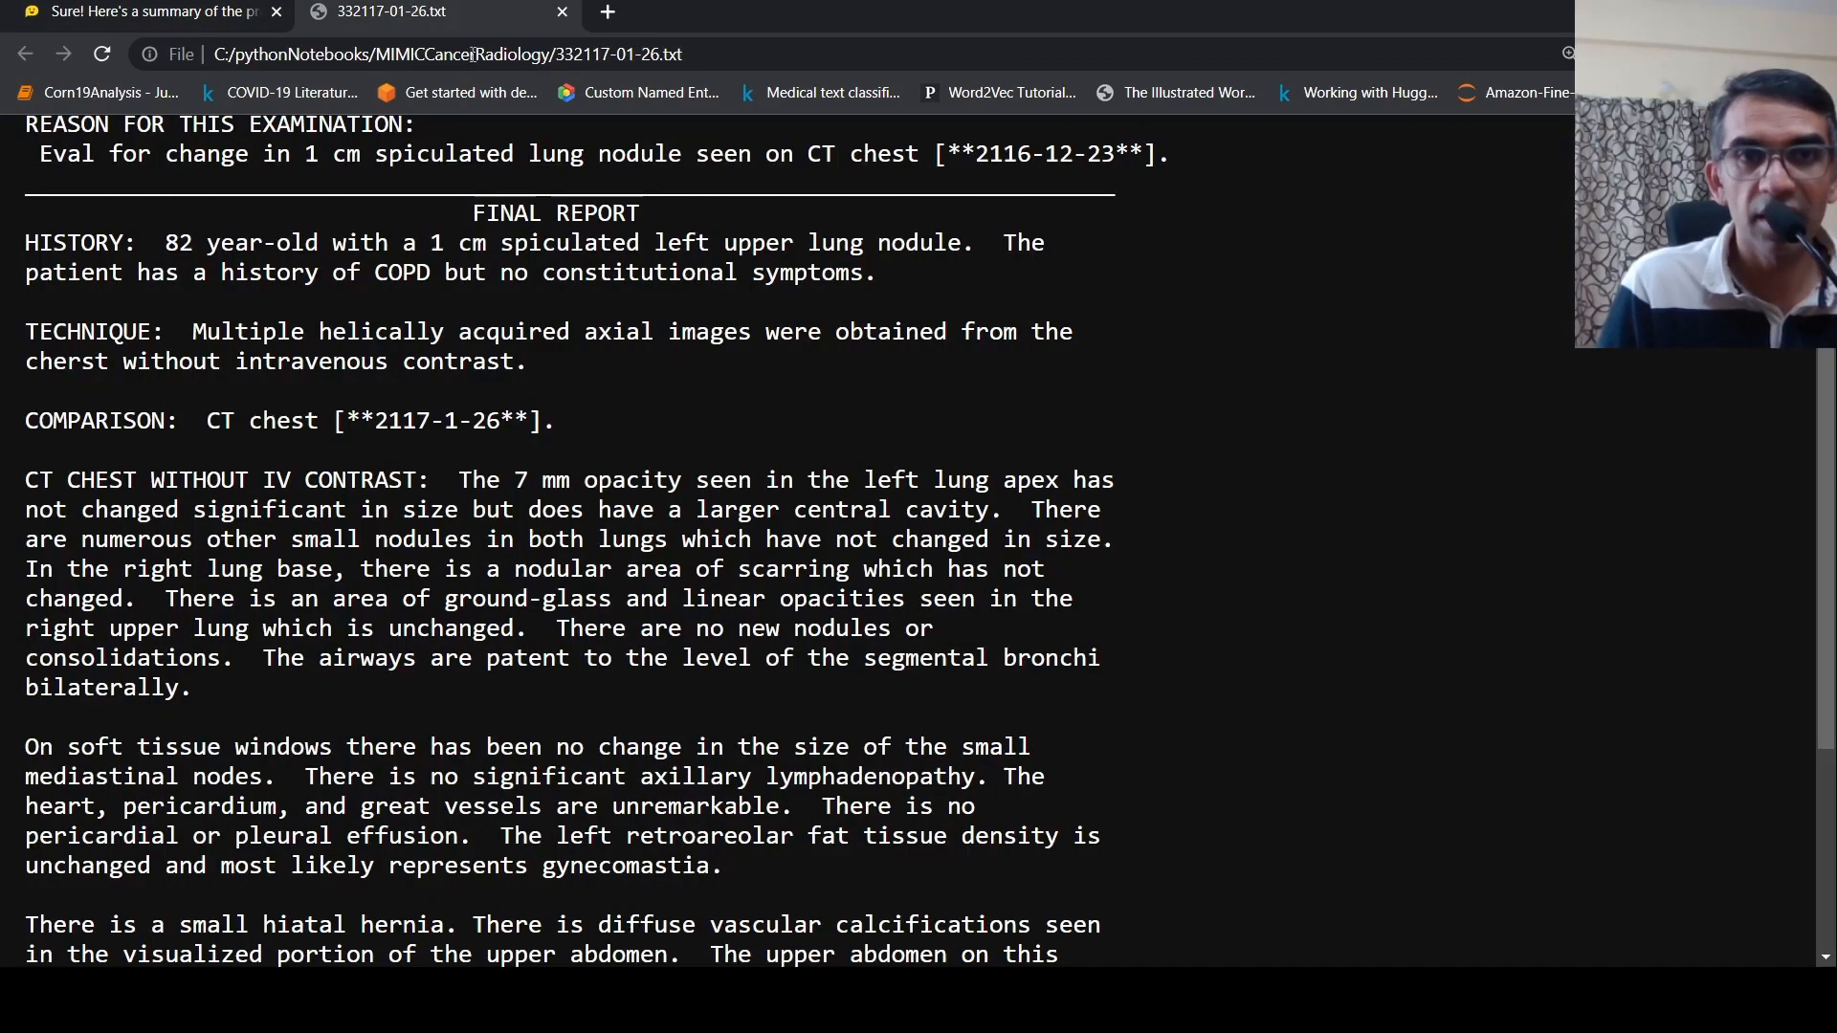
scroll(1229, 502, "down", 3)
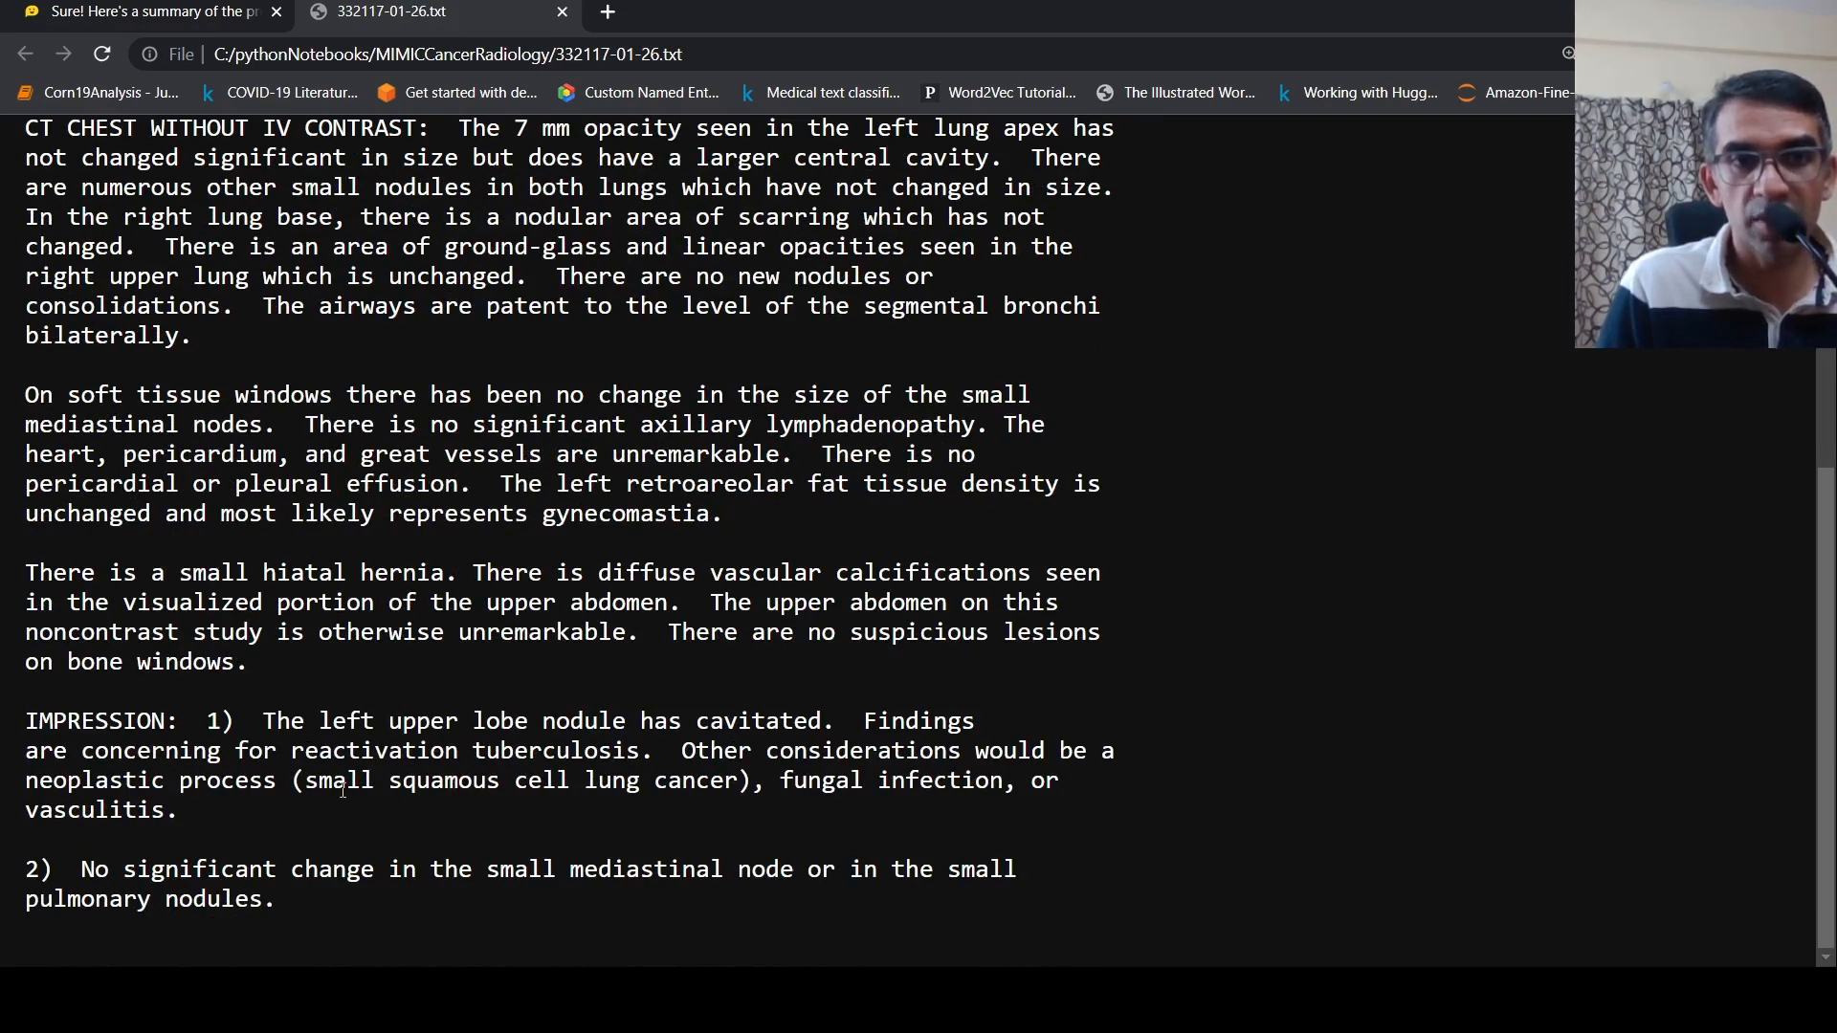
left_click_drag(293, 753, 646, 759)
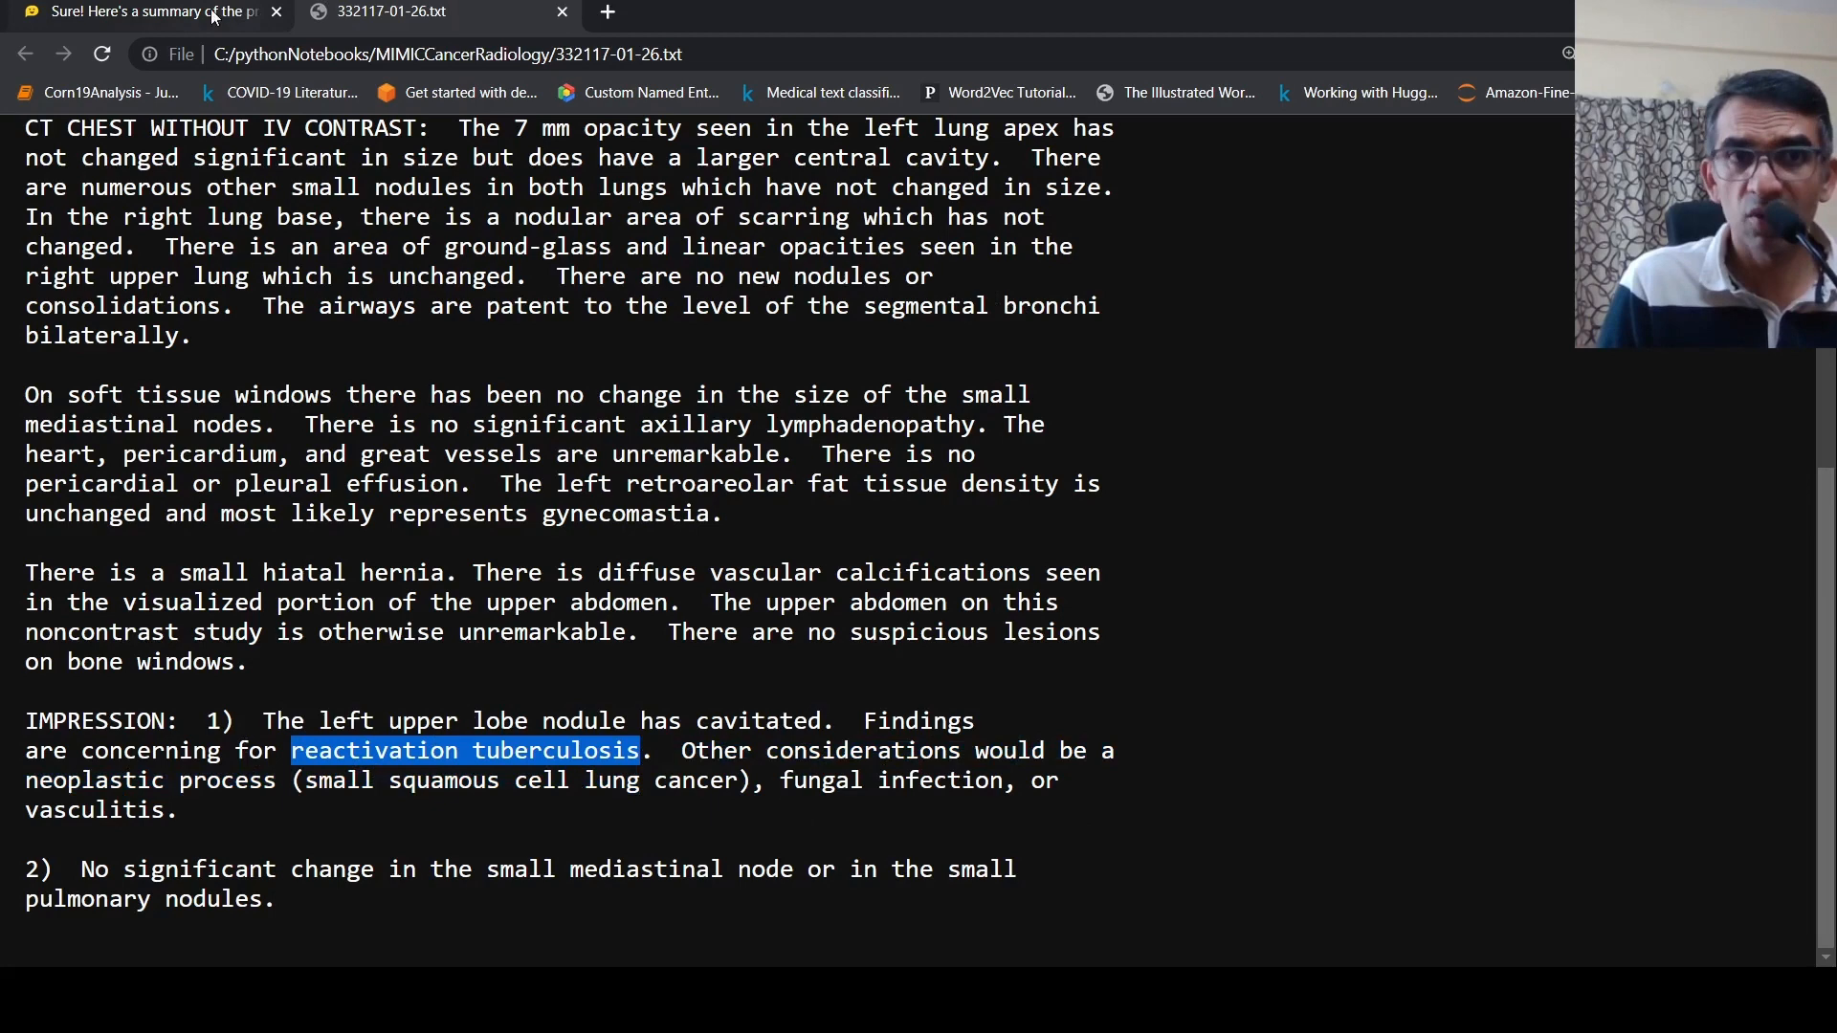
left_click(445, 412)
scroll(446, 412, "up", 10)
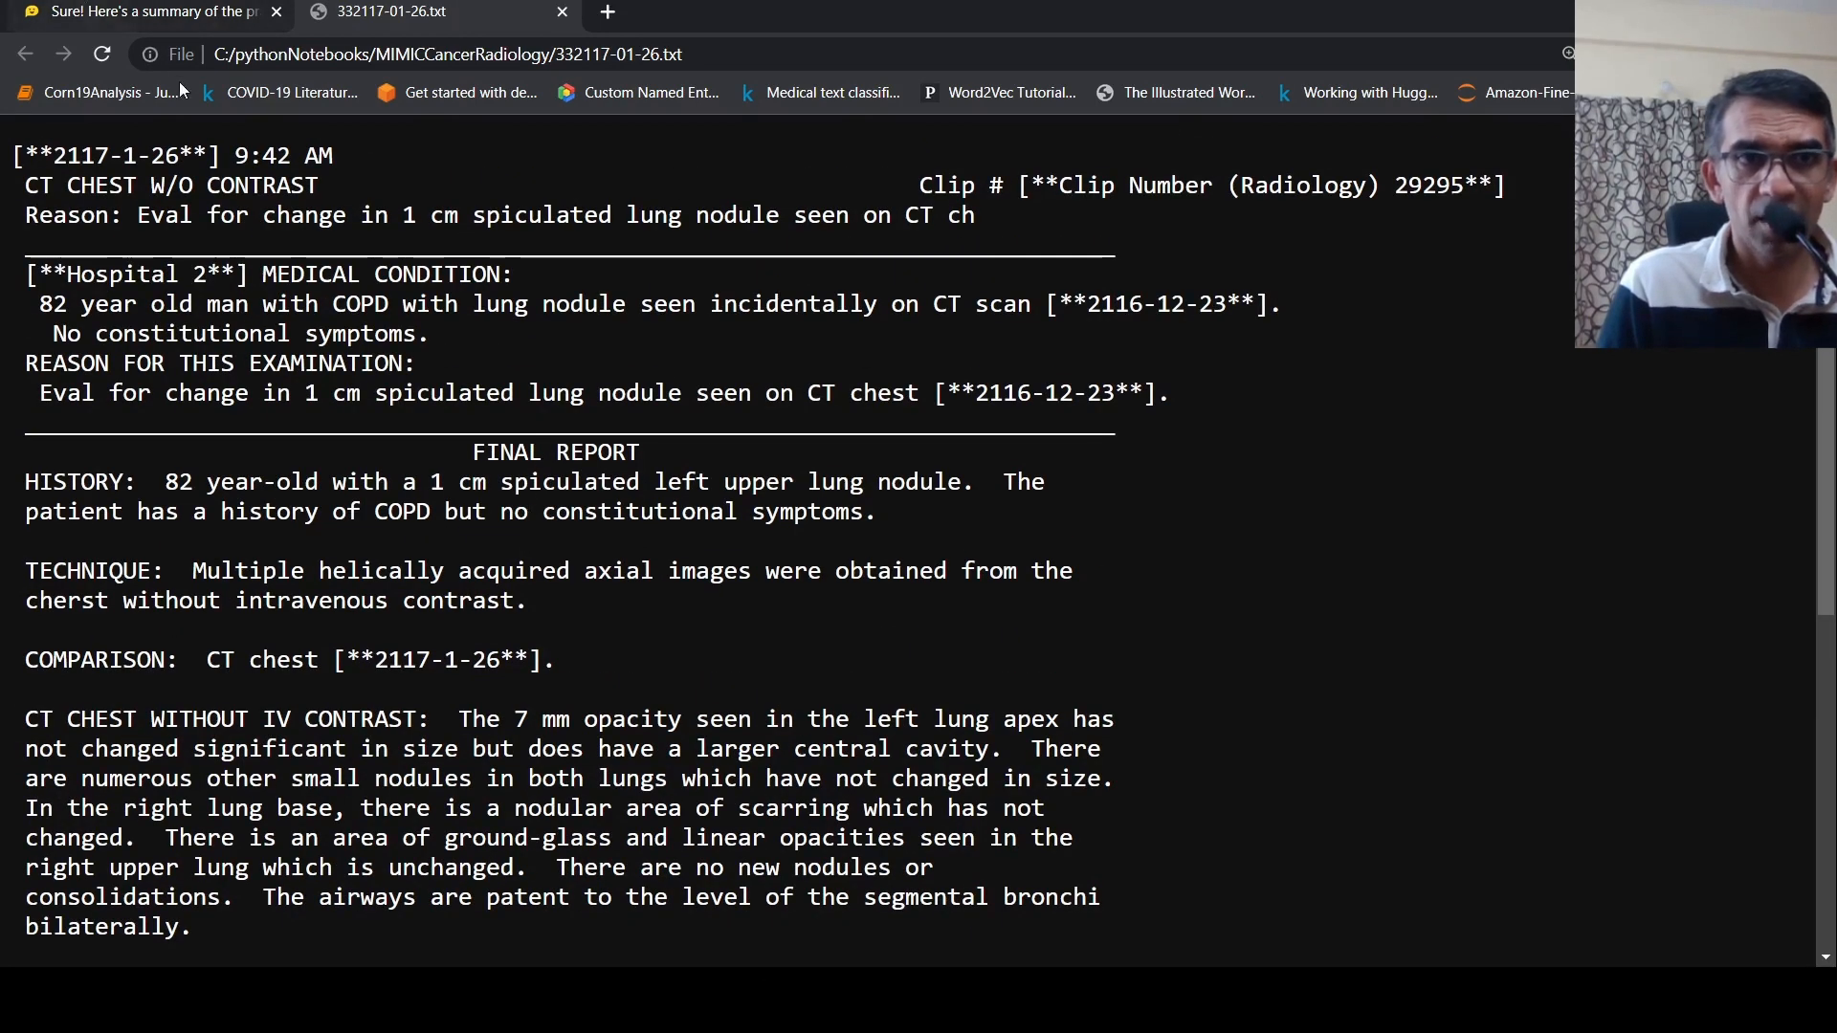
left_click(188, 17)
scroll(1399, 467, "down", 2)
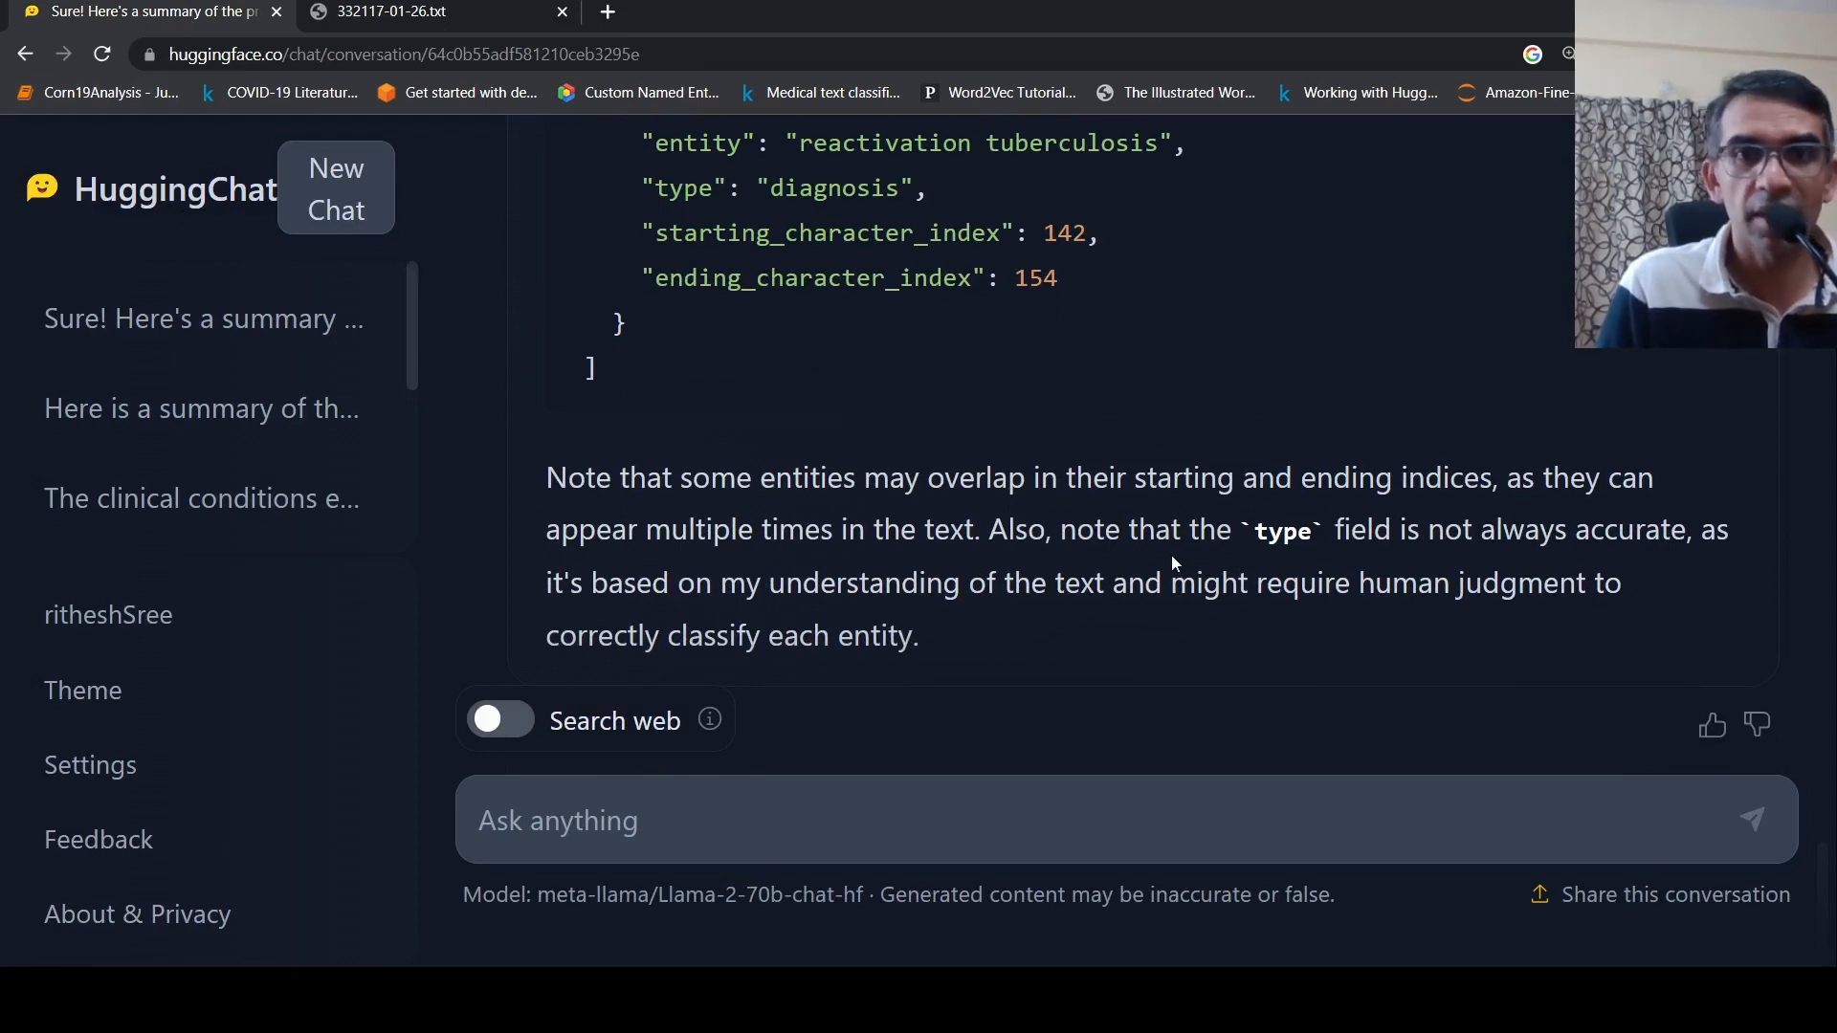
scroll(1299, 580, "down", 1)
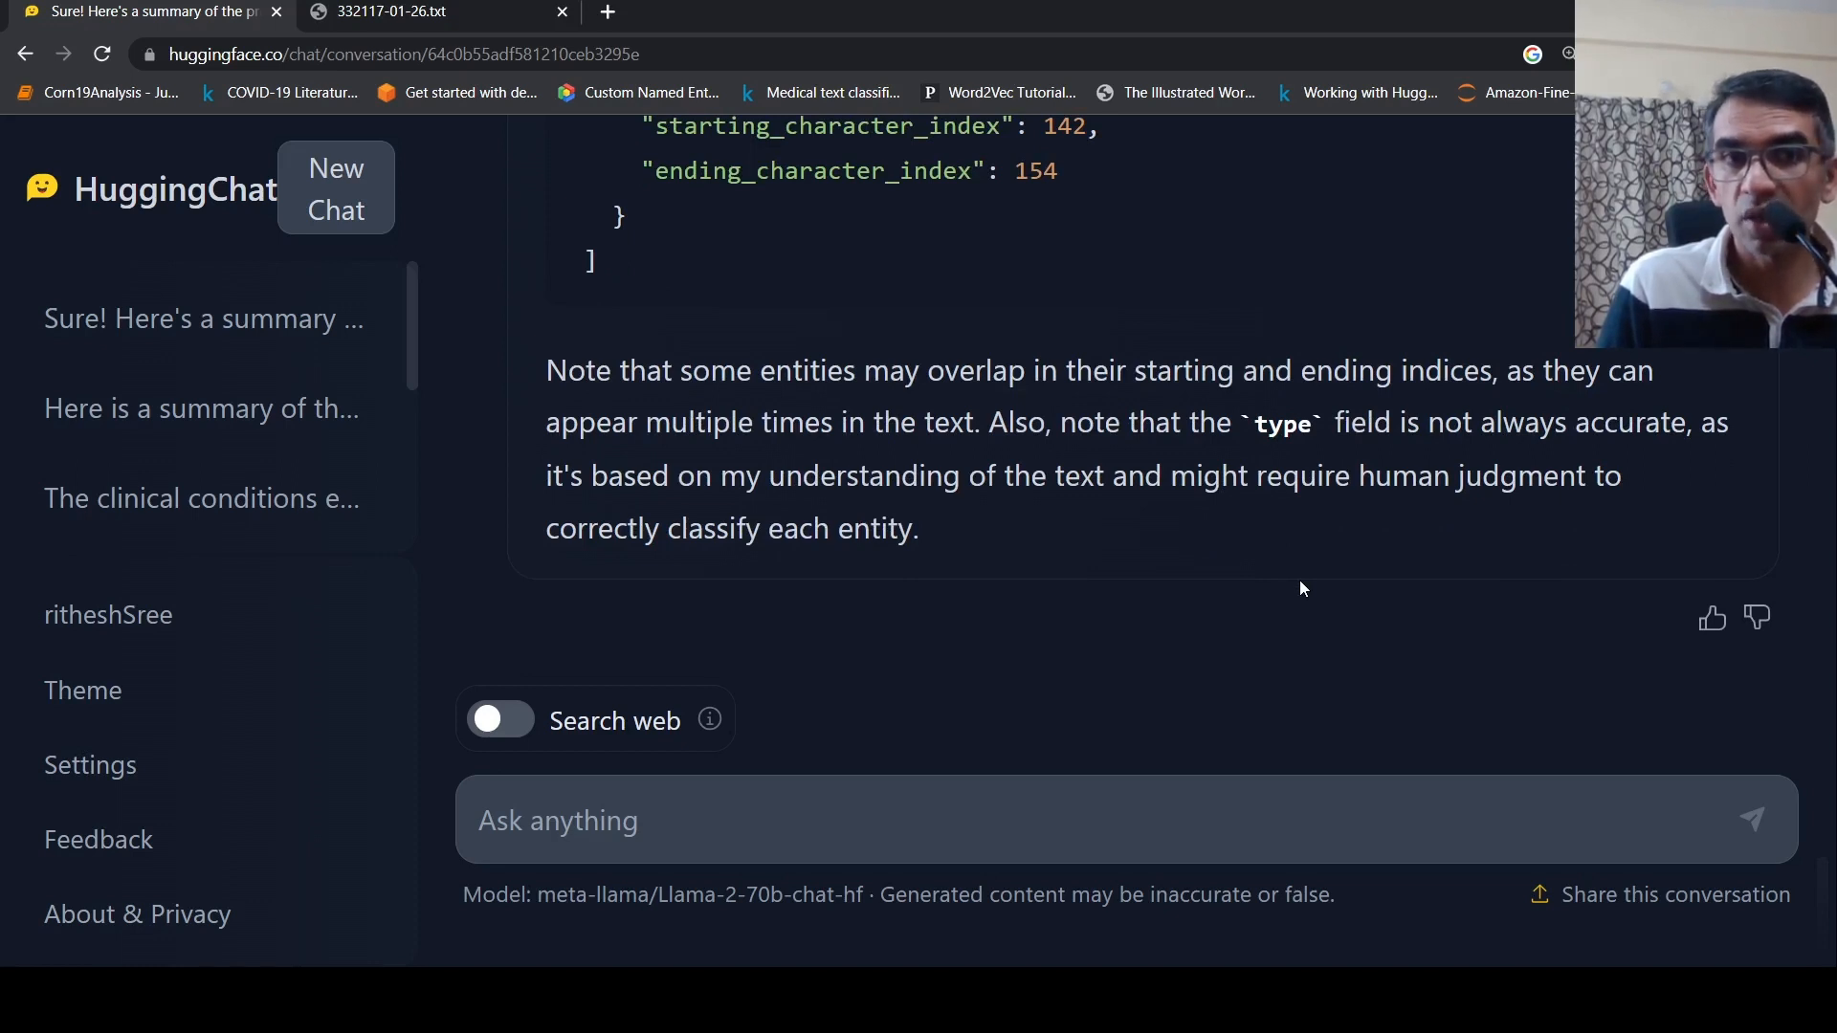
scroll(174, 438, "up", 1)
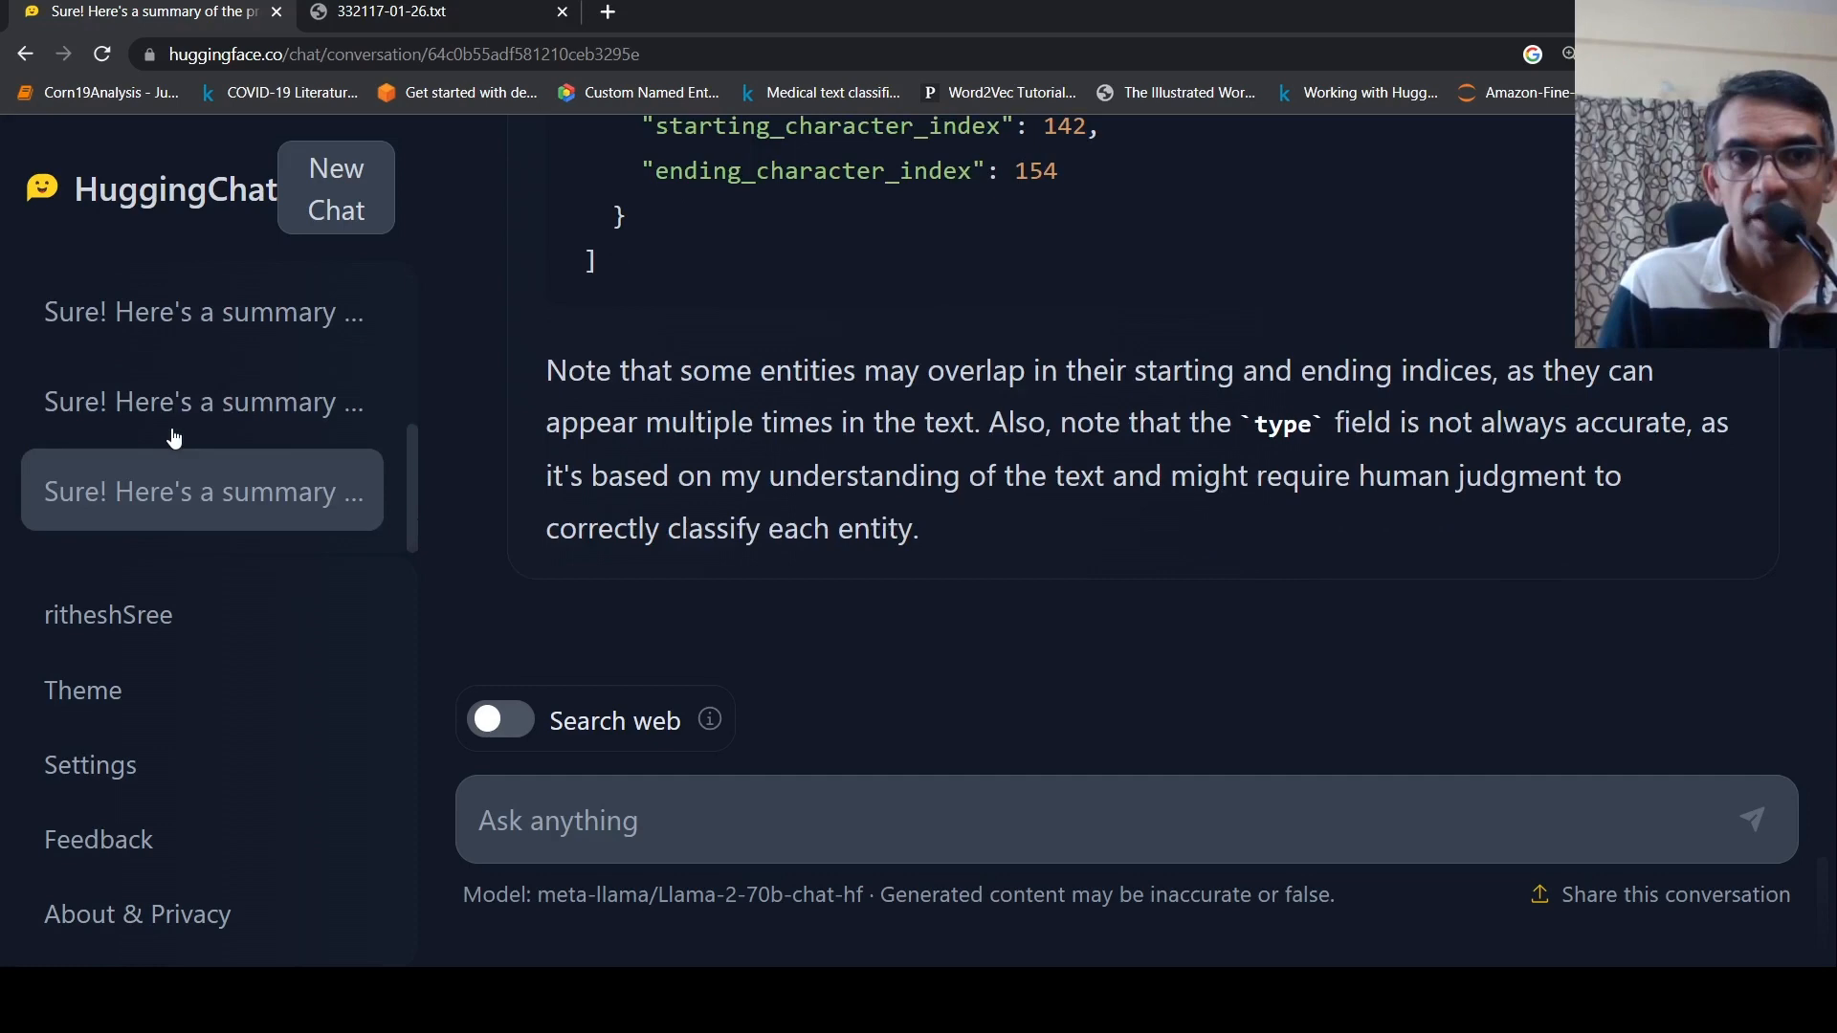
View the second earlier conversation ending with vasculitis, then begin renaming the first conversation's title
left_click(142, 424)
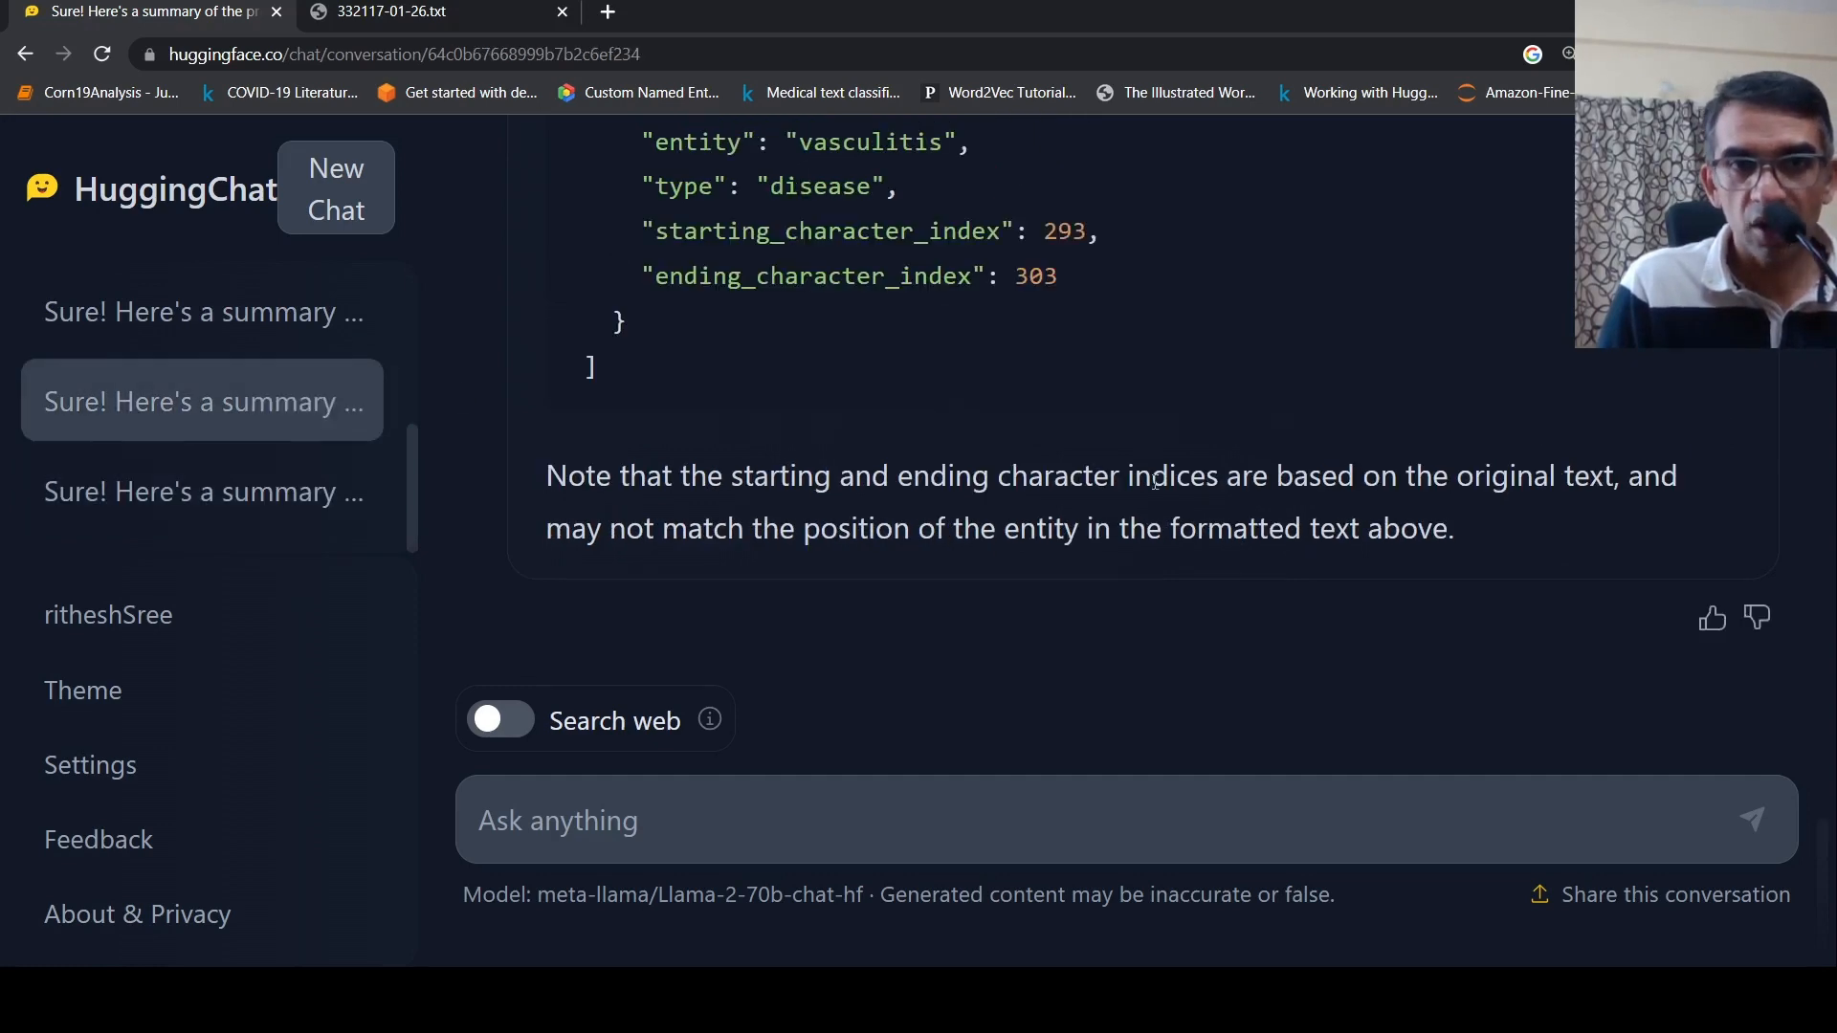
scroll(1332, 504, "up", 5)
scroll(1332, 505, "up", 5)
scroll(1332, 504, "up", 5)
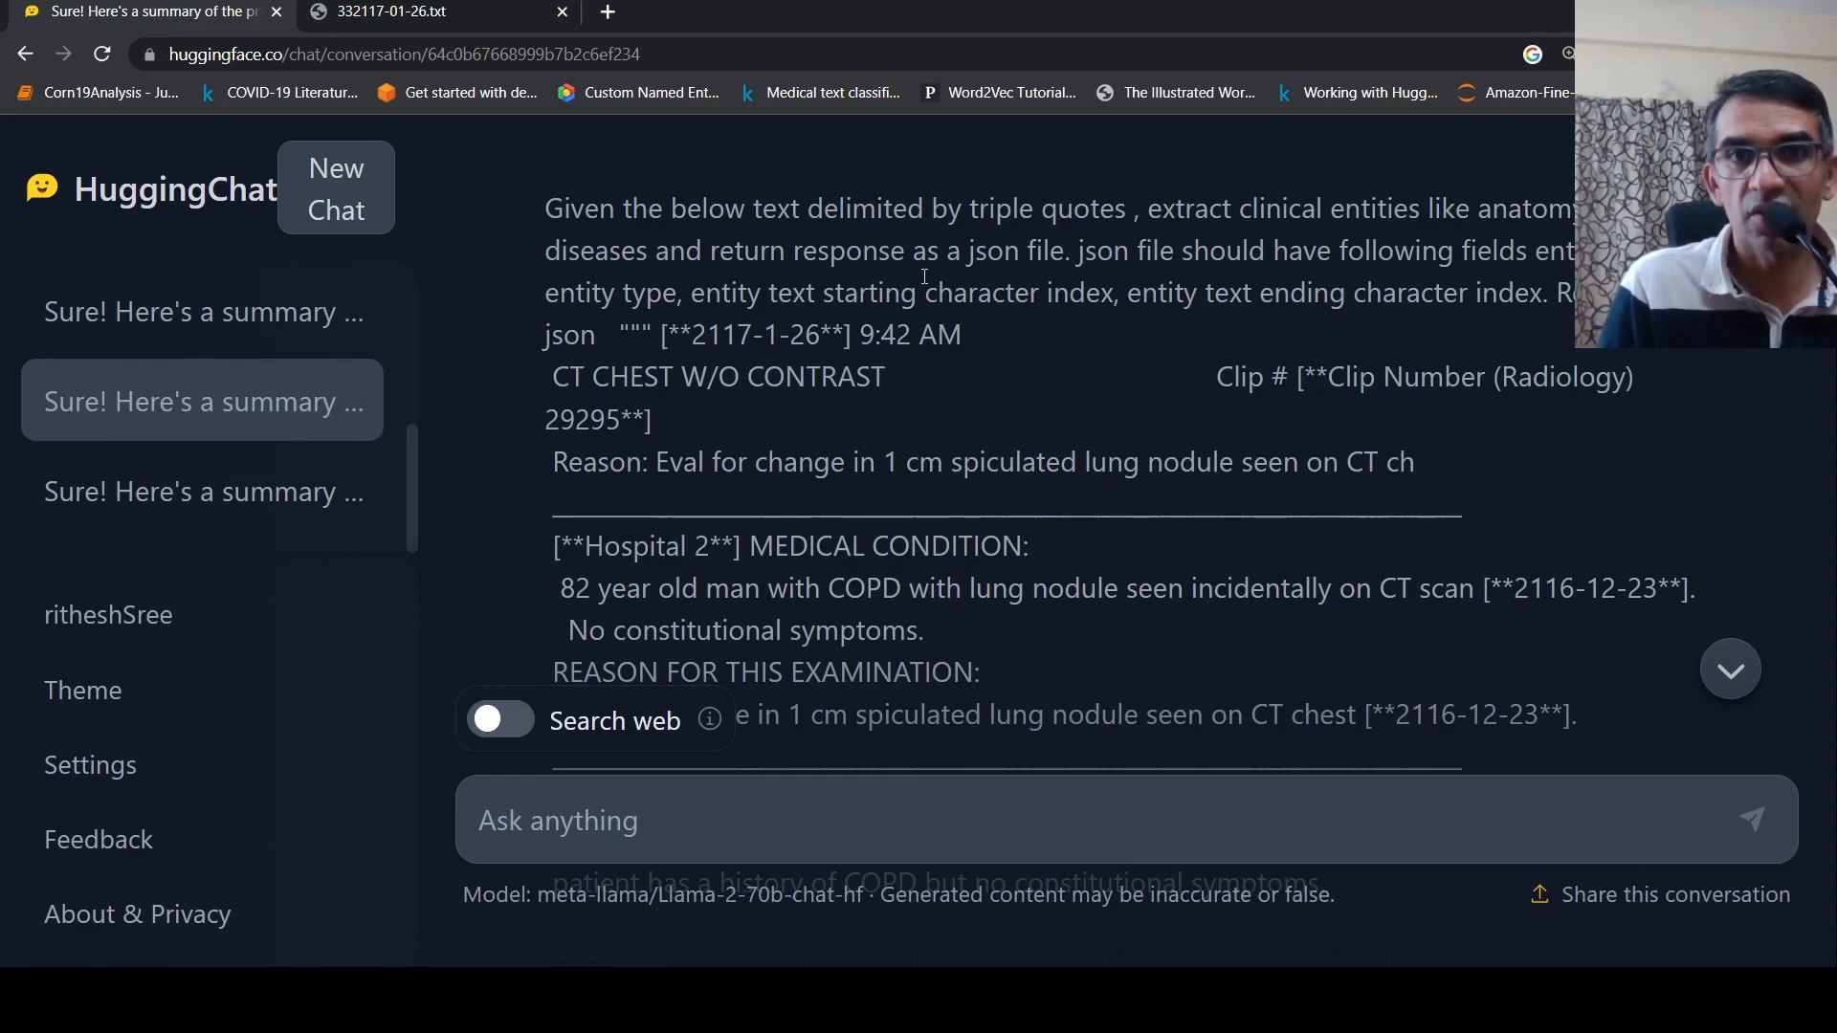
scroll(923, 277, "down", 4)
scroll(1029, 377, "down", 4)
scroll(1030, 377, "down", 5)
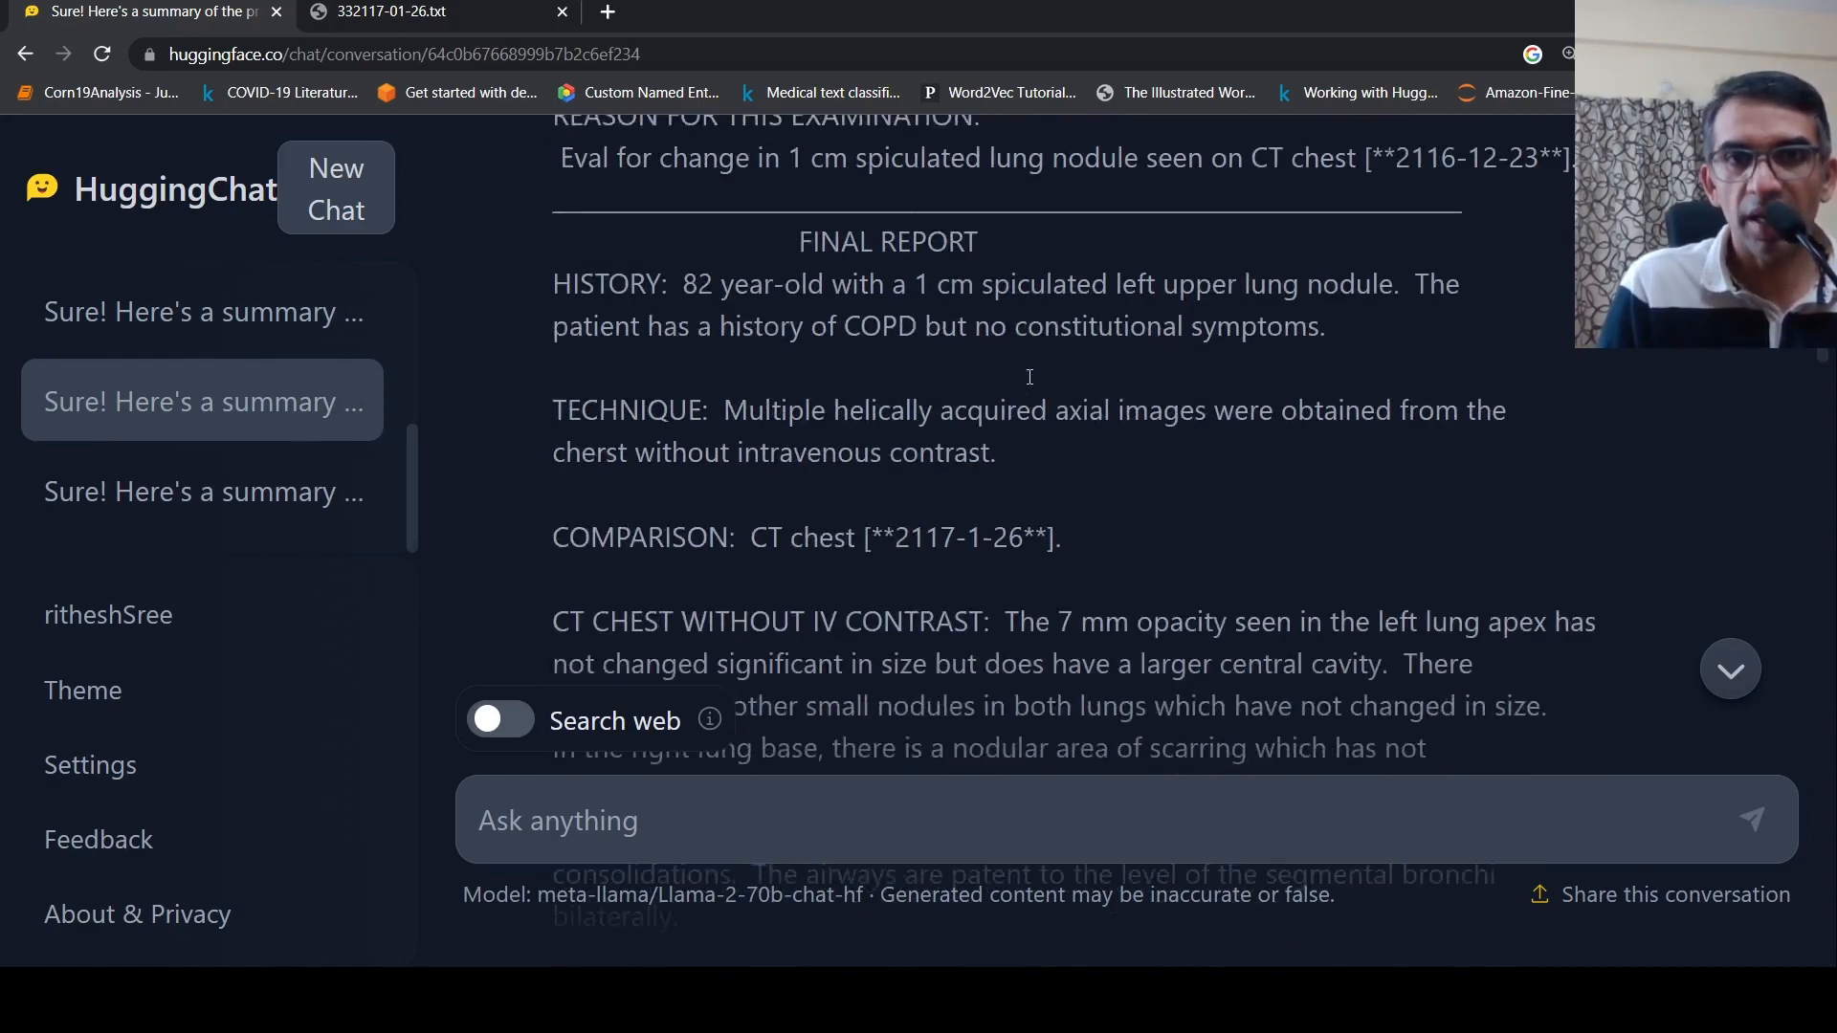
scroll(1028, 377, "down", 5)
scroll(1029, 376, "down", 5)
scroll(1028, 376, "down", 5)
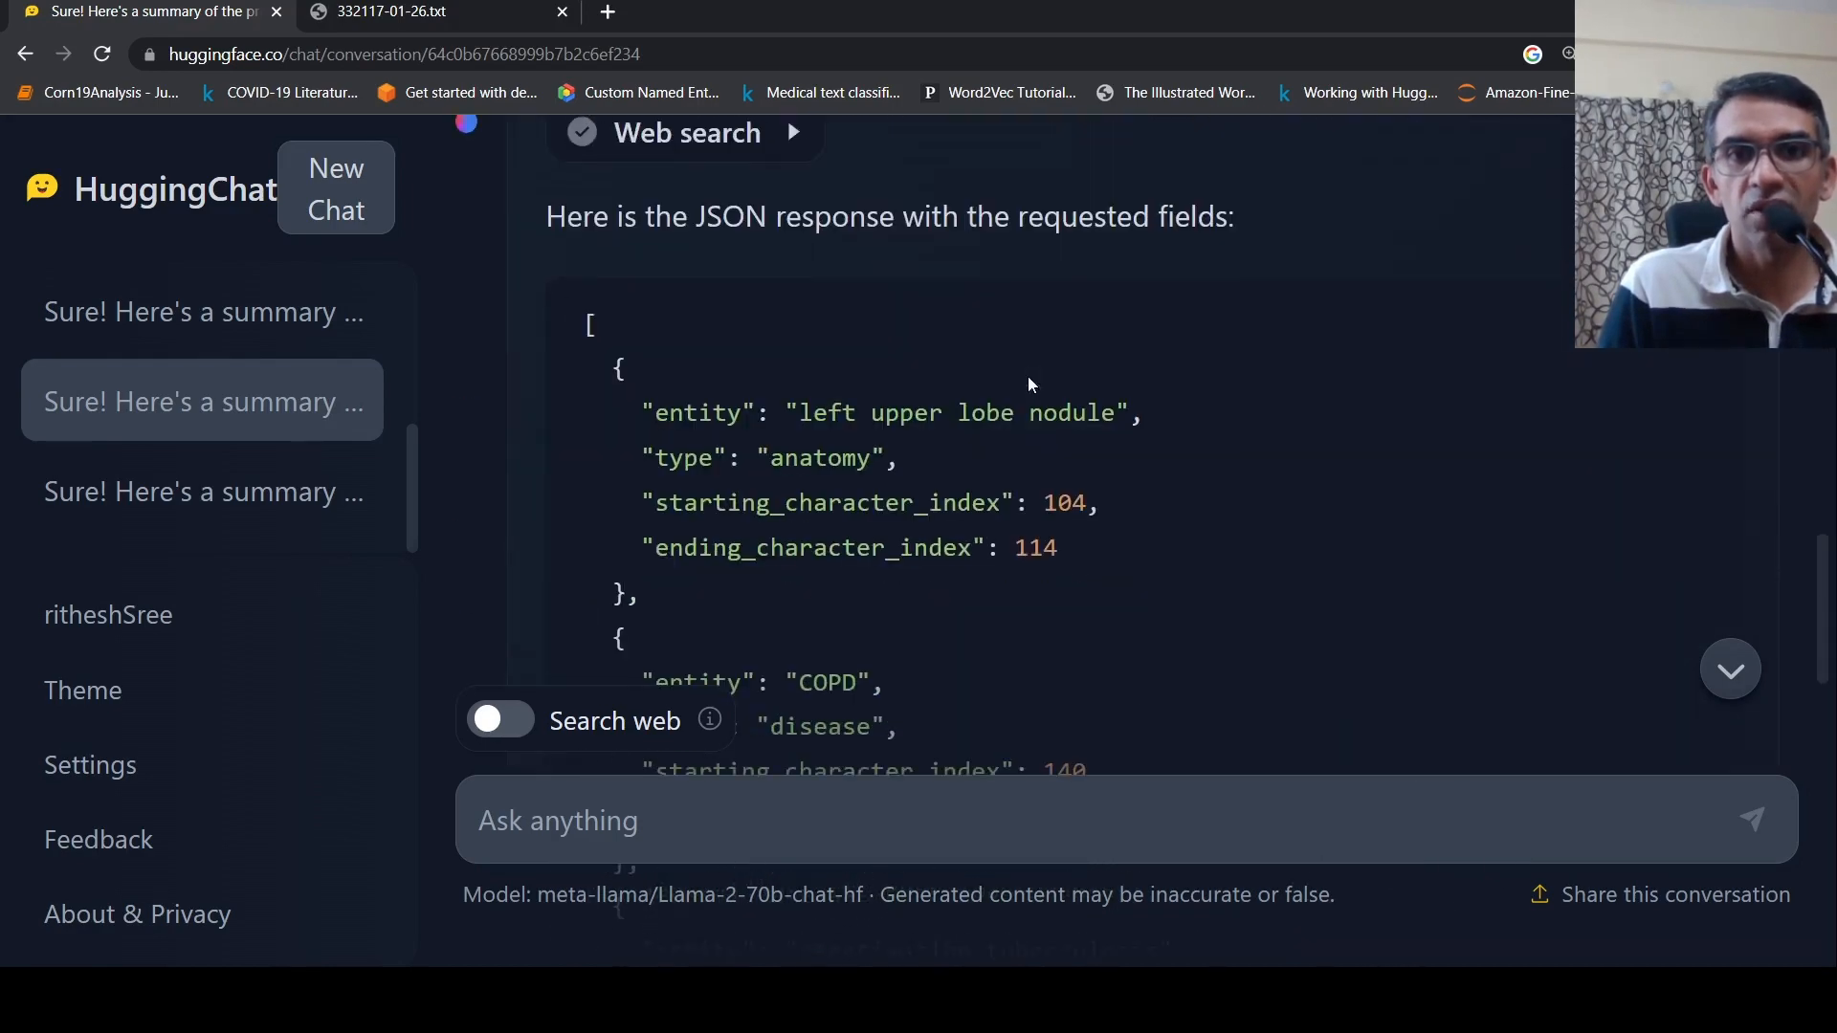
scroll(1029, 376, "down", 2)
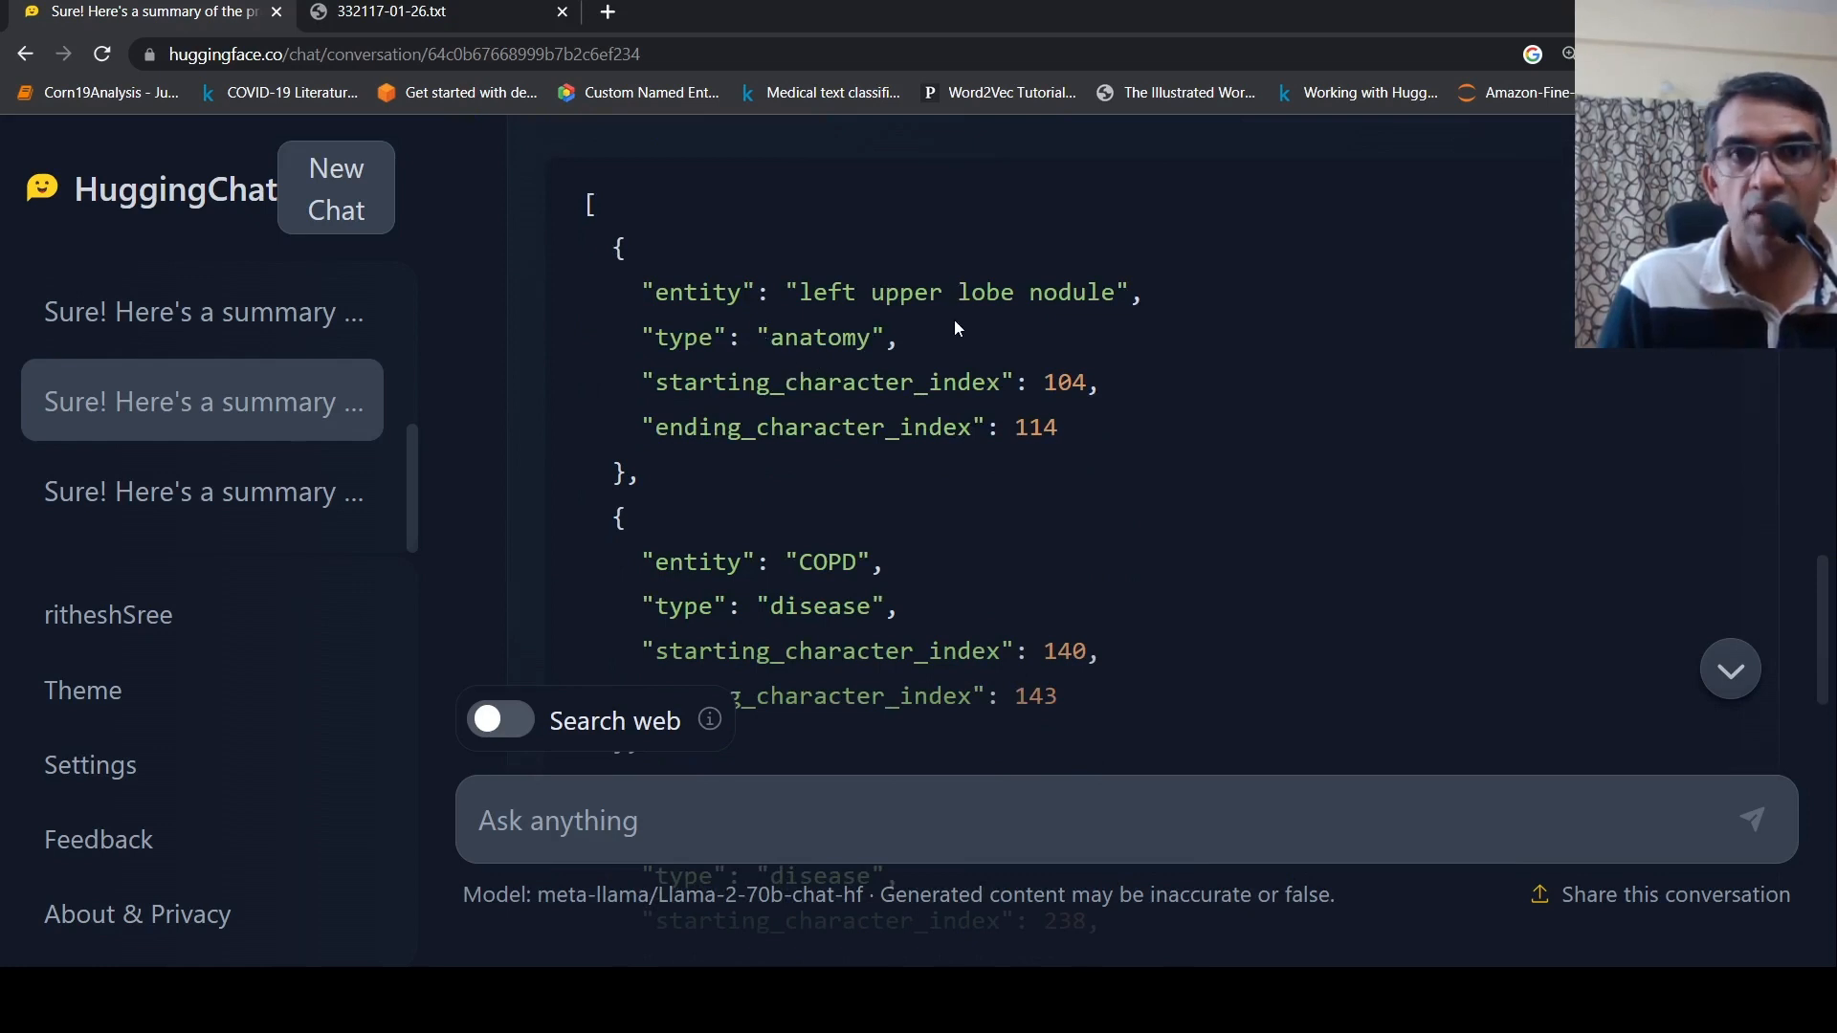
scroll(1025, 375, "down", 2)
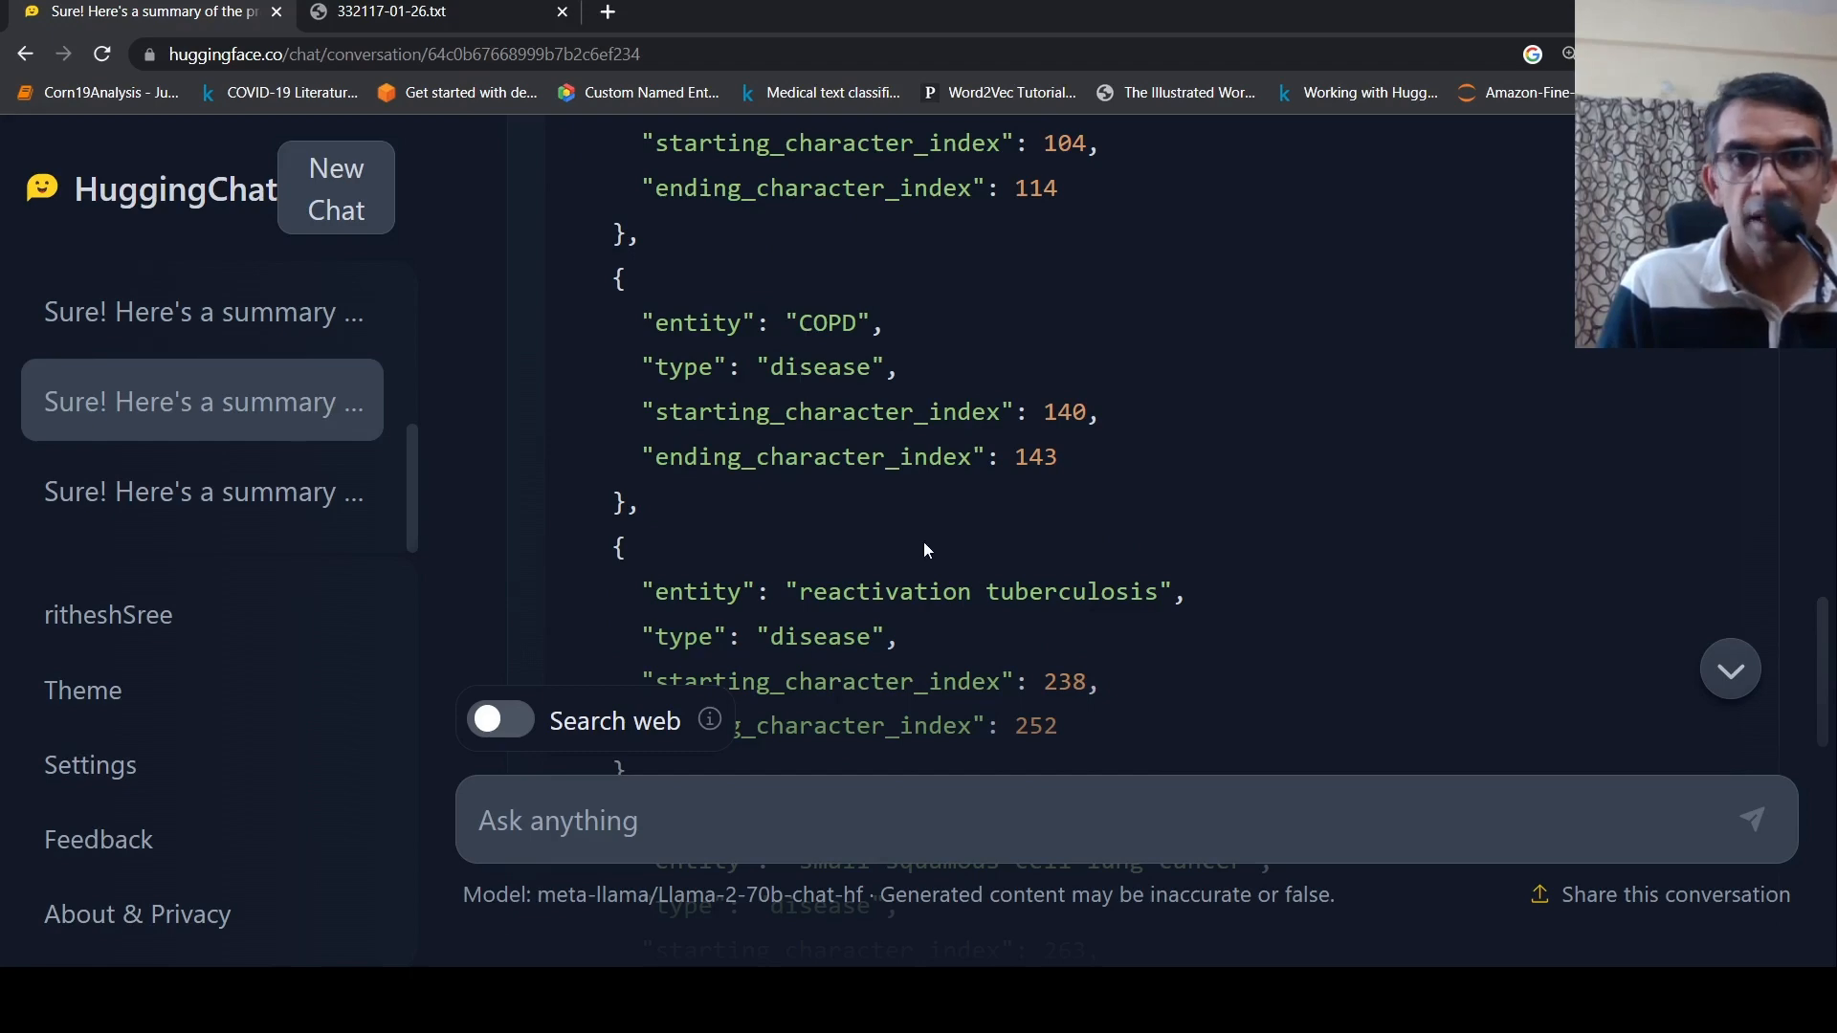
scroll(923, 542, "down", 2)
scroll(847, 452, "down", 1)
scroll(889, 360, "down", 2)
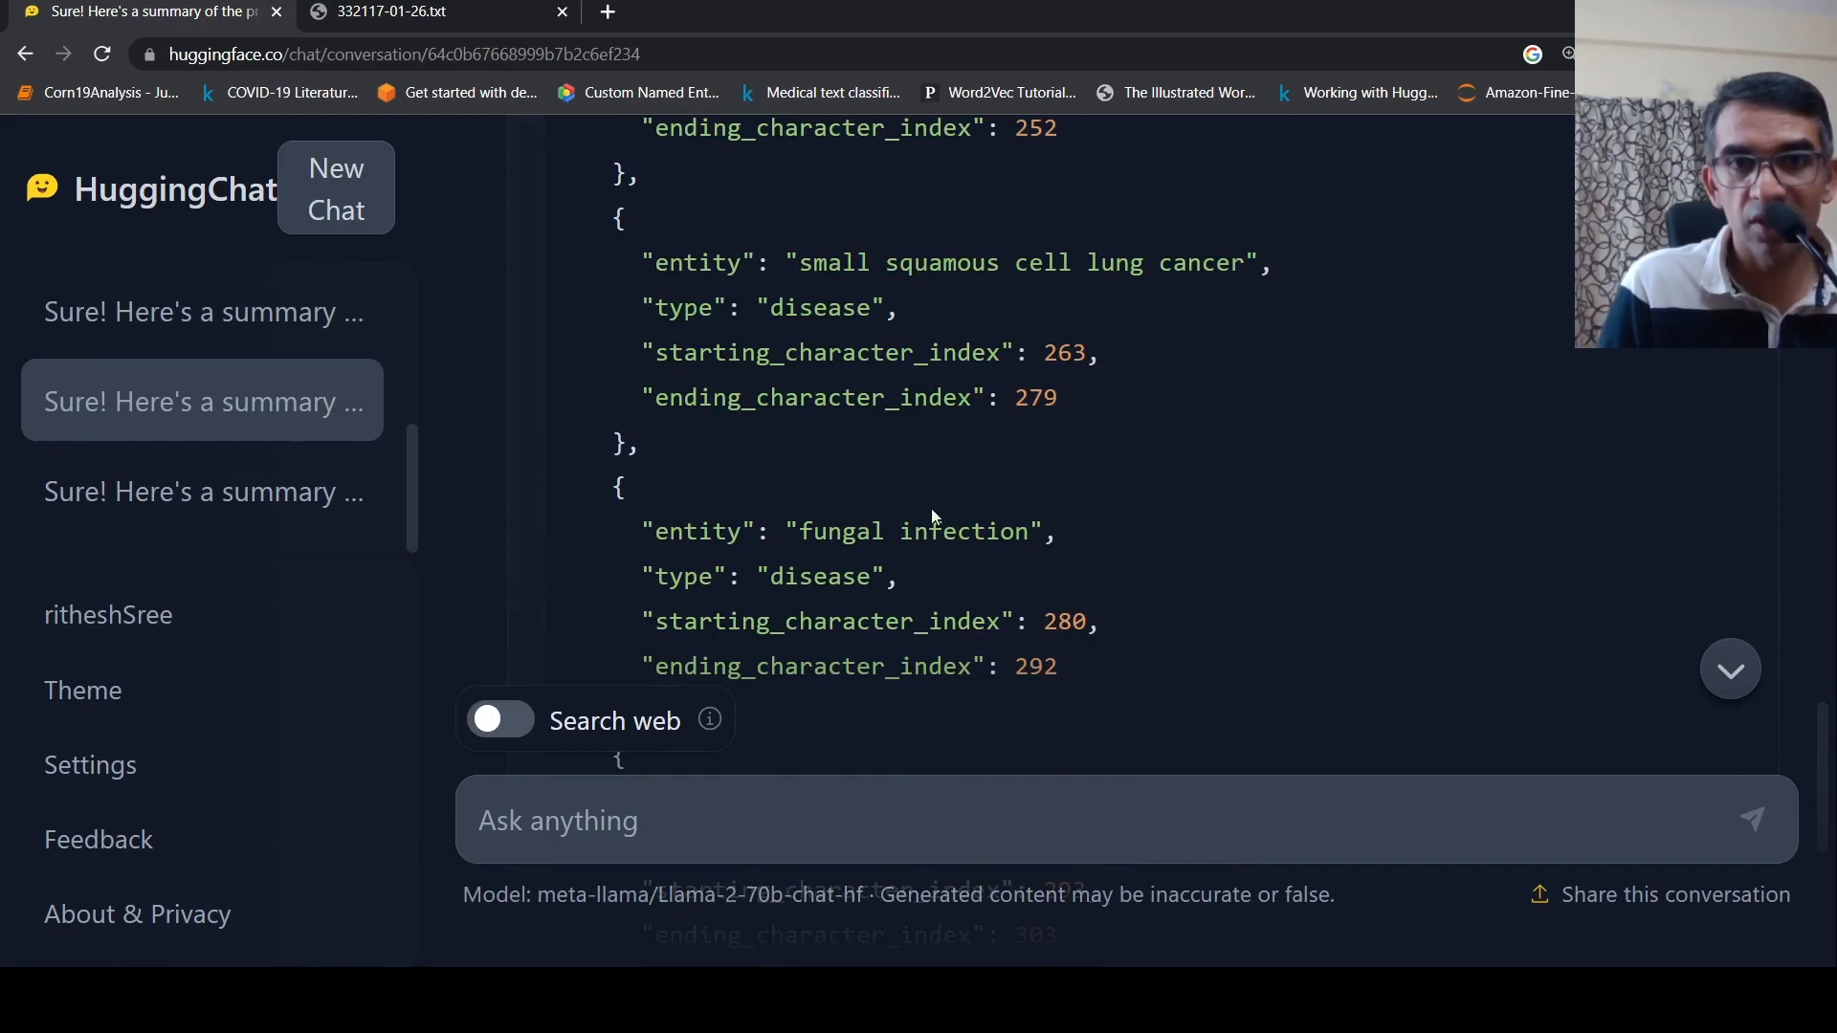
scroll(961, 550, "down", 2)
scroll(961, 549, "down", 2)
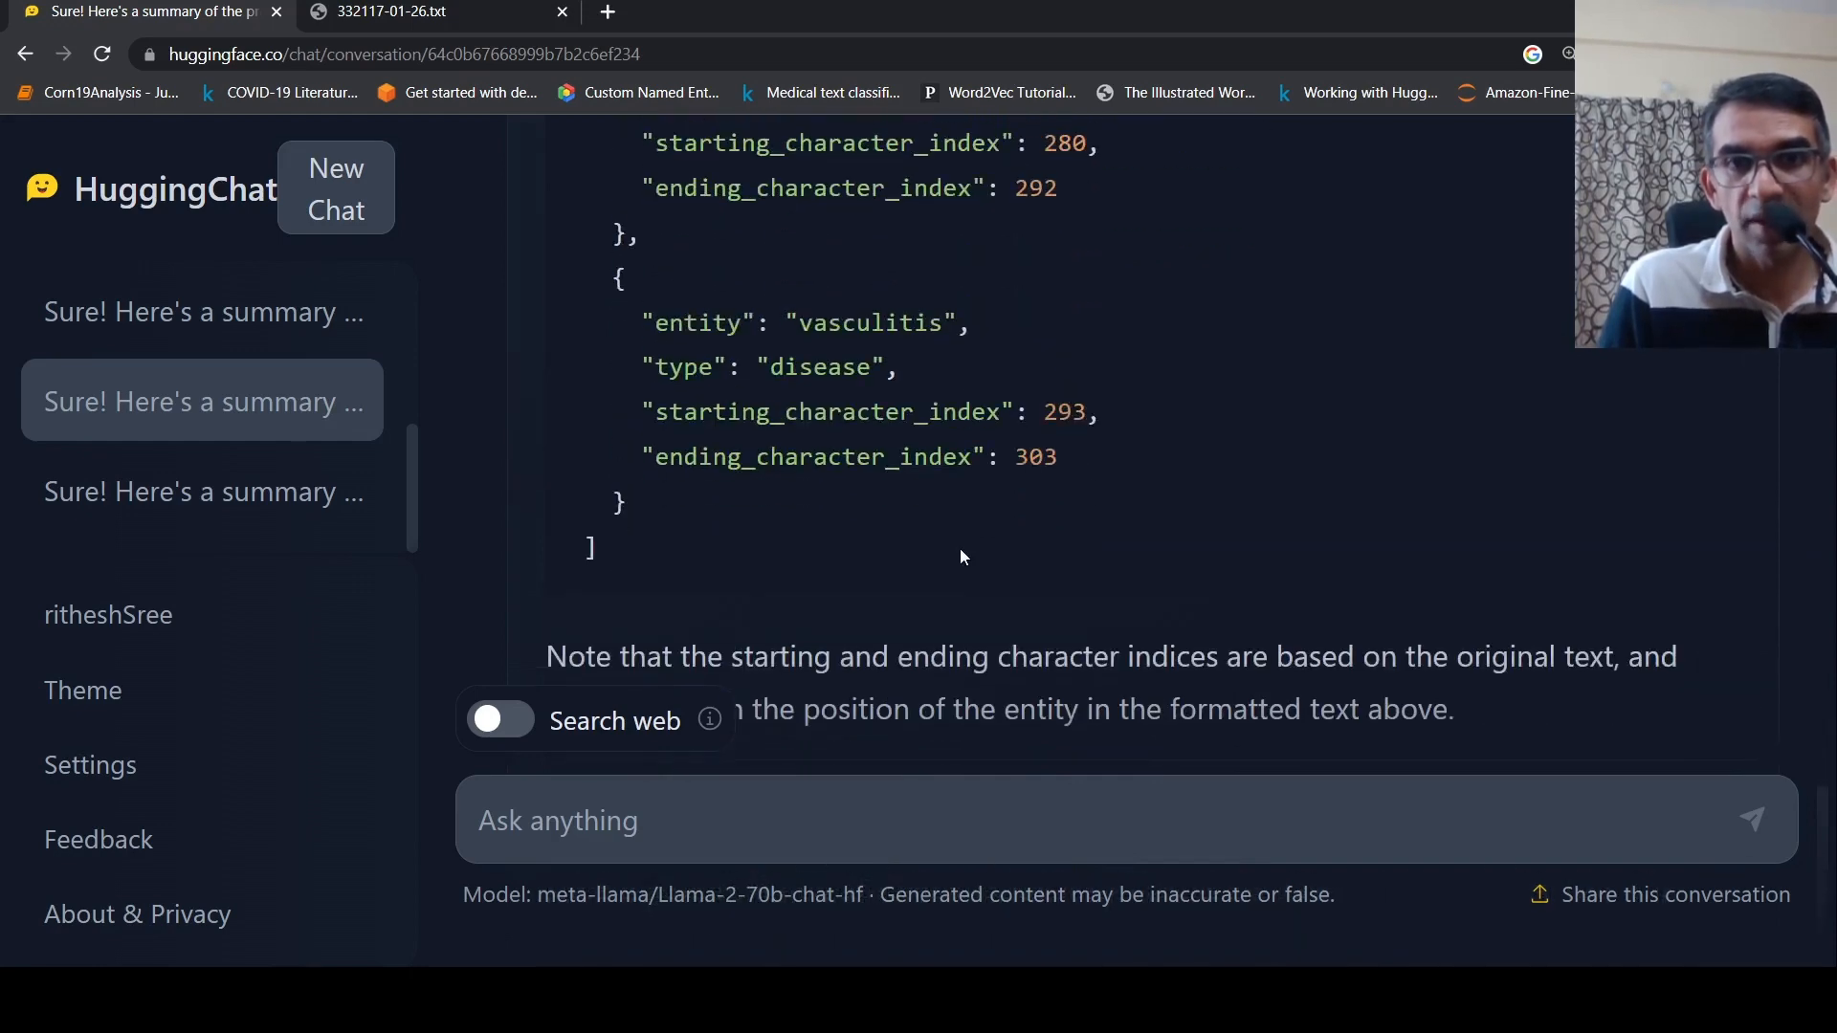
scroll(960, 549, "down", 1)
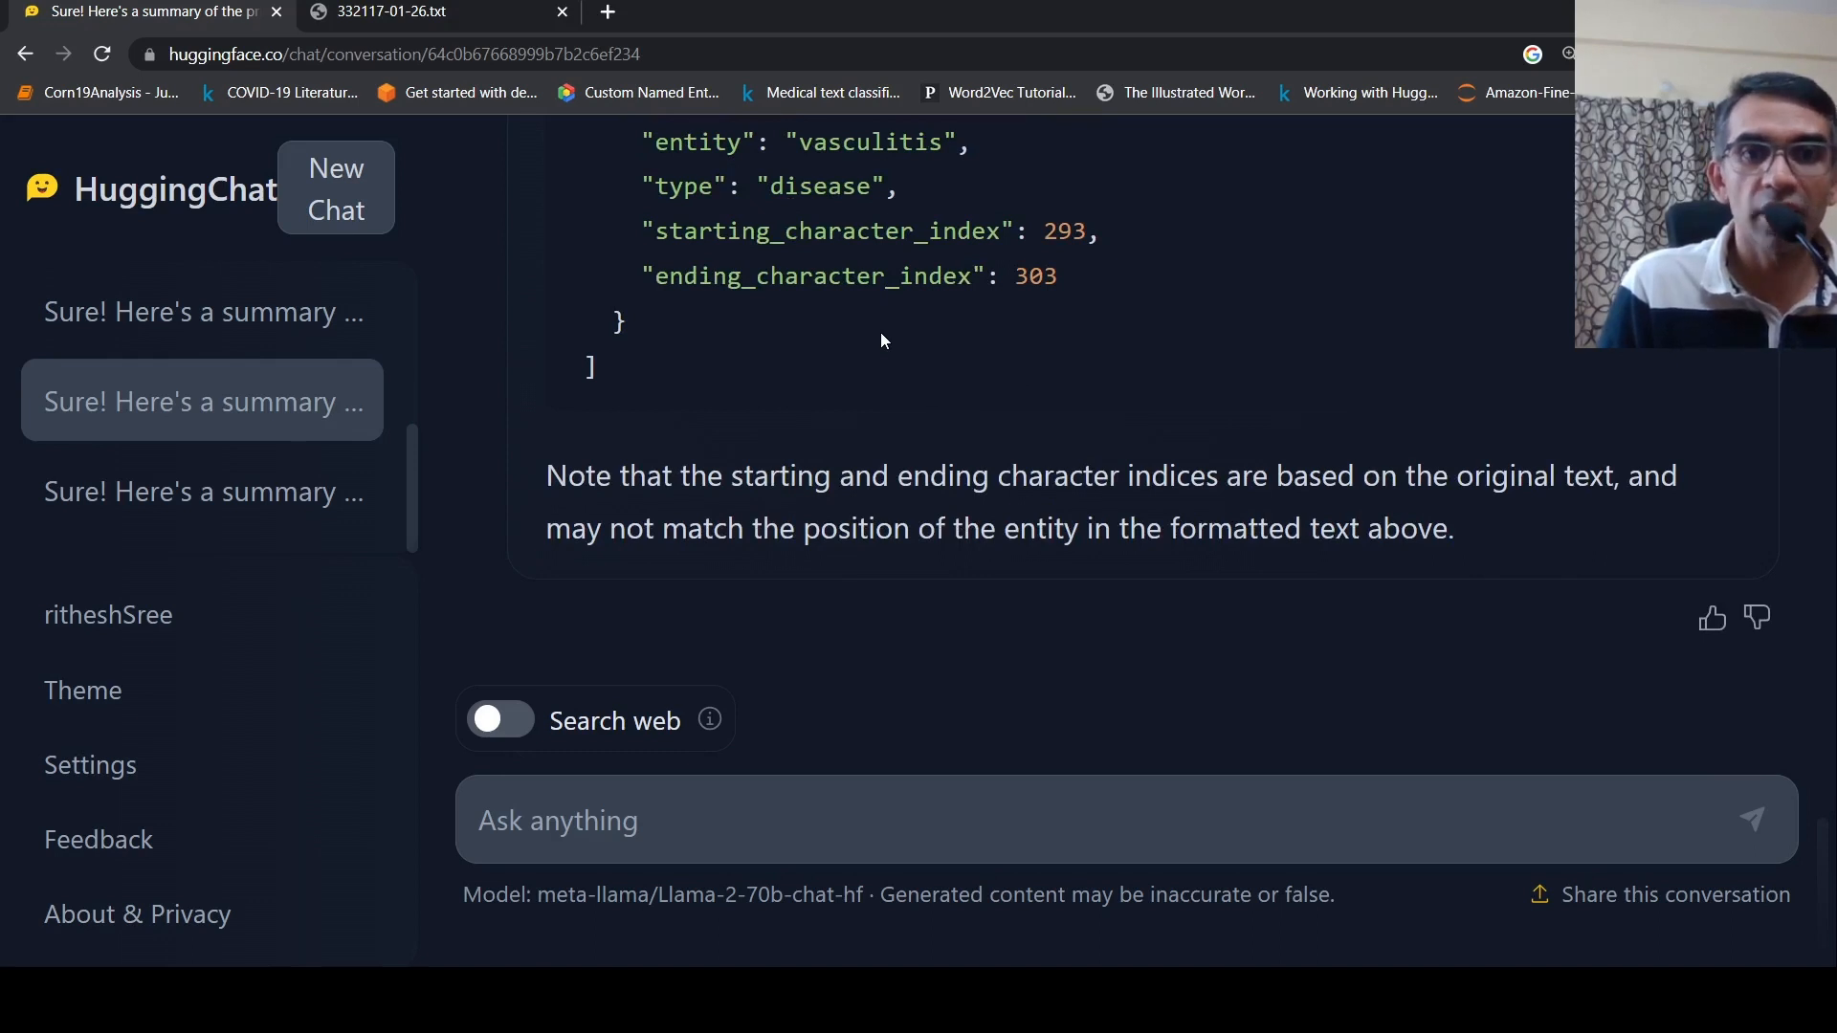
scroll(1259, 408, "up", 3)
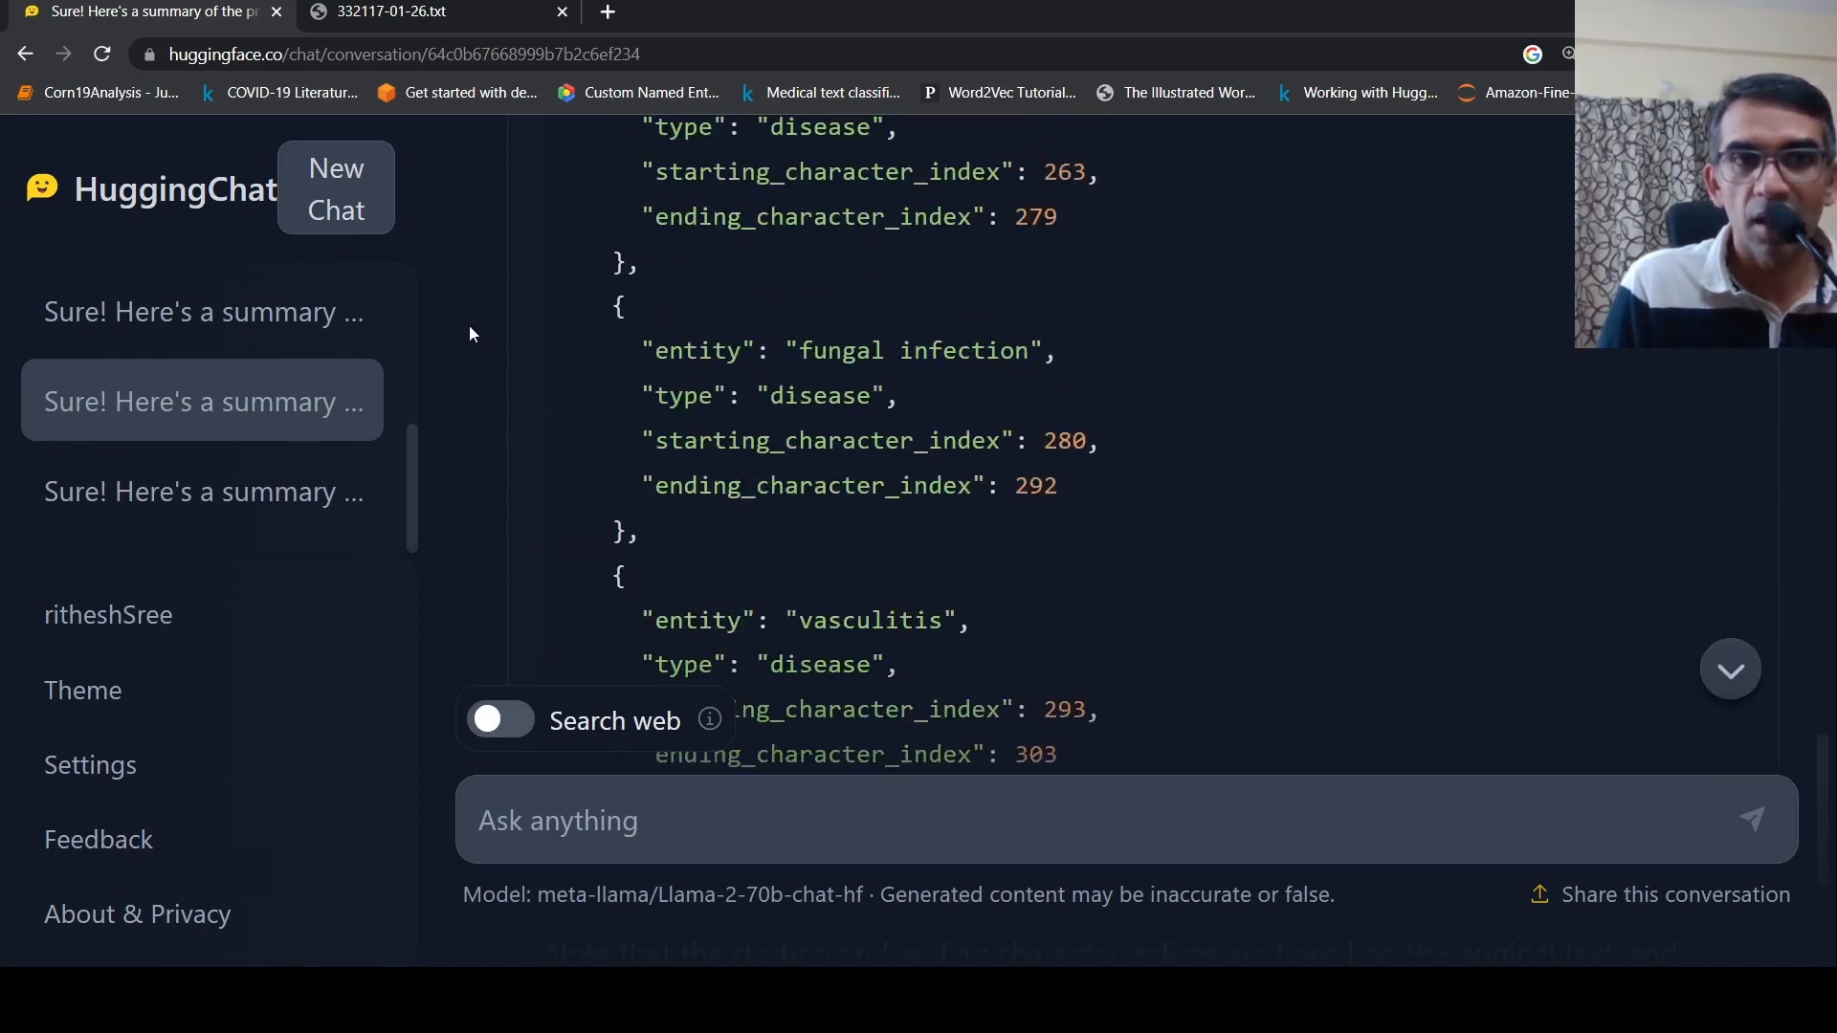
left_click(304, 314)
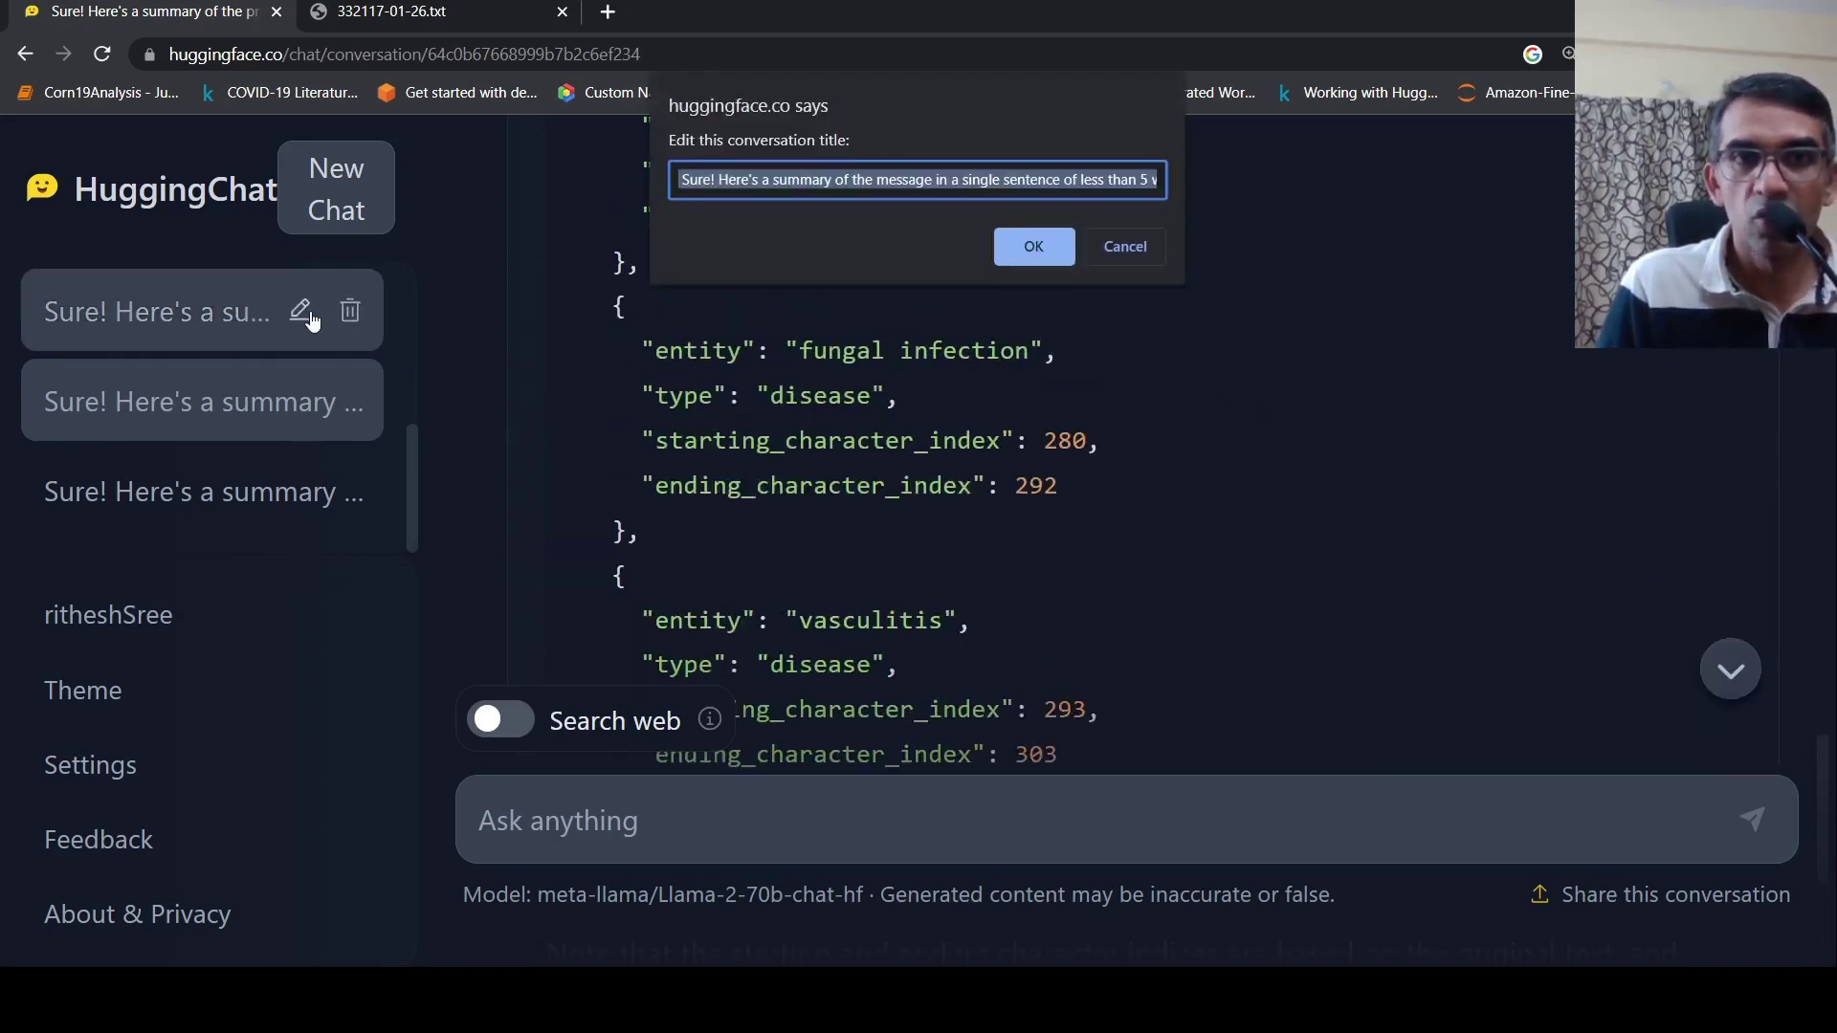
Cancel the title edit and switch to the 'Sure! Here's a summary…' conversation
left_click(1120, 251)
left_click(215, 316)
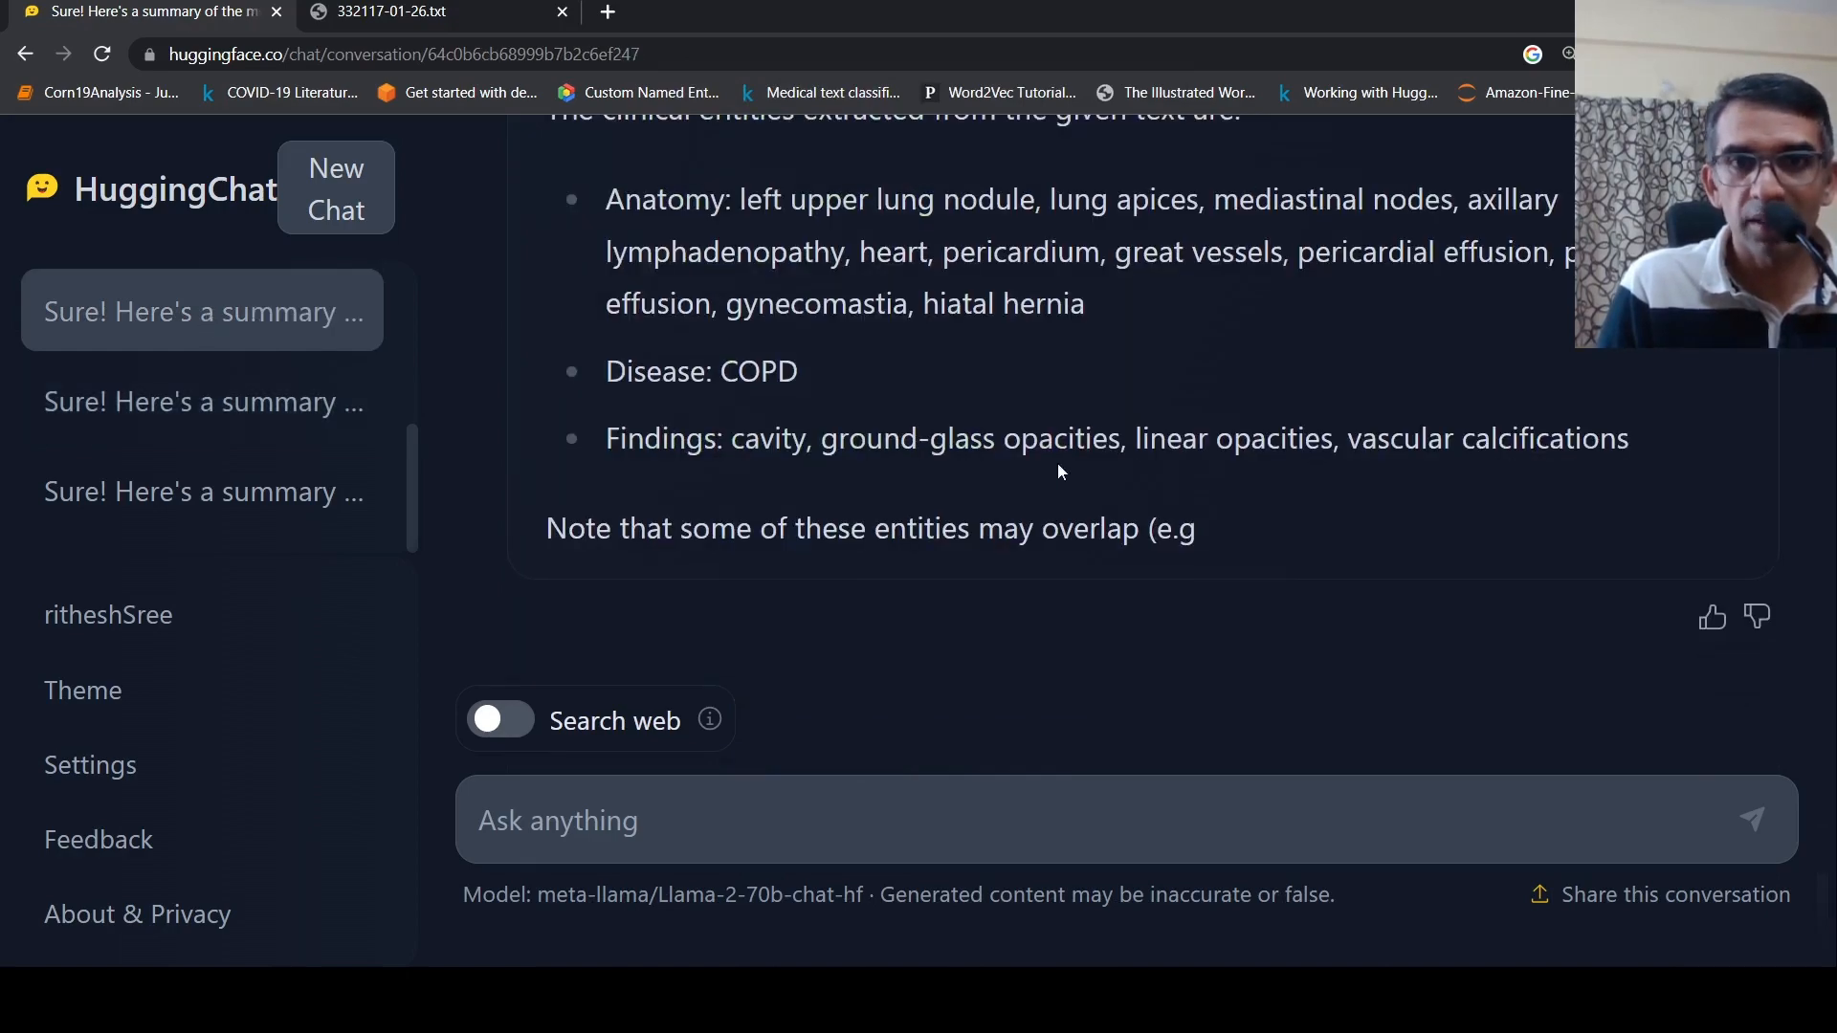
scroll(1058, 464, "up", 3)
scroll(1057, 464, "up", 5)
scroll(1059, 463, "up", 5)
scroll(1058, 464, "up", 5)
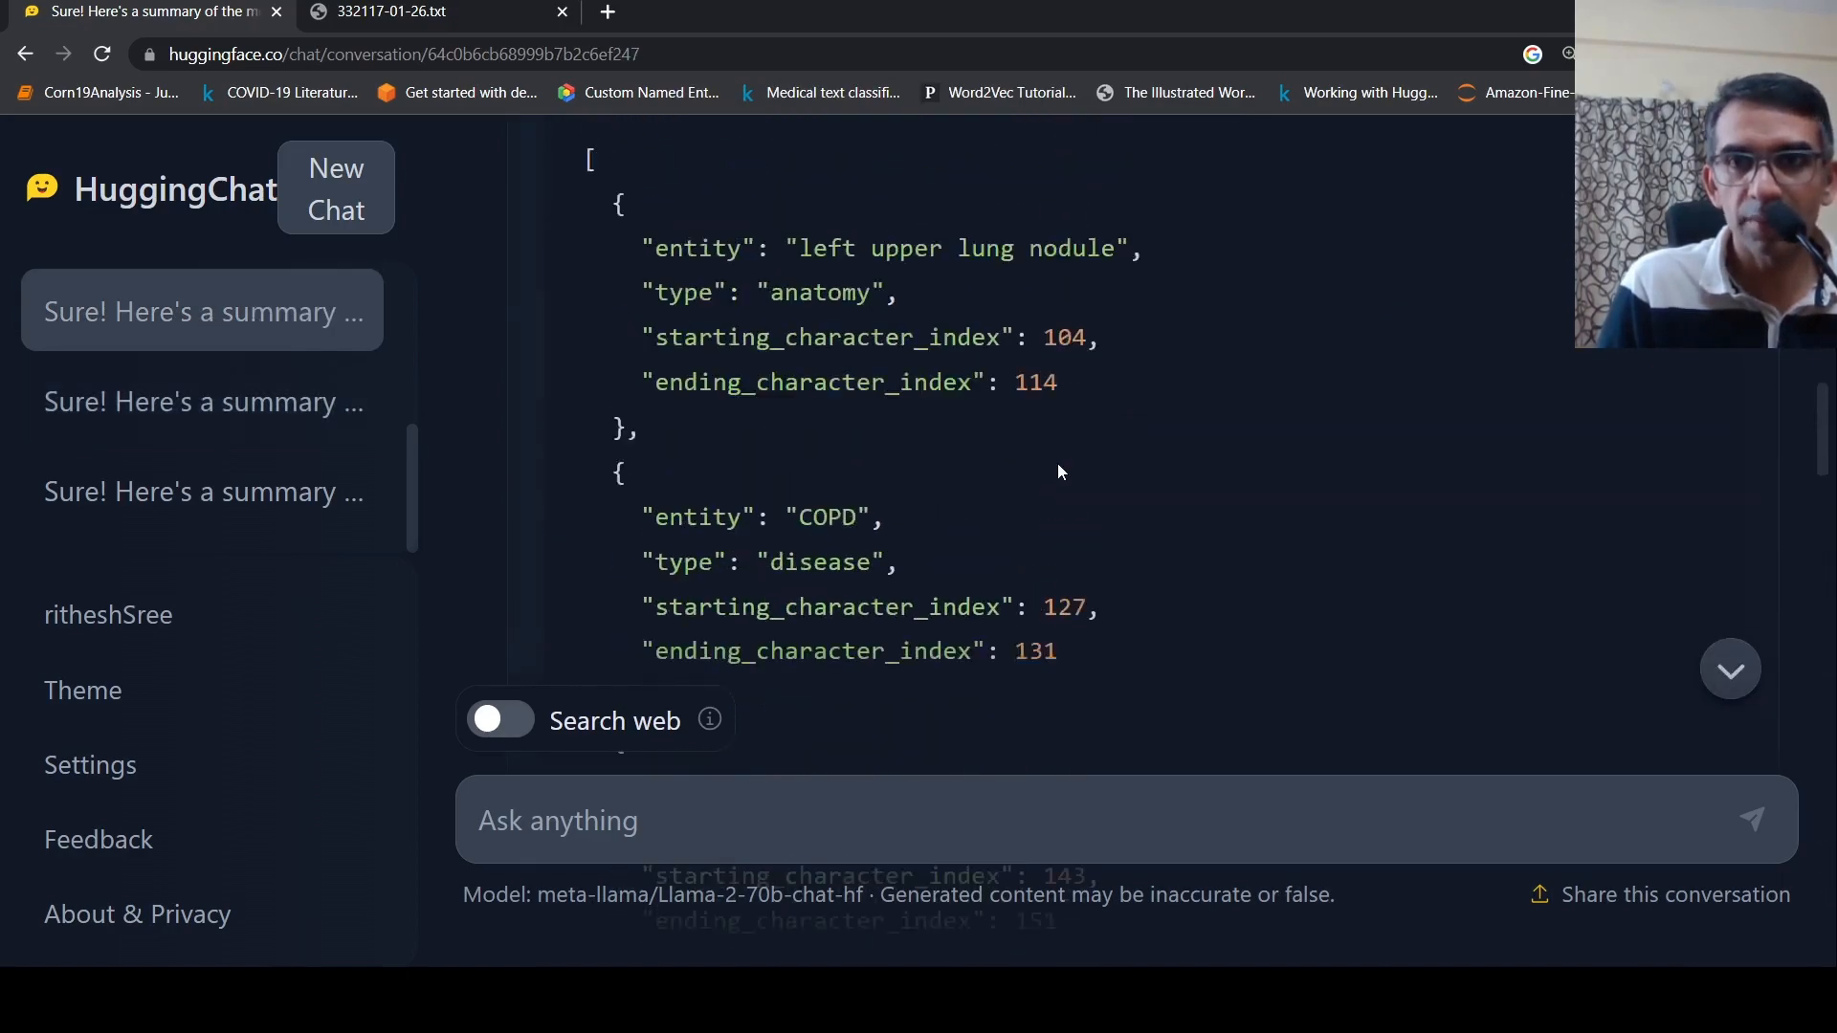
scroll(1057, 464, "up", 5)
scroll(1059, 464, "up", 5)
scroll(1058, 465, "down", 5)
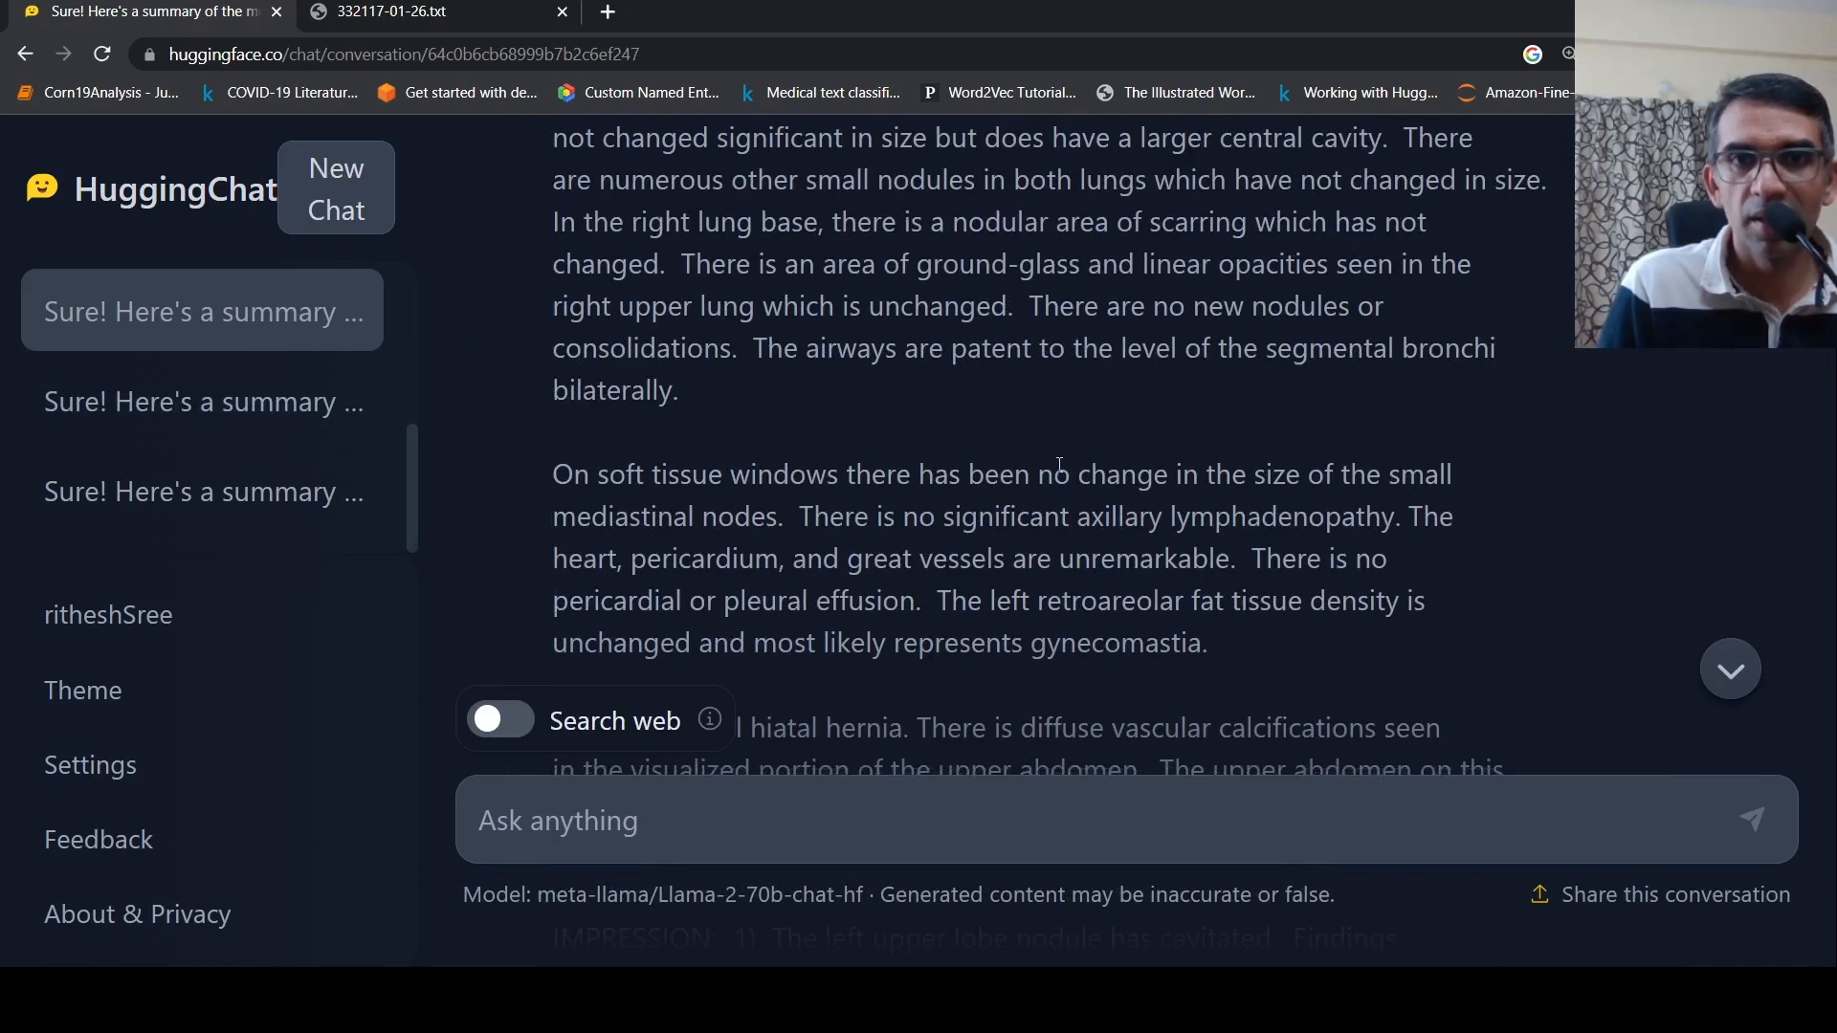
scroll(1059, 465, "down", 5)
scroll(1057, 464, "down", 5)
scroll(1058, 464, "down", 5)
scroll(1058, 464, "down", 5)
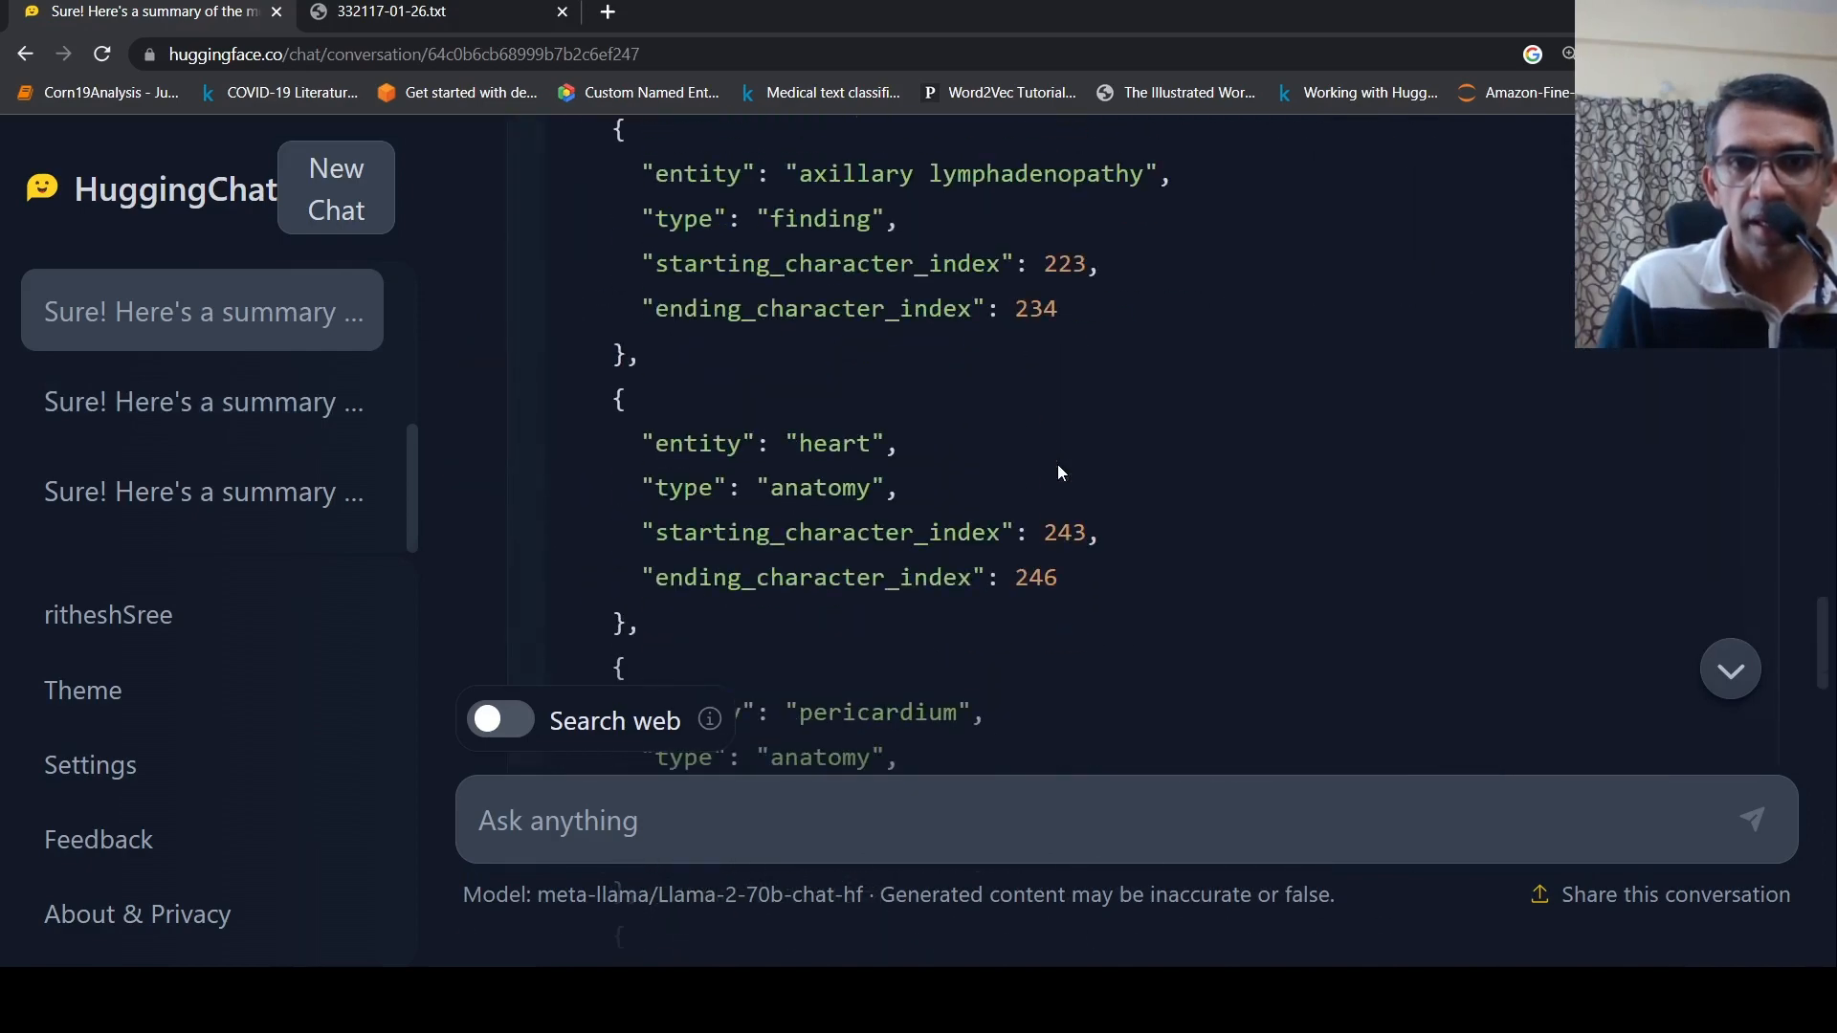
scroll(1058, 463, "down", 5)
scroll(1058, 464, "up", 5)
scroll(1058, 464, "up", 5)
scroll(1058, 464, "up", 5)
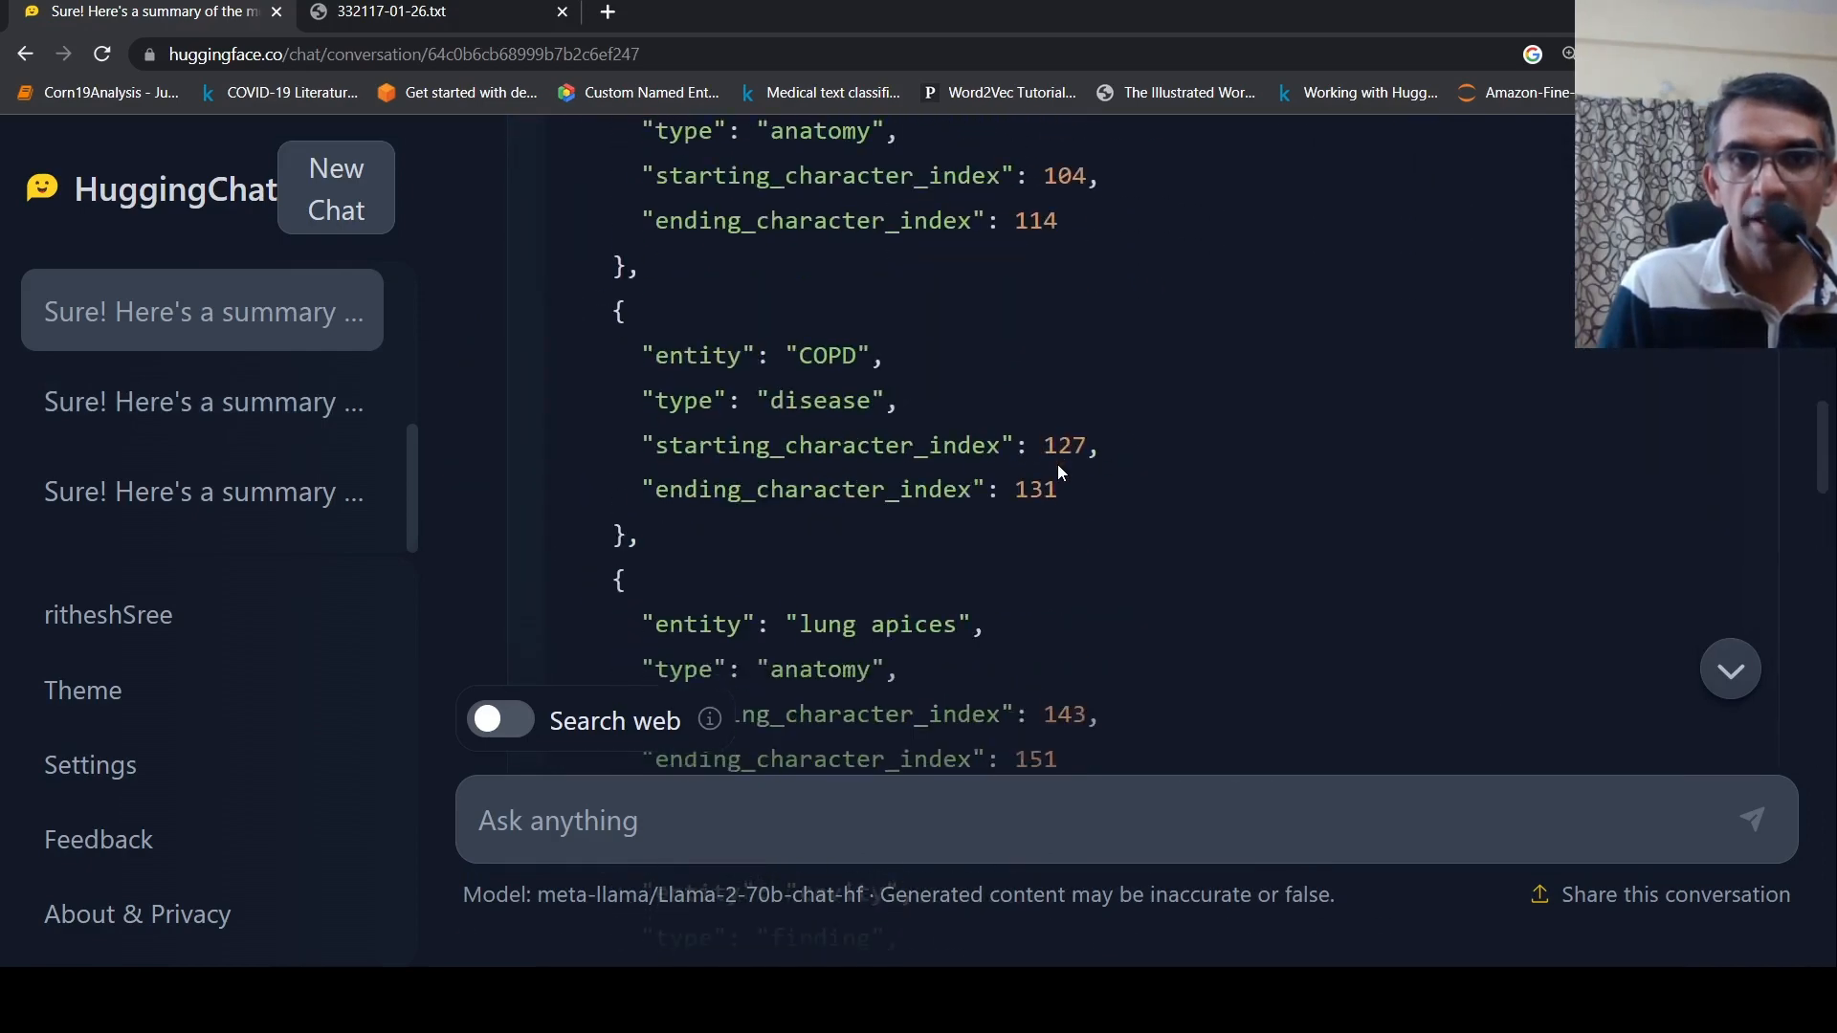
scroll(1058, 463, "up", 5)
scroll(1058, 464, "up", 5)
scroll(1057, 464, "up", 5)
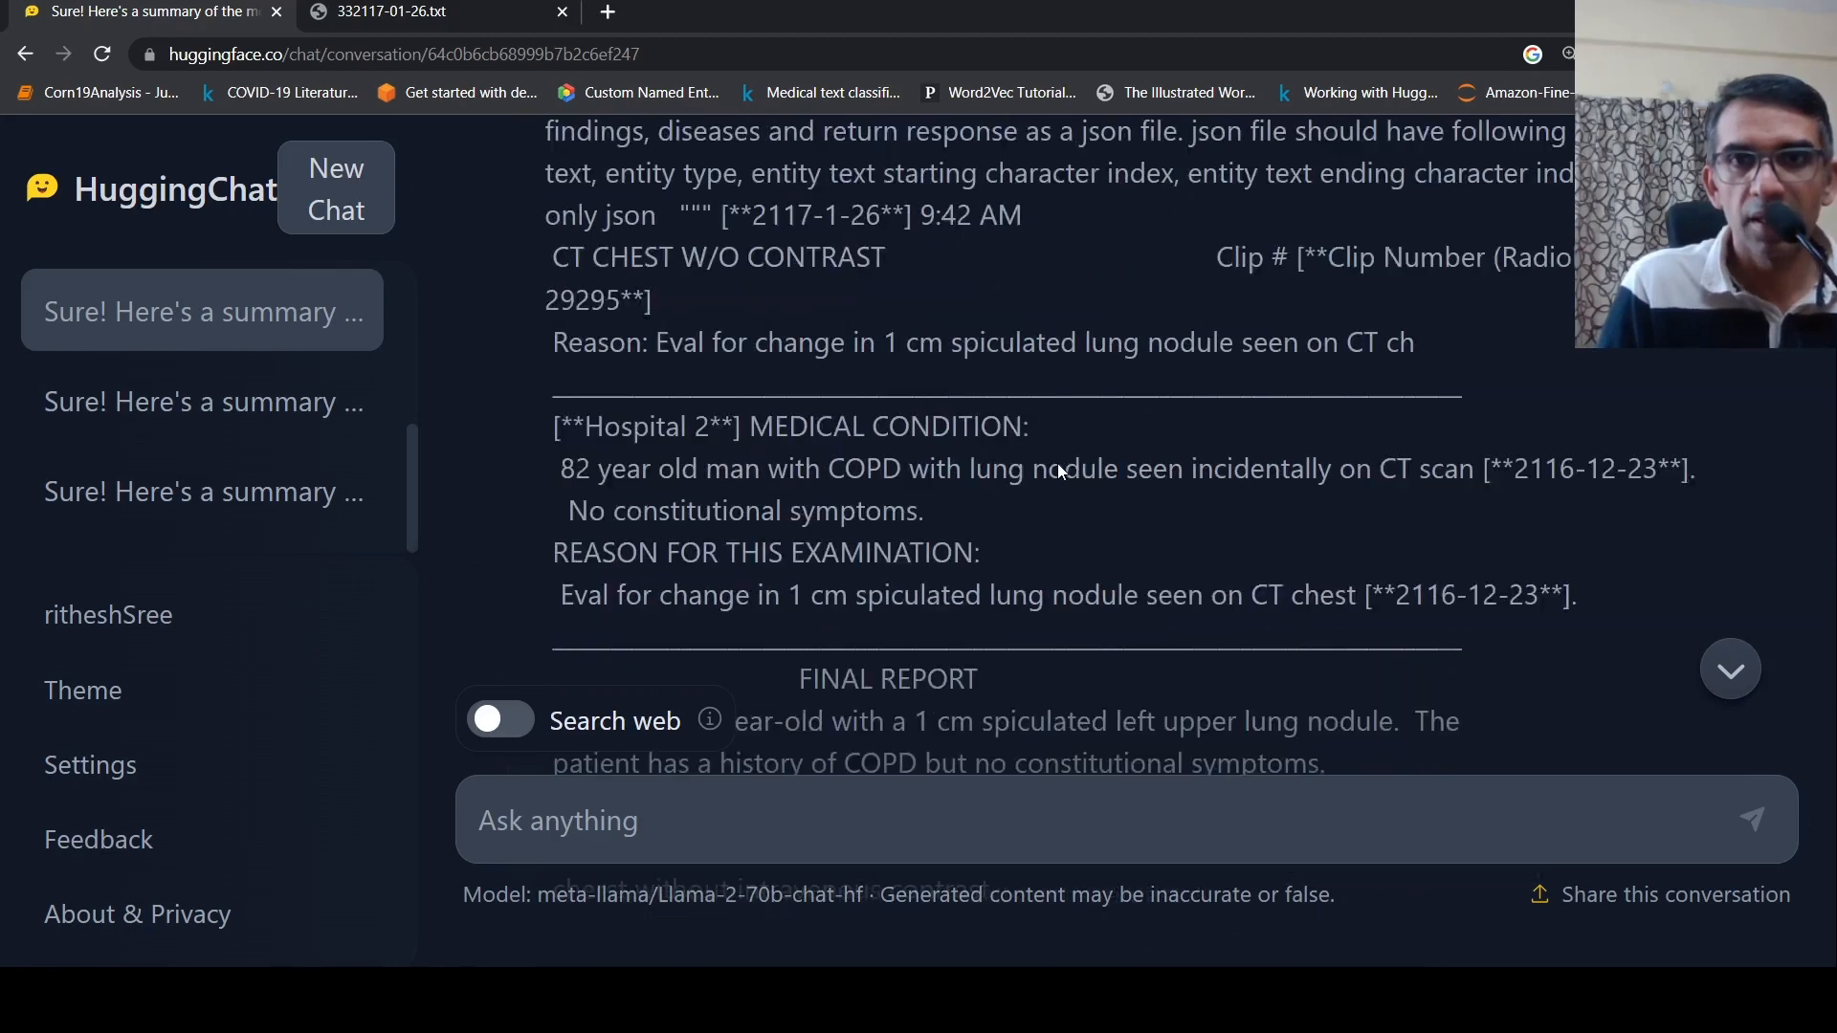
scroll(1058, 464, "up", 3)
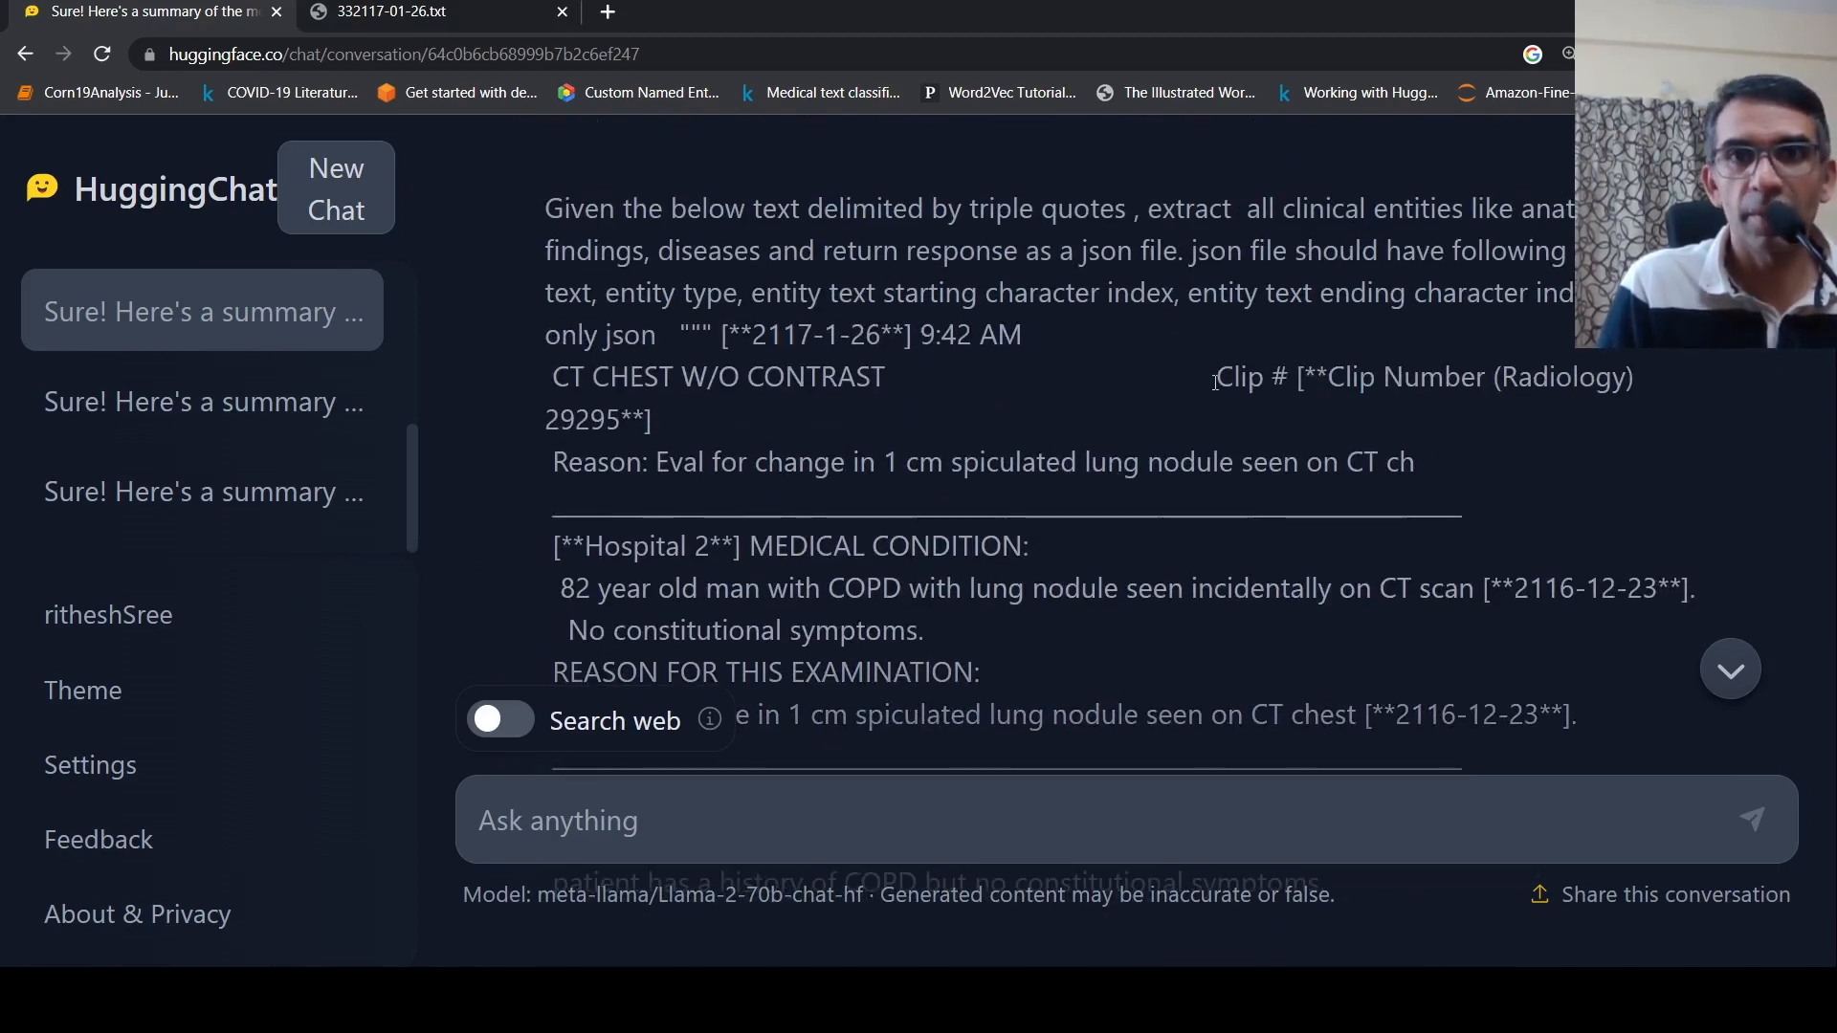
scroll(1215, 379, "down", 5)
scroll(1215, 380, "down", 5)
scroll(1215, 379, "down", 3)
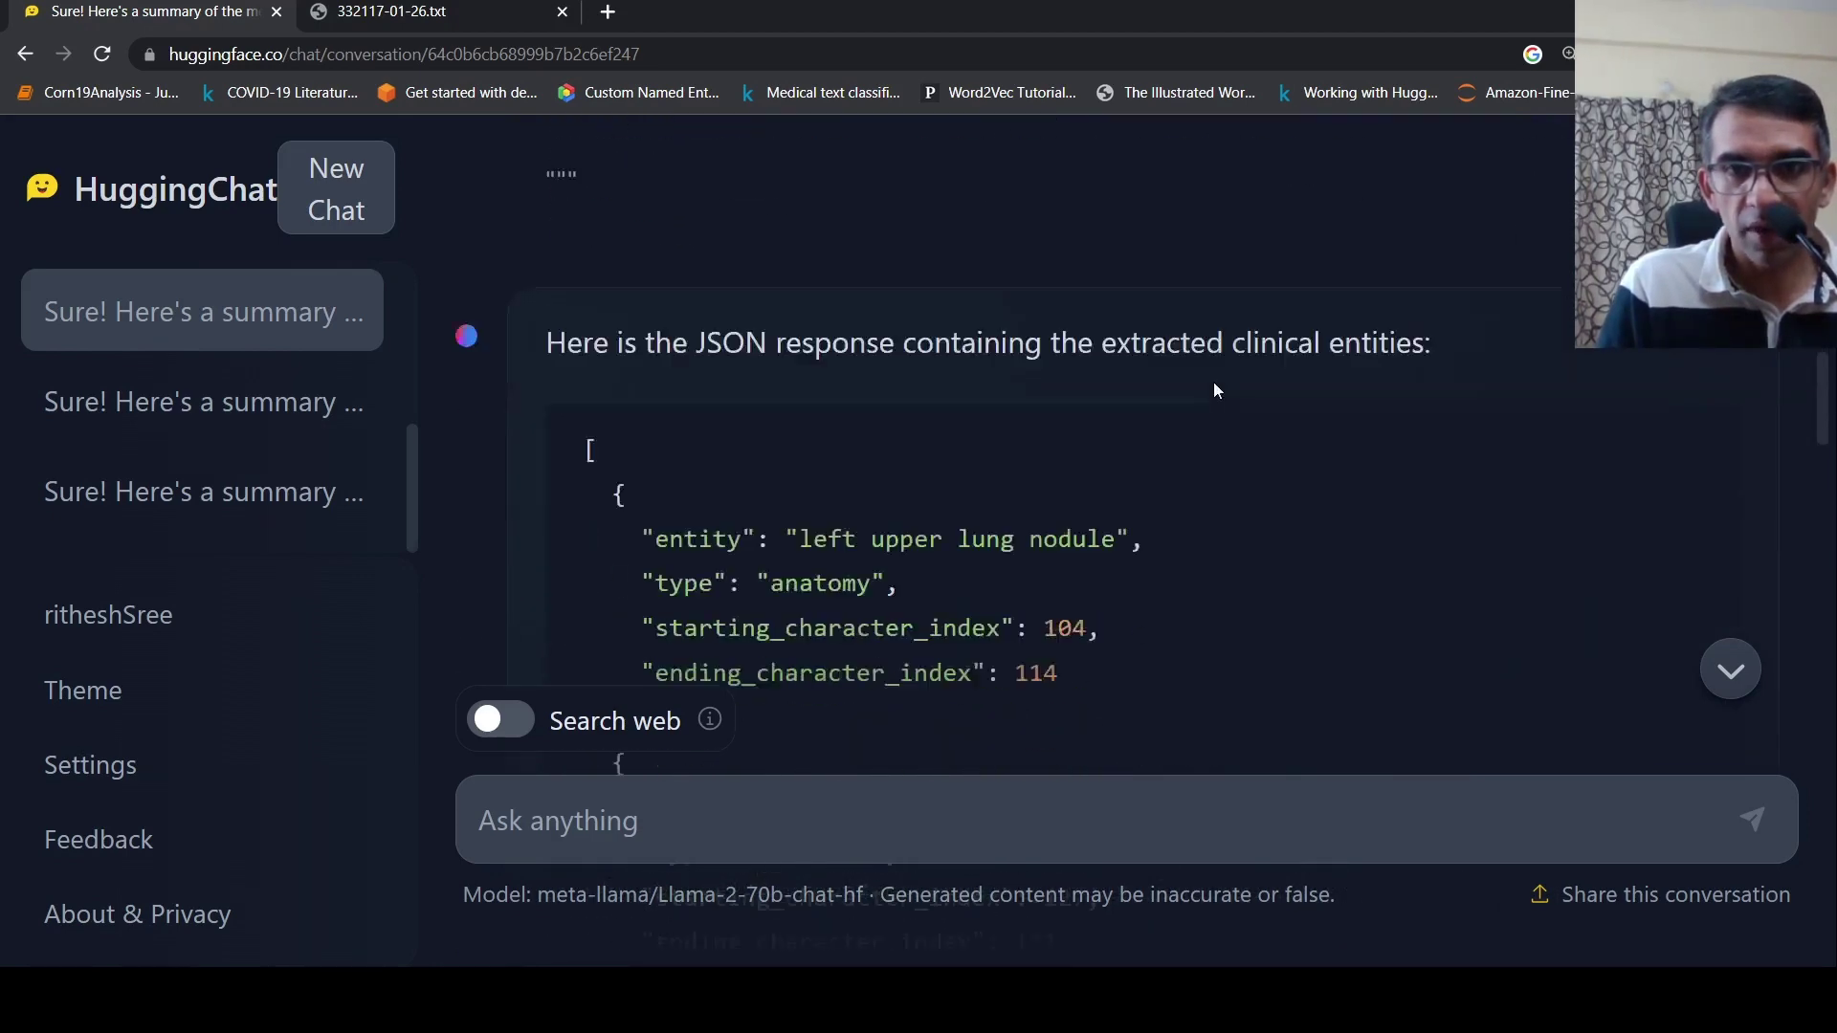
scroll(1215, 390, "down", 2)
scroll(1213, 382, "up", 2)
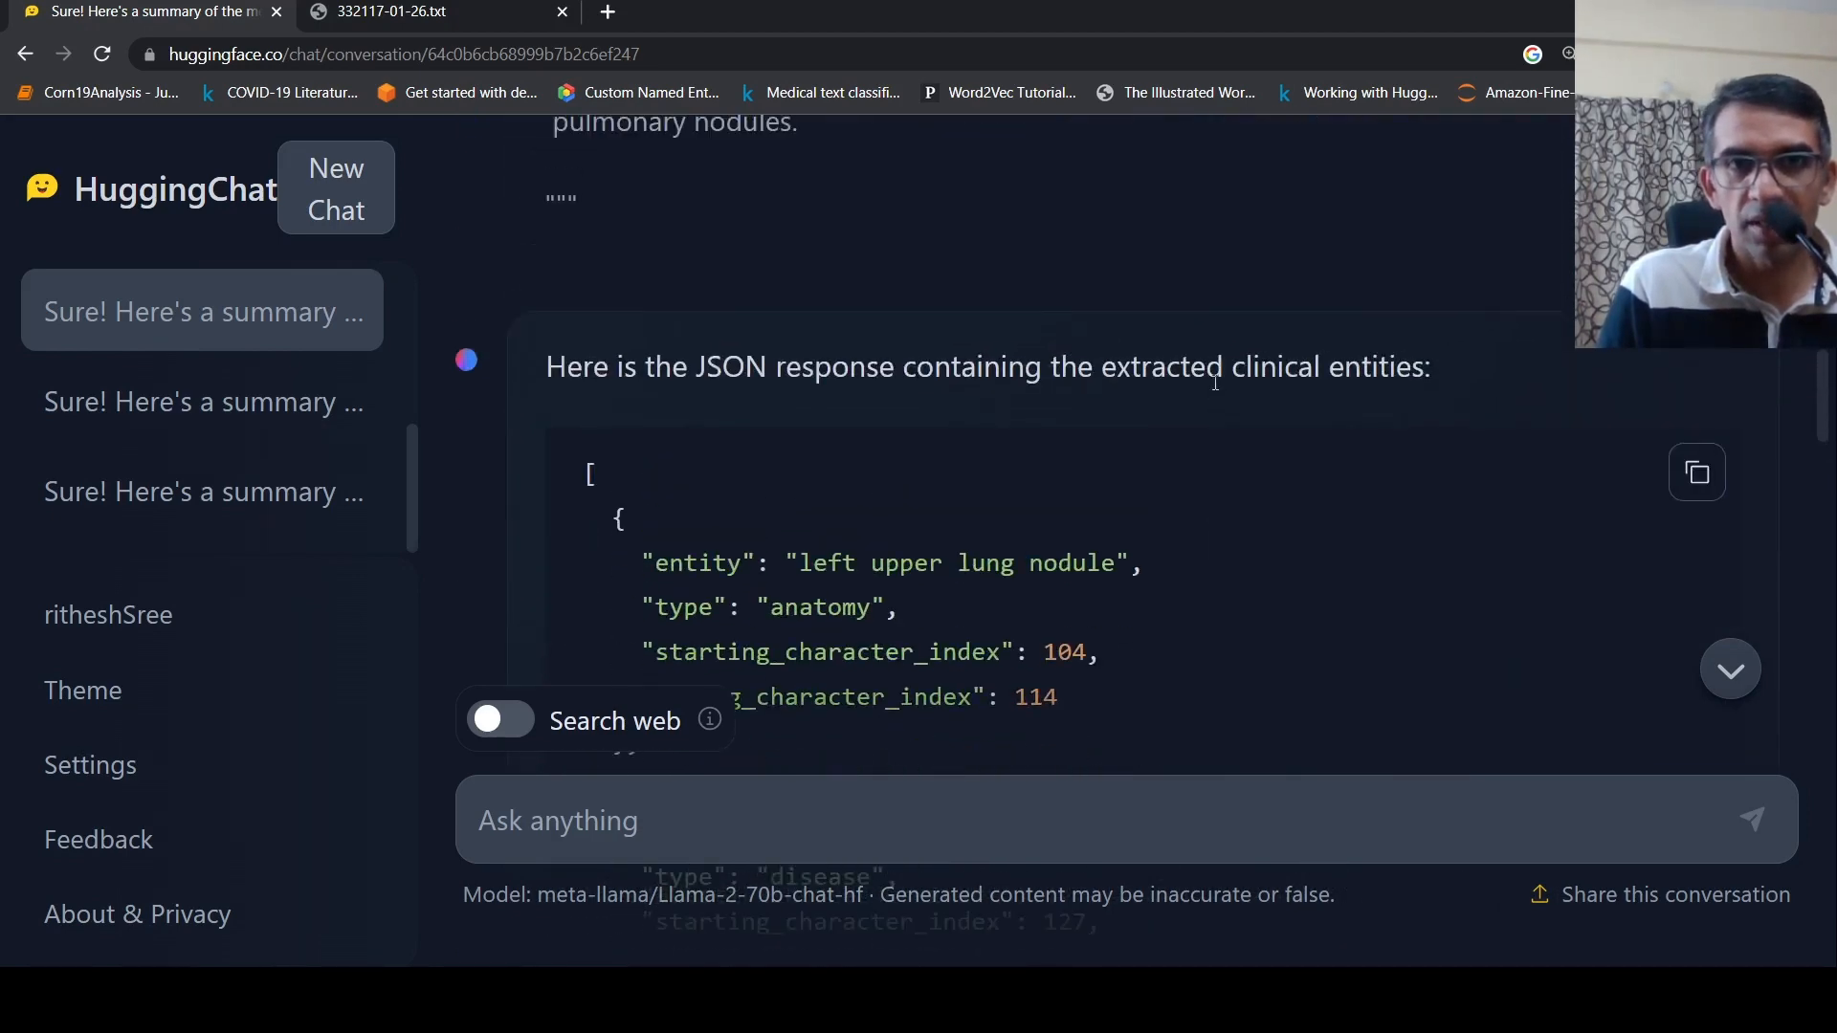
scroll(1317, 440, "down", 3)
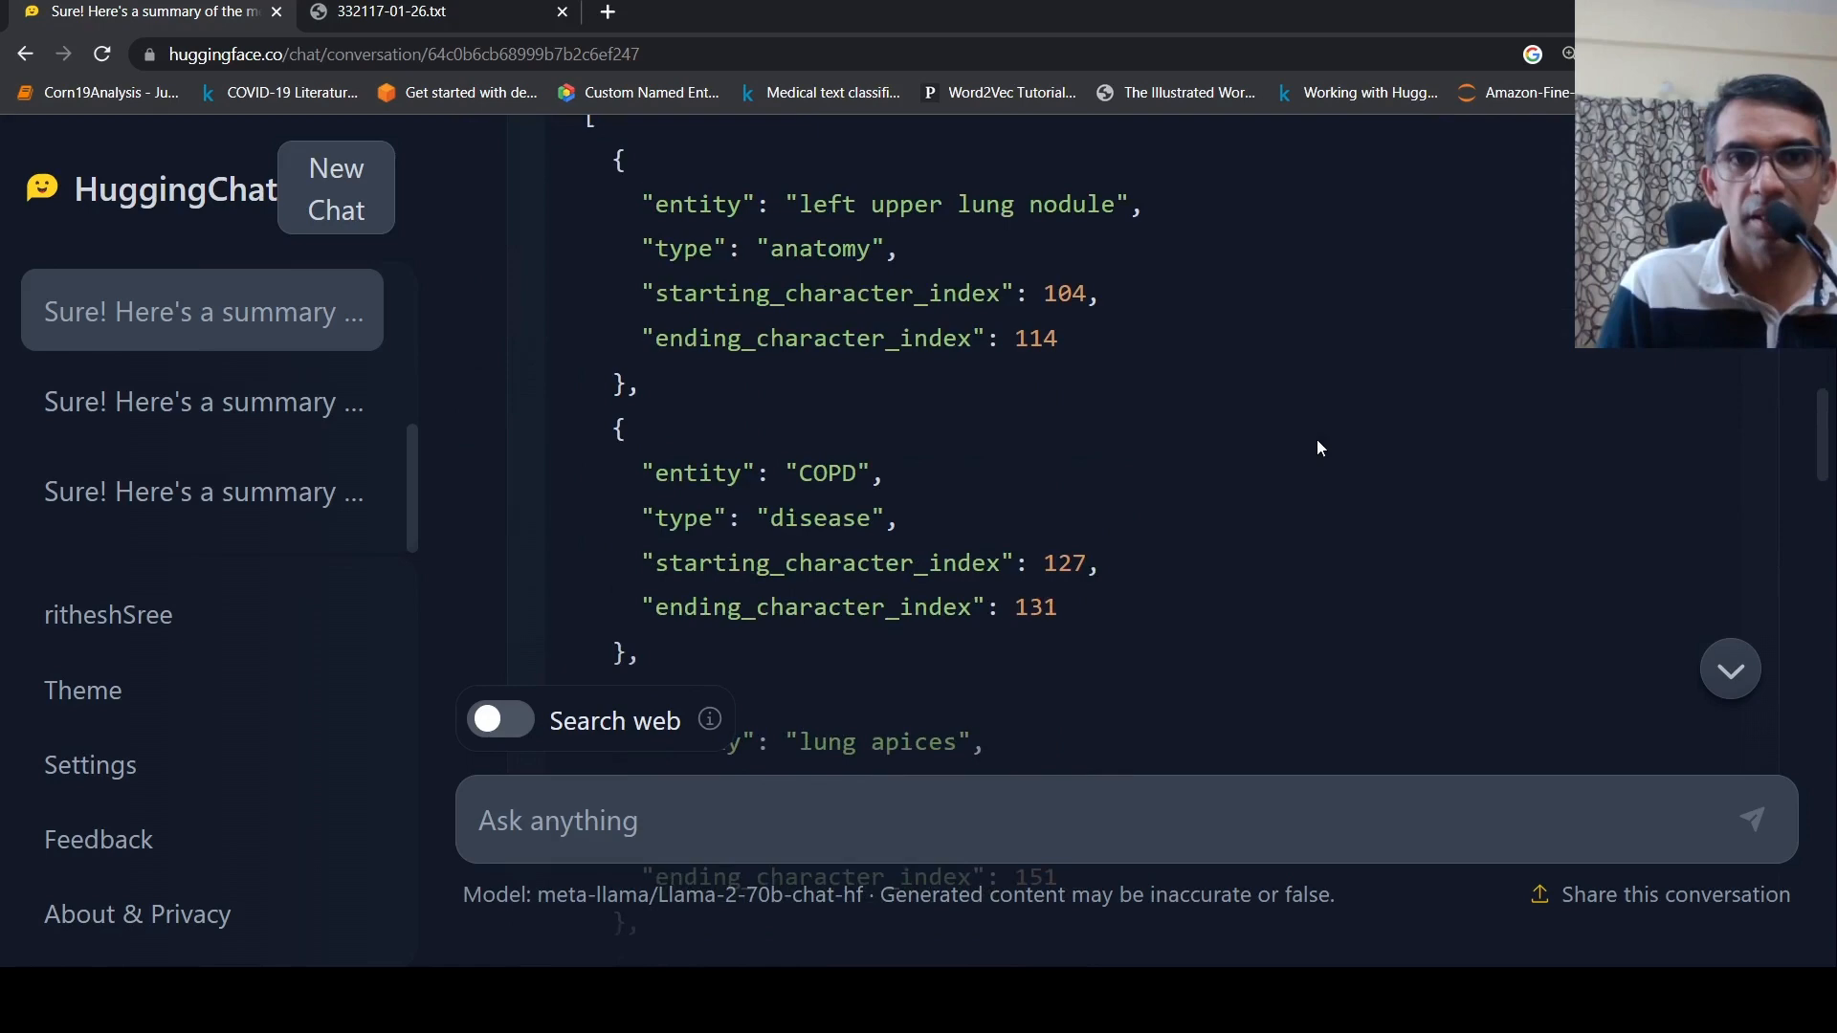
scroll(1315, 440, "down", 3)
scroll(1316, 441, "down", 3)
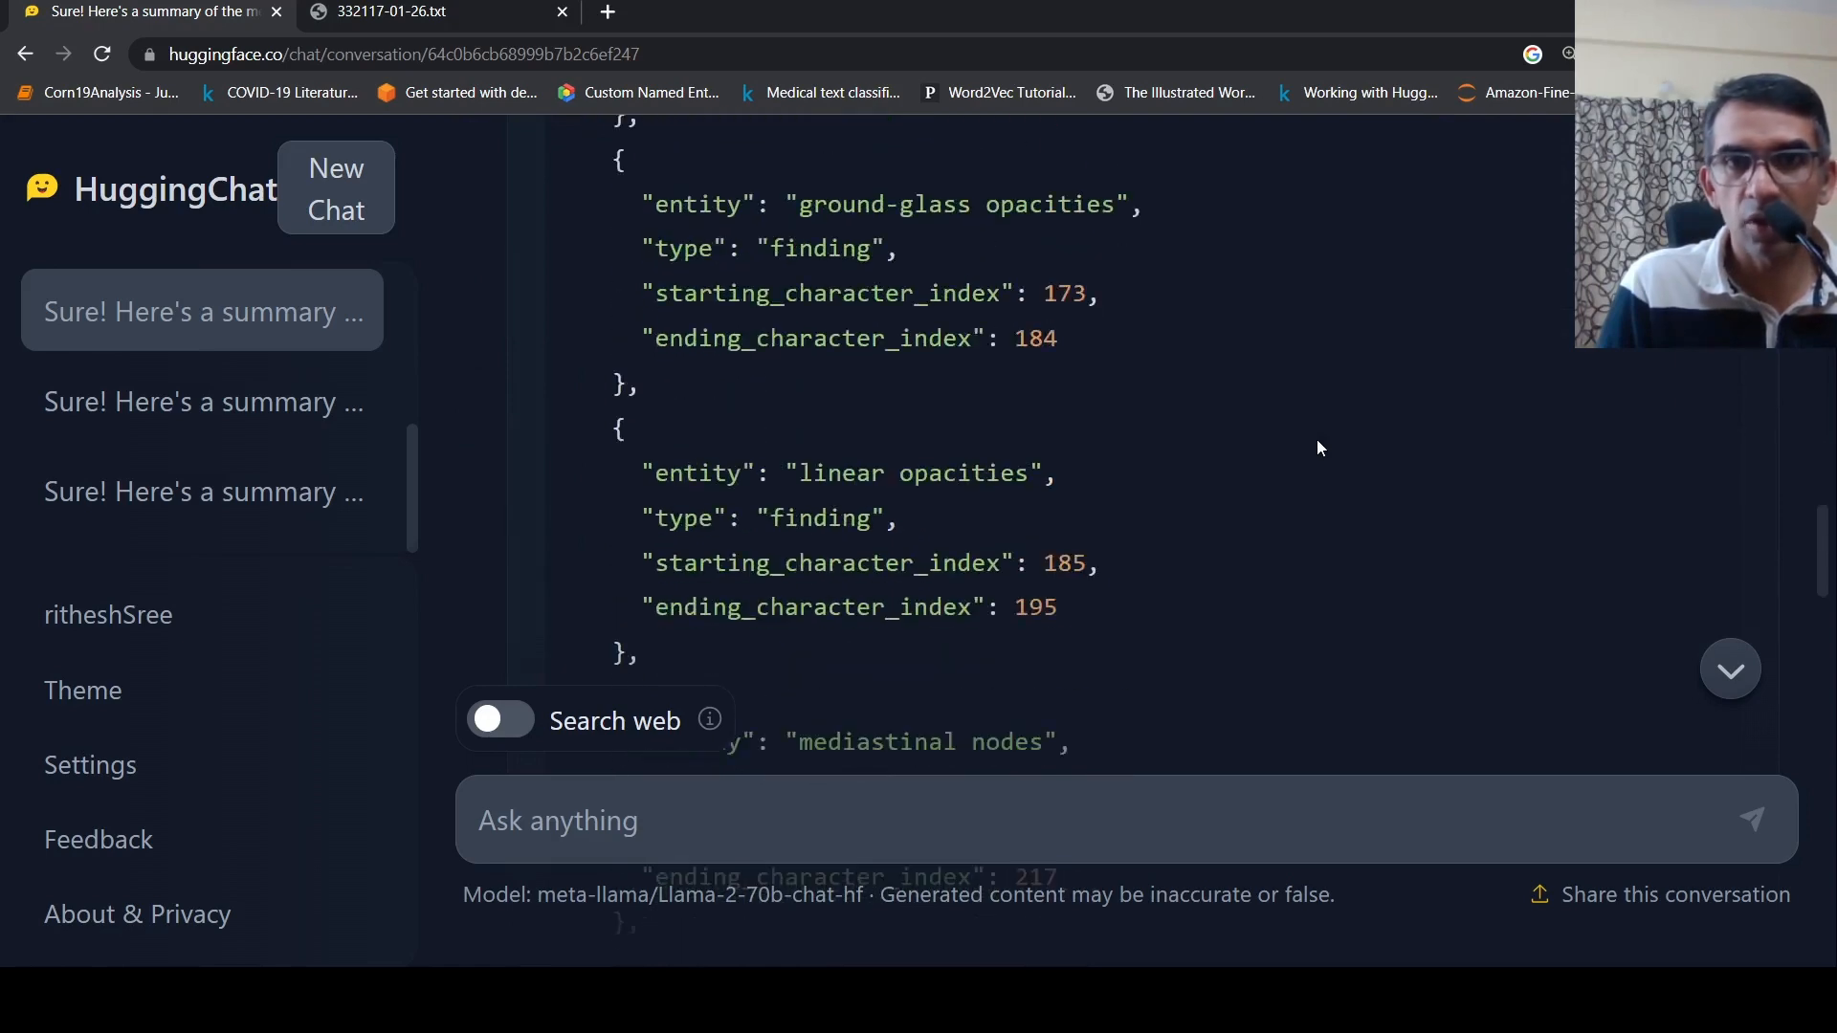
scroll(1317, 439, "down", 3)
scroll(1317, 440, "down", 2)
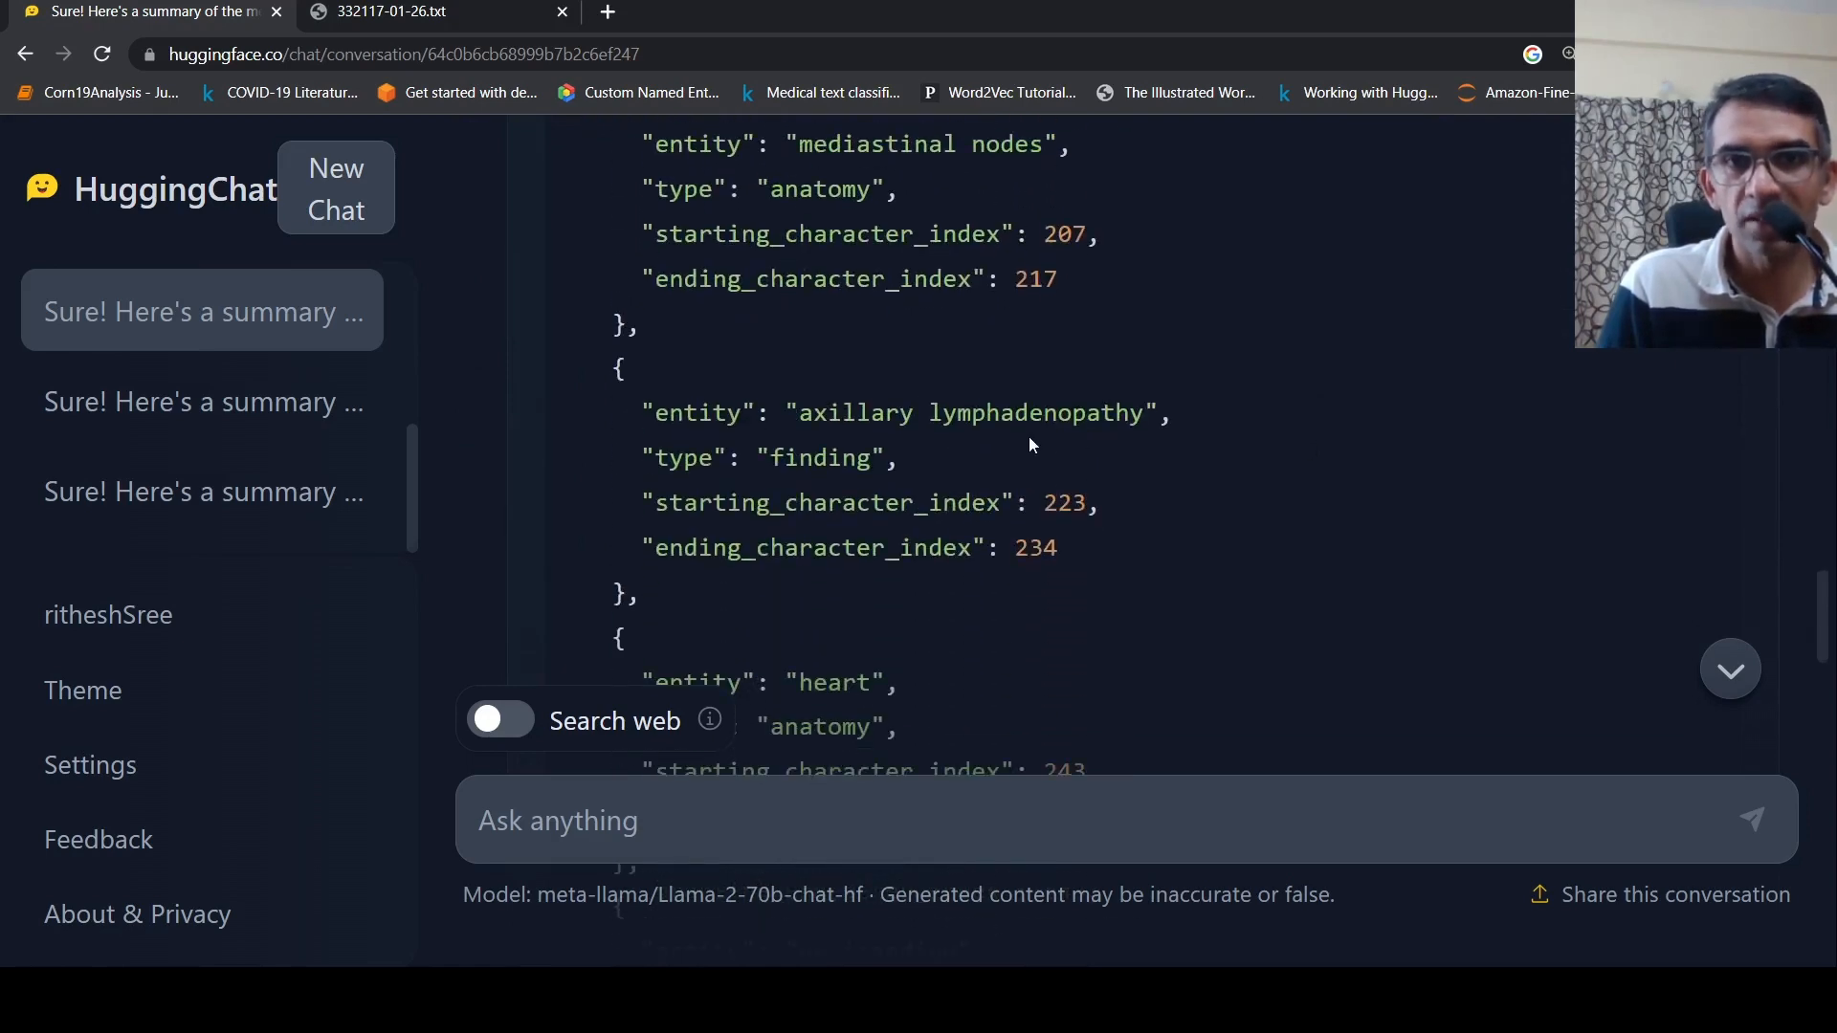
scroll(1030, 439, "up", 3)
scroll(1004, 409, "up", 2)
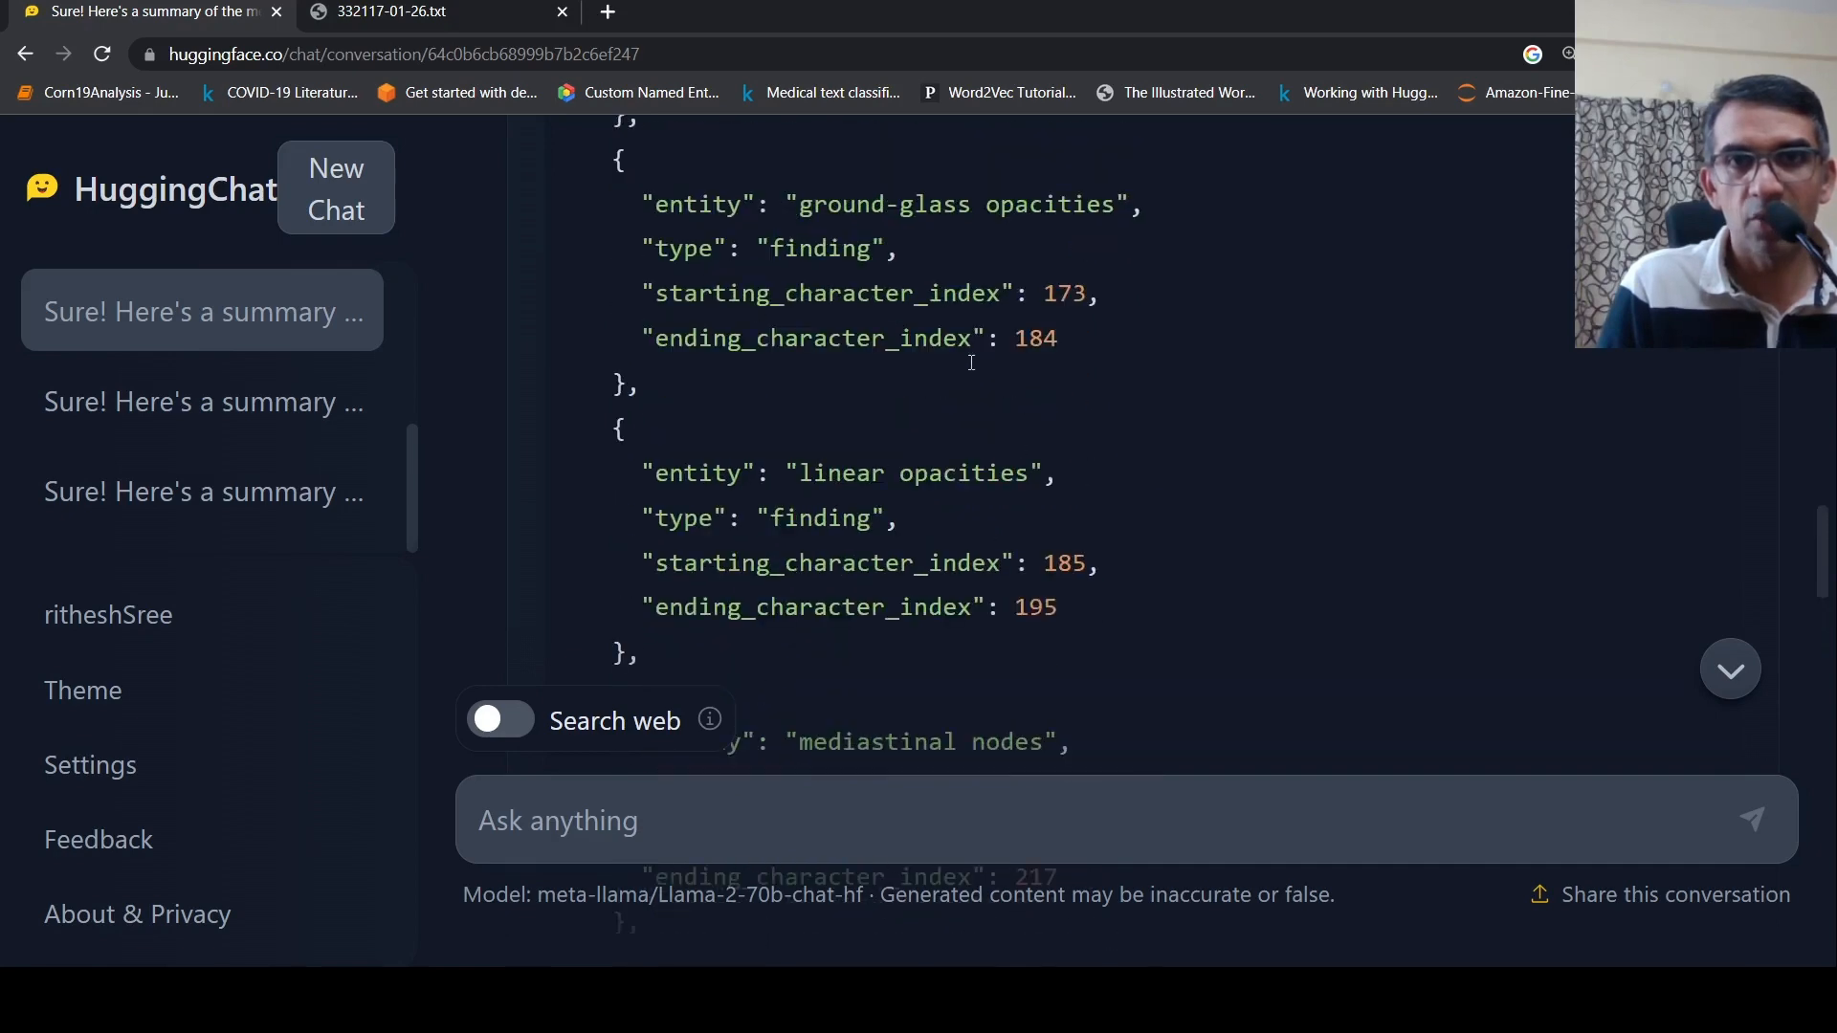
scroll(1316, 455, "down", 5)
scroll(1316, 455, "down", 1)
scroll(1316, 455, "down", 3)
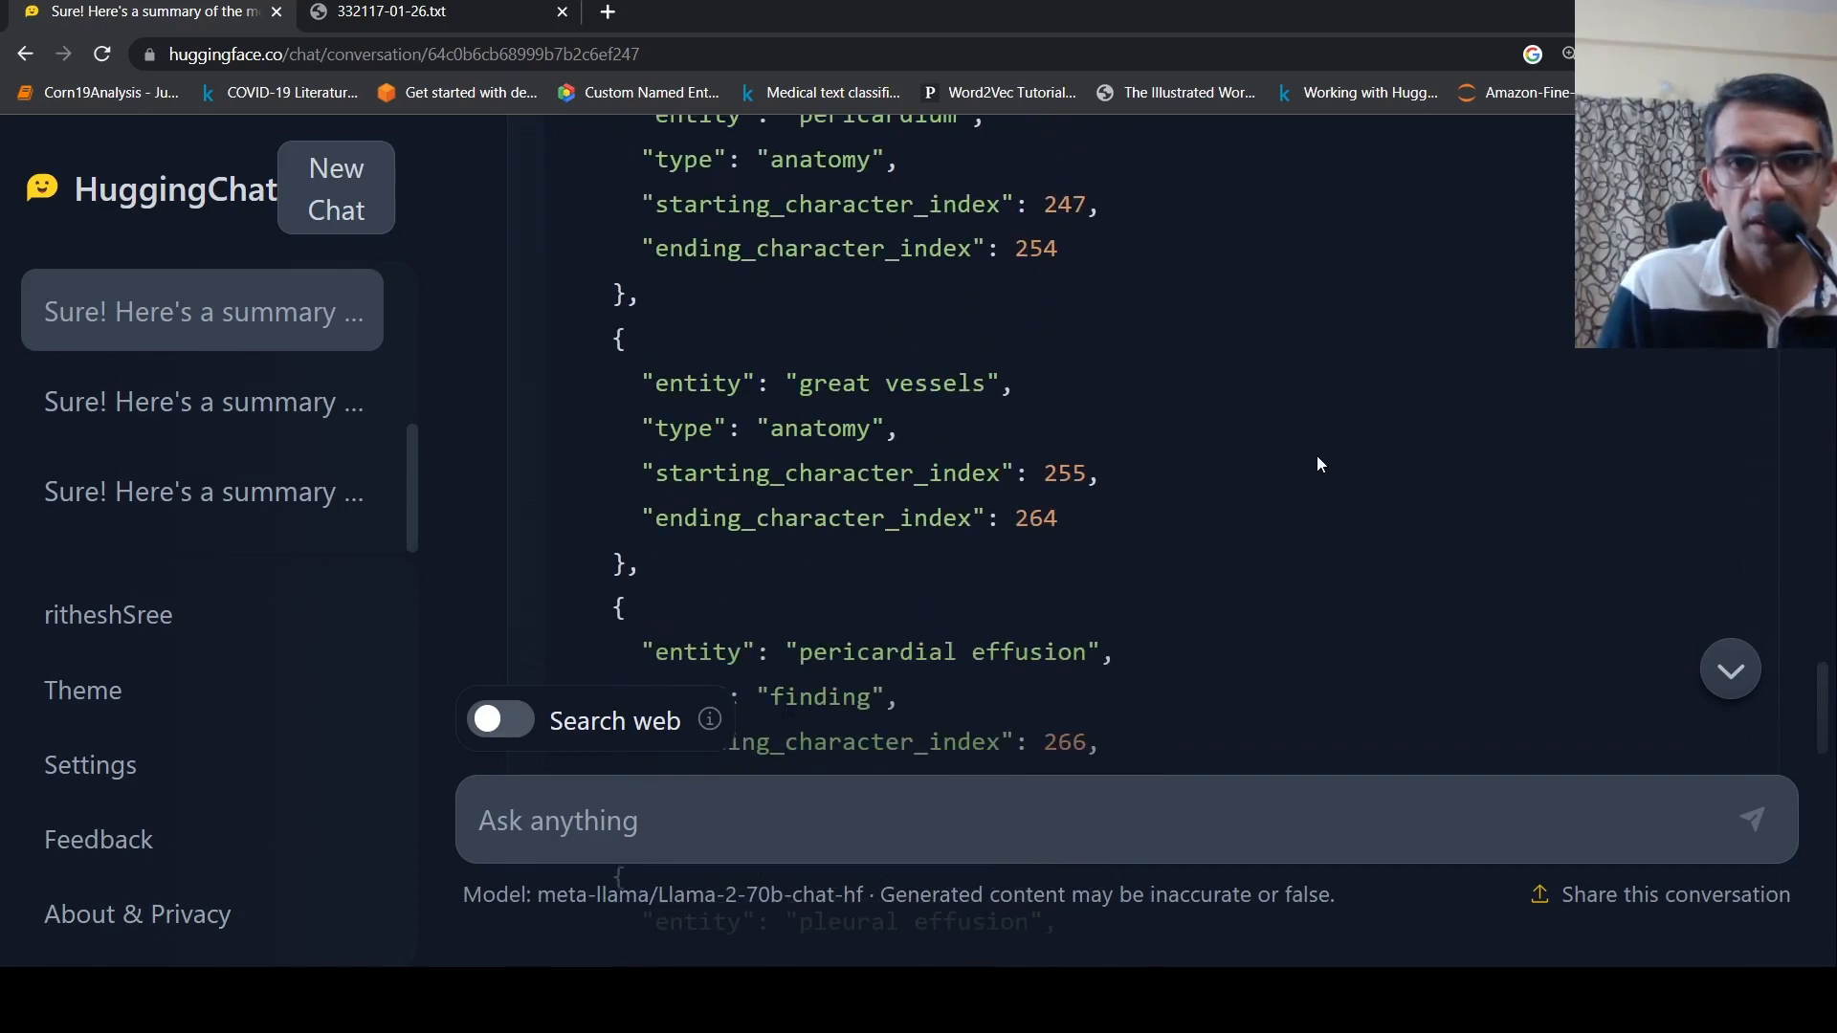
scroll(1317, 456, "down", 1)
scroll(1317, 454, "down", 4)
scroll(1317, 456, "down", 2)
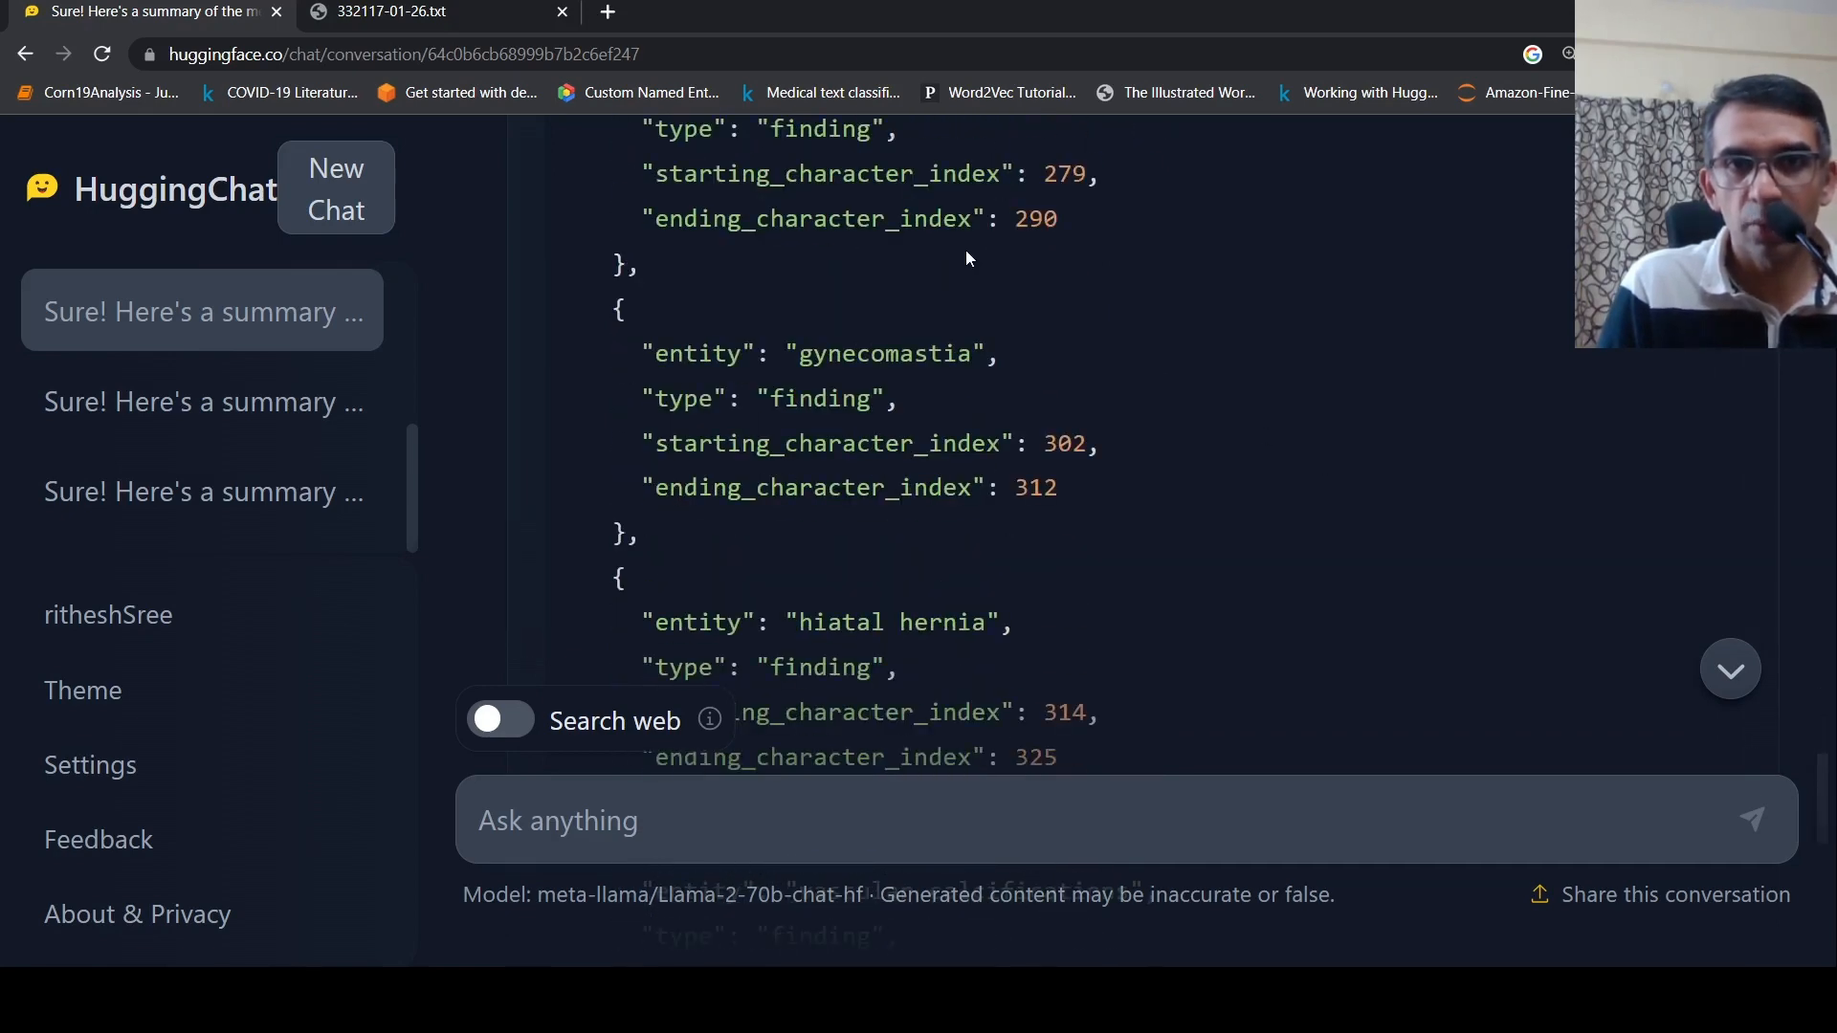
scroll(1161, 407, "down", 2)
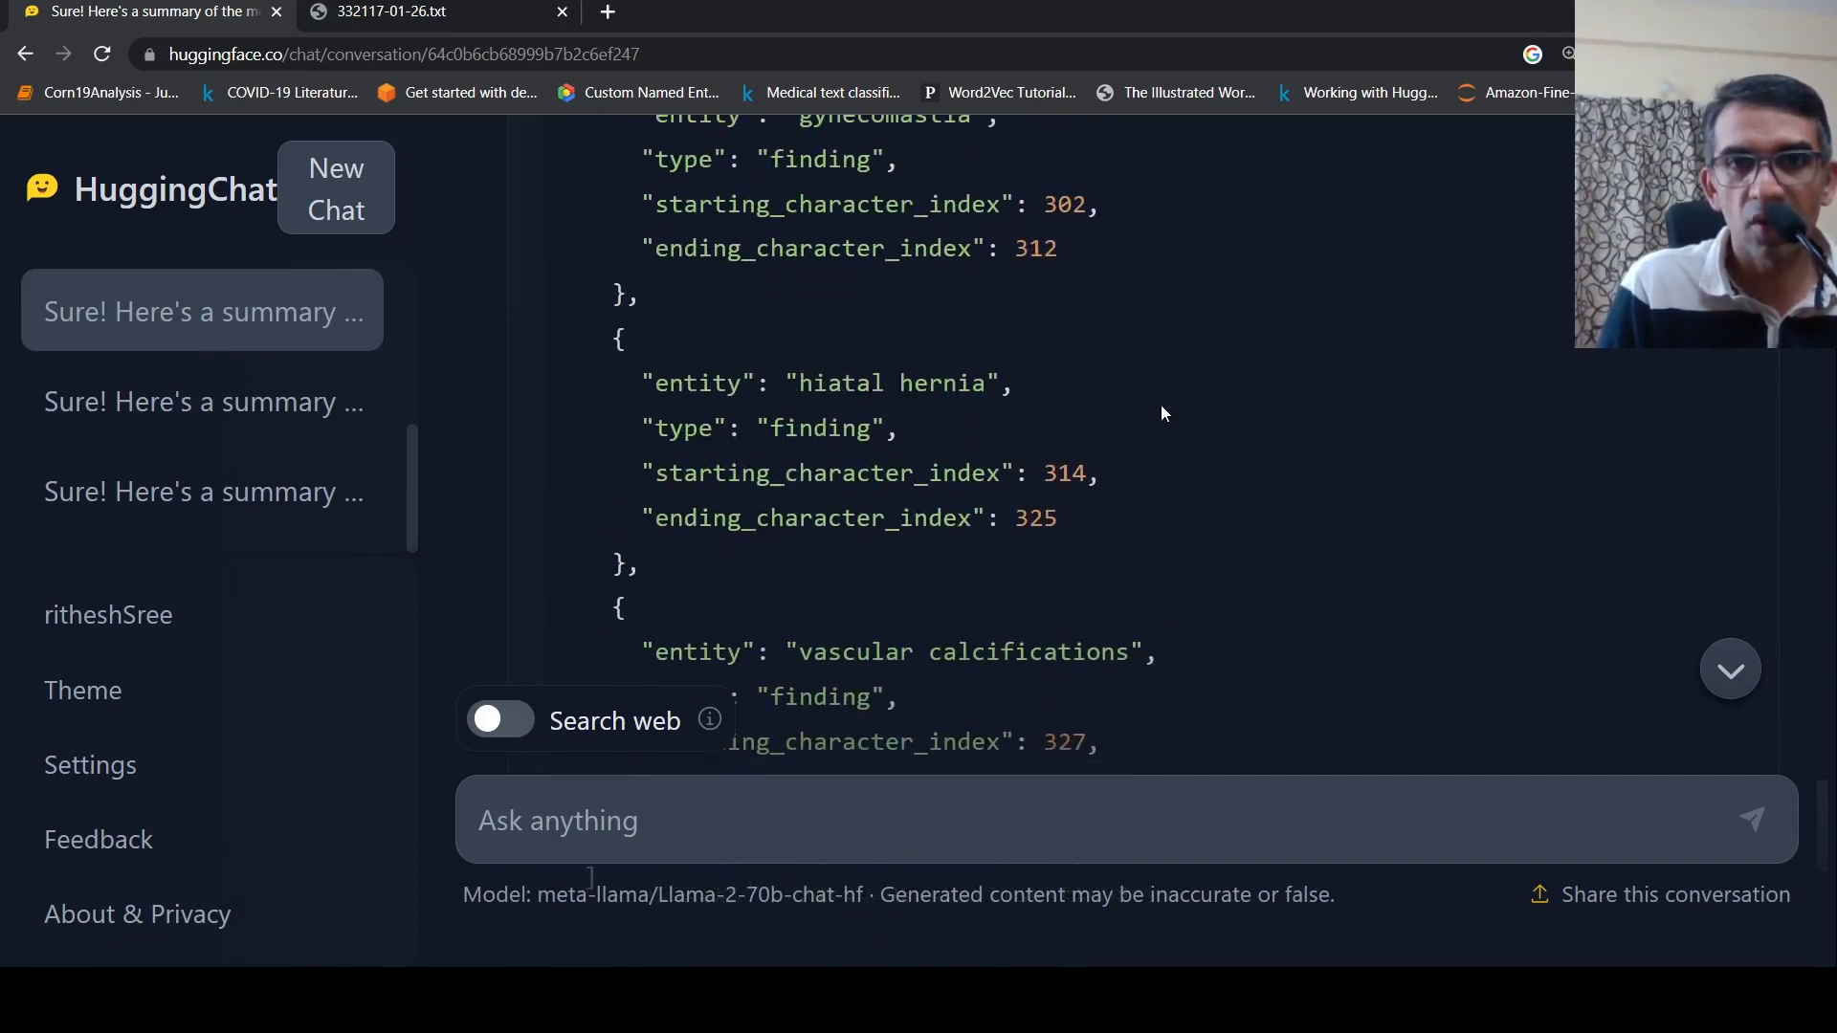
scroll(1130, 469, "down", 2)
scroll(1130, 470, "down", 1)
scroll(1130, 468, "down", 2)
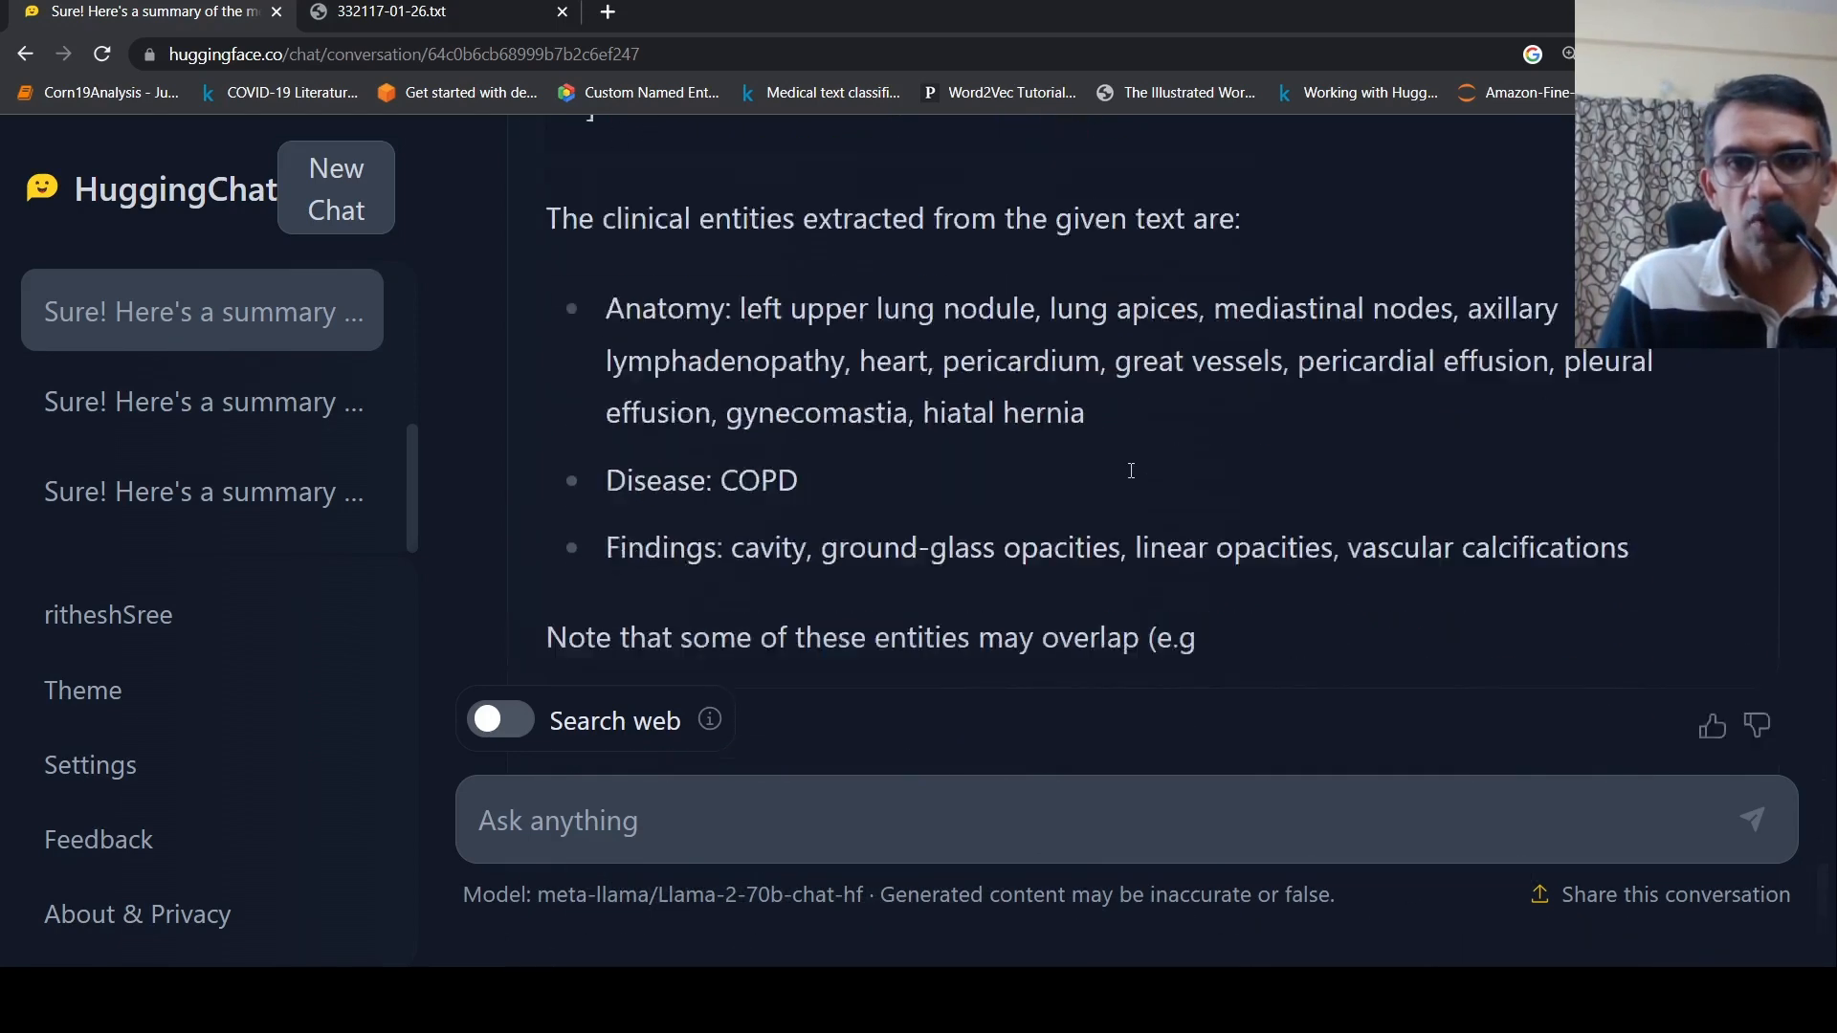
scroll(1130, 468, "down", 2)
scroll(309, 439, "up", 2)
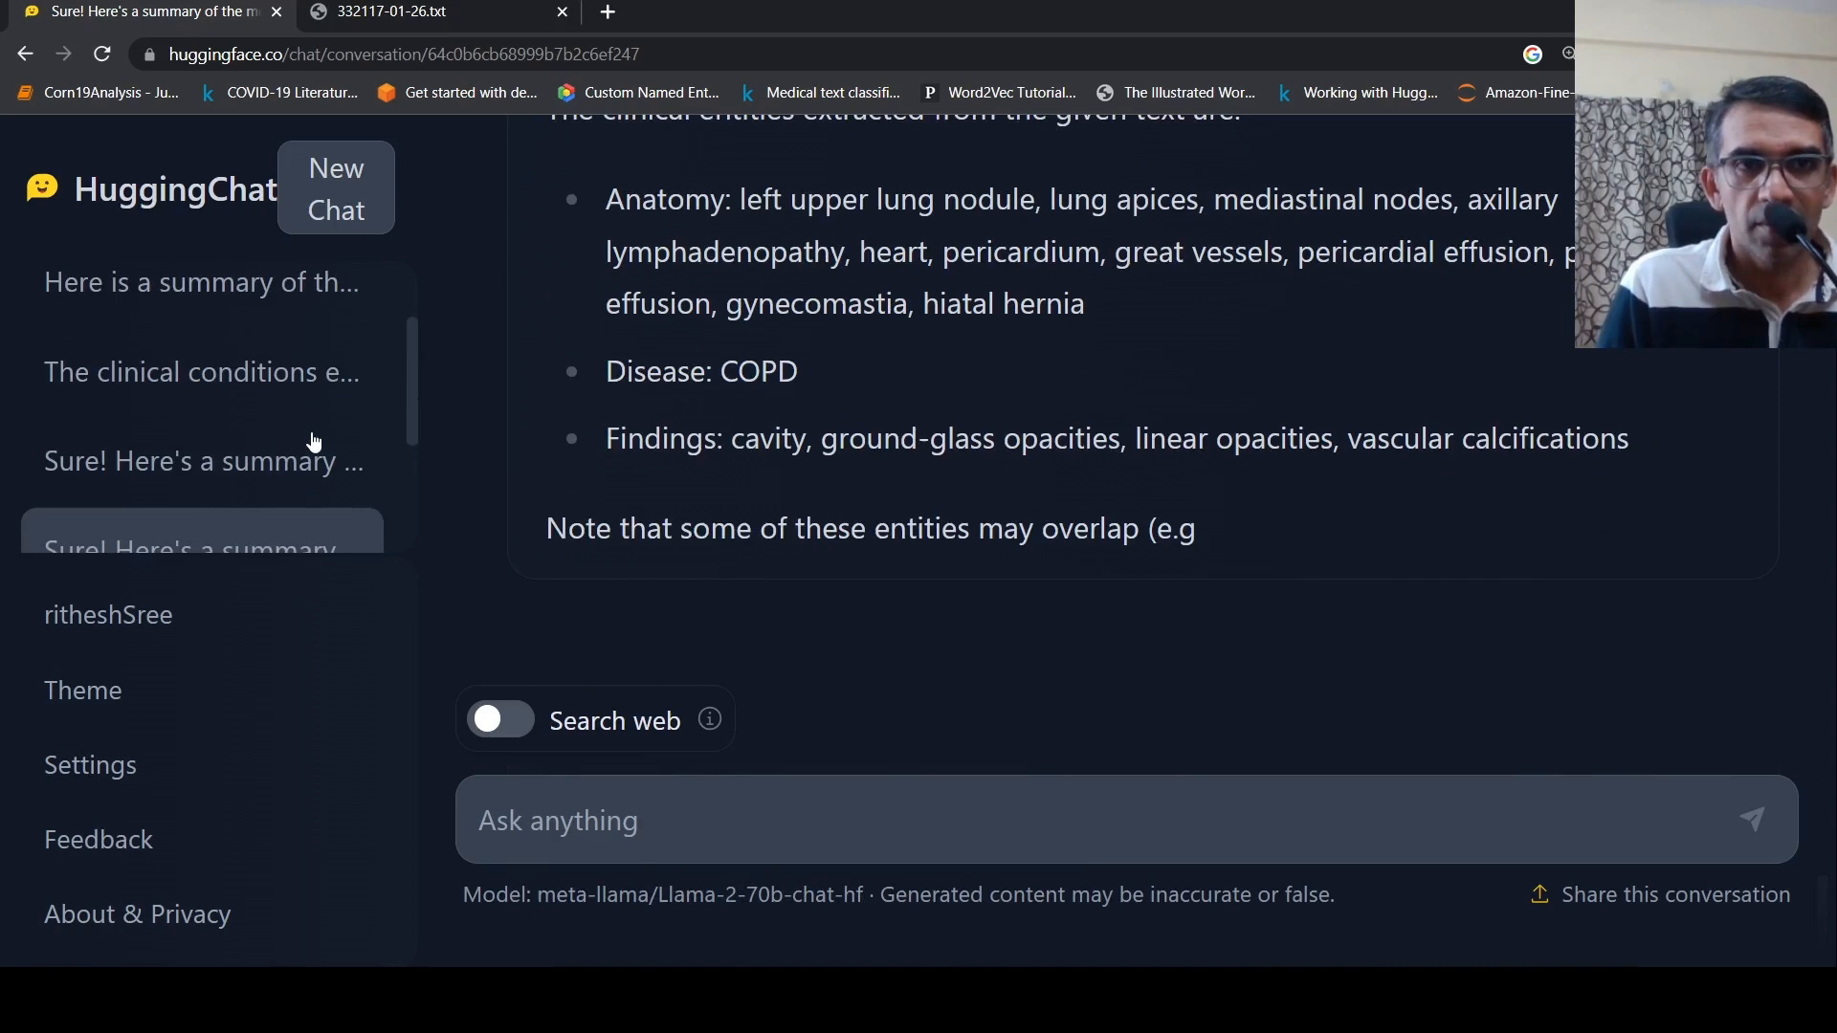
left_click(172, 461)
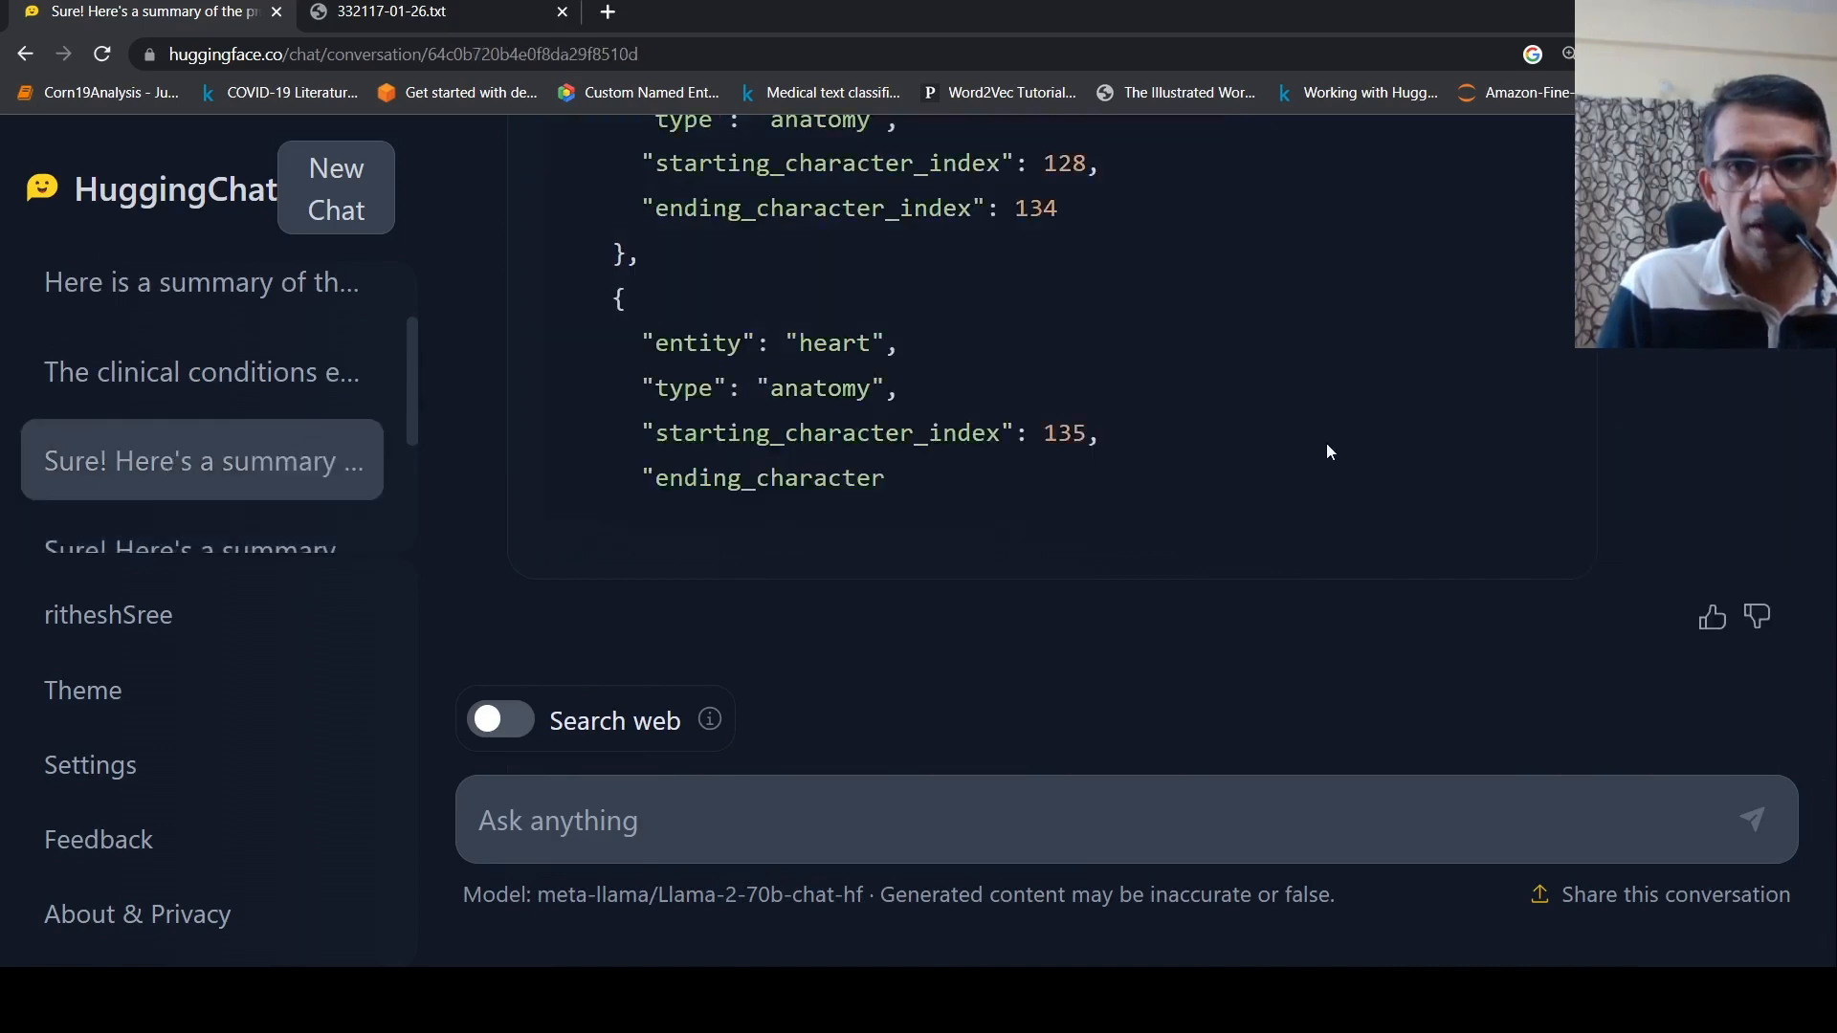
scroll(1327, 450, "up", 3)
scroll(1326, 444, "up", 3)
scroll(1326, 444, "up", 3)
scroll(1327, 444, "up", 3)
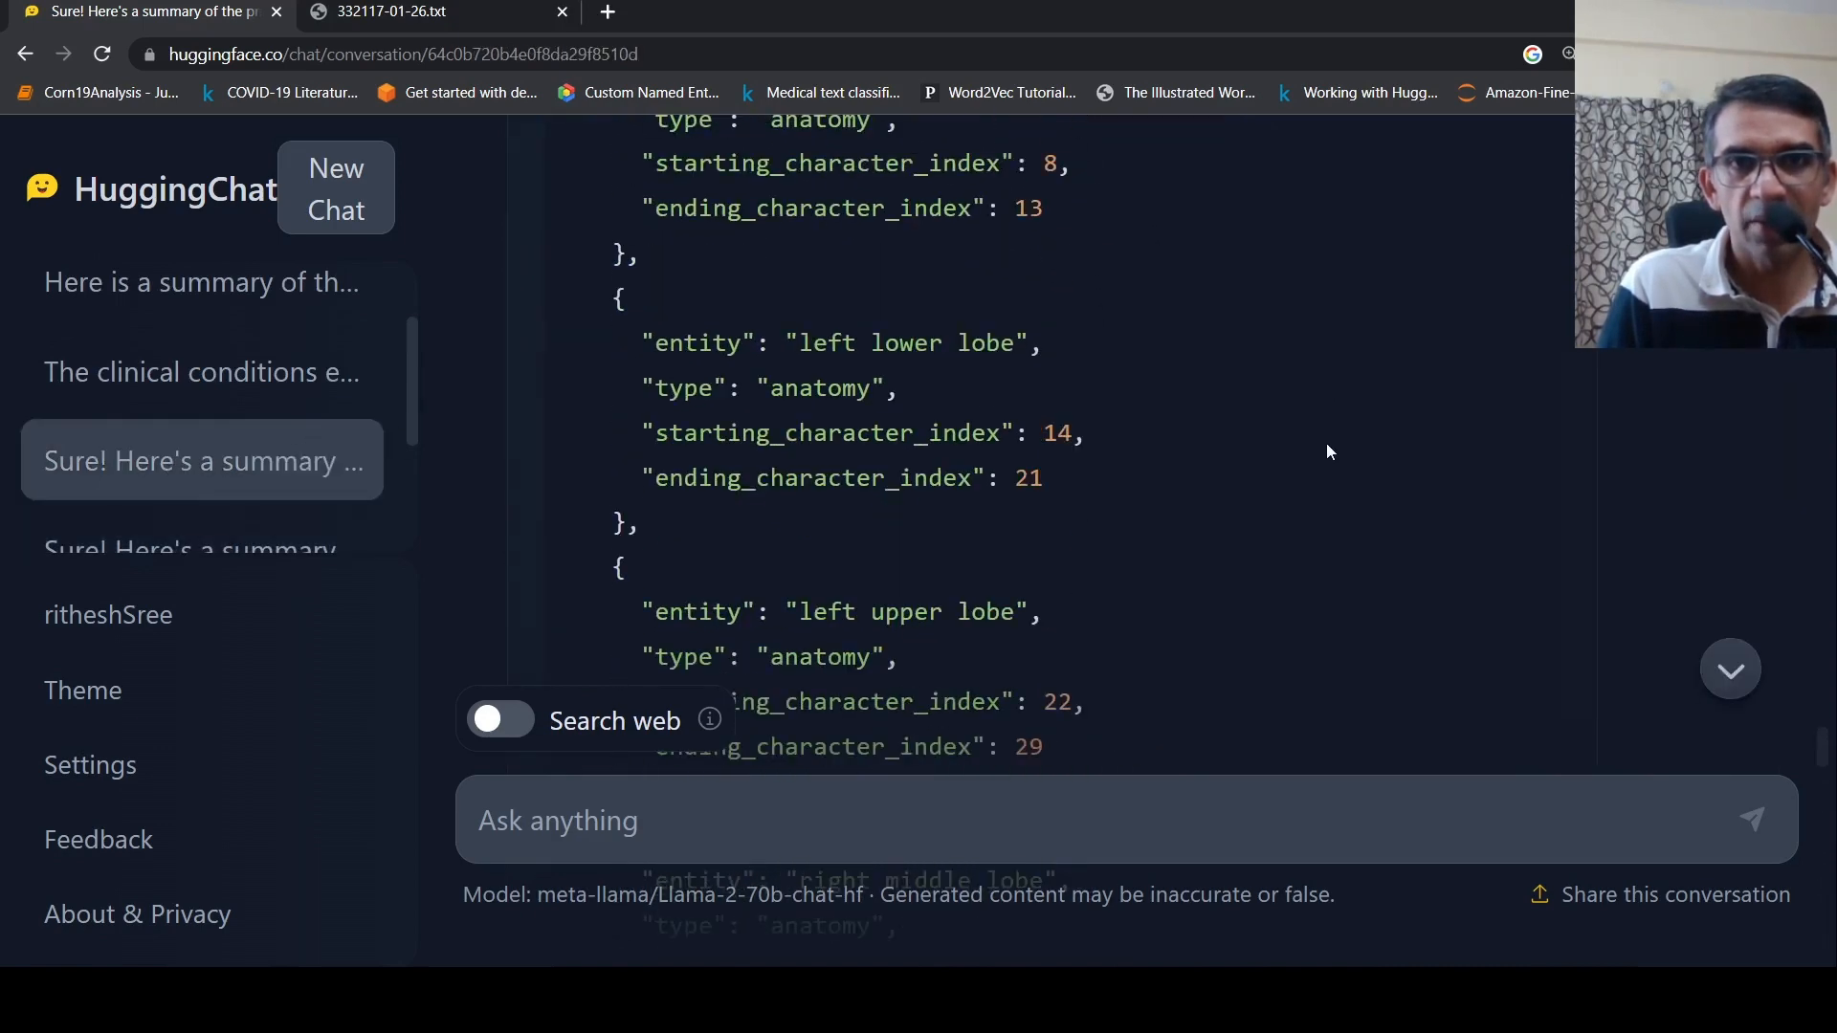
scroll(1327, 444, "up", 3)
scroll(1326, 443, "up", 2)
scroll(1326, 444, "down", 2)
scroll(1327, 443, "down", 5)
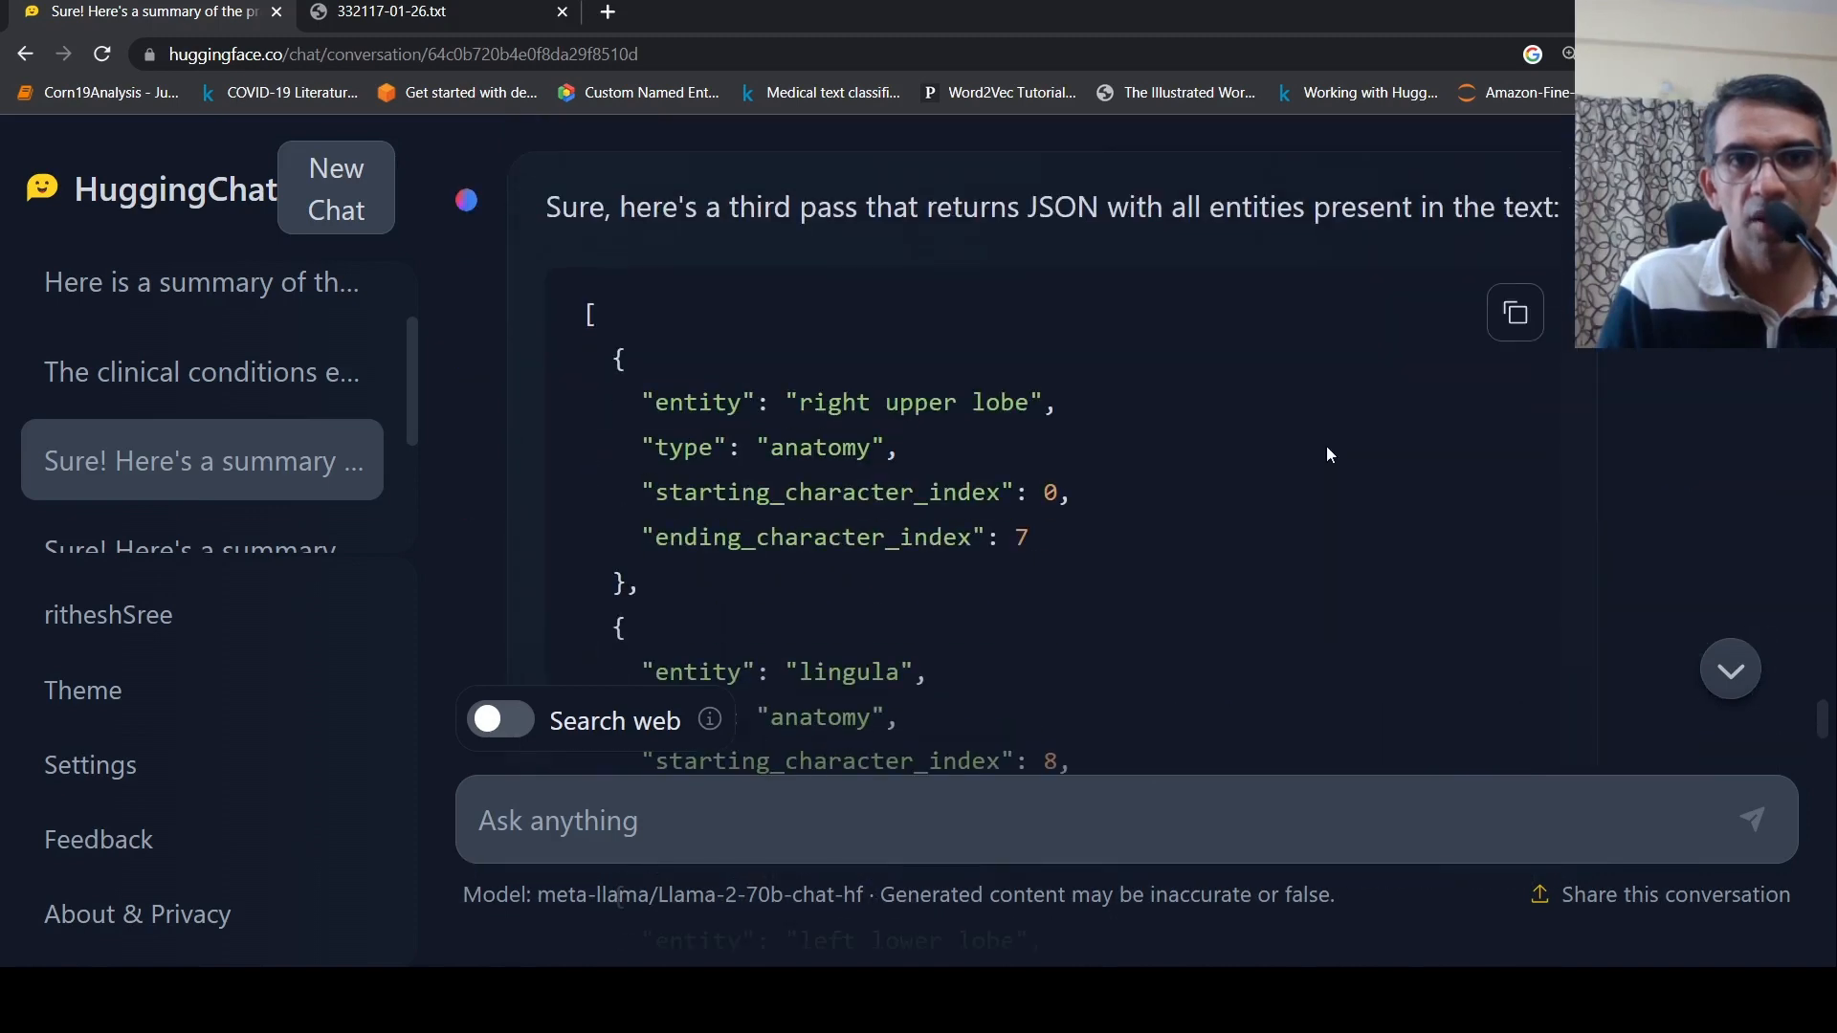
scroll(1327, 447, "up", 6)
scroll(1327, 446, "up", 4)
scroll(1327, 446, "up", 3)
scroll(1328, 446, "up", 3)
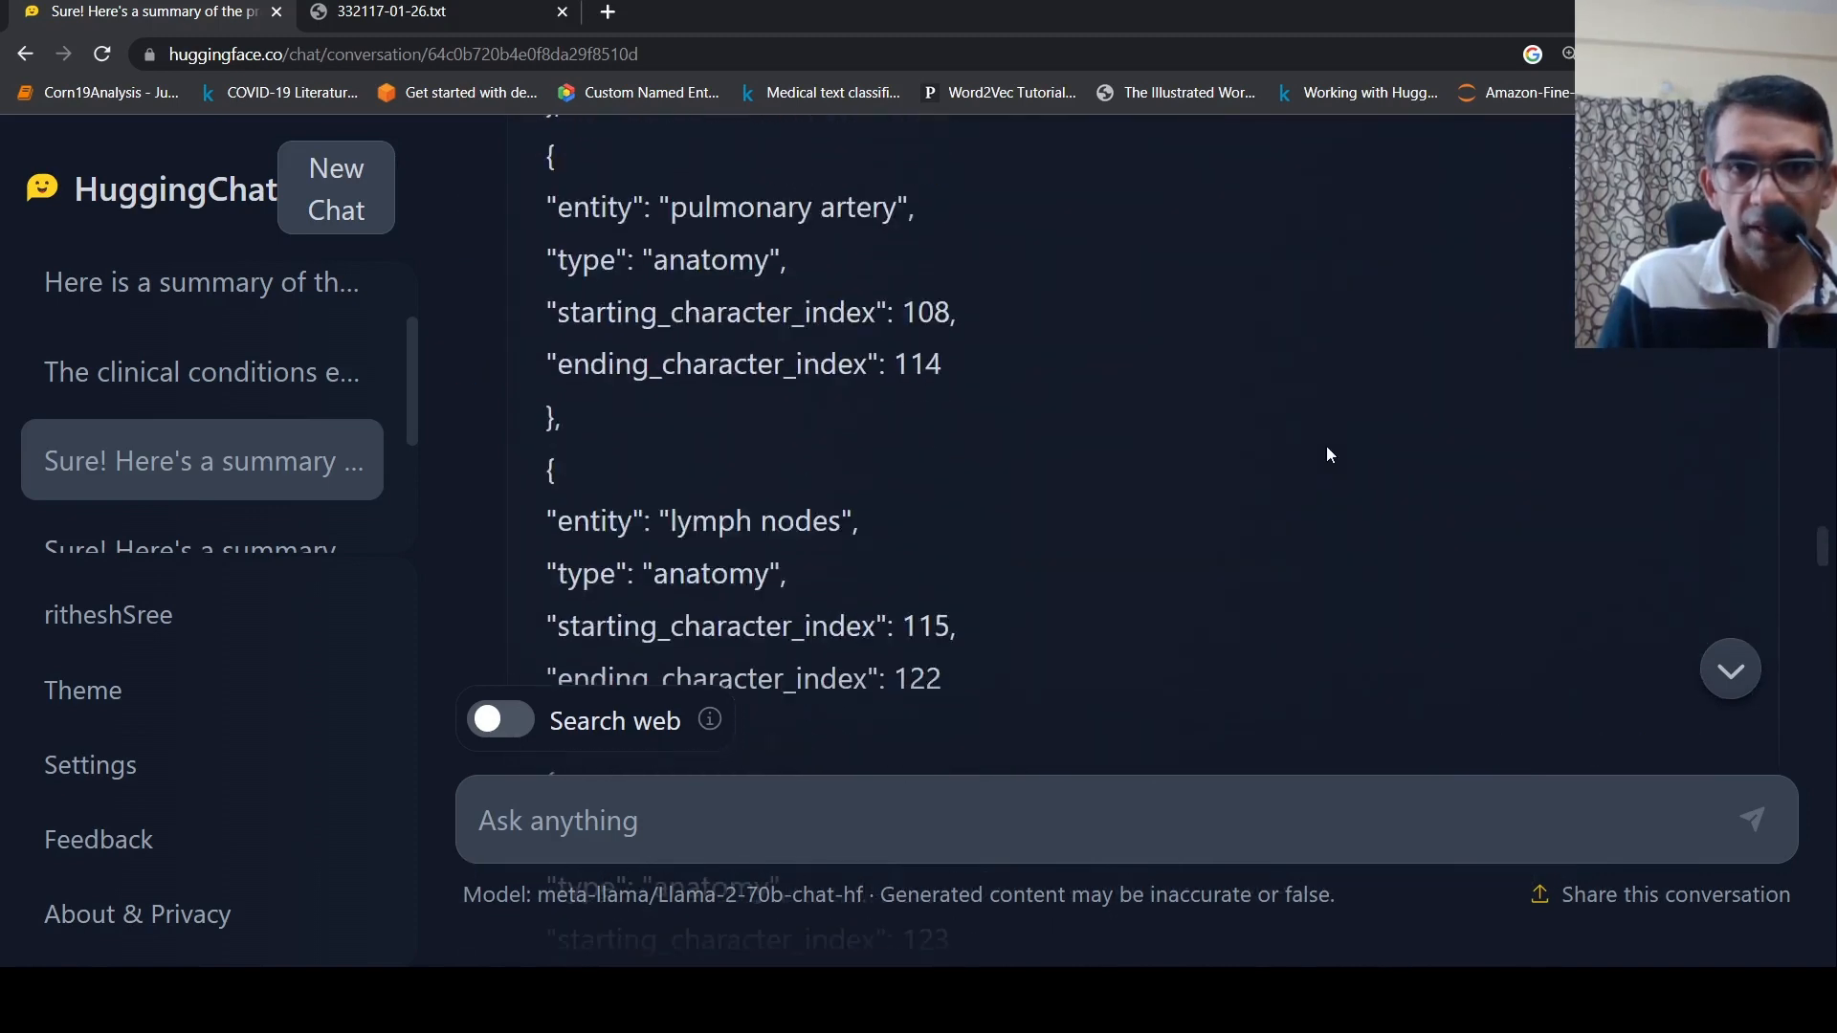
scroll(1326, 446, "up", 3)
scroll(1326, 446, "up", 4)
scroll(1326, 447, "up", 3)
scroll(1326, 447, "up", 2)
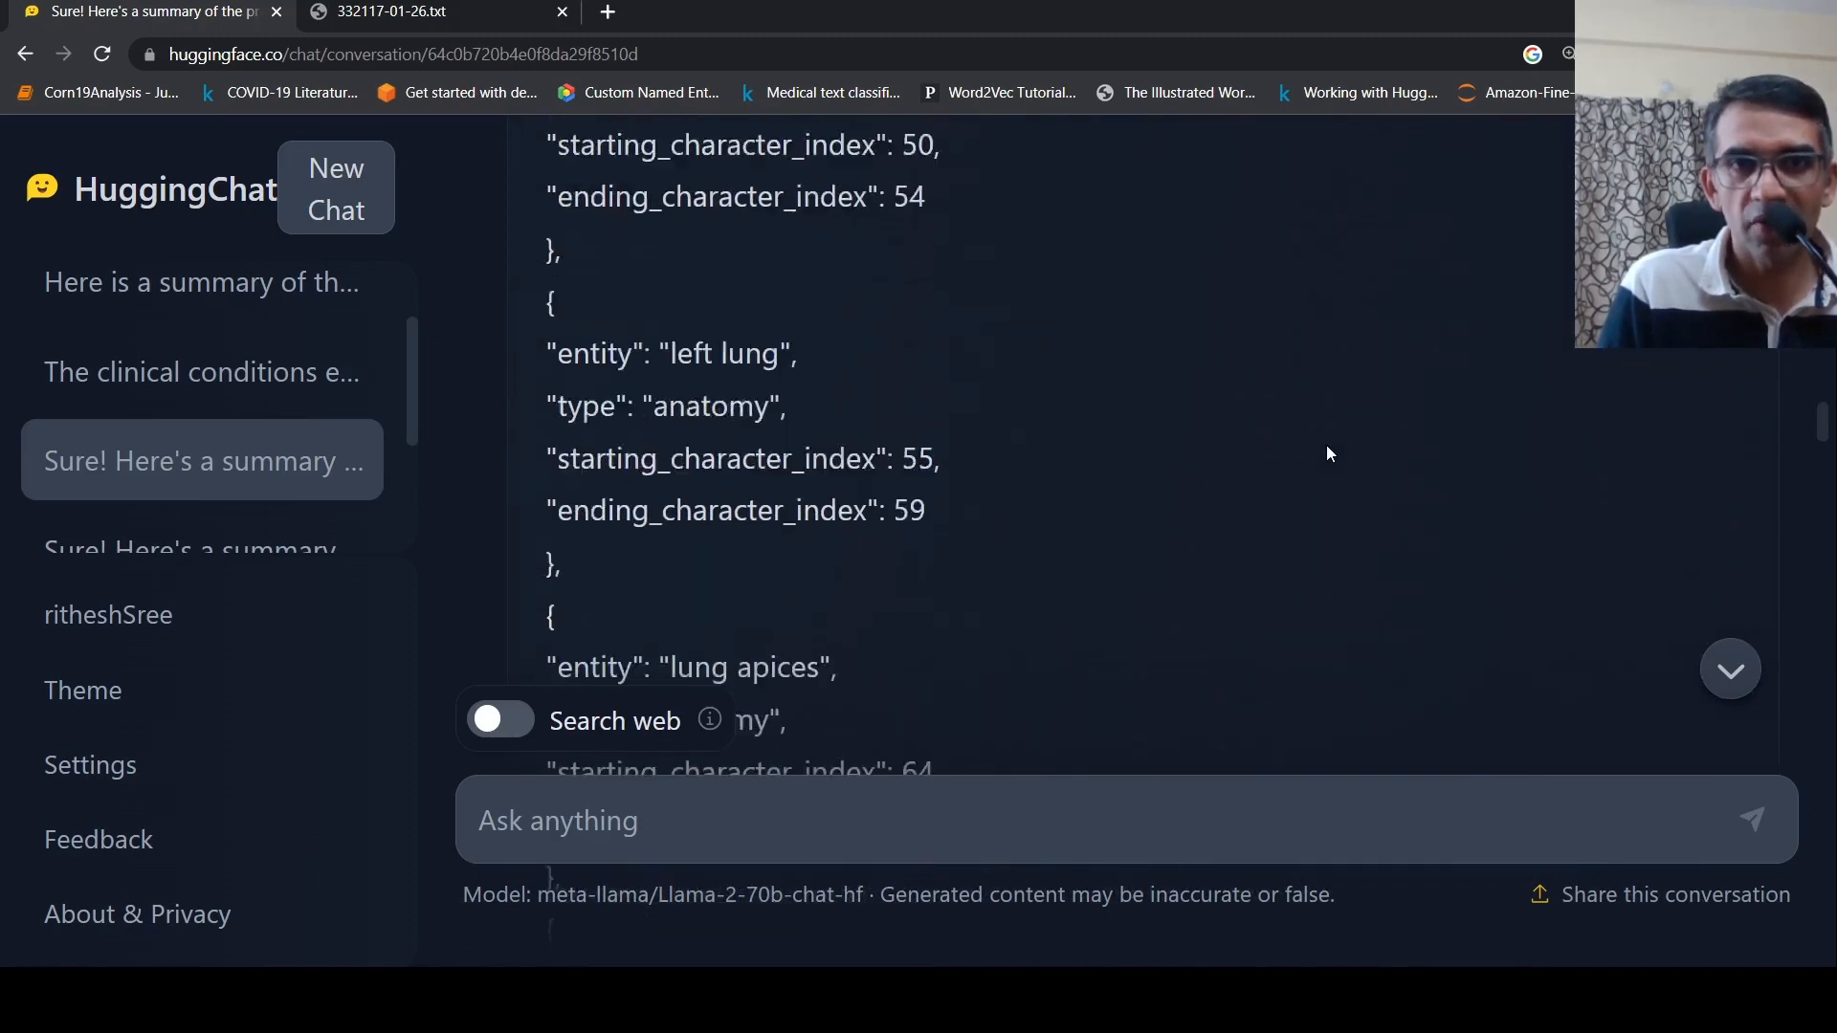
scroll(1326, 445, "up", 3)
scroll(1327, 445, "up", 5)
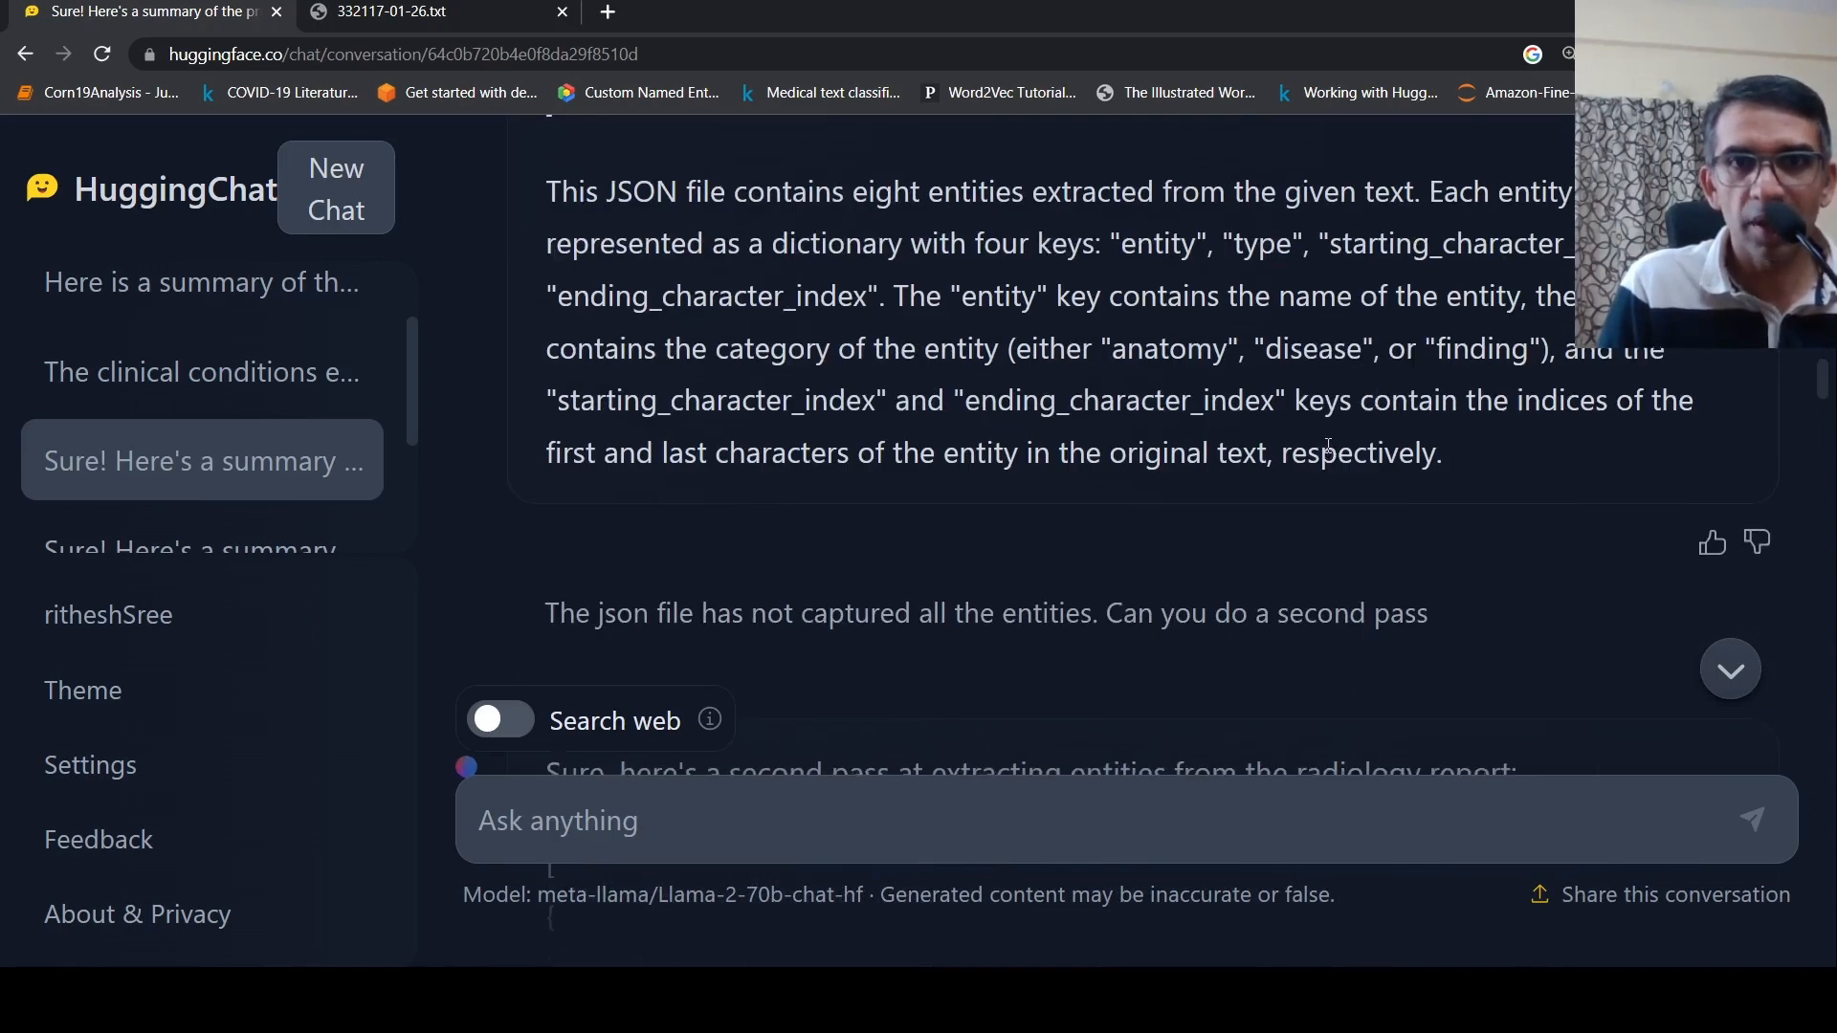
scroll(1326, 446, "down", 1)
scroll(1326, 445, "up", 3)
scroll(1327, 445, "down", 3)
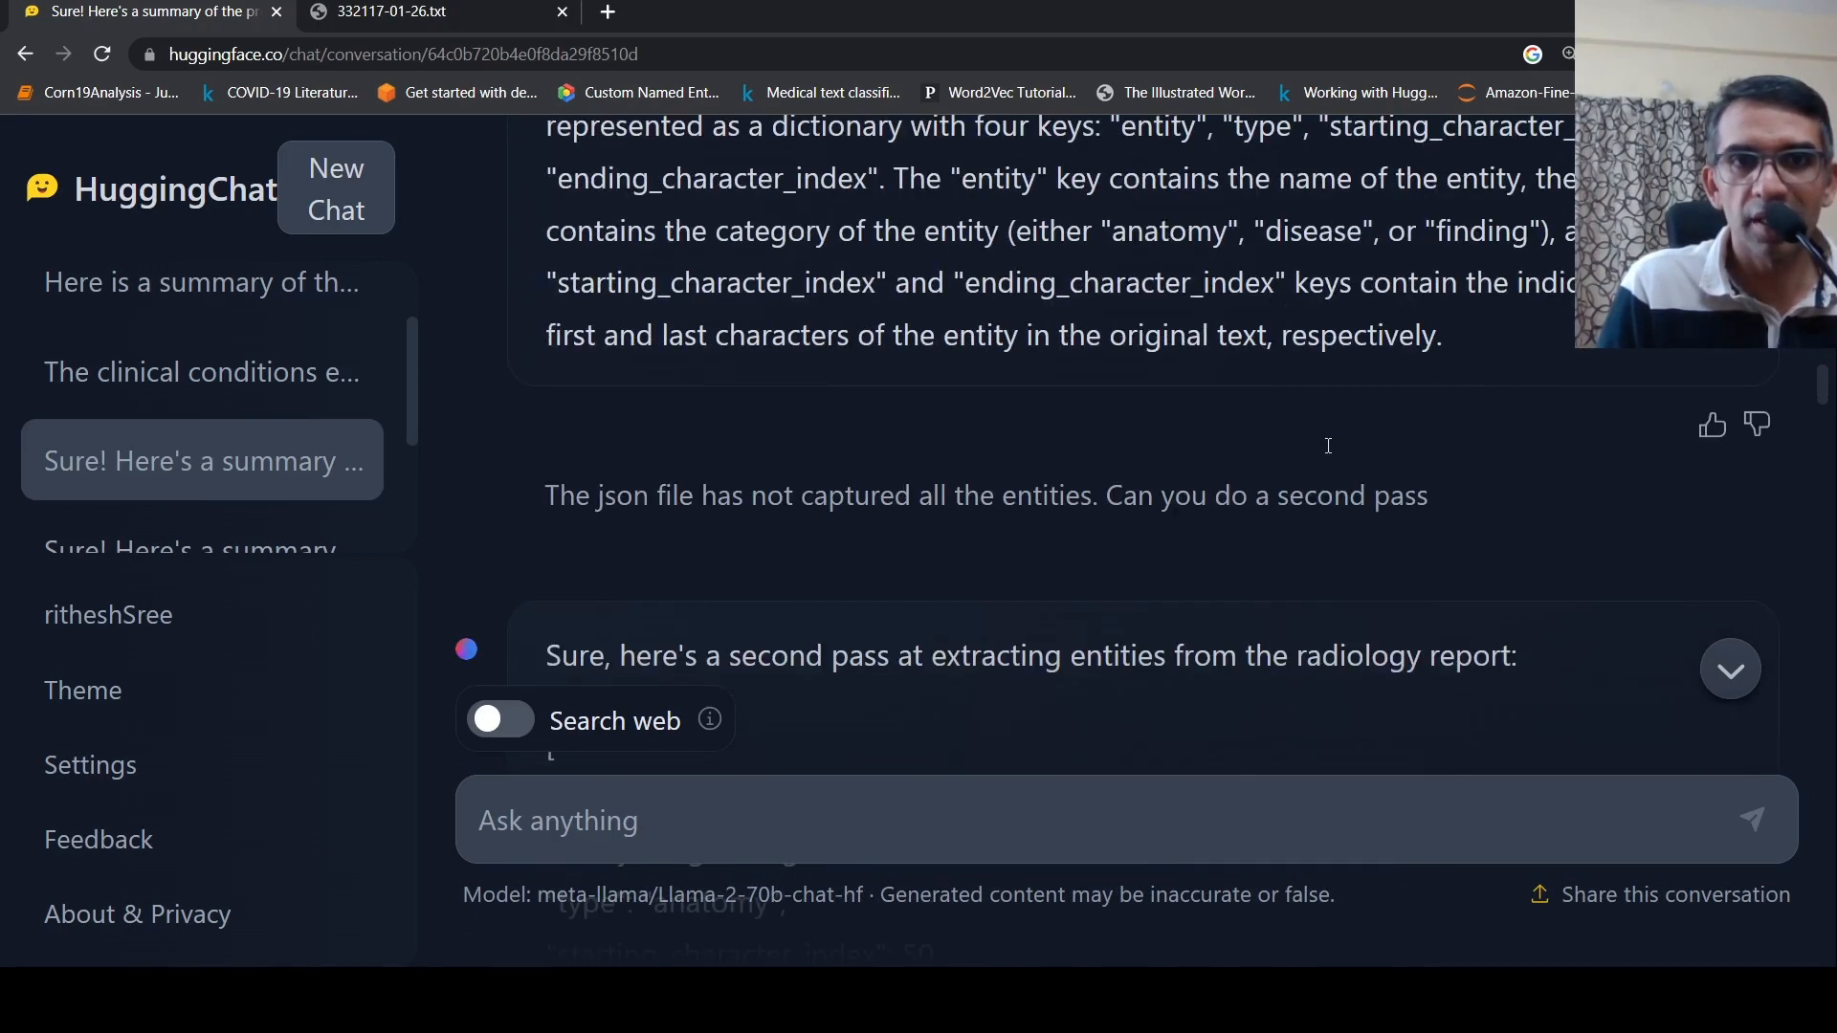
scroll(1326, 445, "down", 1)
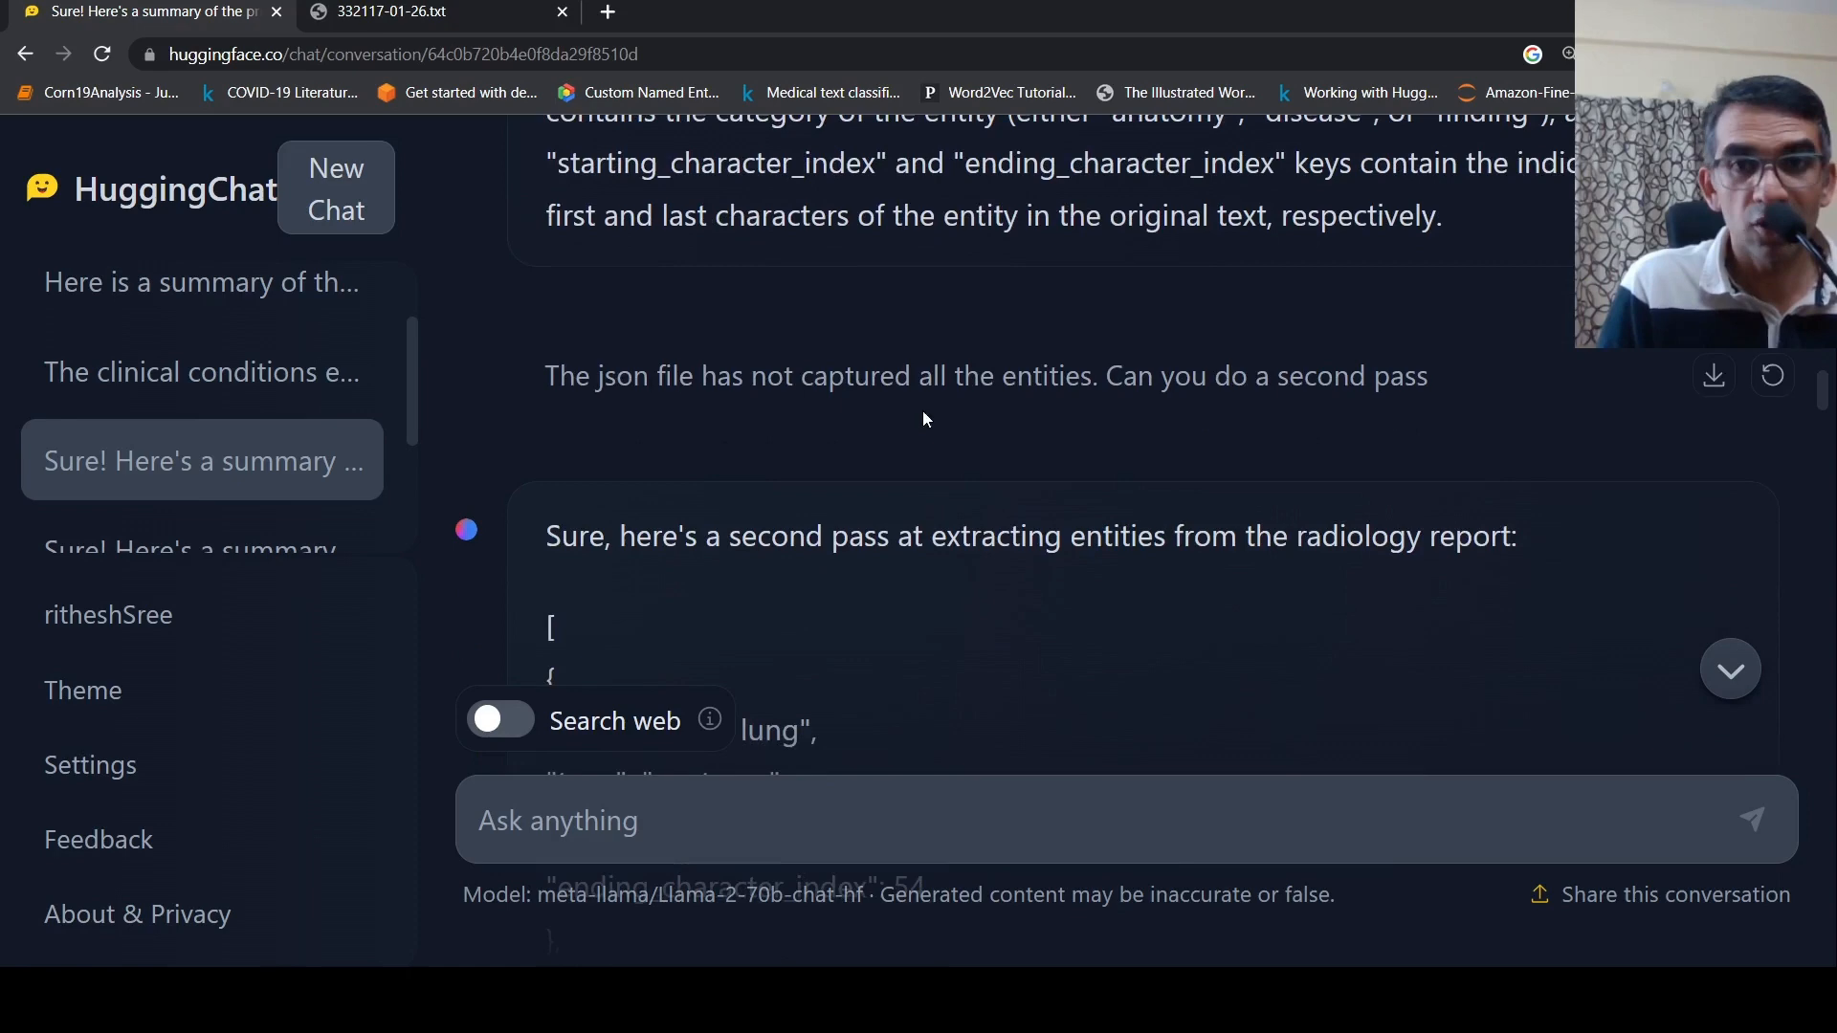
scroll(1058, 412, "down", 3)
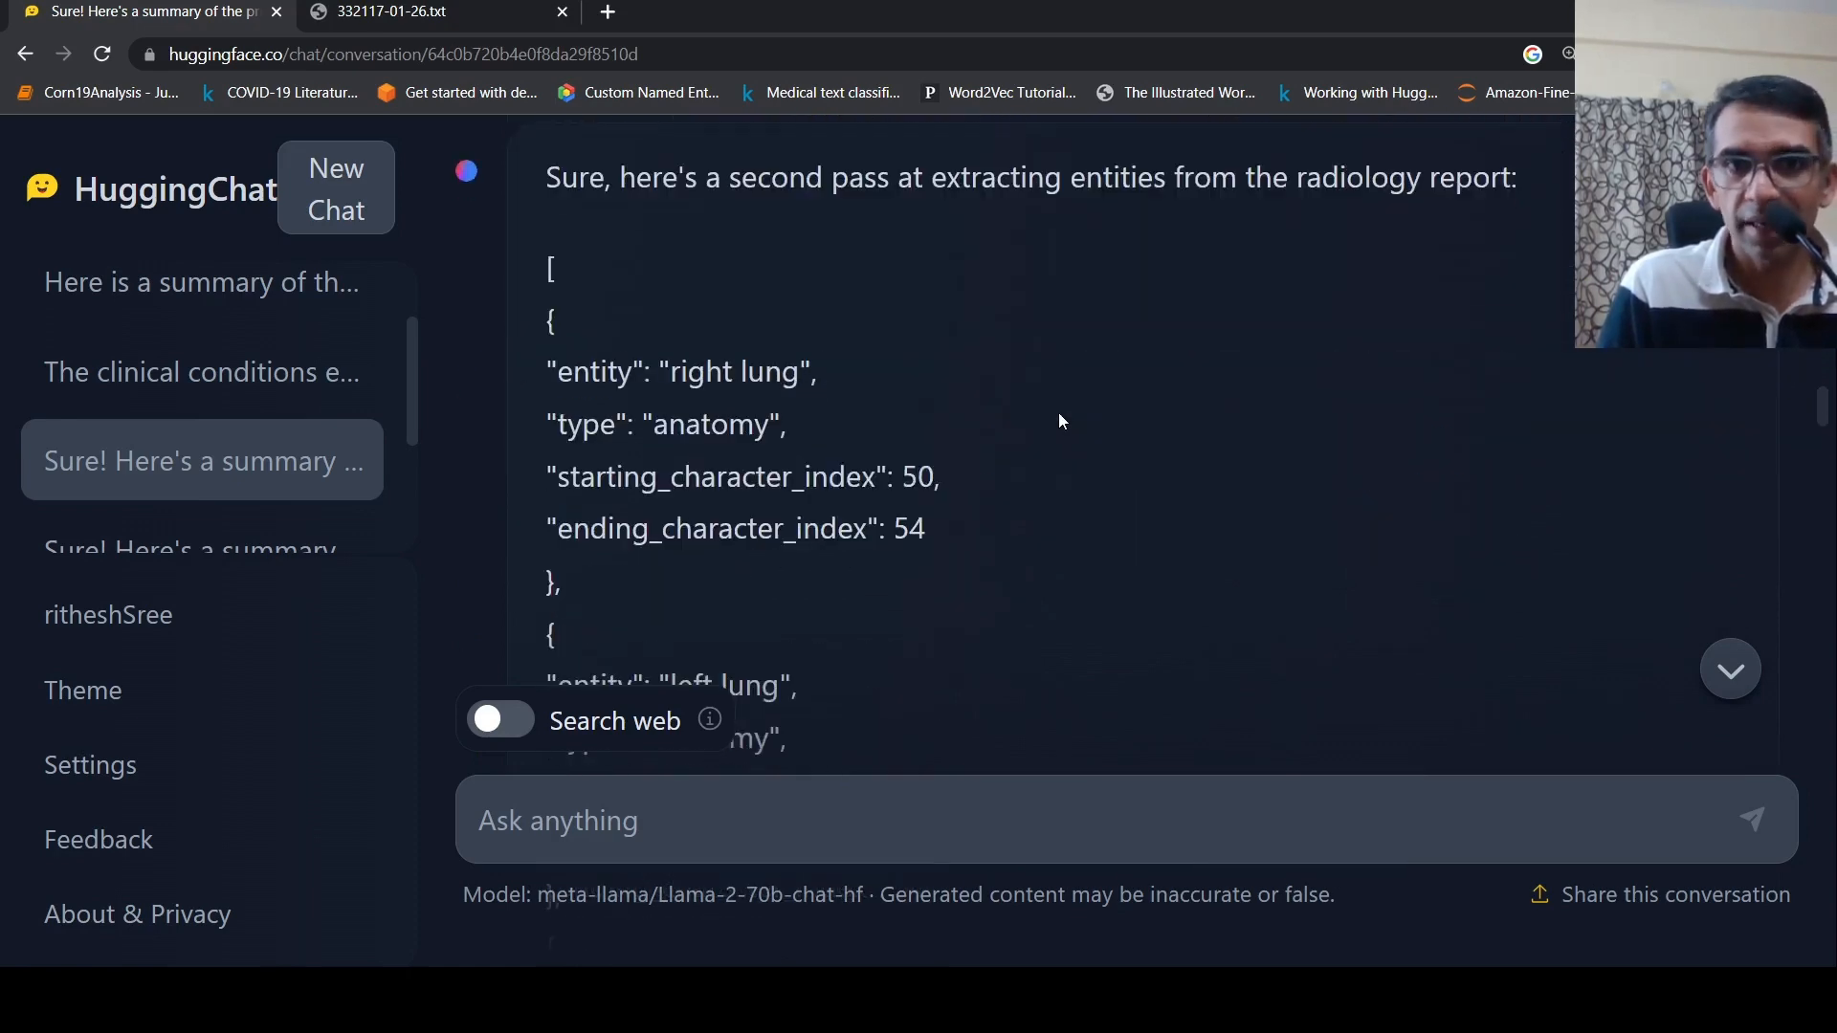
scroll(1059, 411, "down", 3)
scroll(1081, 435, "down", 3)
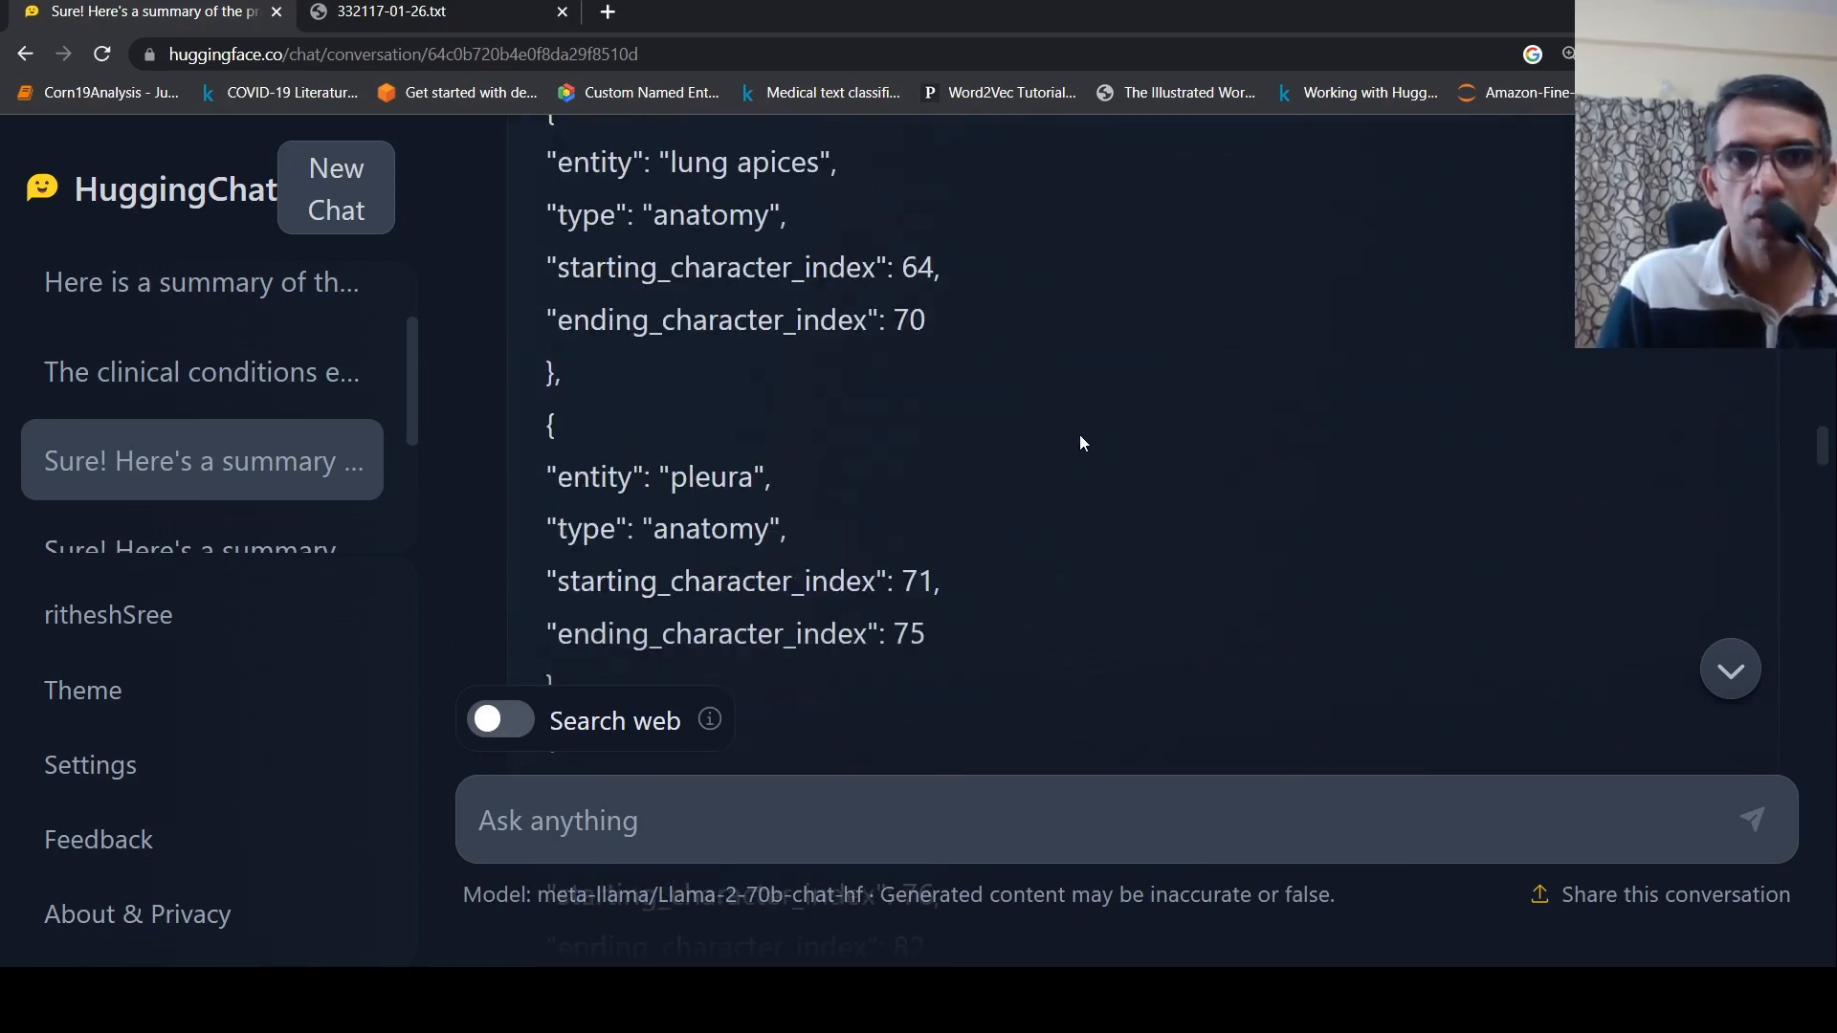
scroll(1235, 444, "down", 2)
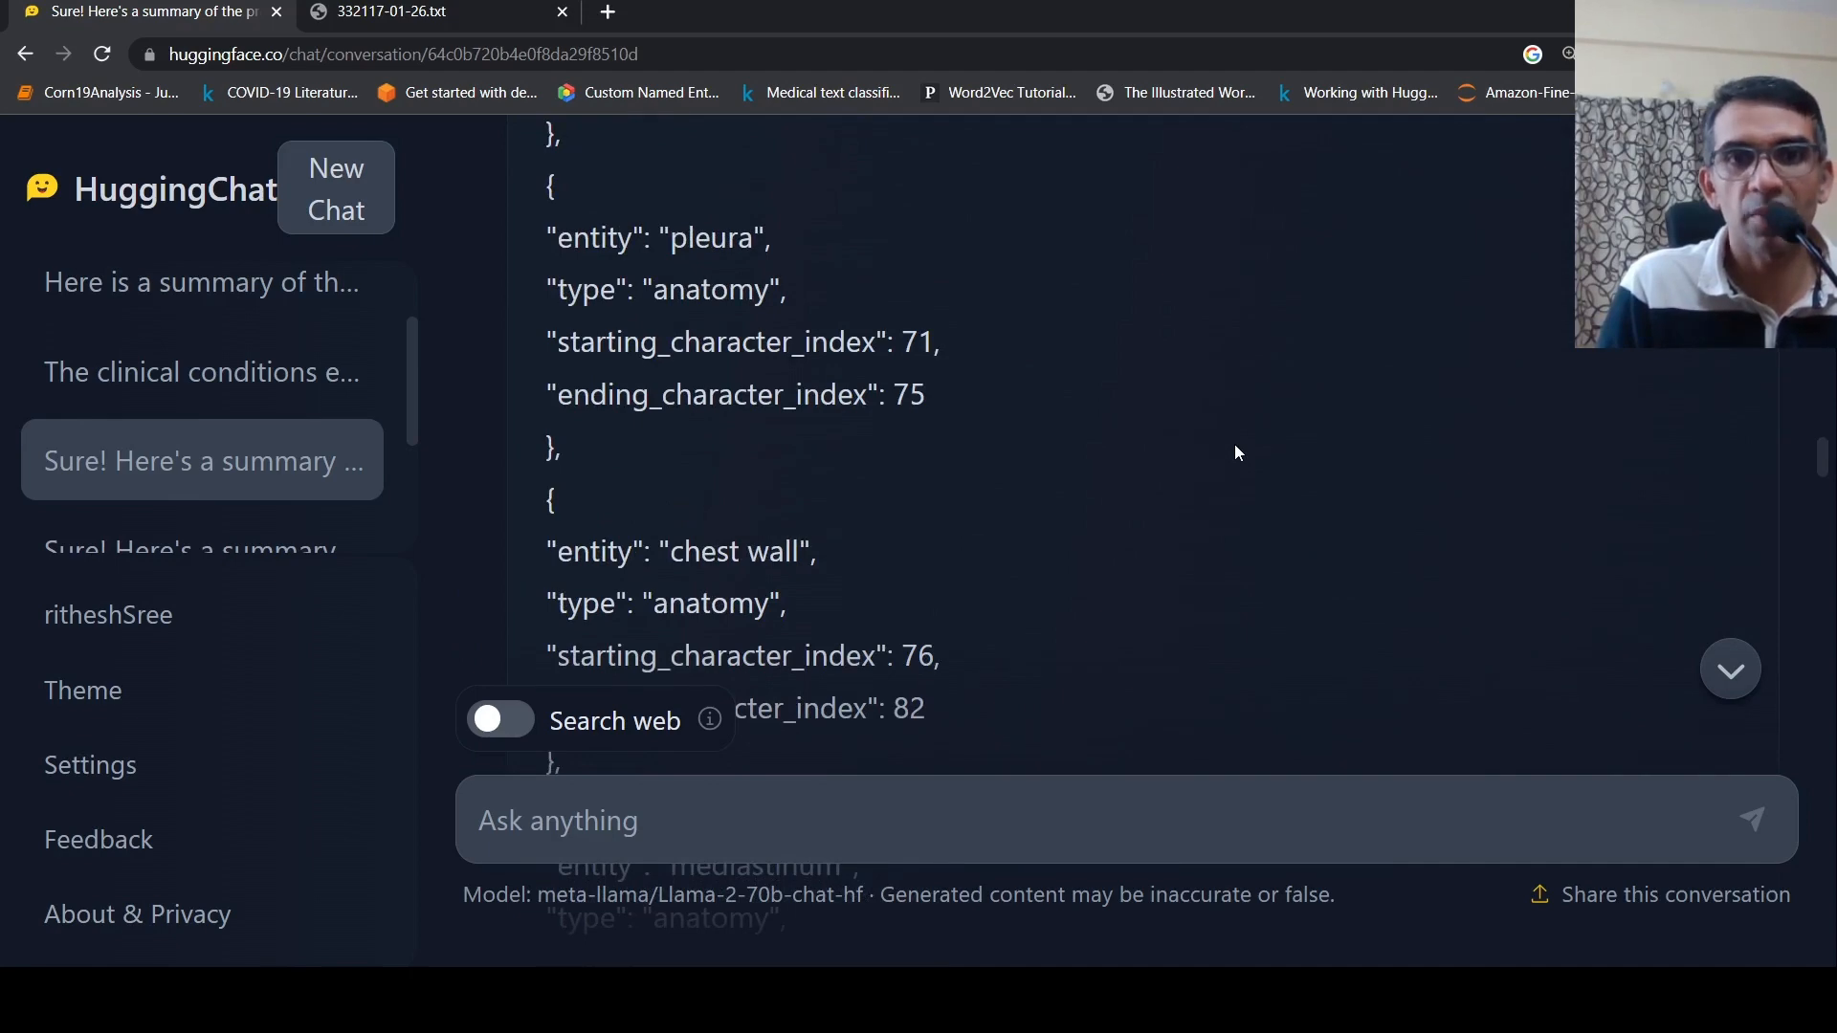
scroll(1235, 444, "down", 2)
scroll(1235, 443, "down", 2)
scroll(1234, 444, "down", 3)
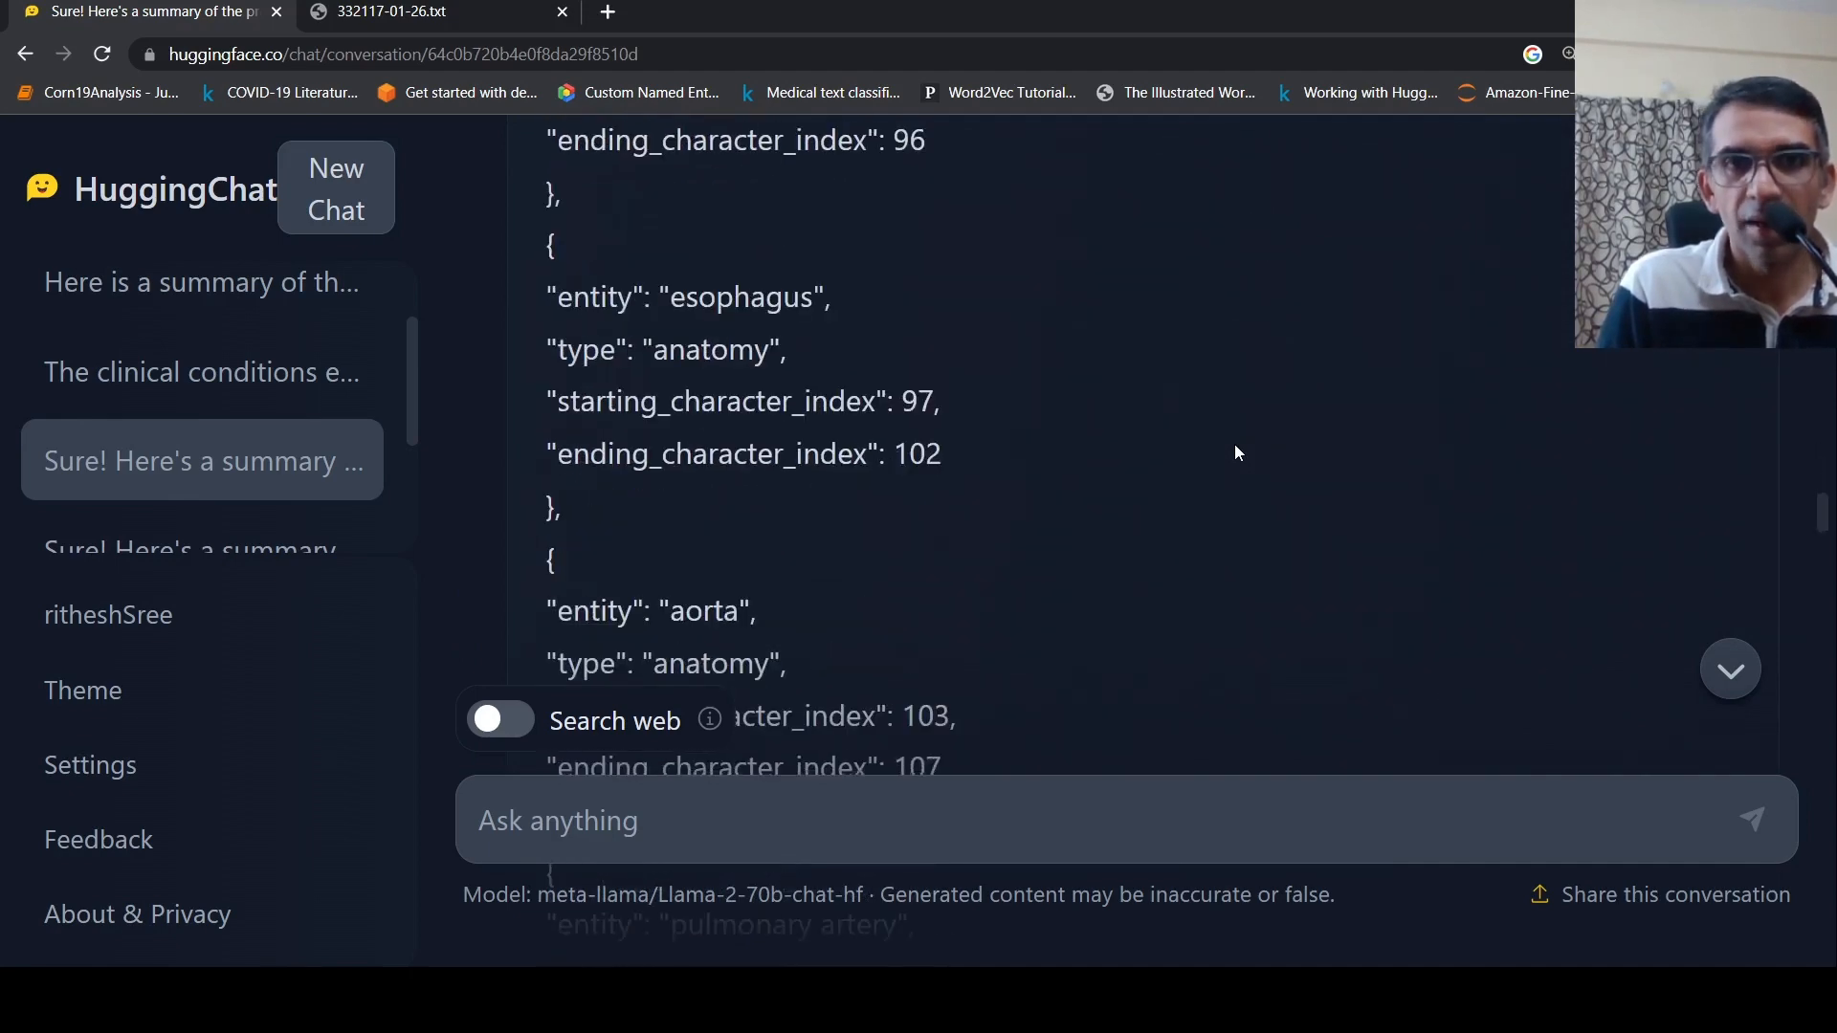
scroll(1236, 444, "down", 2)
scroll(1236, 443, "down", 1)
scroll(1234, 444, "down", 2)
scroll(1236, 444, "down", 4)
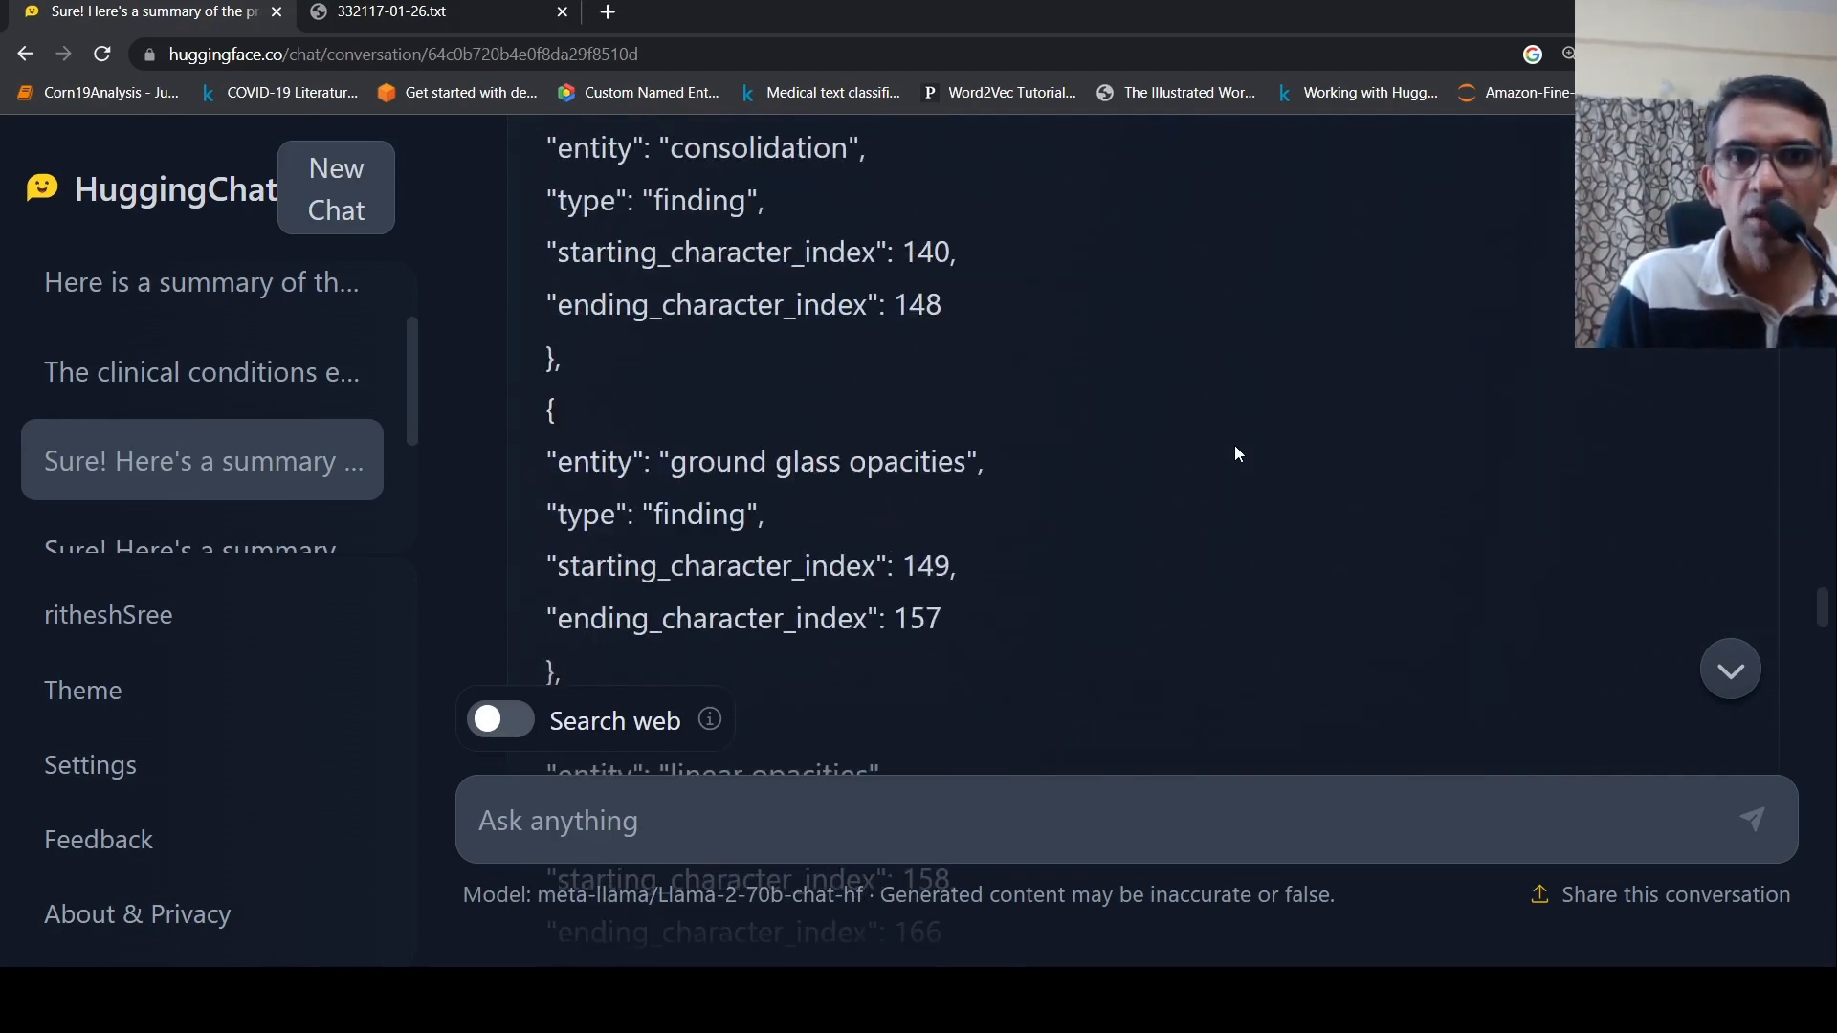
scroll(1236, 444, "down", 2)
scroll(1236, 444, "down", 2)
scroll(1235, 444, "down", 1)
scroll(1234, 444, "down", 2)
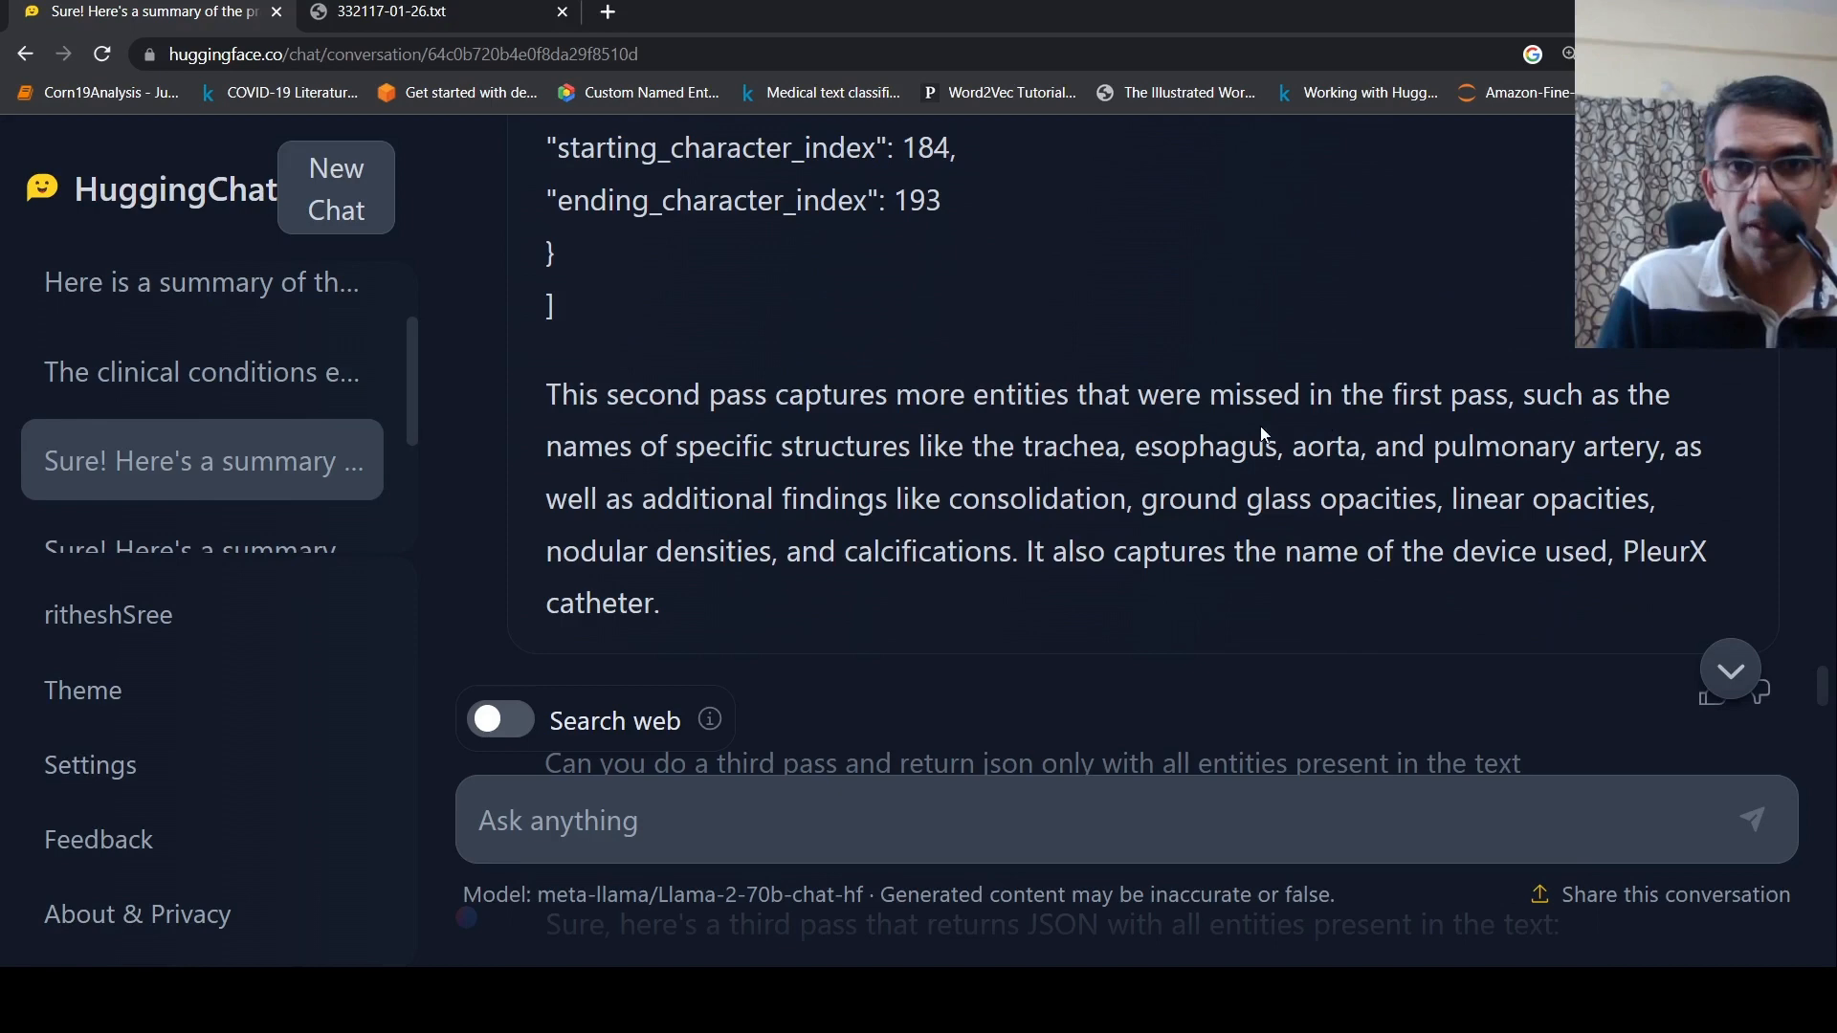
scroll(1144, 471, "down", 3)
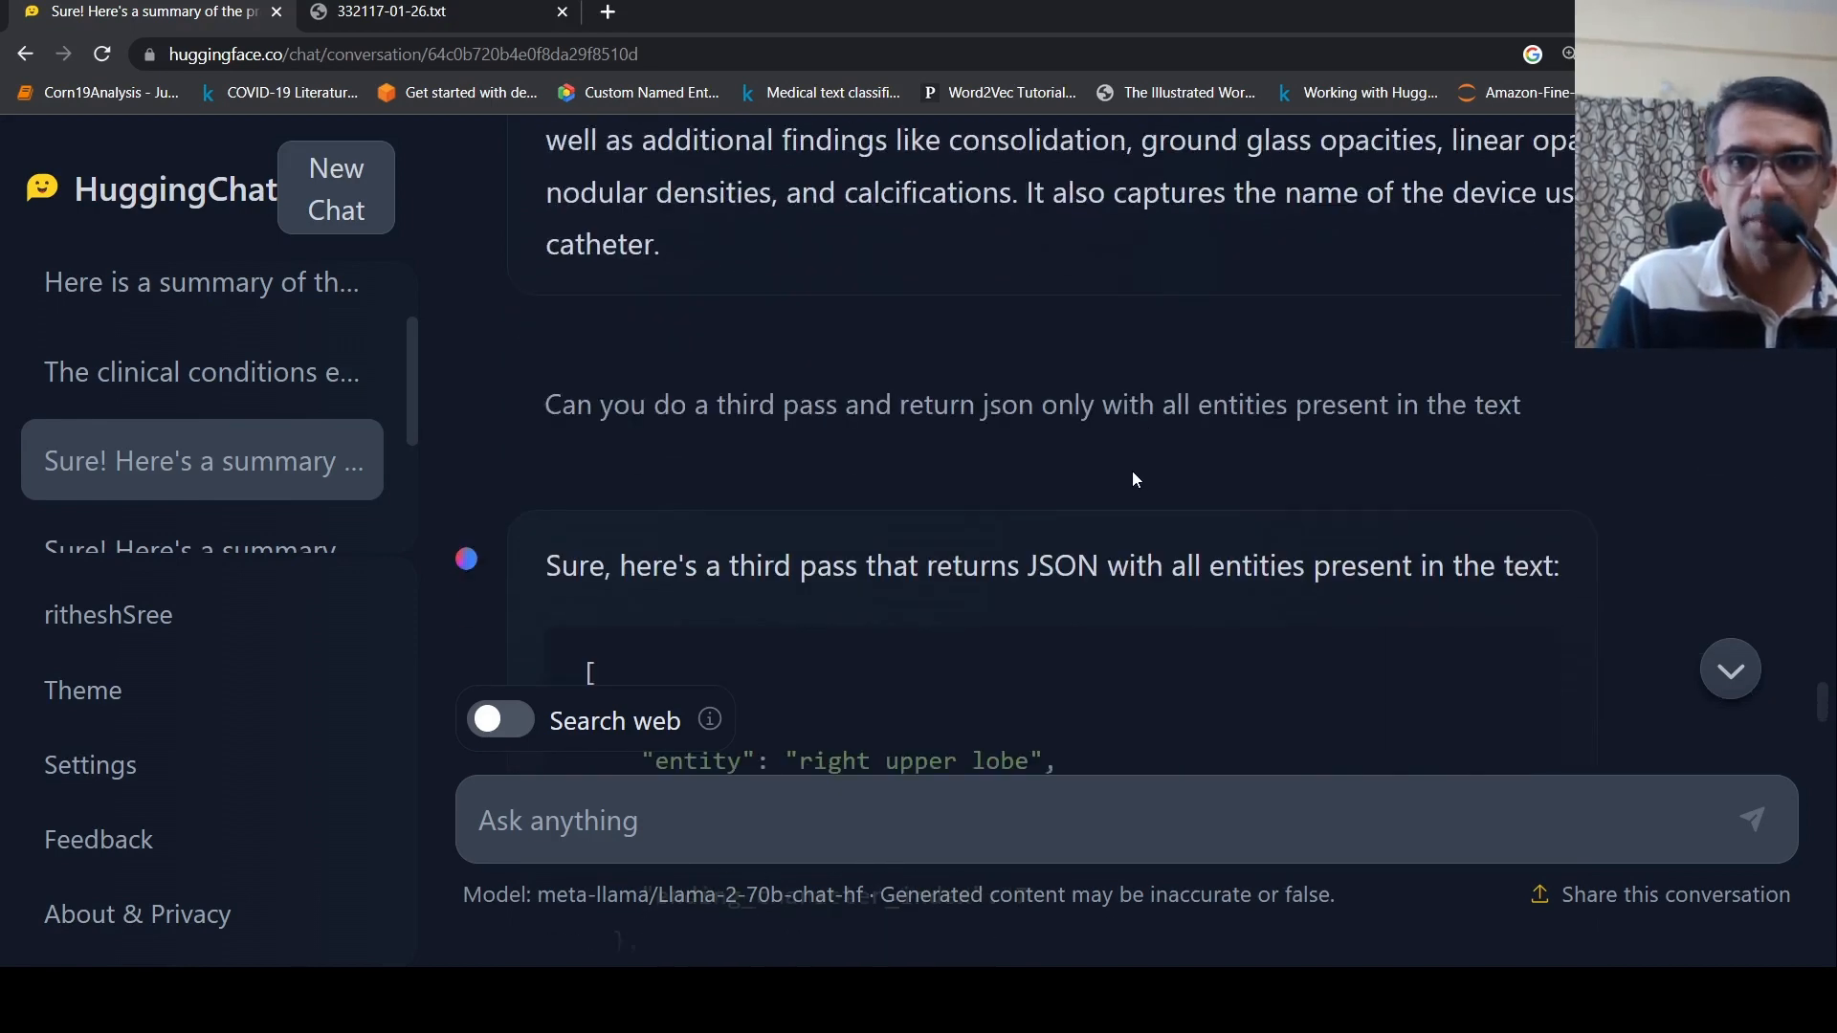
scroll(1132, 471, "down", 5)
scroll(1132, 471, "down", 3)
scroll(1133, 471, "down", 4)
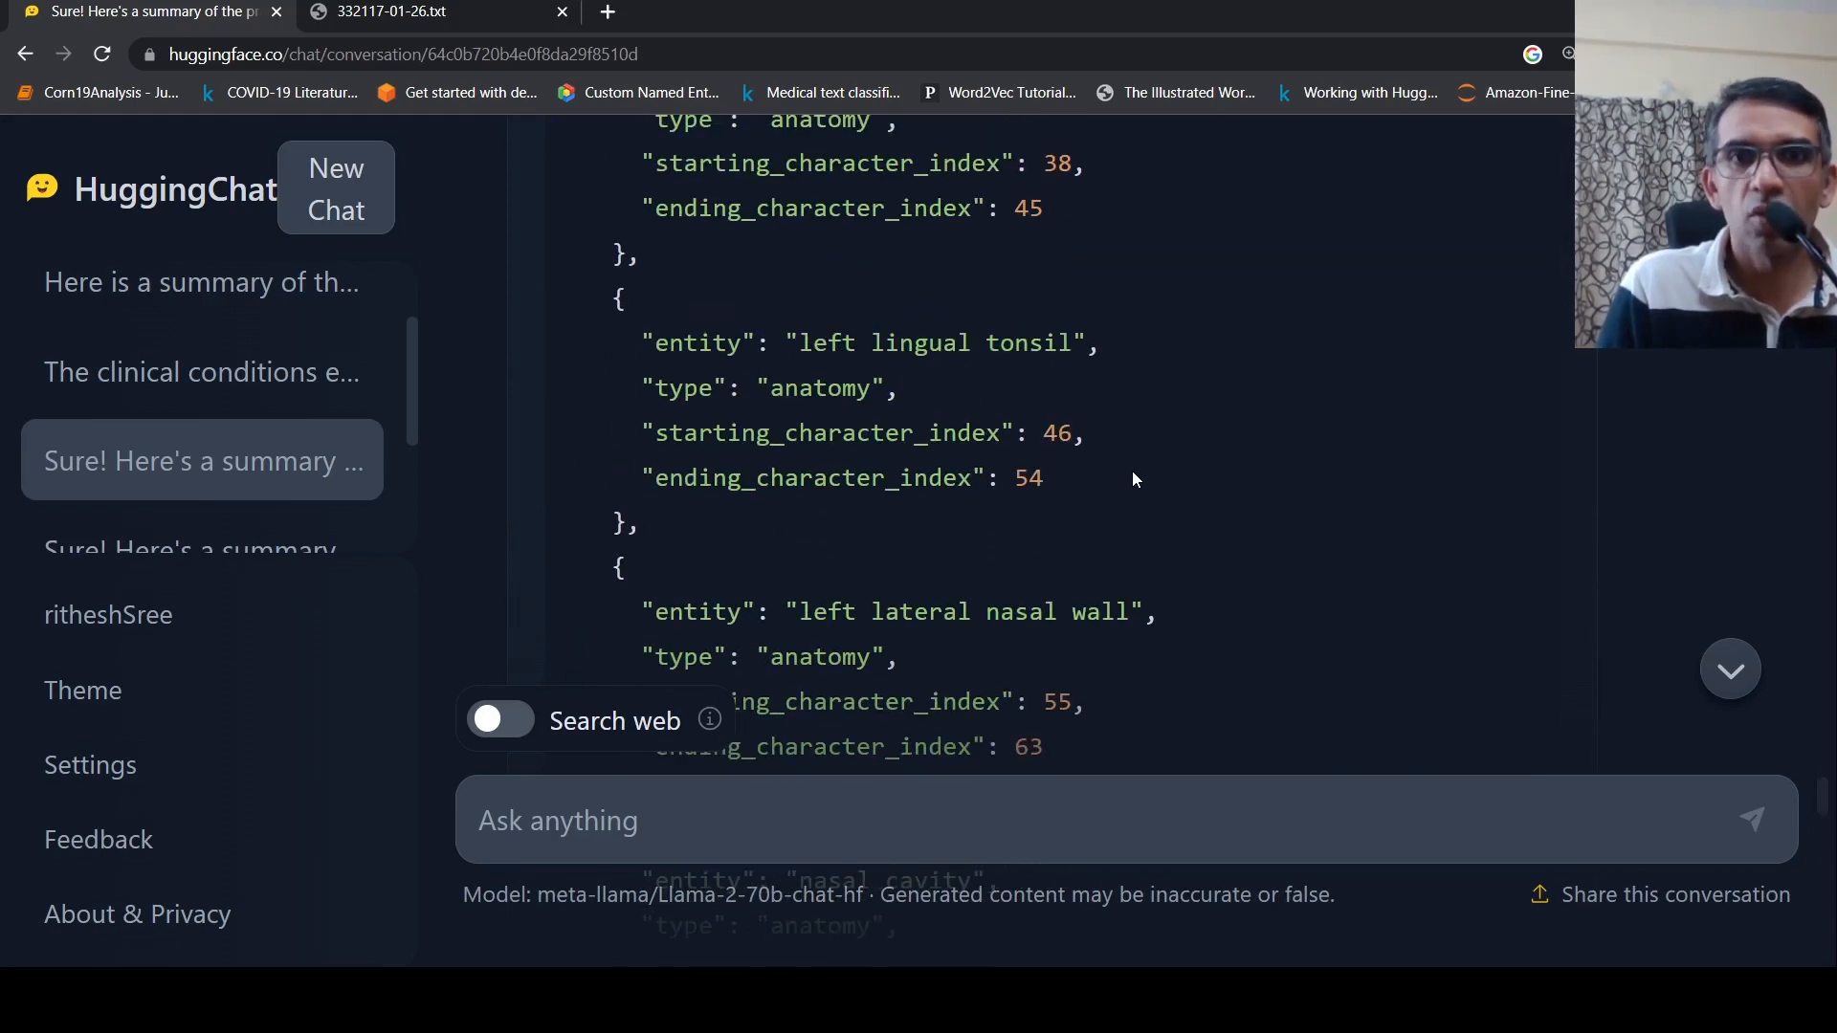
scroll(1133, 471, "down", 3)
scroll(1133, 471, "down", 4)
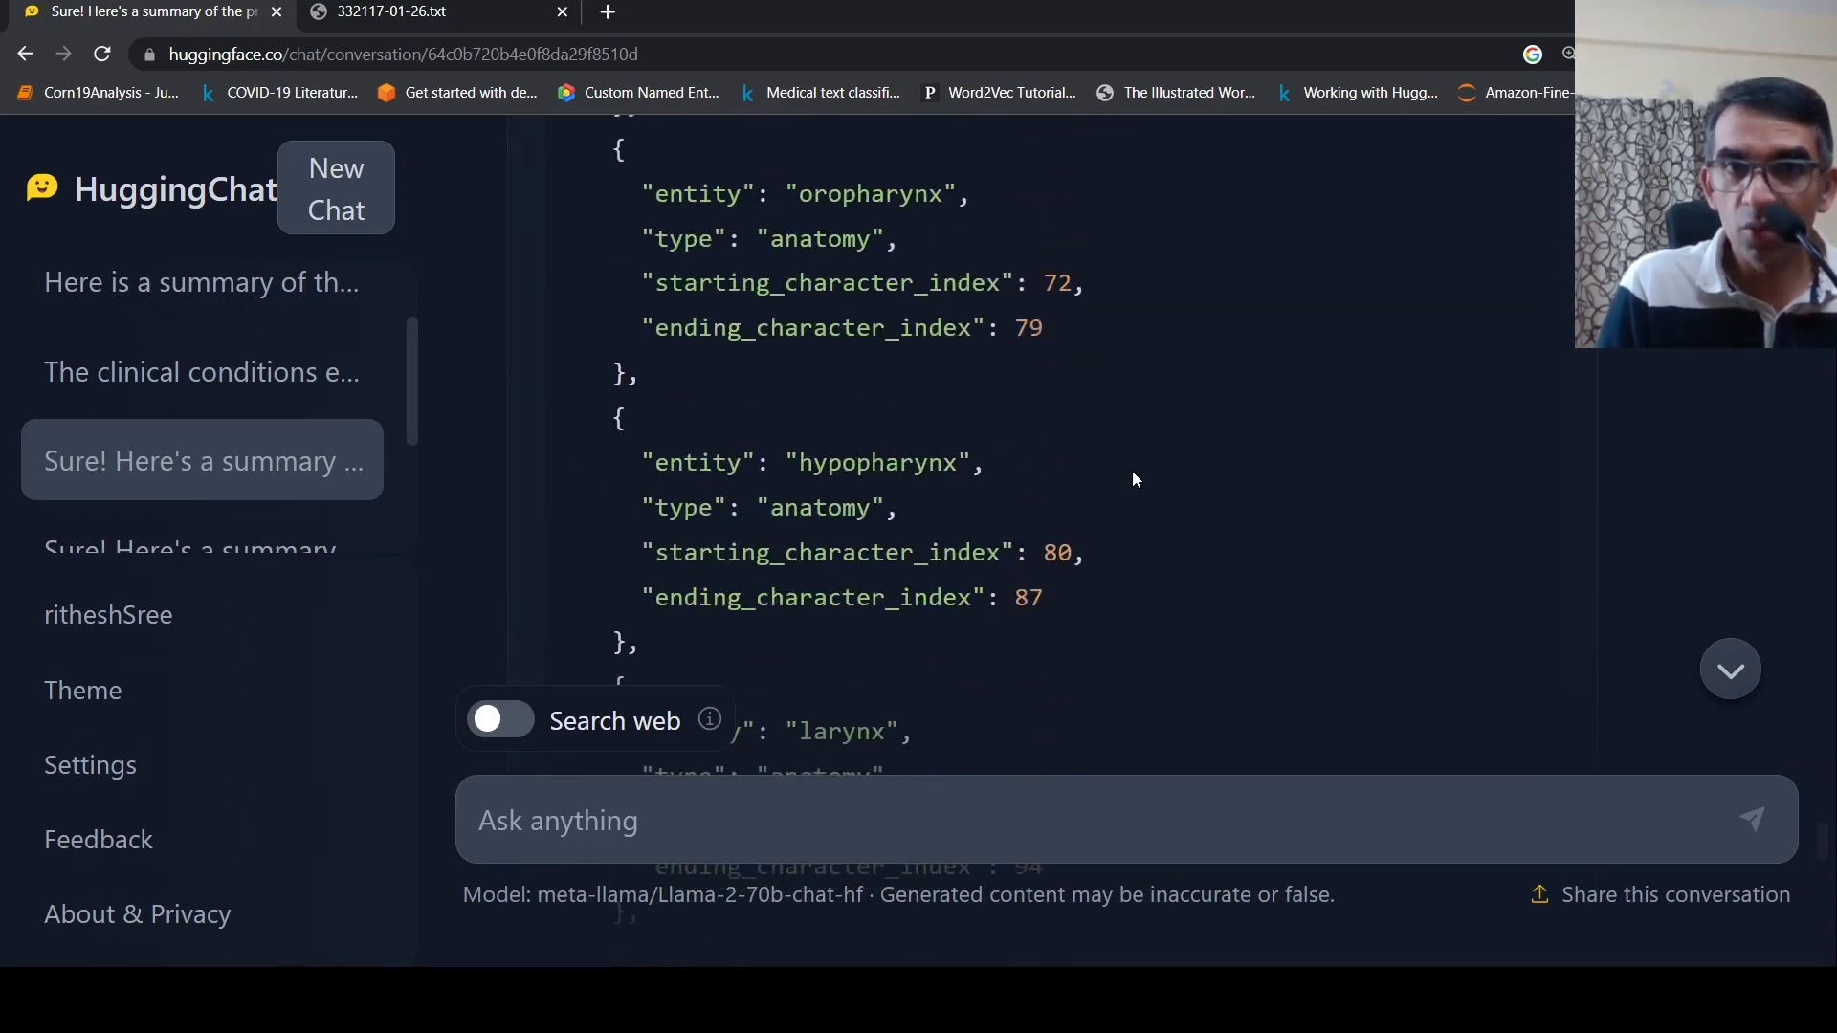
scroll(1132, 471, "down", 4)
scroll(1132, 471, "down", 4)
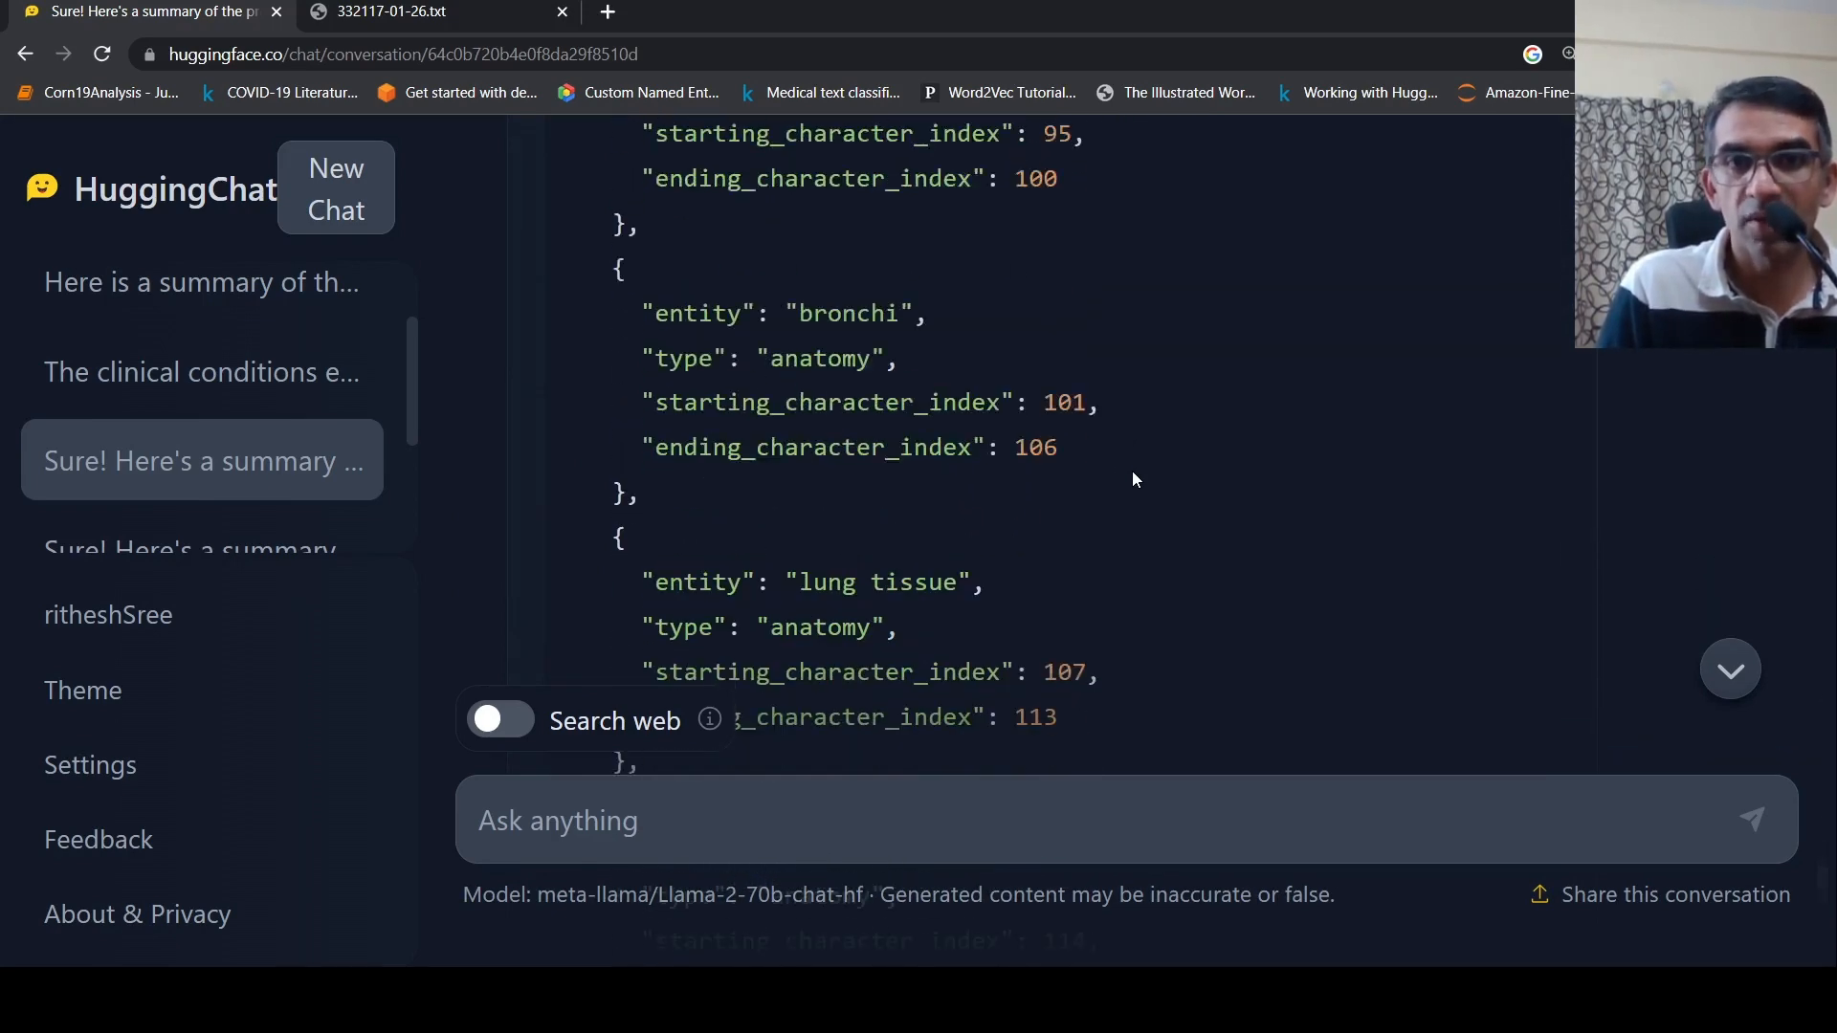
scroll(1133, 471, "down", 4)
scroll(1133, 471, "down", 3)
scroll(1132, 471, "down", 2)
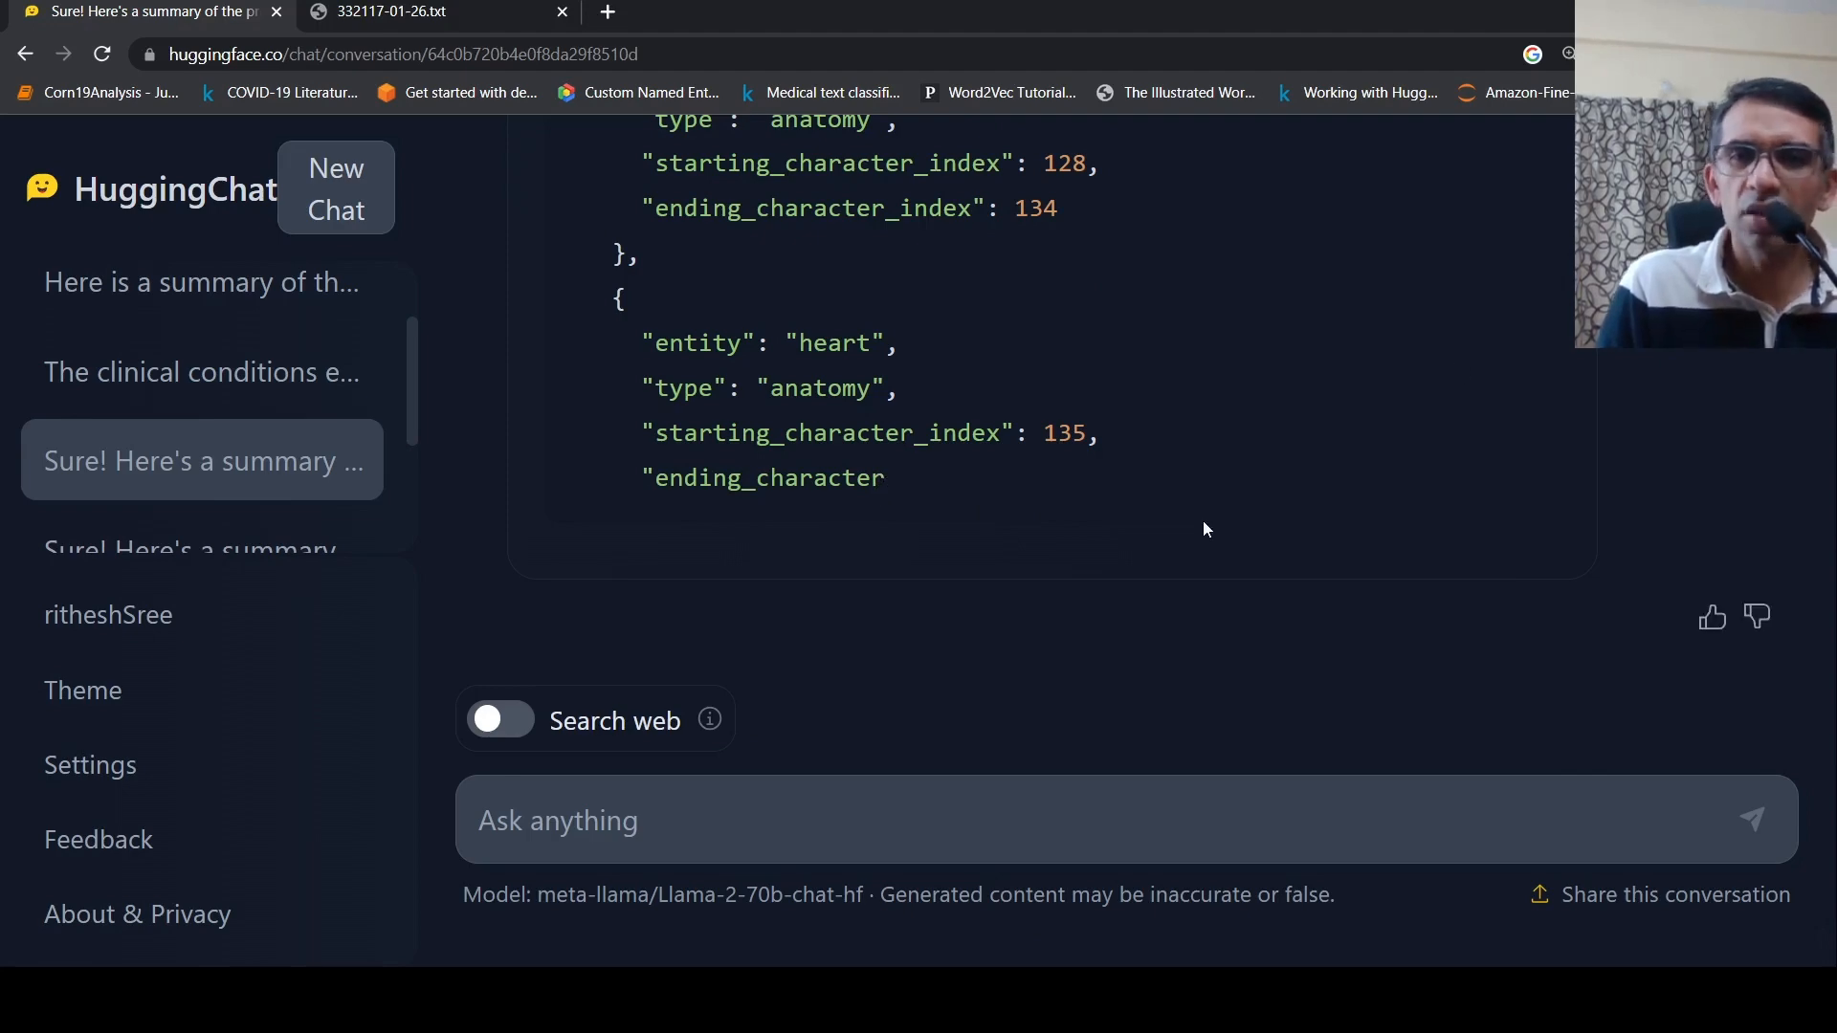
scroll(1203, 528, "up", 3)
scroll(1204, 528, "up", 3)
scroll(1203, 529, "up", 3)
scroll(1202, 528, "up", 3)
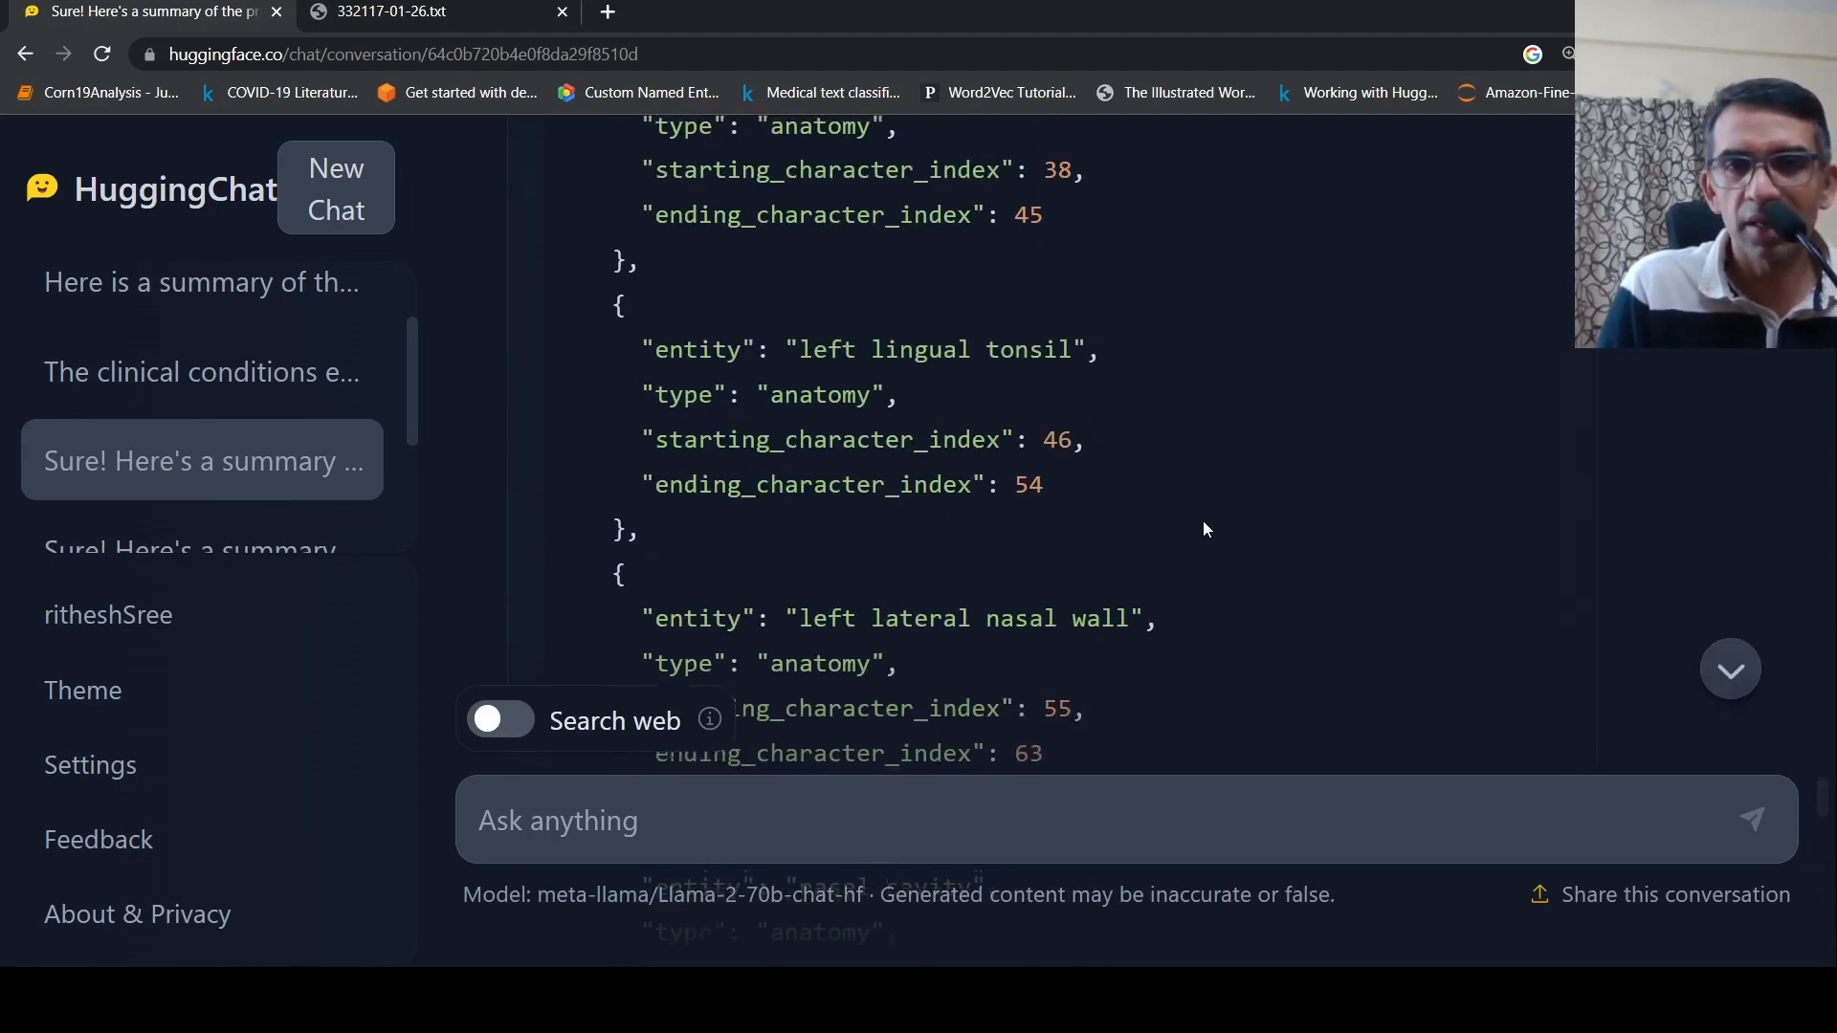
scroll(1203, 529, "up", 4)
scroll(1203, 528, "up", 4)
scroll(1202, 529, "up", 4)
scroll(1203, 529, "up", 3)
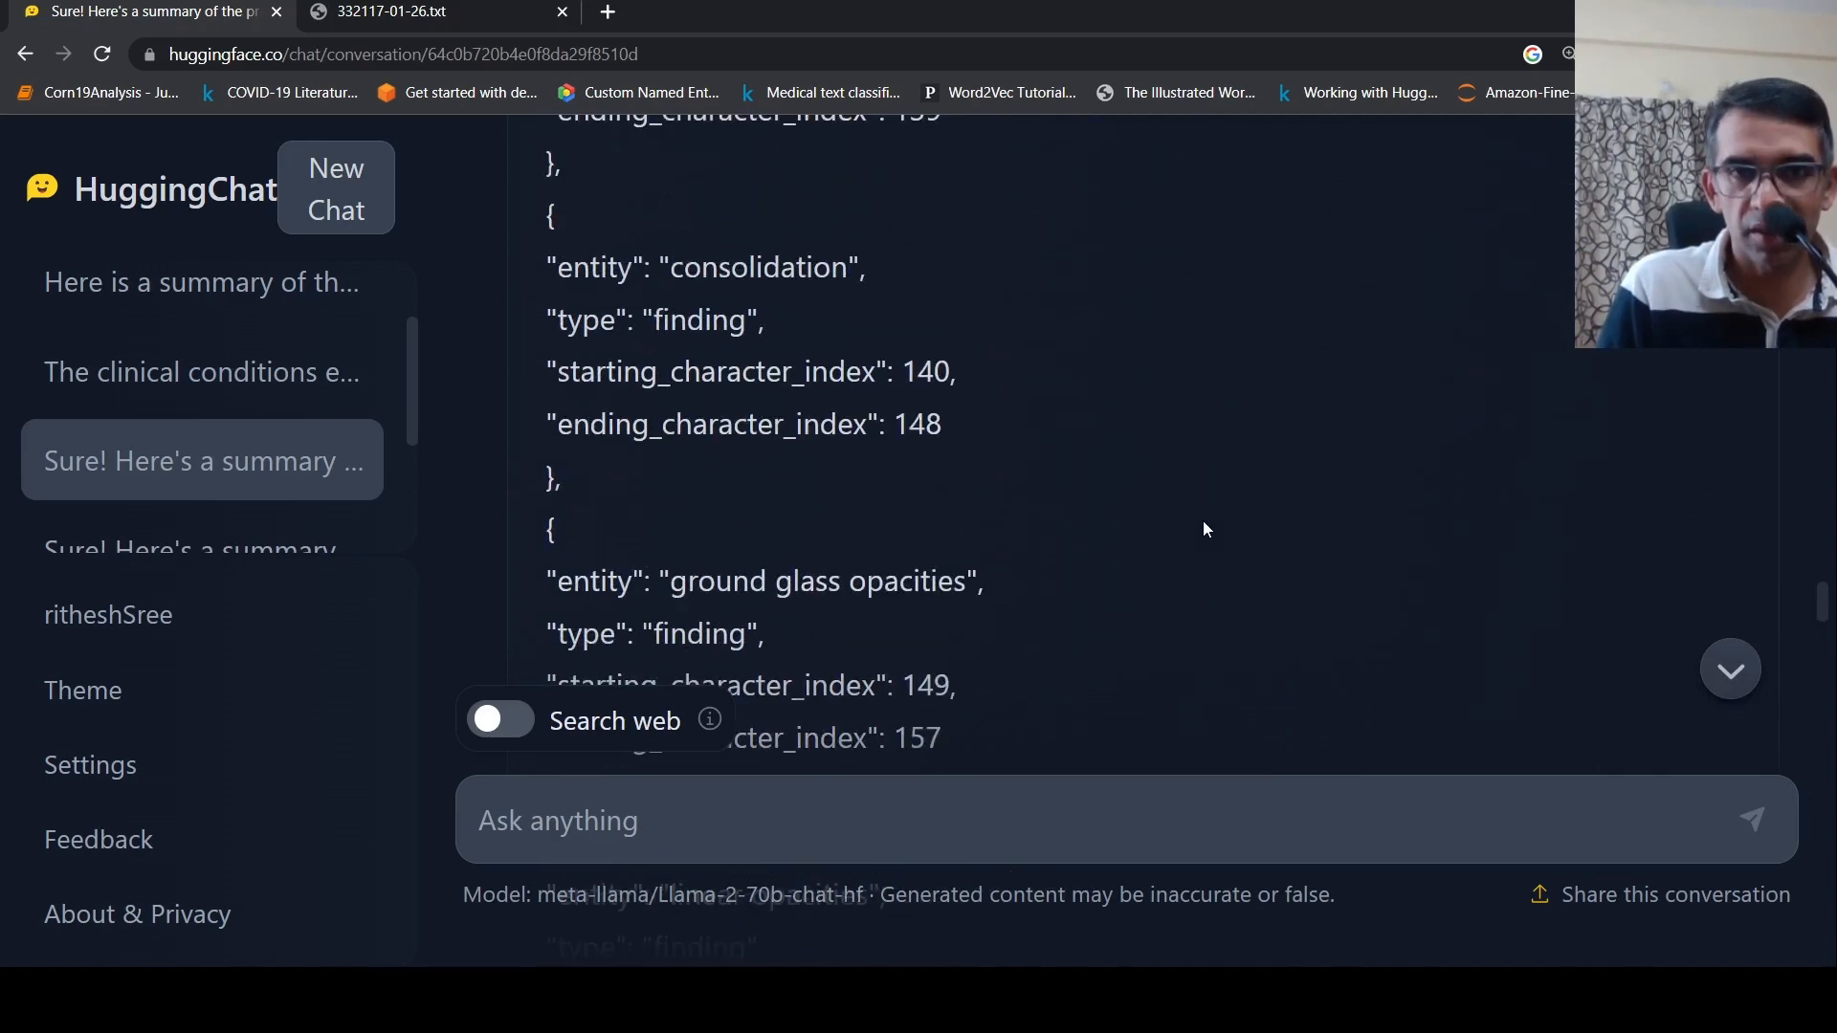
scroll(1203, 528, "up", 3)
scroll(1203, 529, "up", 4)
scroll(1203, 529, "up", 3)
scroll(1203, 528, "up", 3)
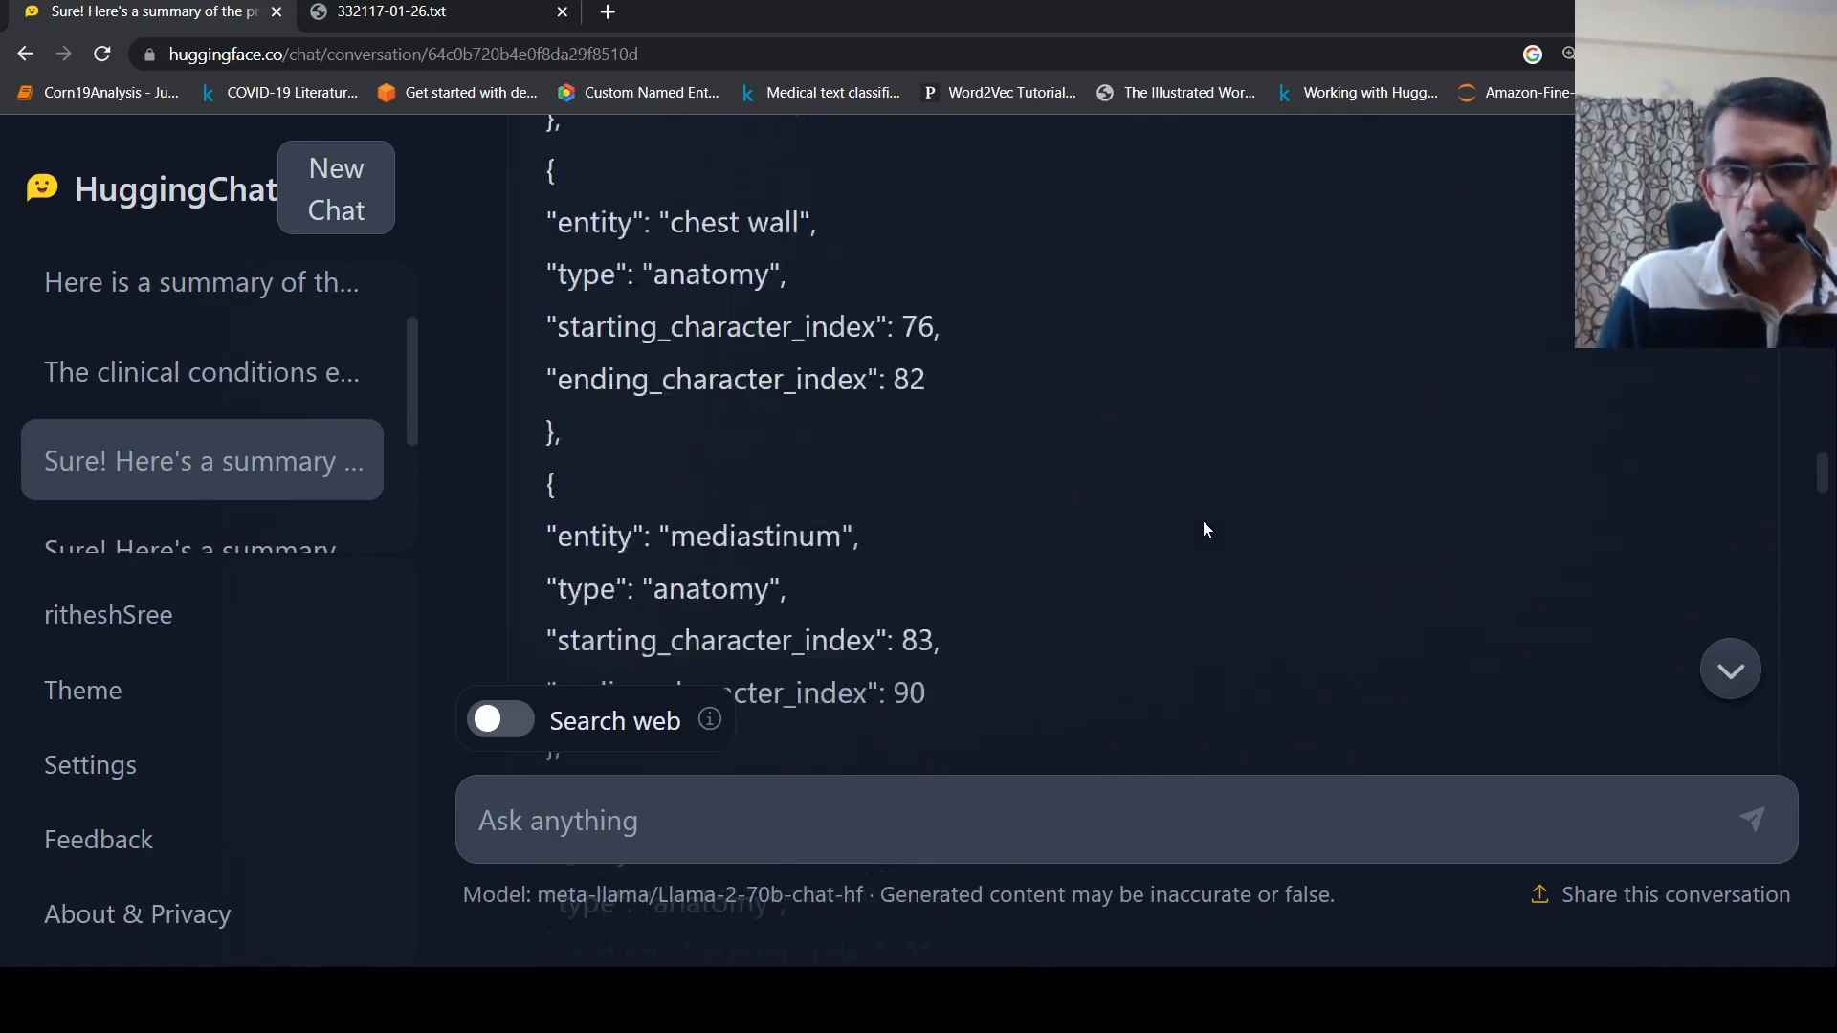
scroll(1202, 520, "up", 3)
scroll(1204, 522, "up", 3)
scroll(1203, 520, "up", 4)
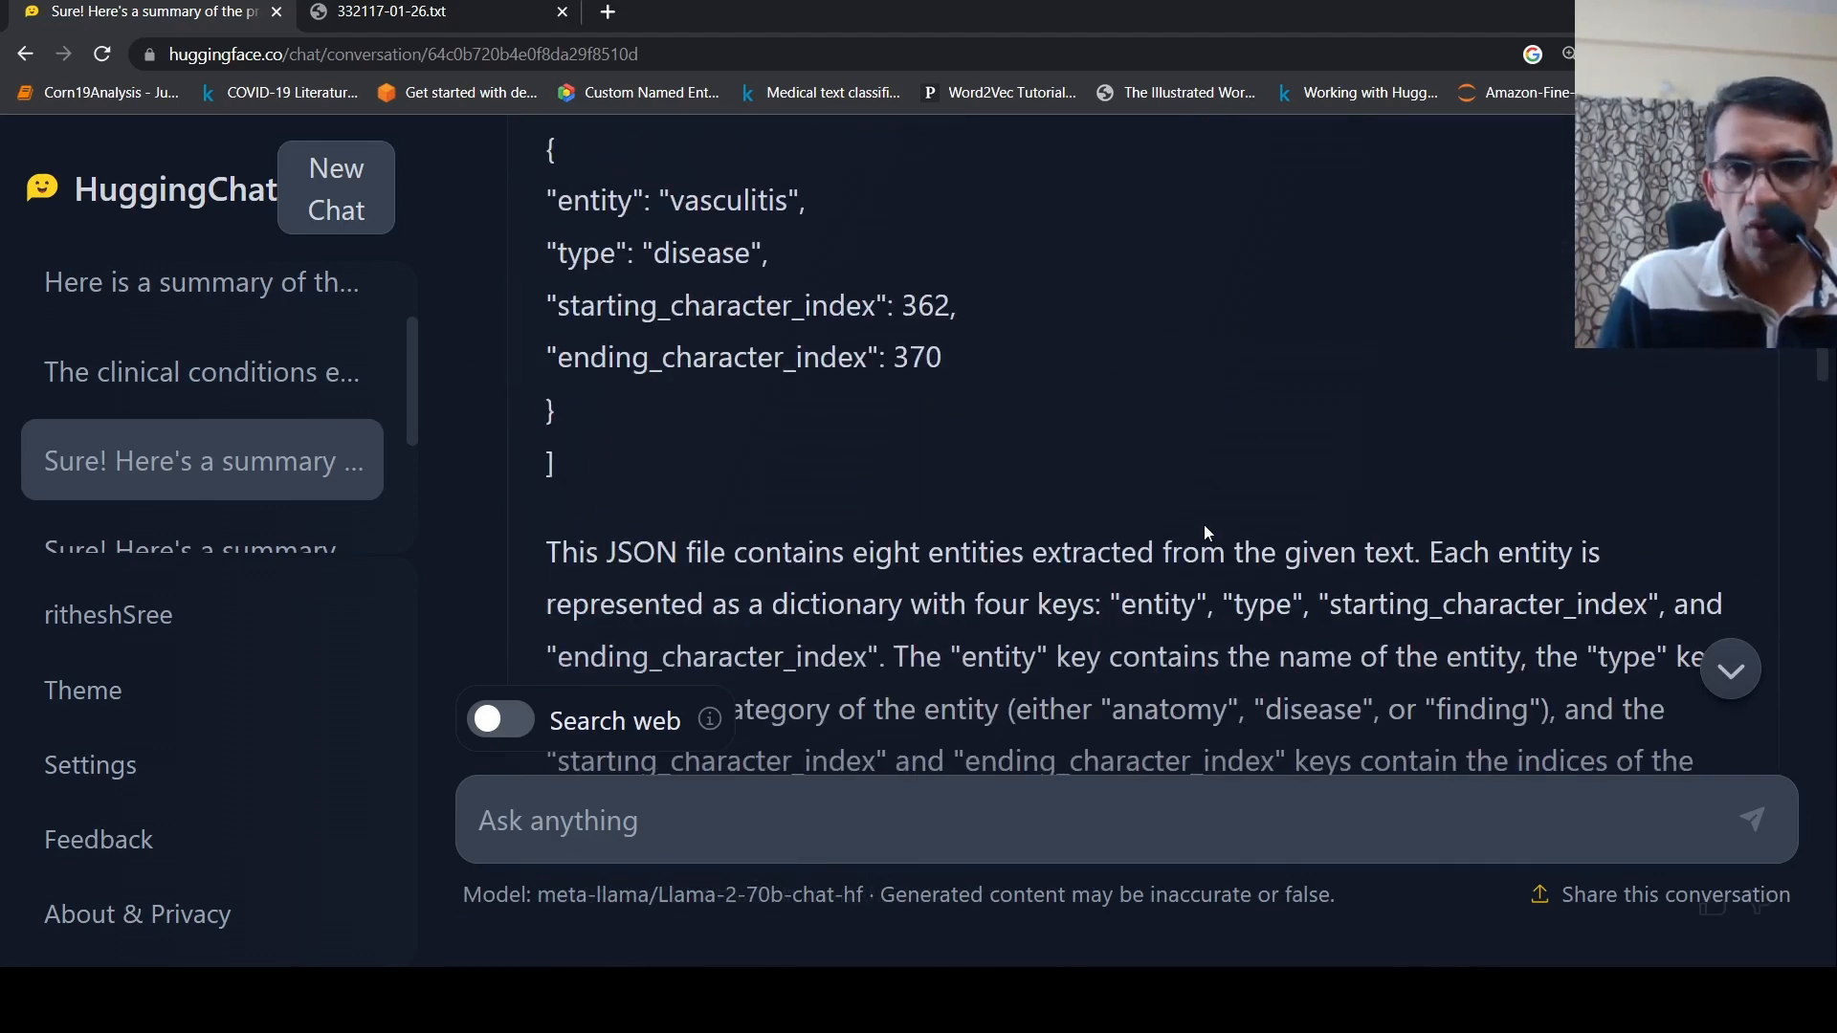
scroll(855, 473, "up", 4)
scroll(855, 472, "up", 3)
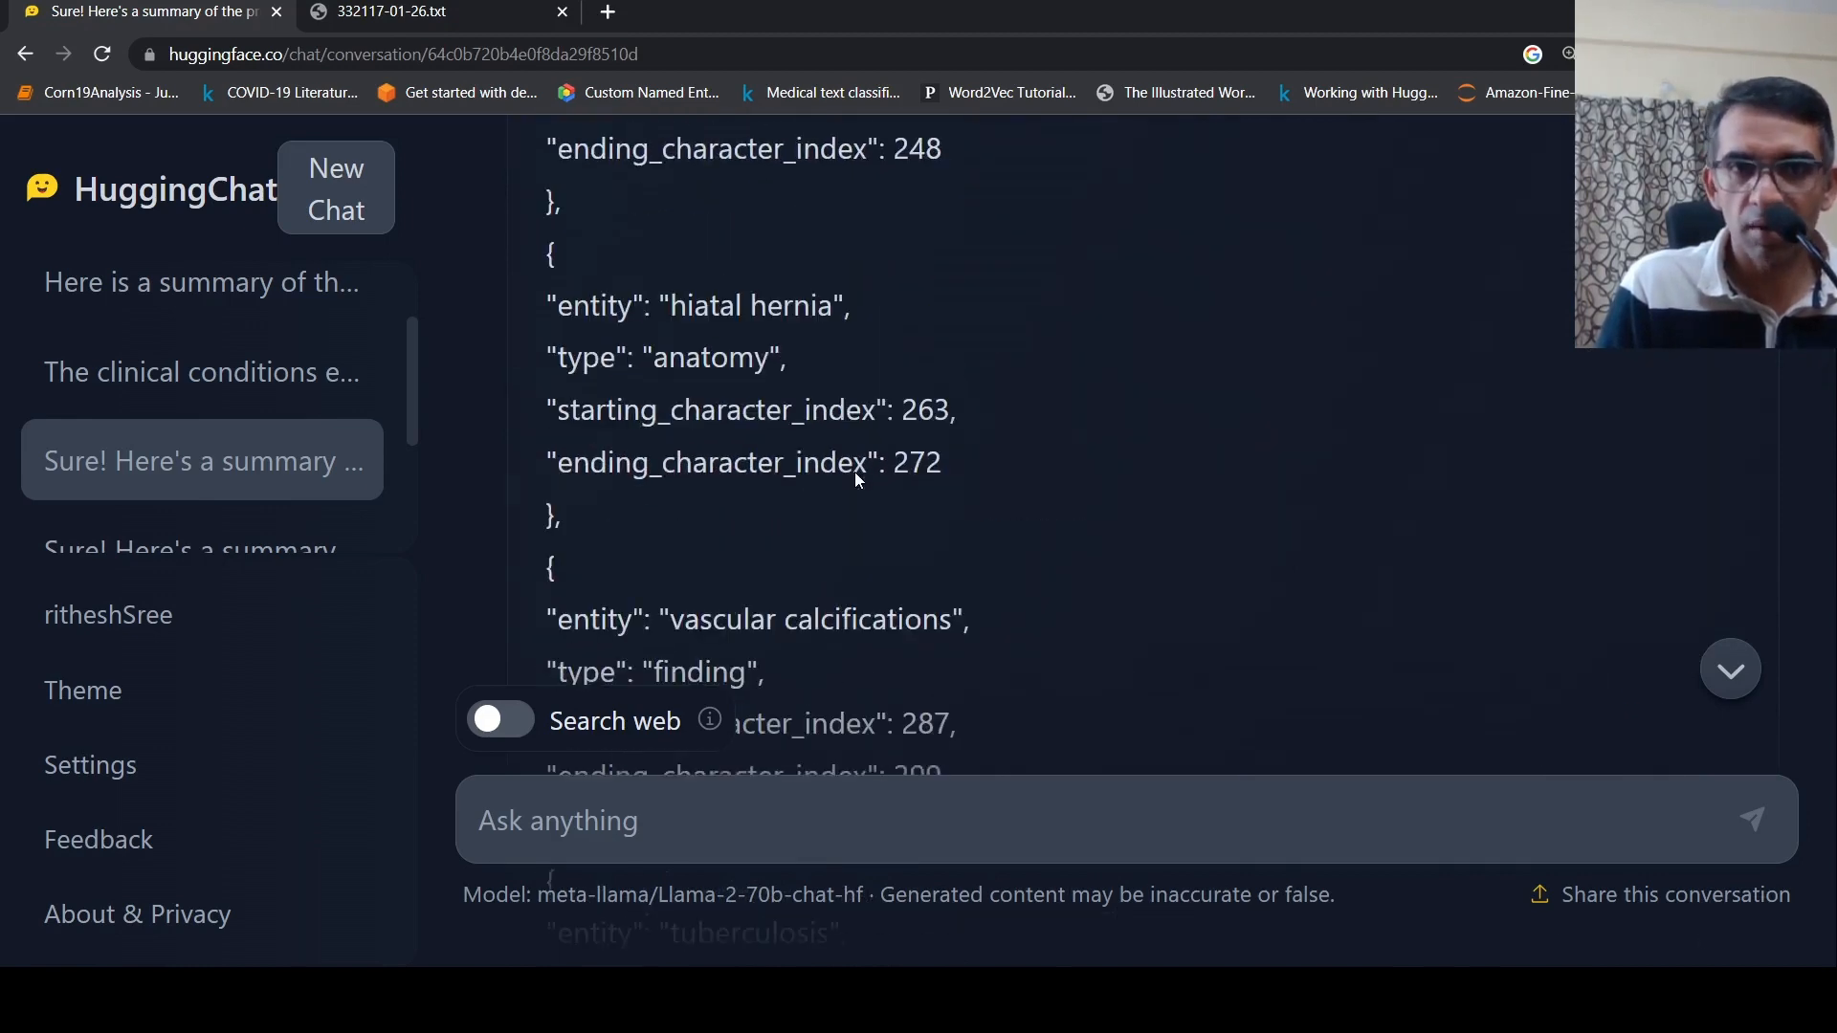
scroll(854, 472, "up", 4)
scroll(854, 473, "up", 4)
scroll(854, 473, "up", 3)
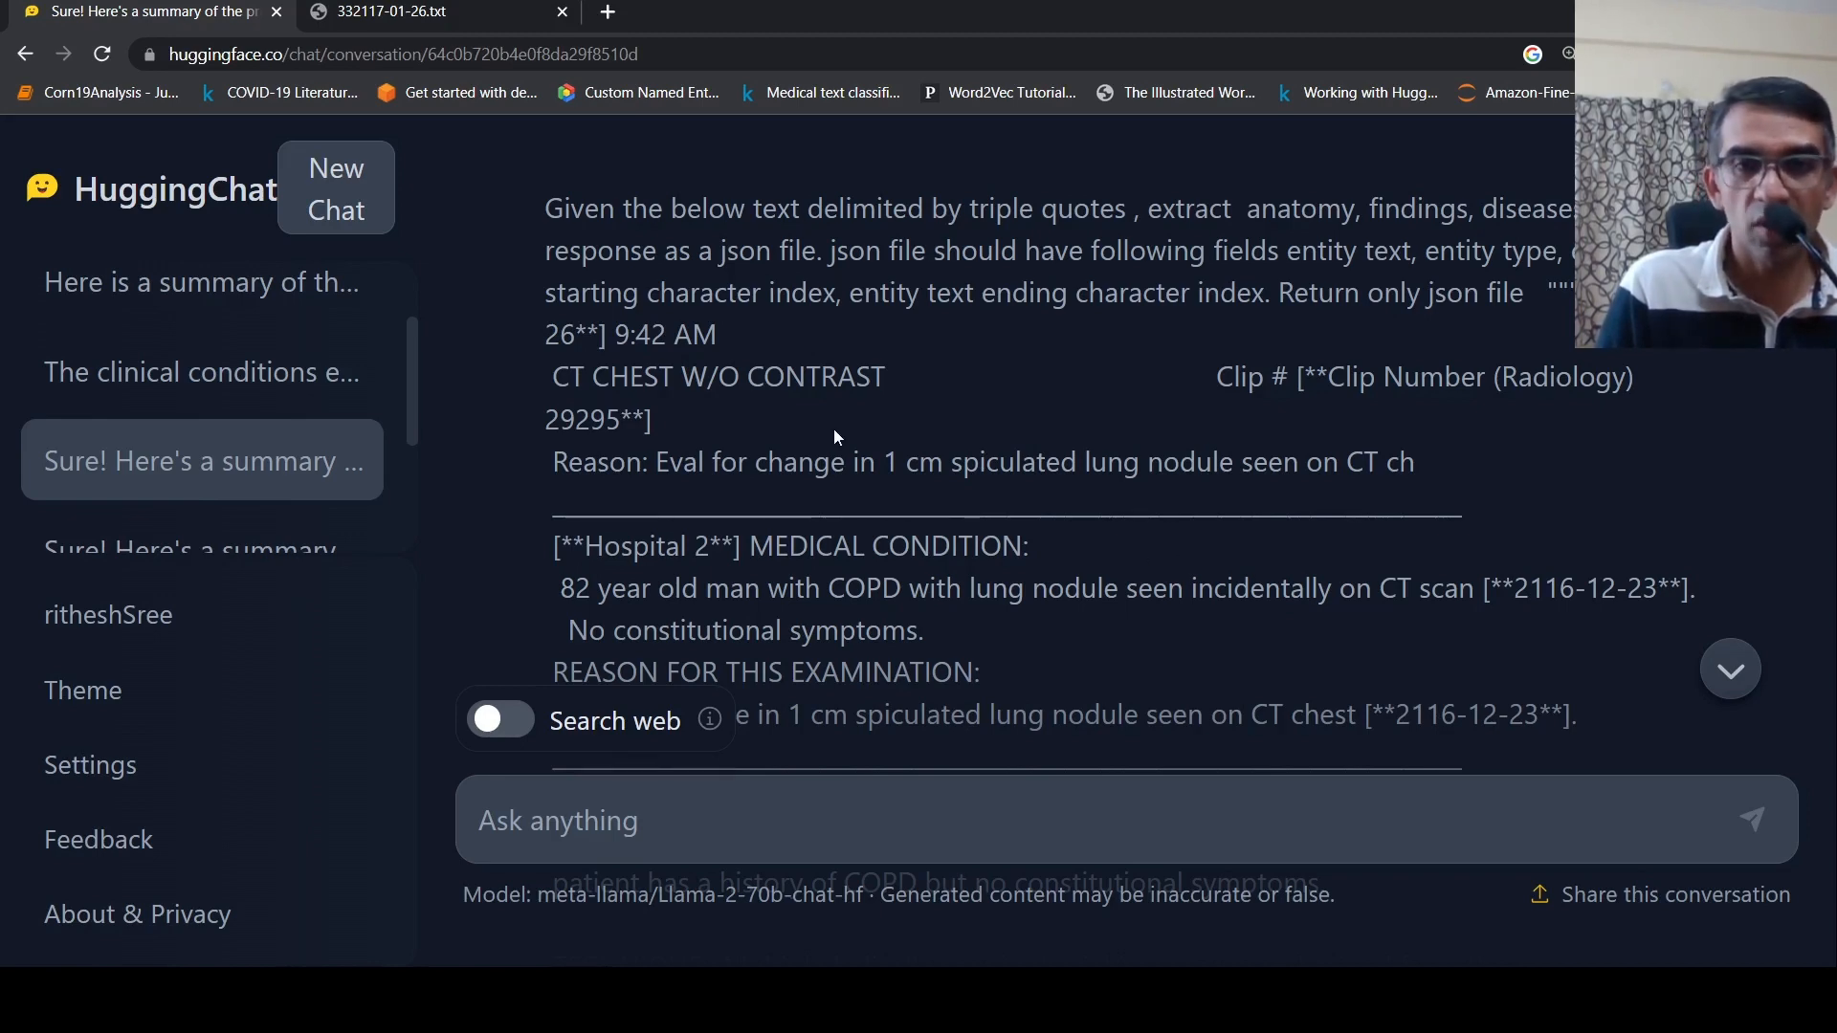
scroll(1019, 422, "down", 2)
scroll(1019, 423, "down", 1)
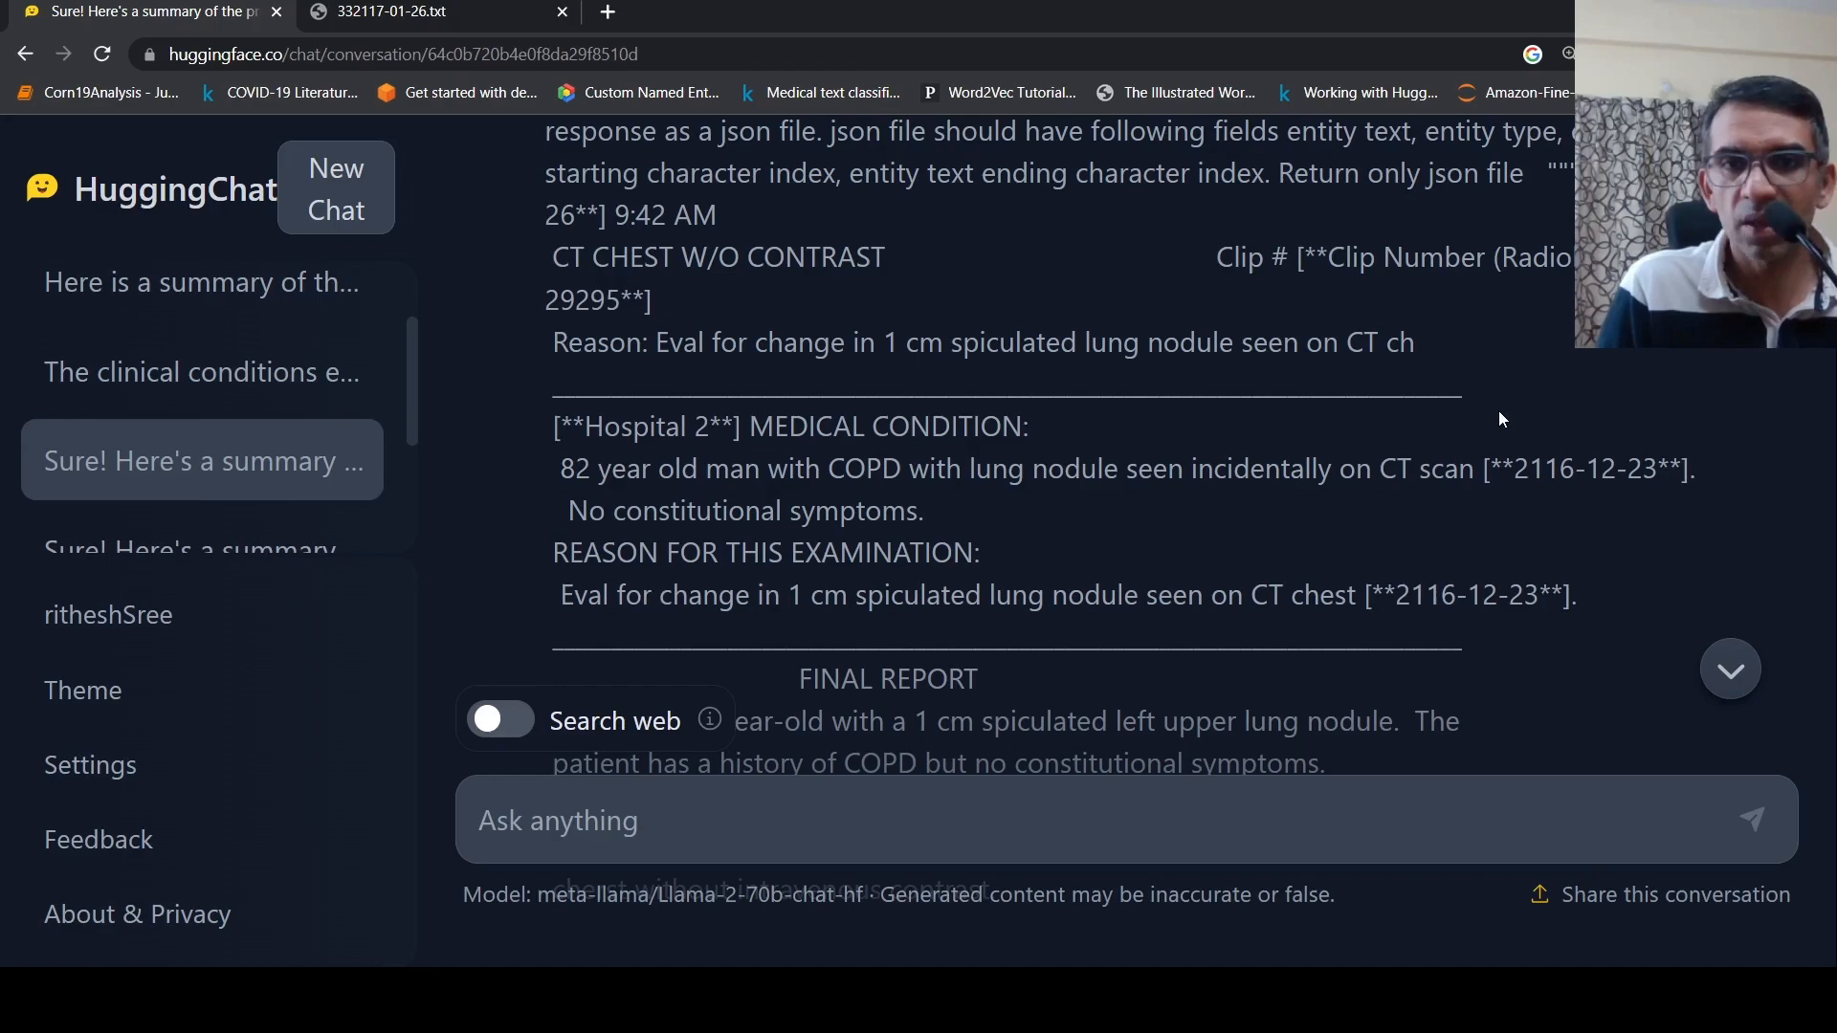
scroll(1499, 413, "down", 5)
scroll(1492, 417, "down", 5)
scroll(1492, 420, "down", 5)
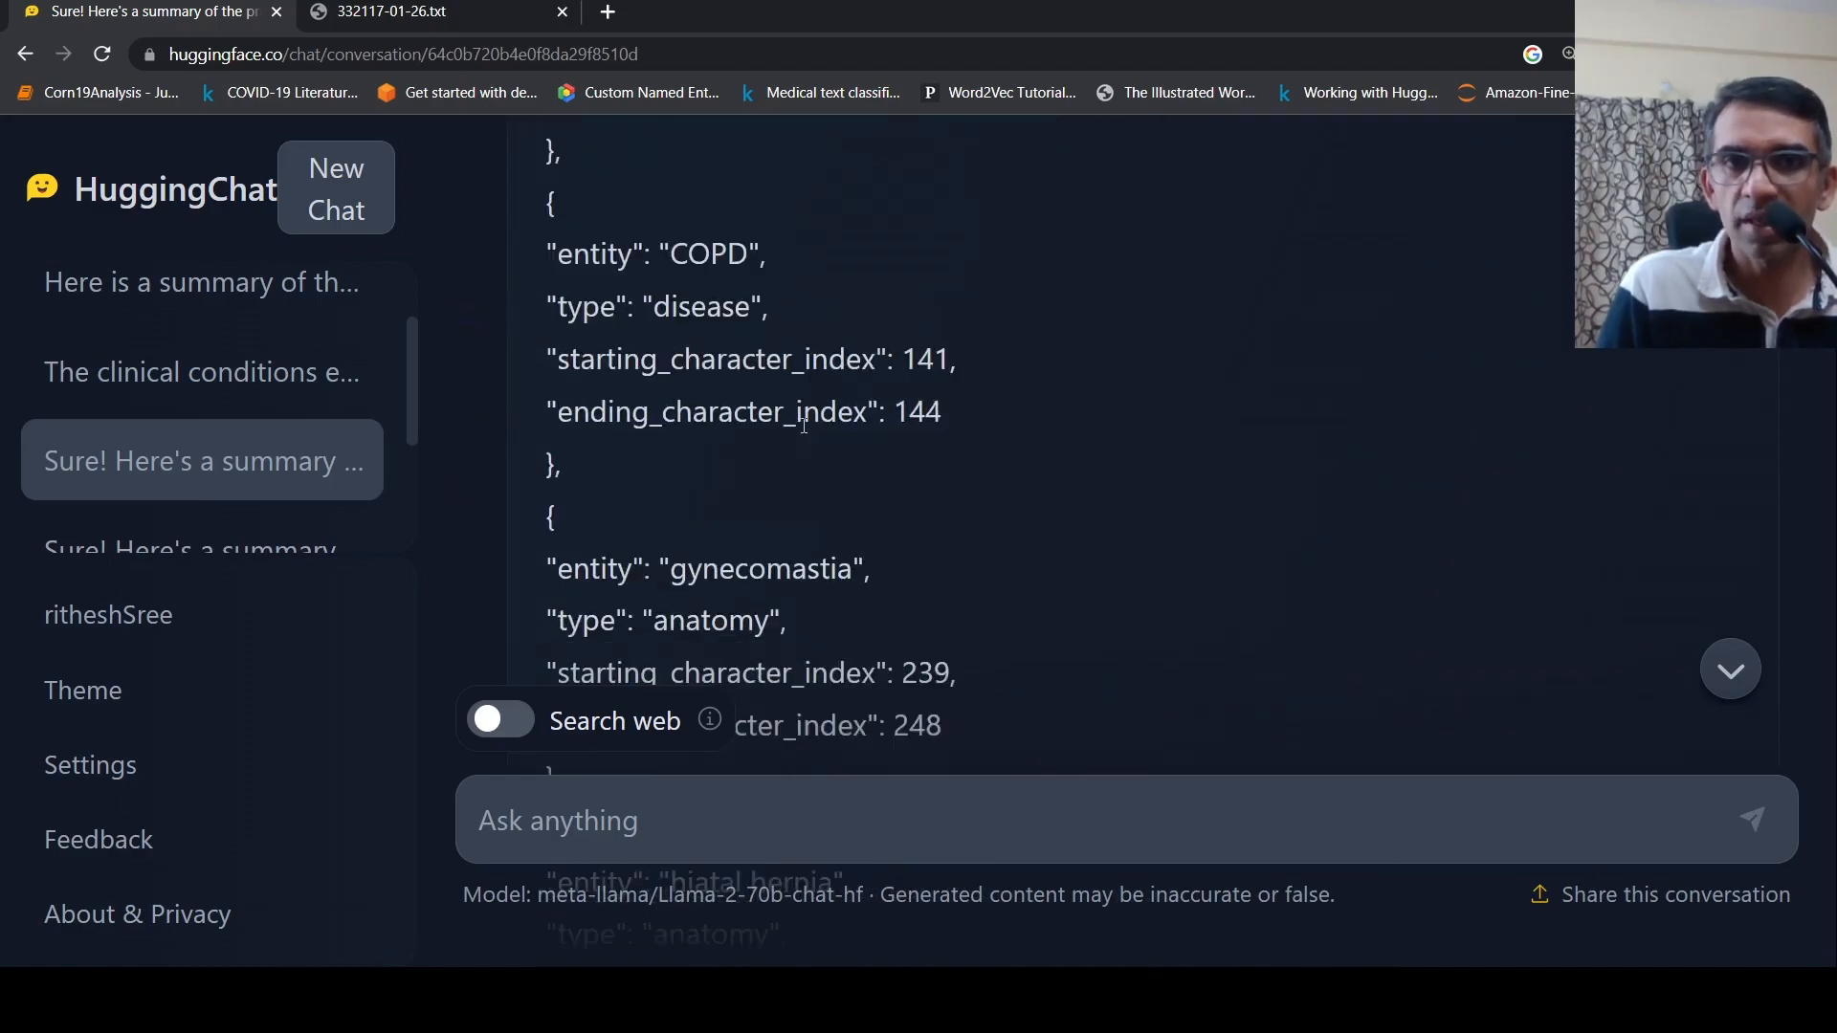
scroll(803, 421, "up", 5)
scroll(798, 444, "up", 5)
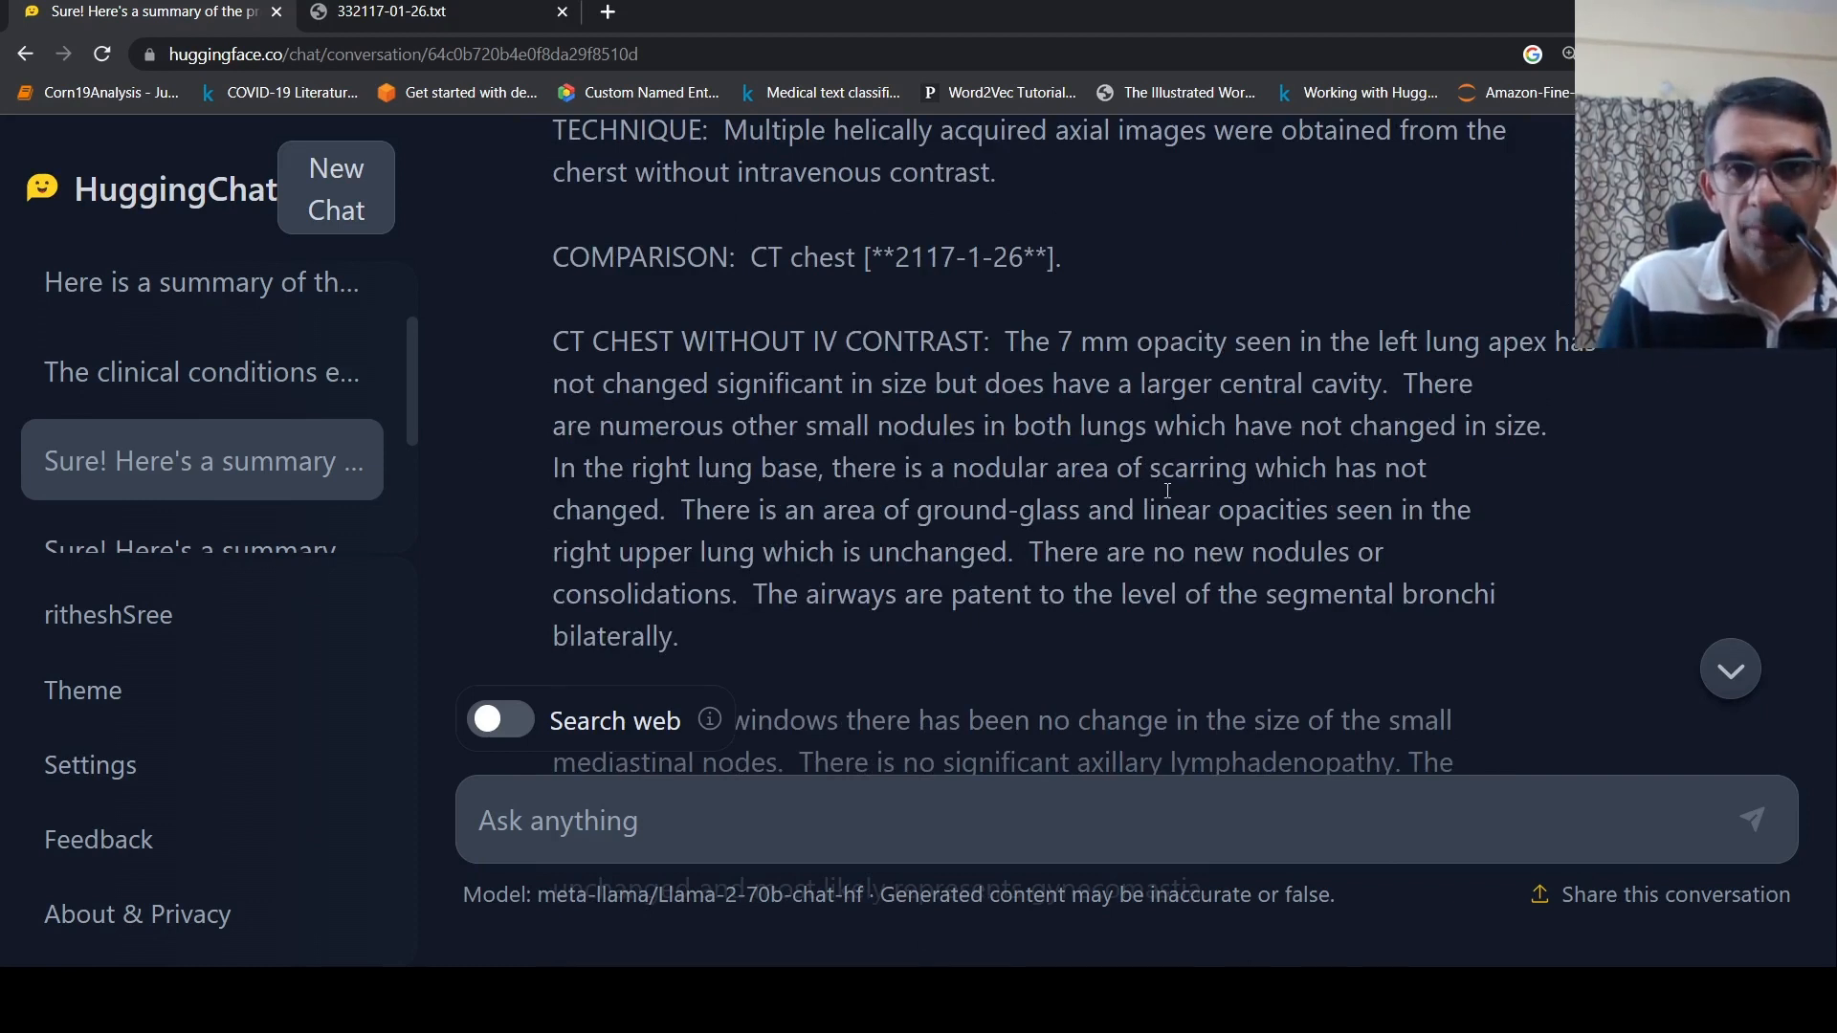
scroll(1166, 490, "up", 5)
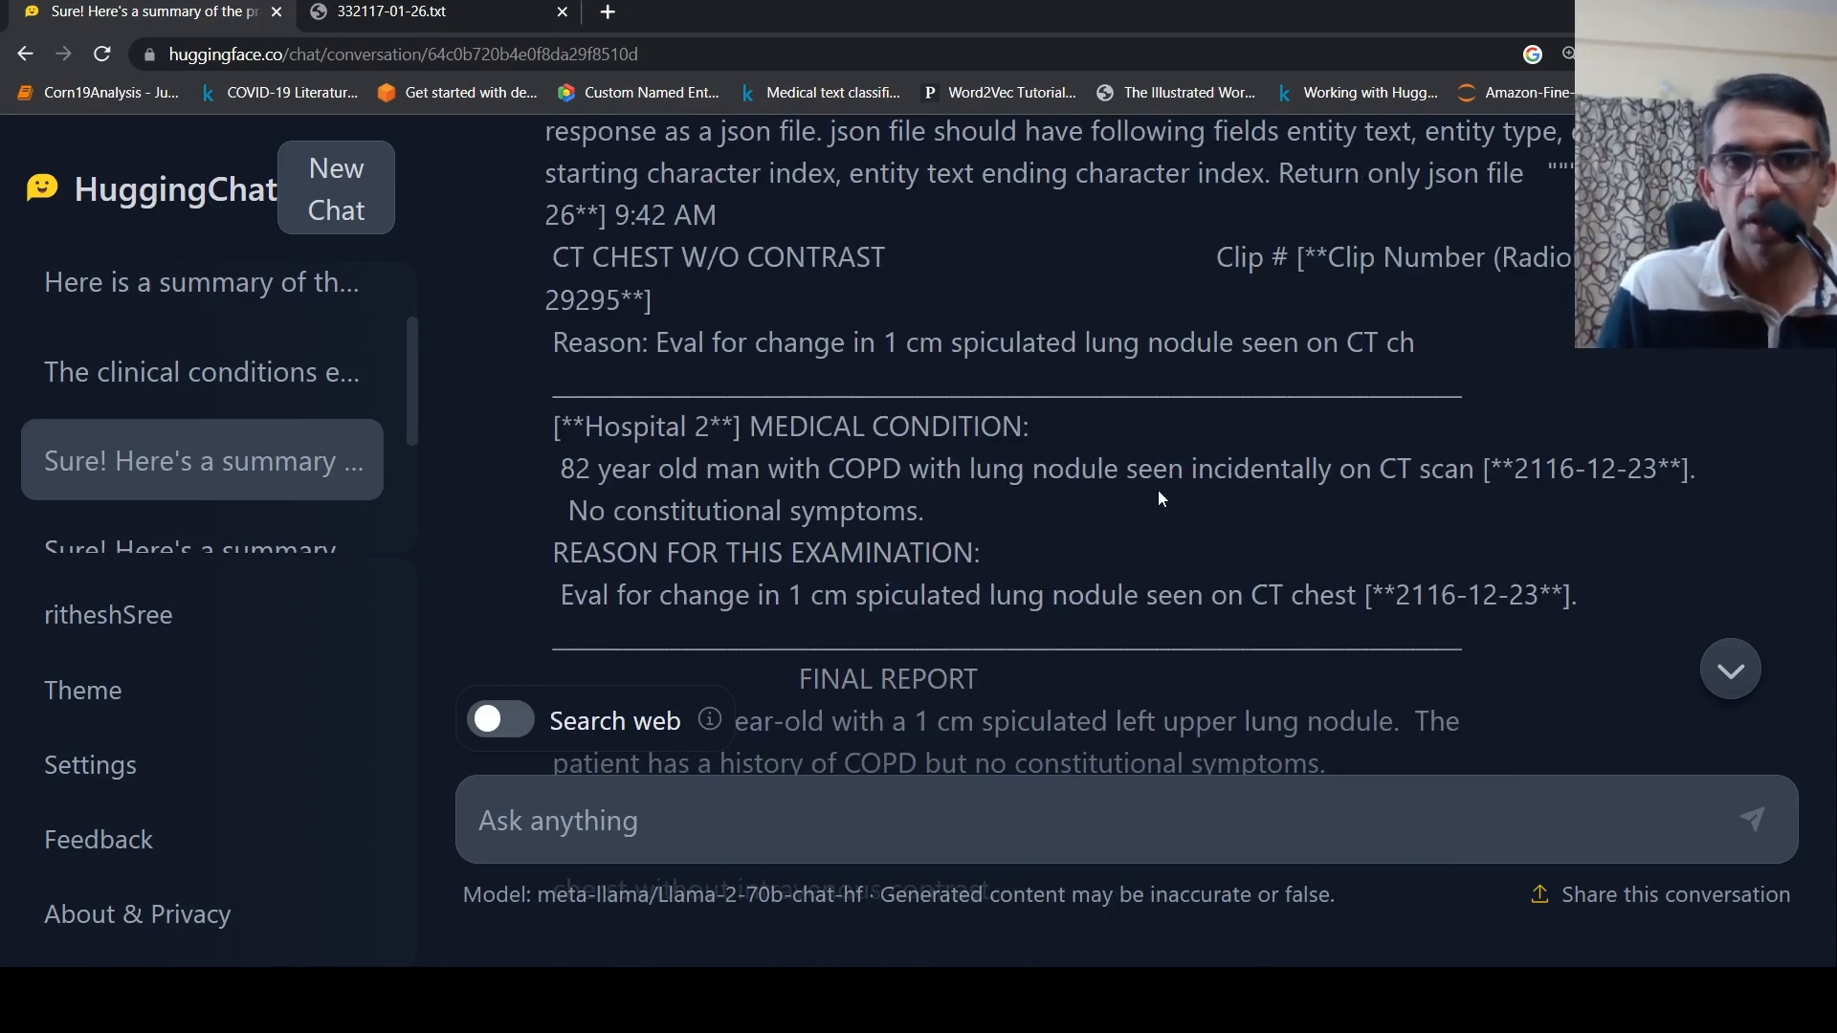
Switch to 'The clinical conditions e...' conversation listing conditions the CT chest report excludes
left_click(201, 372)
scroll(1489, 420, "up", 3)
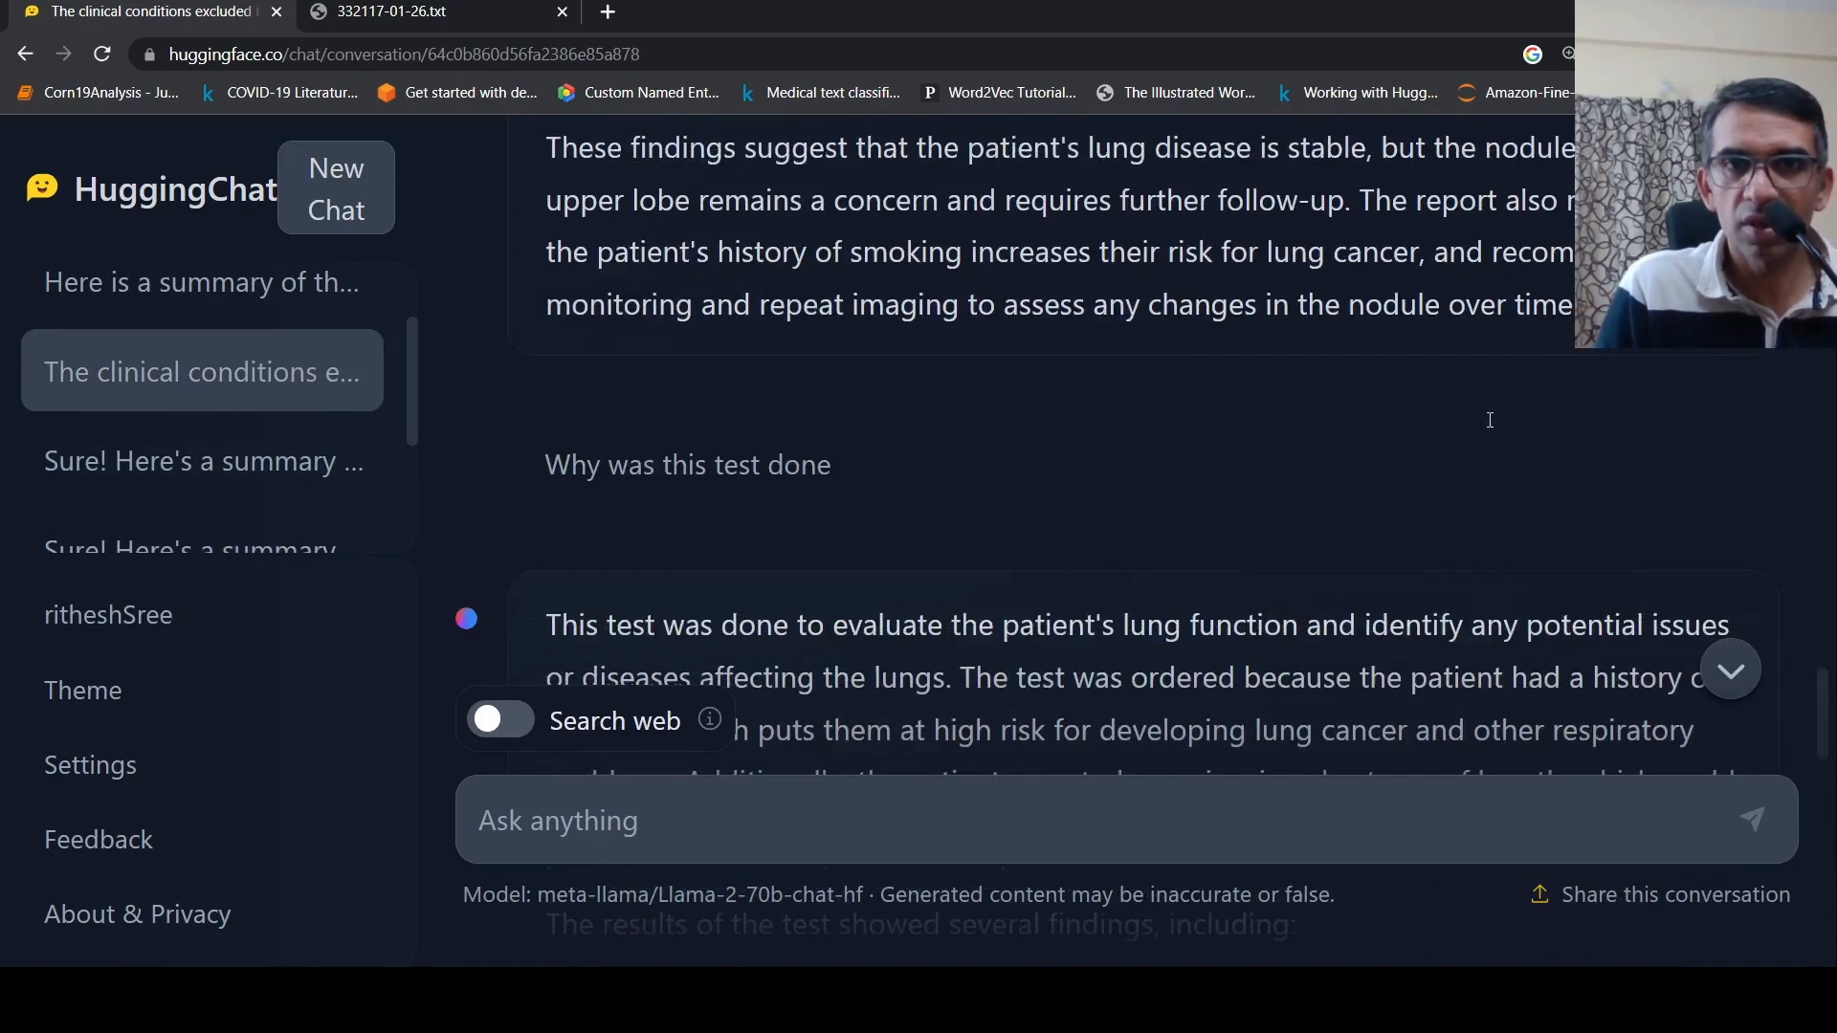
scroll(1491, 420, "up", 5)
scroll(1491, 420, "up", 5)
scroll(1491, 419, "up", 5)
scroll(1490, 419, "up", 5)
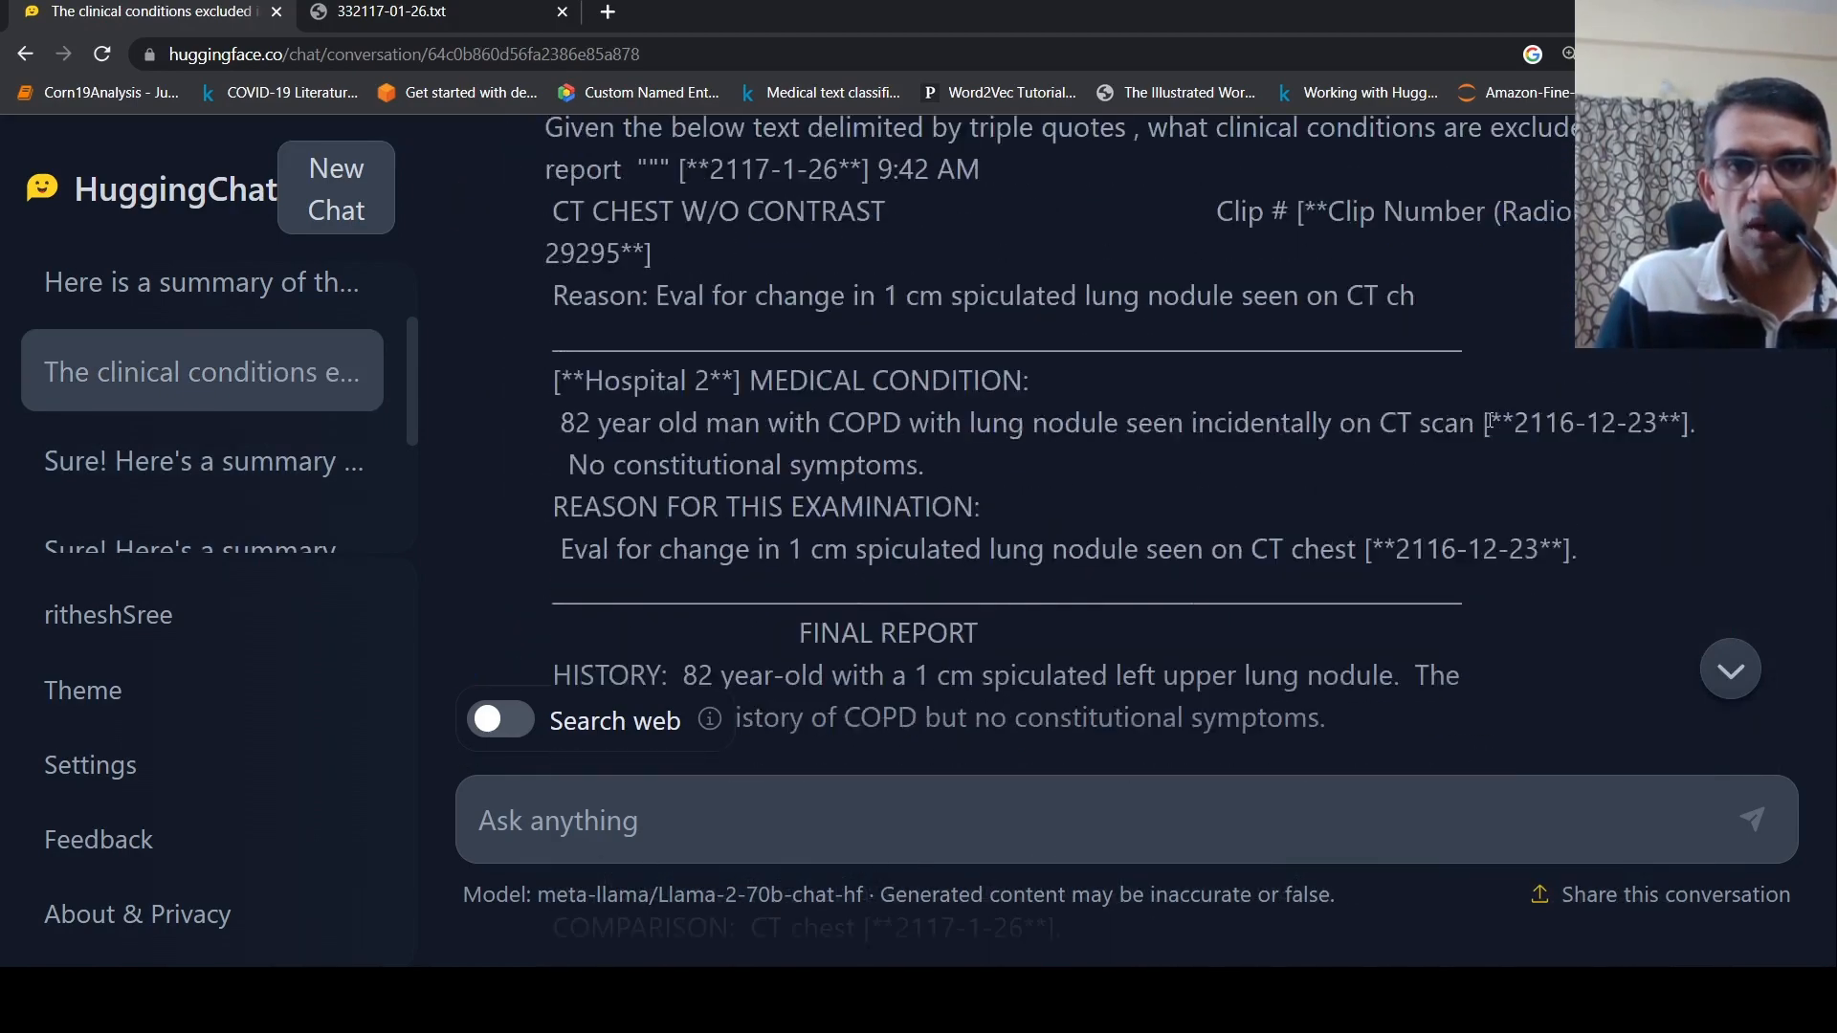
scroll(1490, 419, "up", 1)
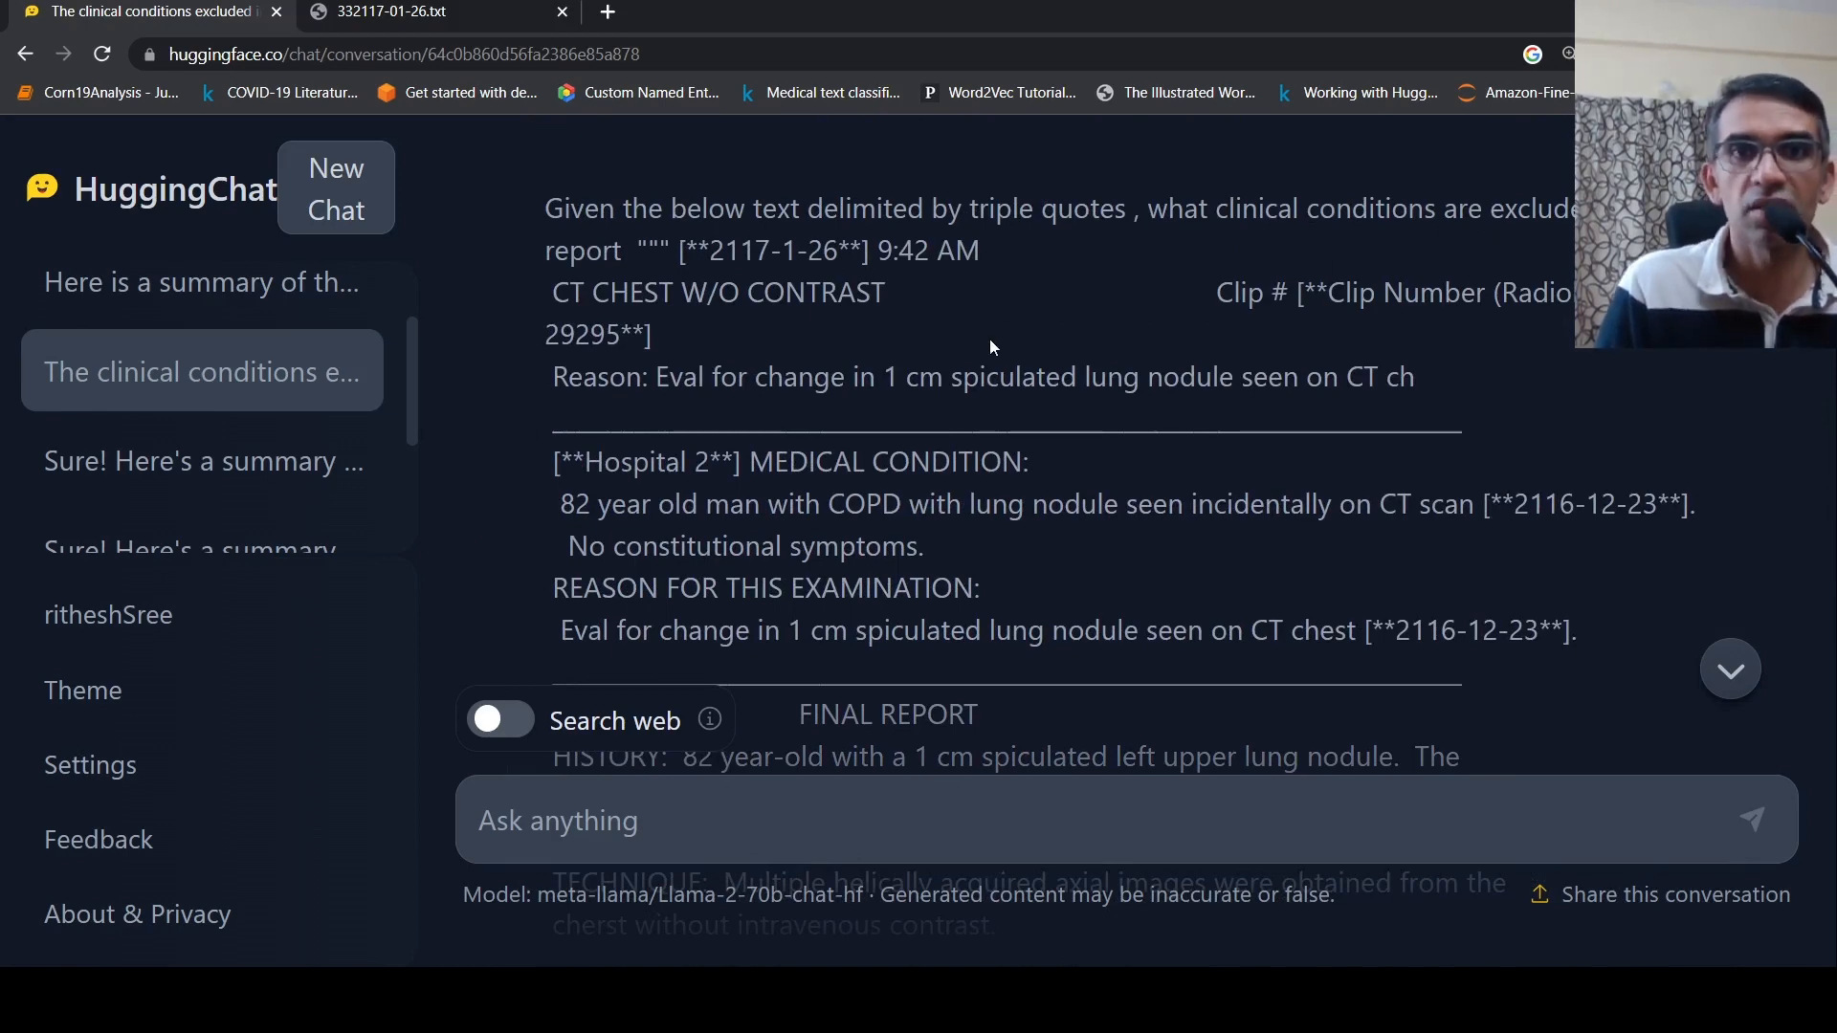
scroll(1017, 371, "down", 3)
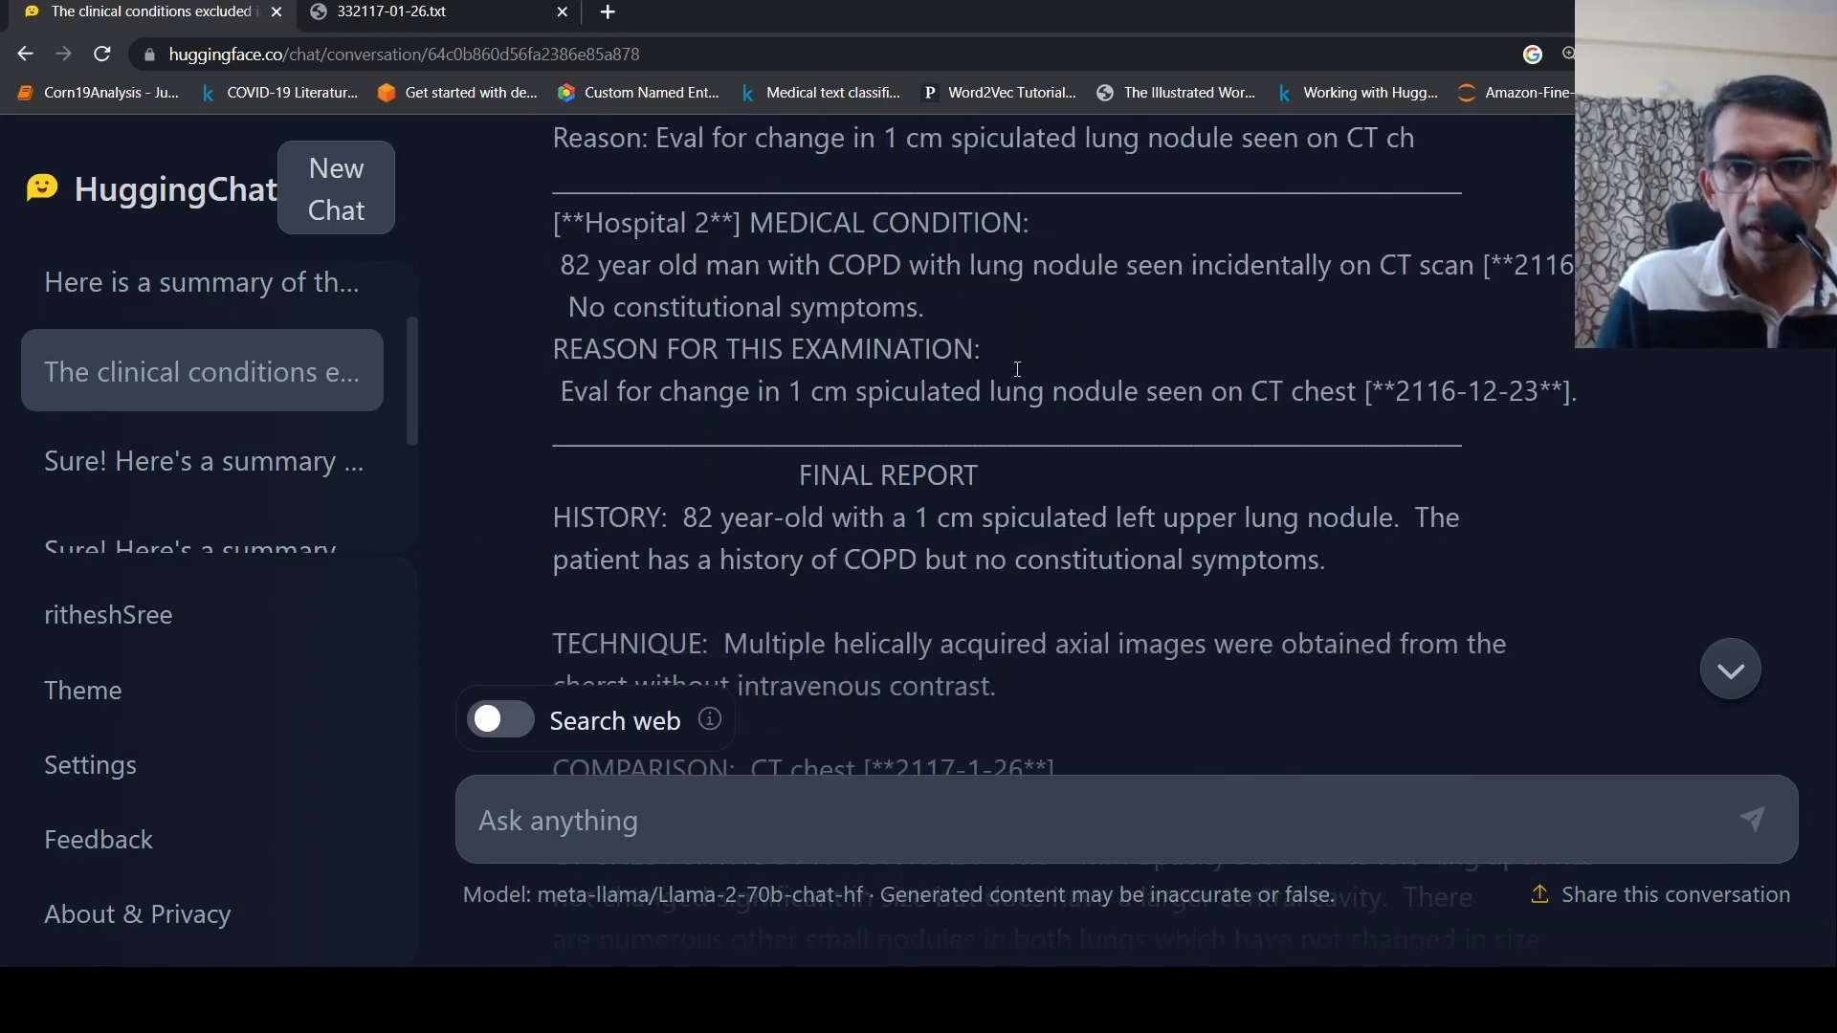
scroll(1024, 448, "down", 4)
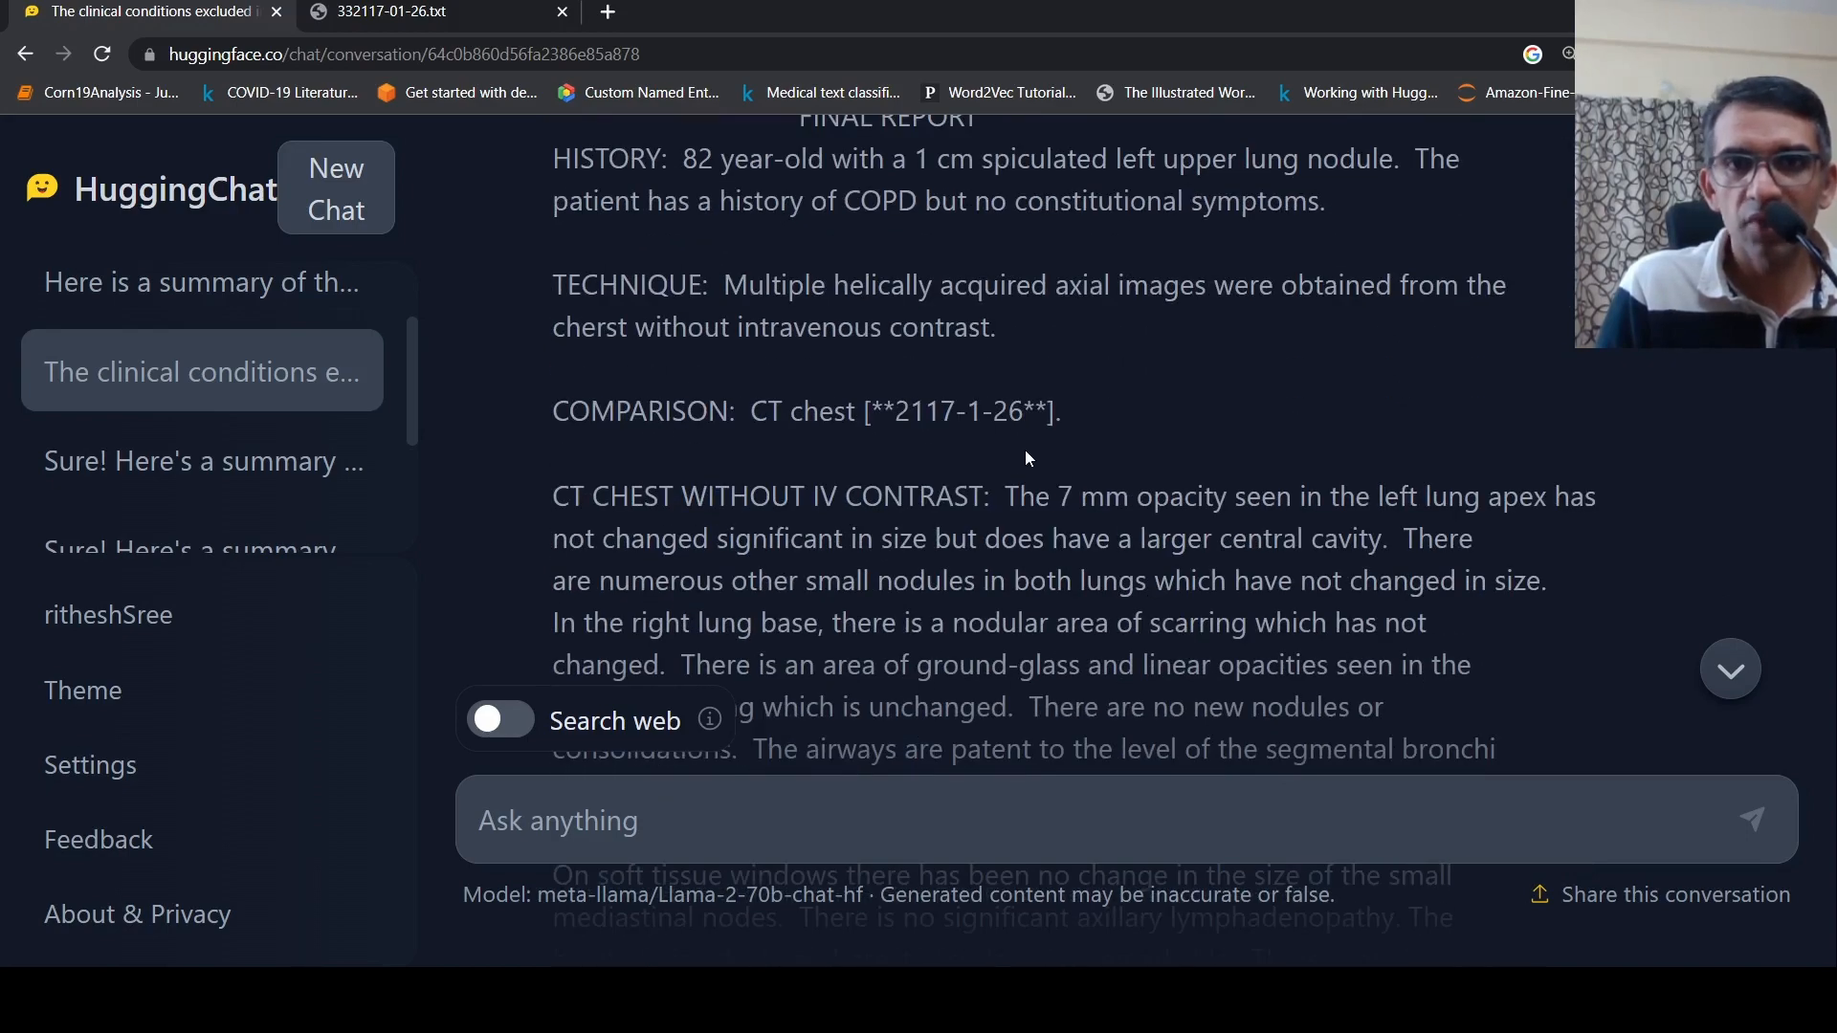
scroll(1025, 450, "down", 4)
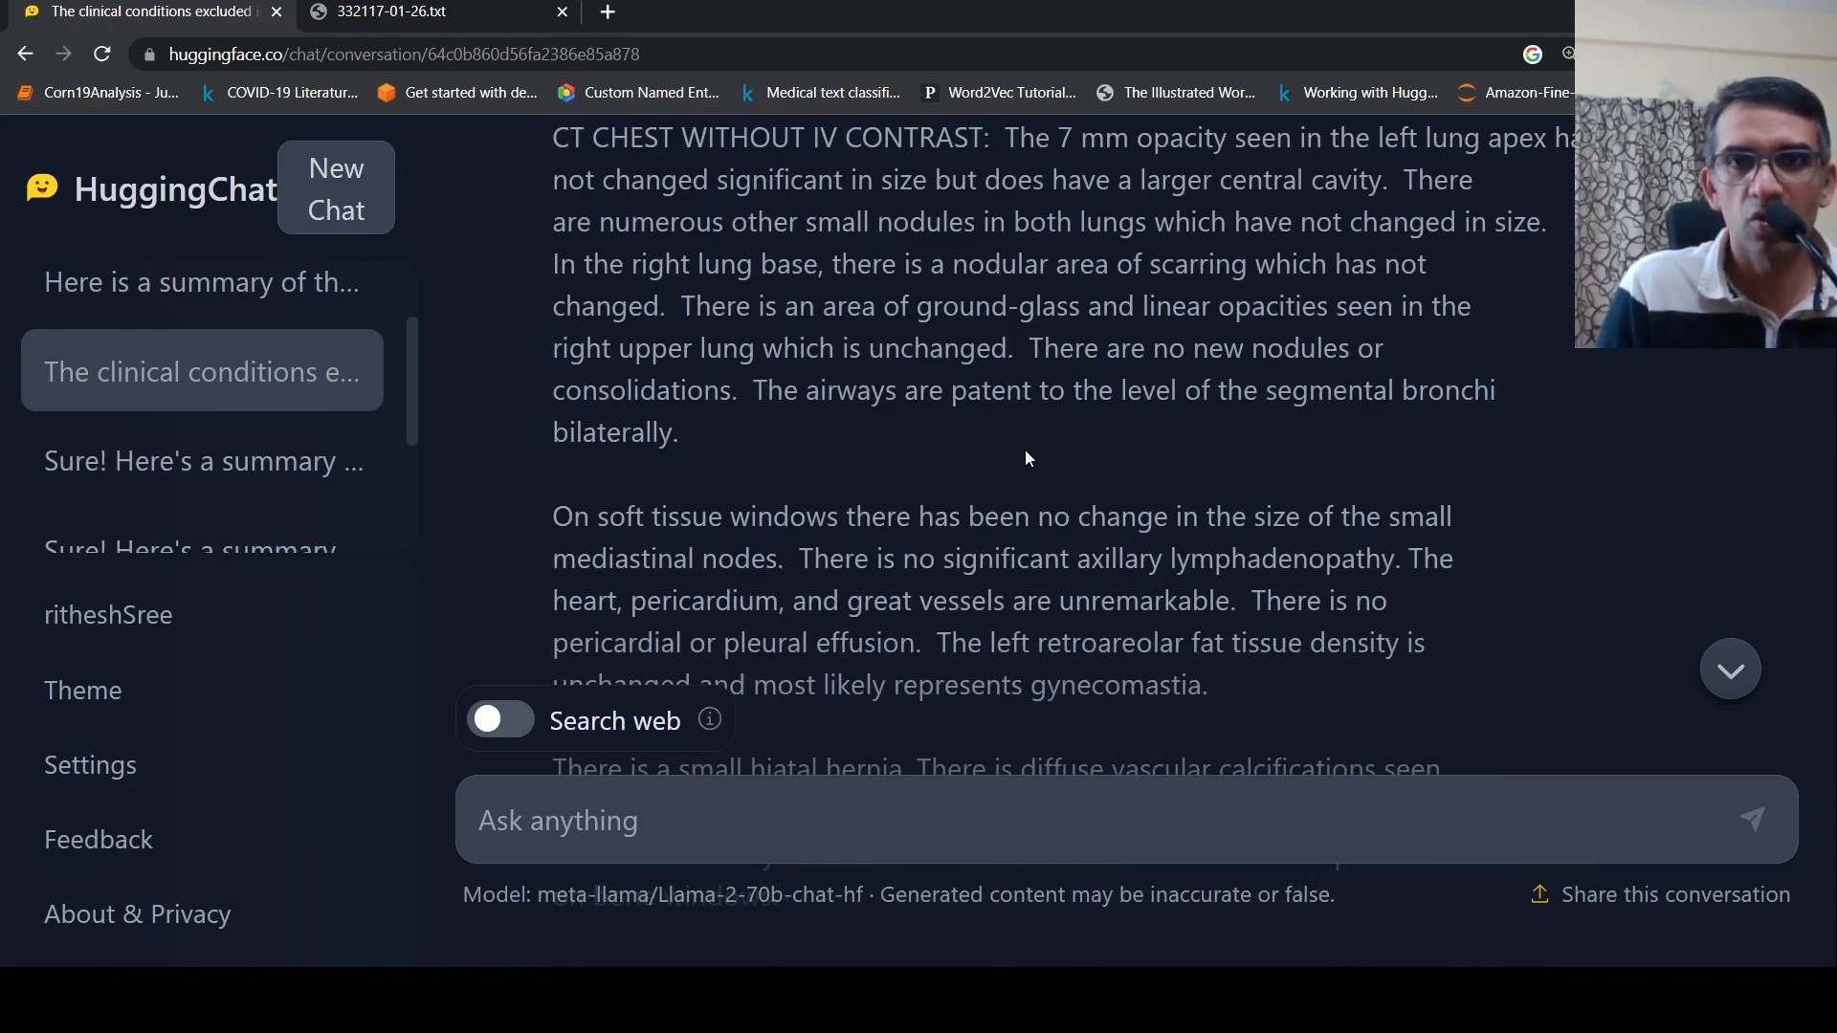
scroll(1025, 449, "down", 5)
scroll(1026, 450, "down", 4)
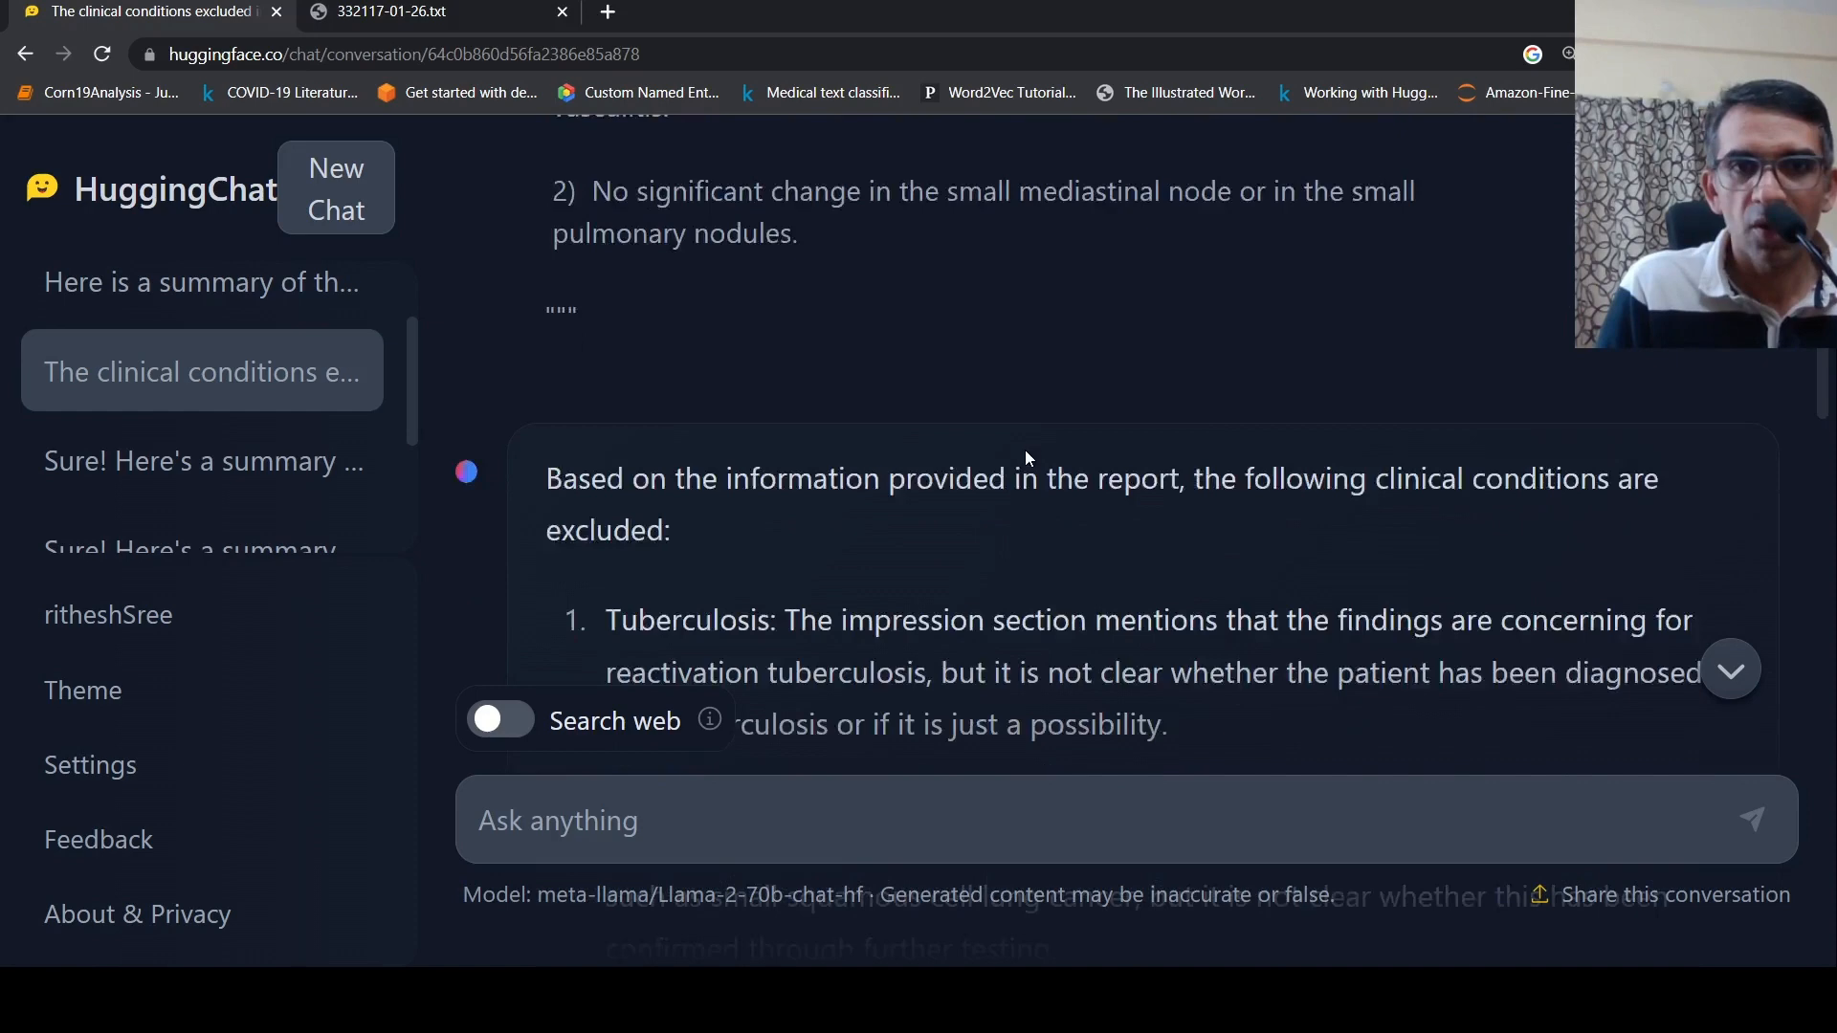
scroll(1025, 450, "down", 2)
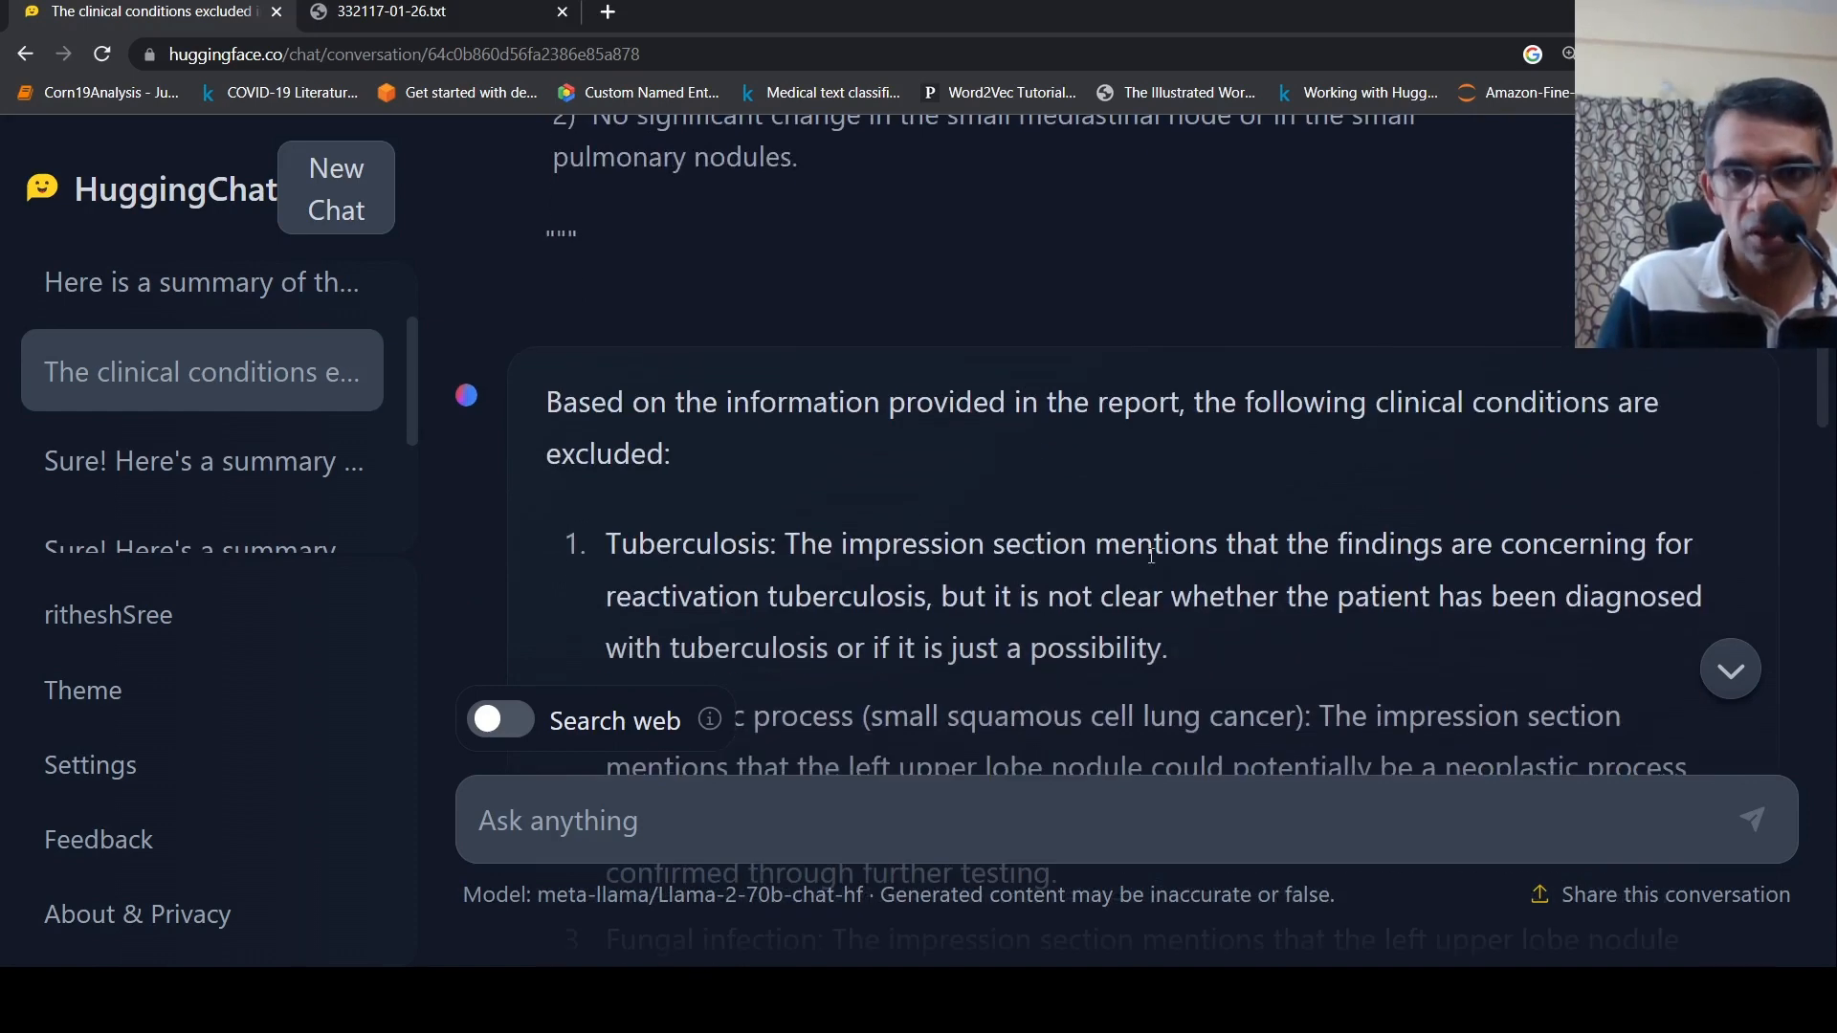
scroll(1201, 490, "up", 3)
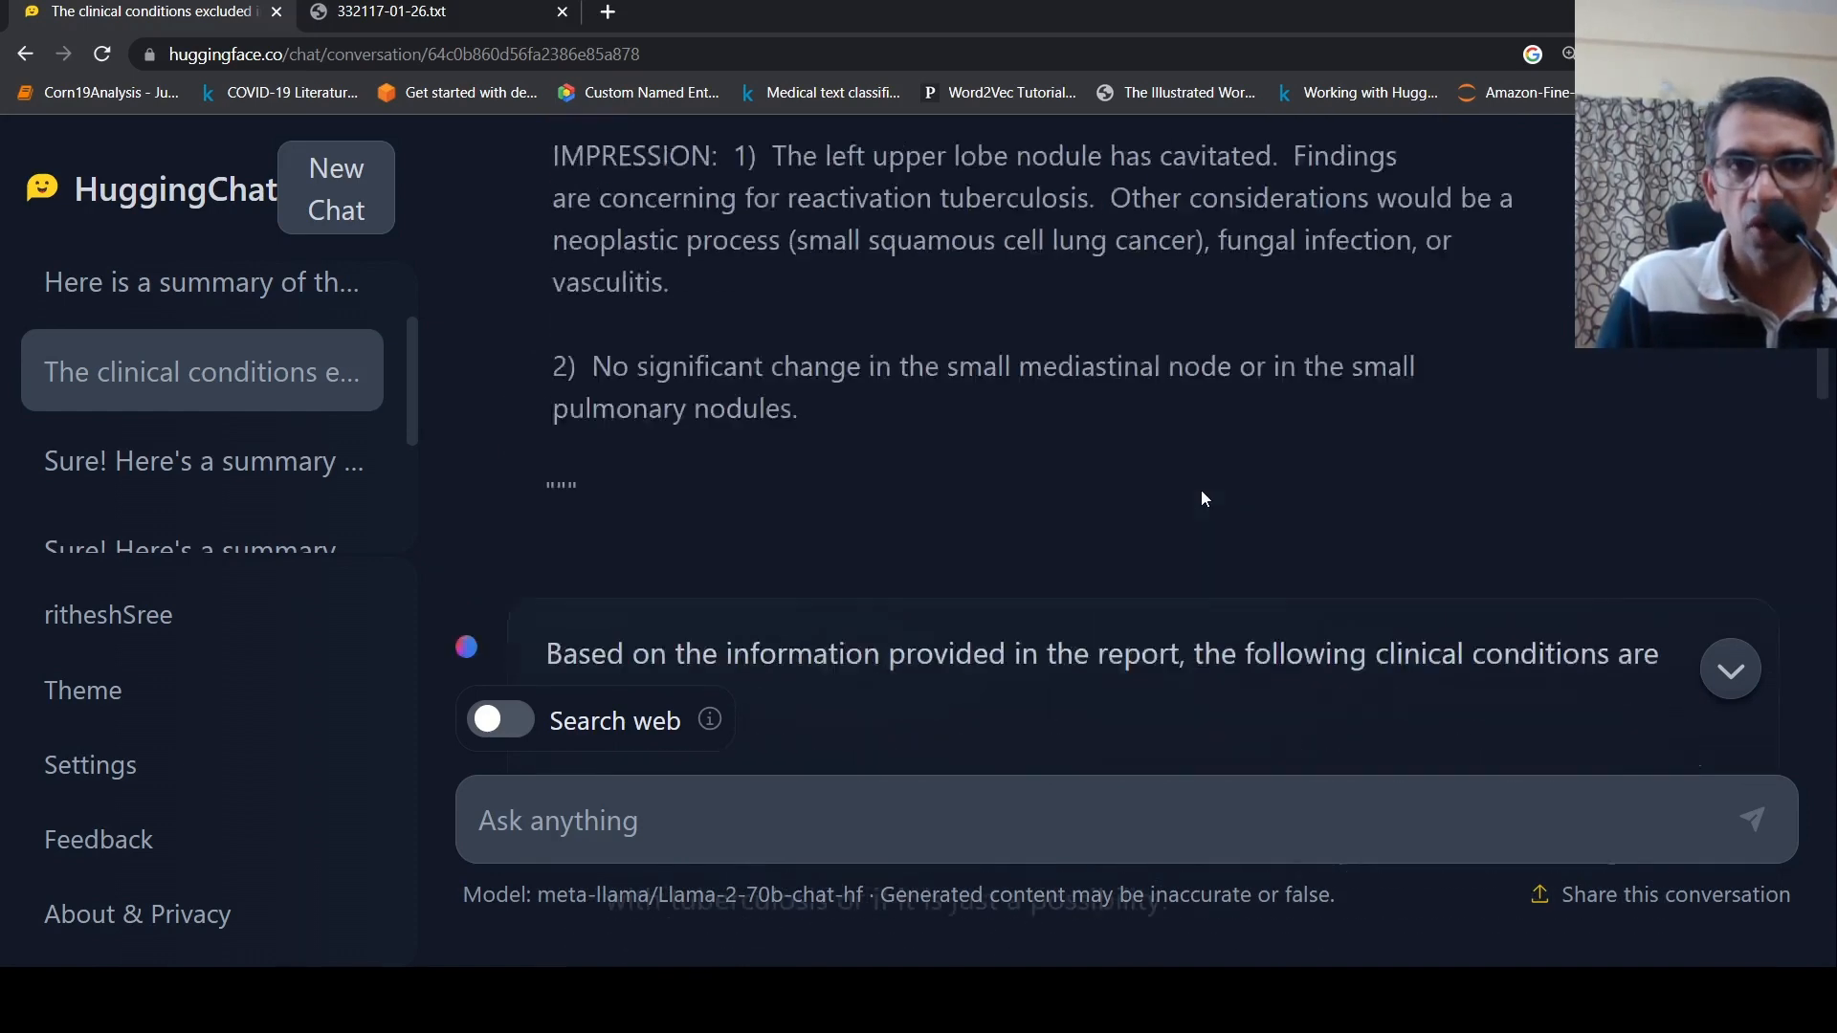
scroll(1201, 490, "up", 2)
scroll(1054, 440, "down", 3)
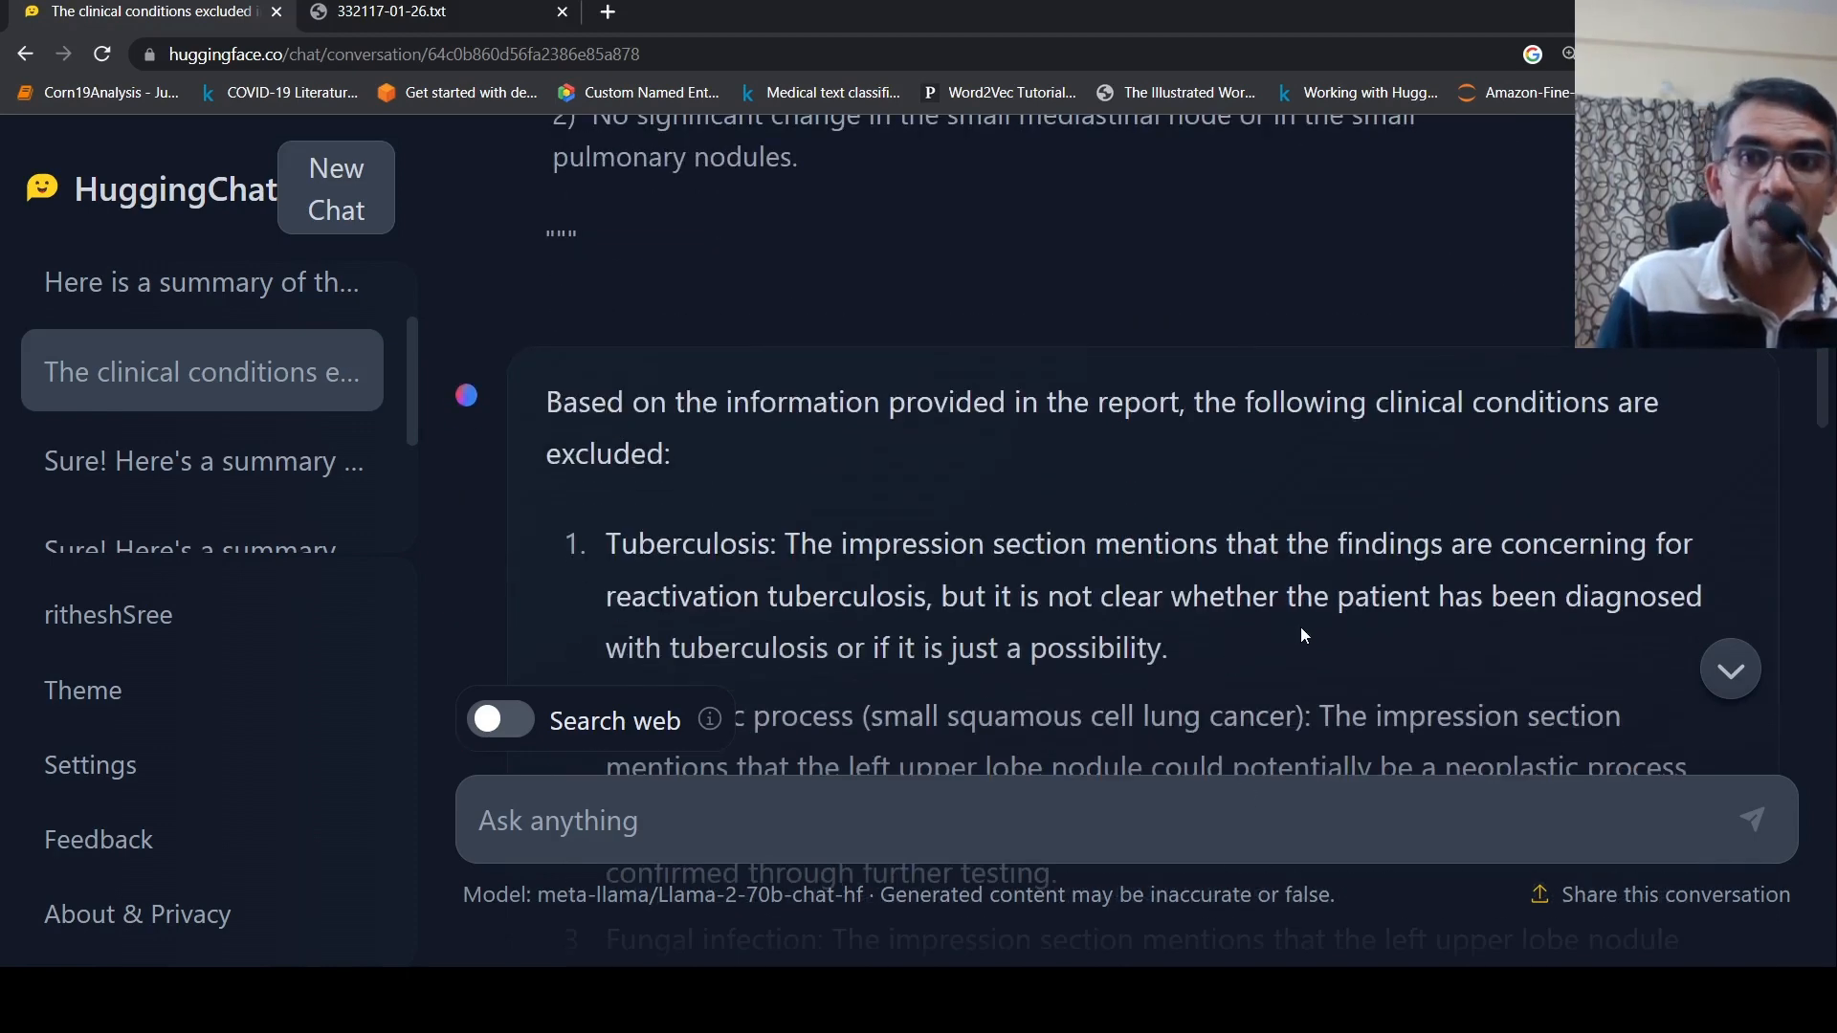
scroll(1302, 627, "down", 2)
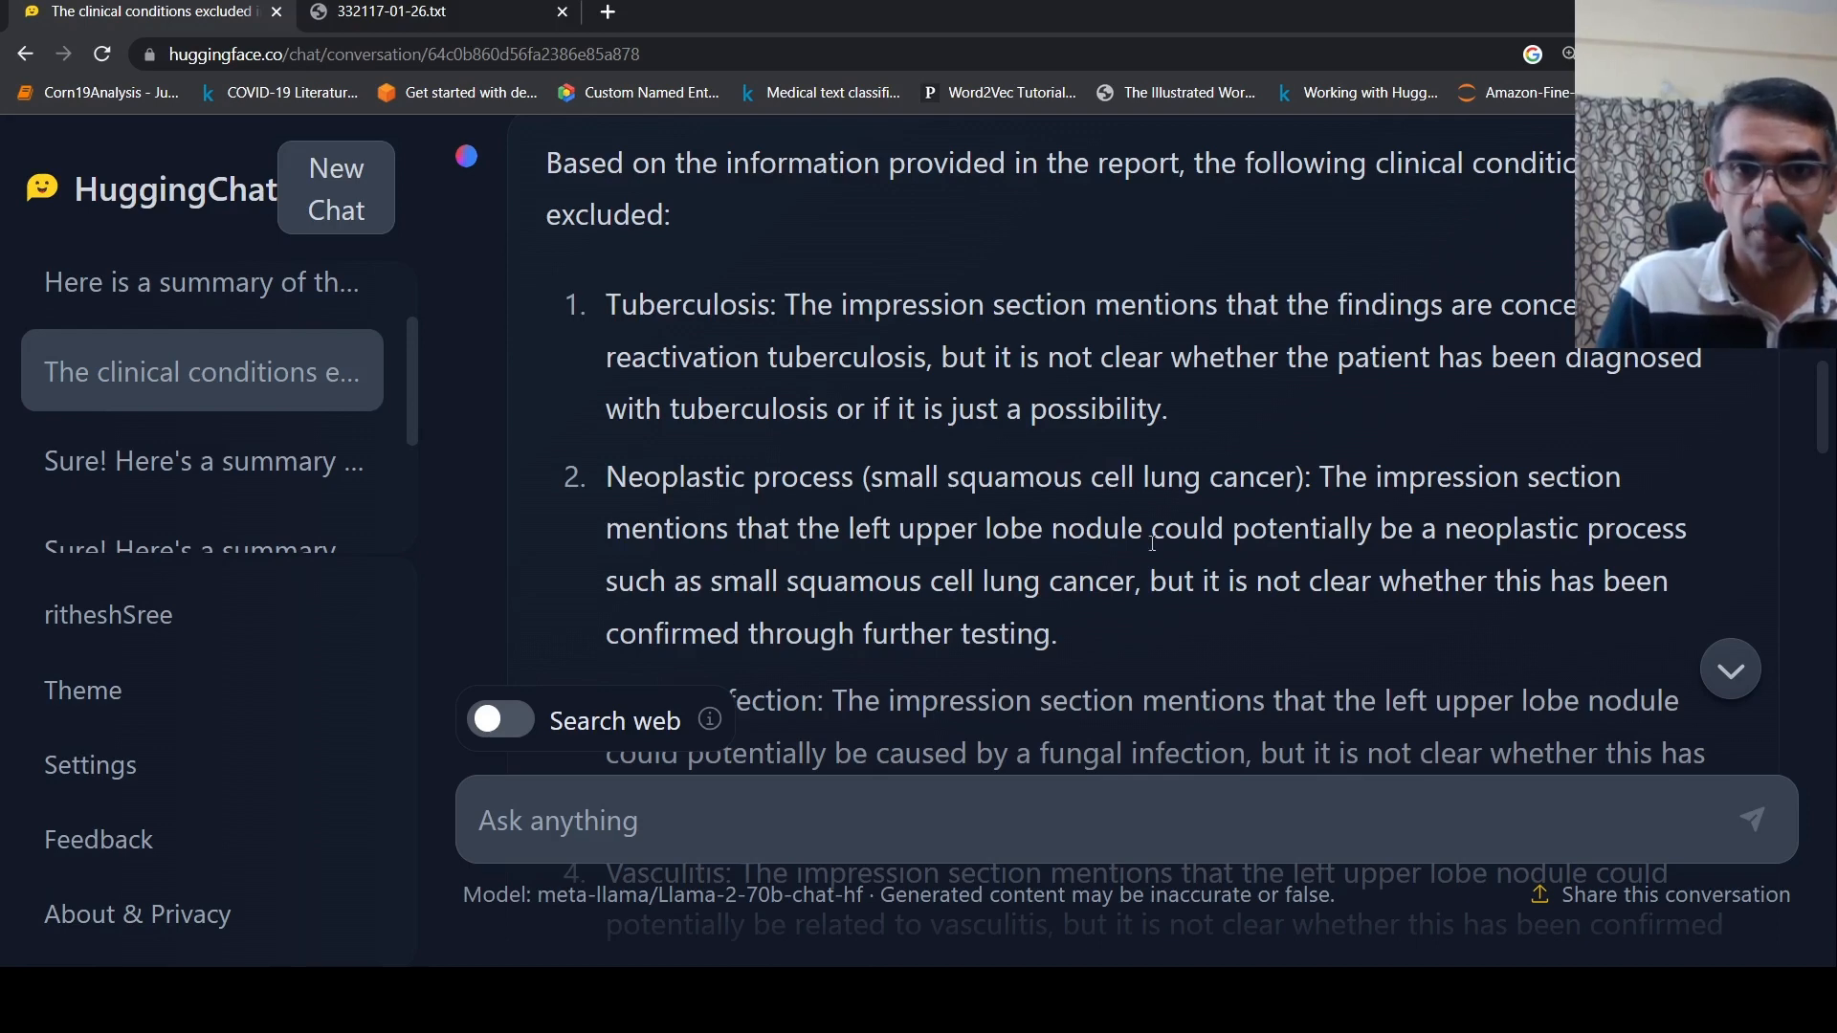
scroll(1153, 538, "down", 3)
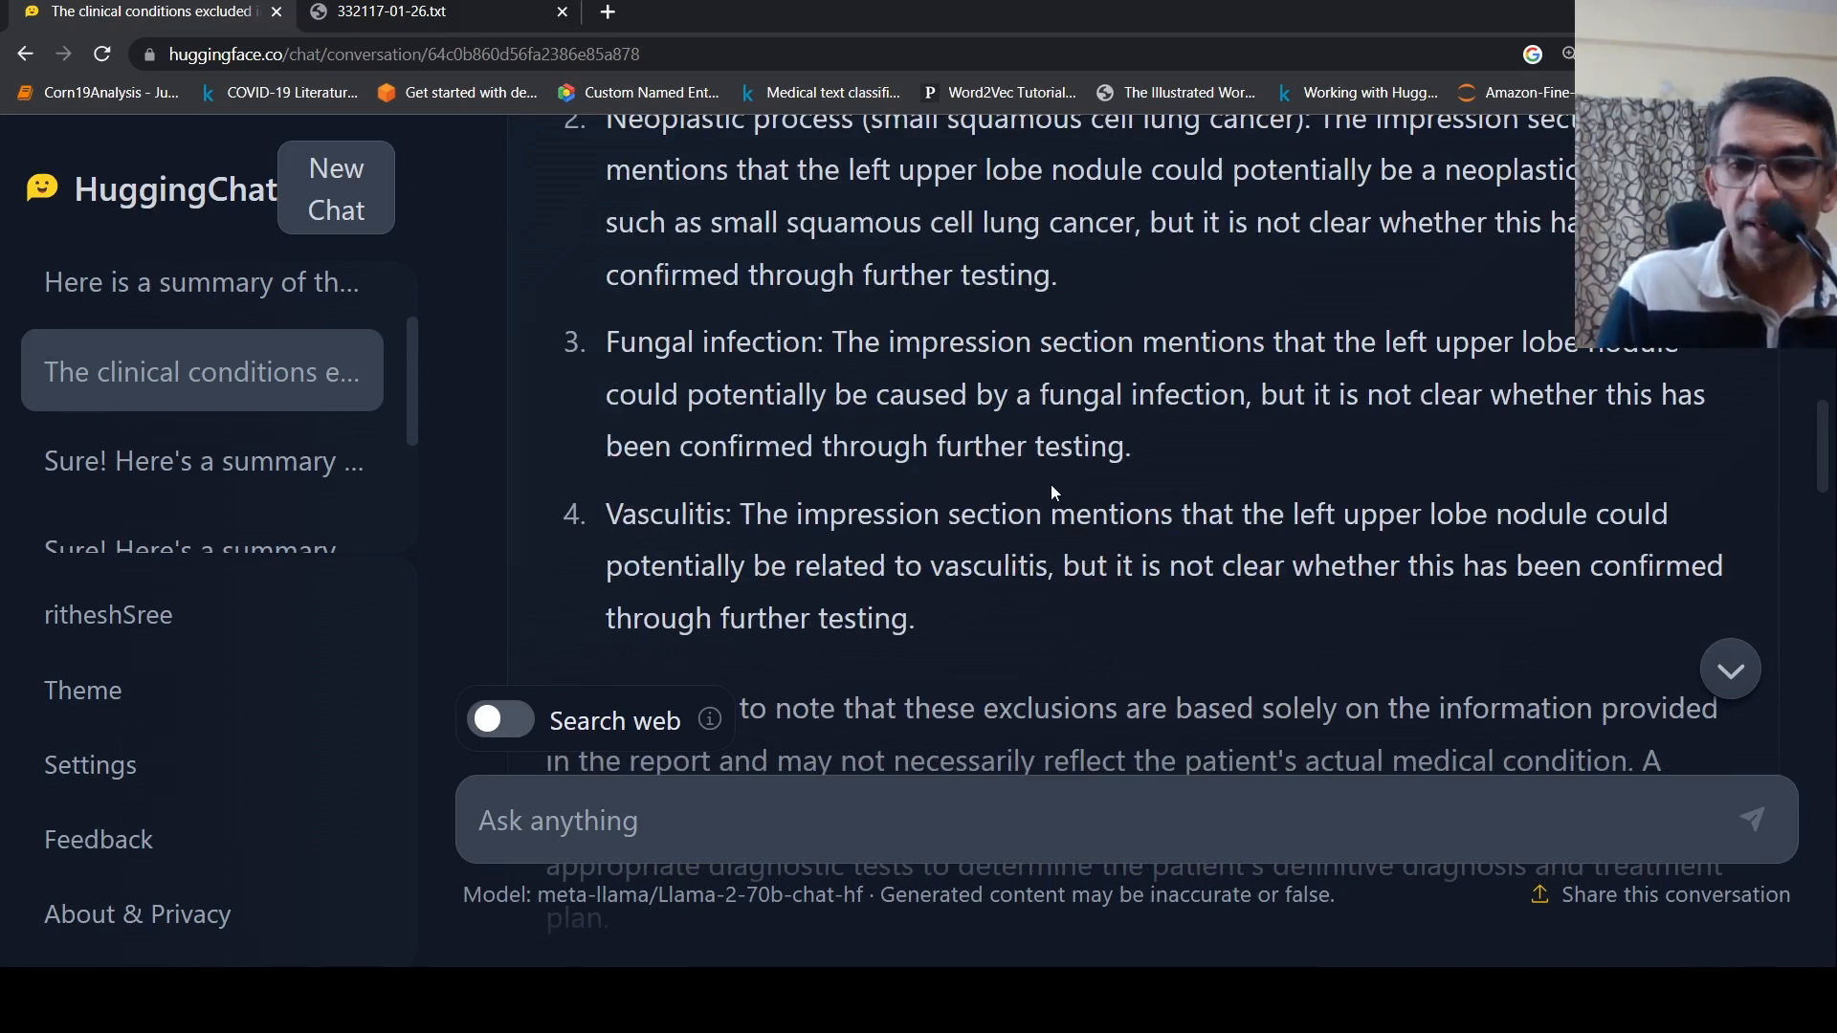
scroll(1050, 484, "up", 5)
scroll(1051, 484, "up", 3)
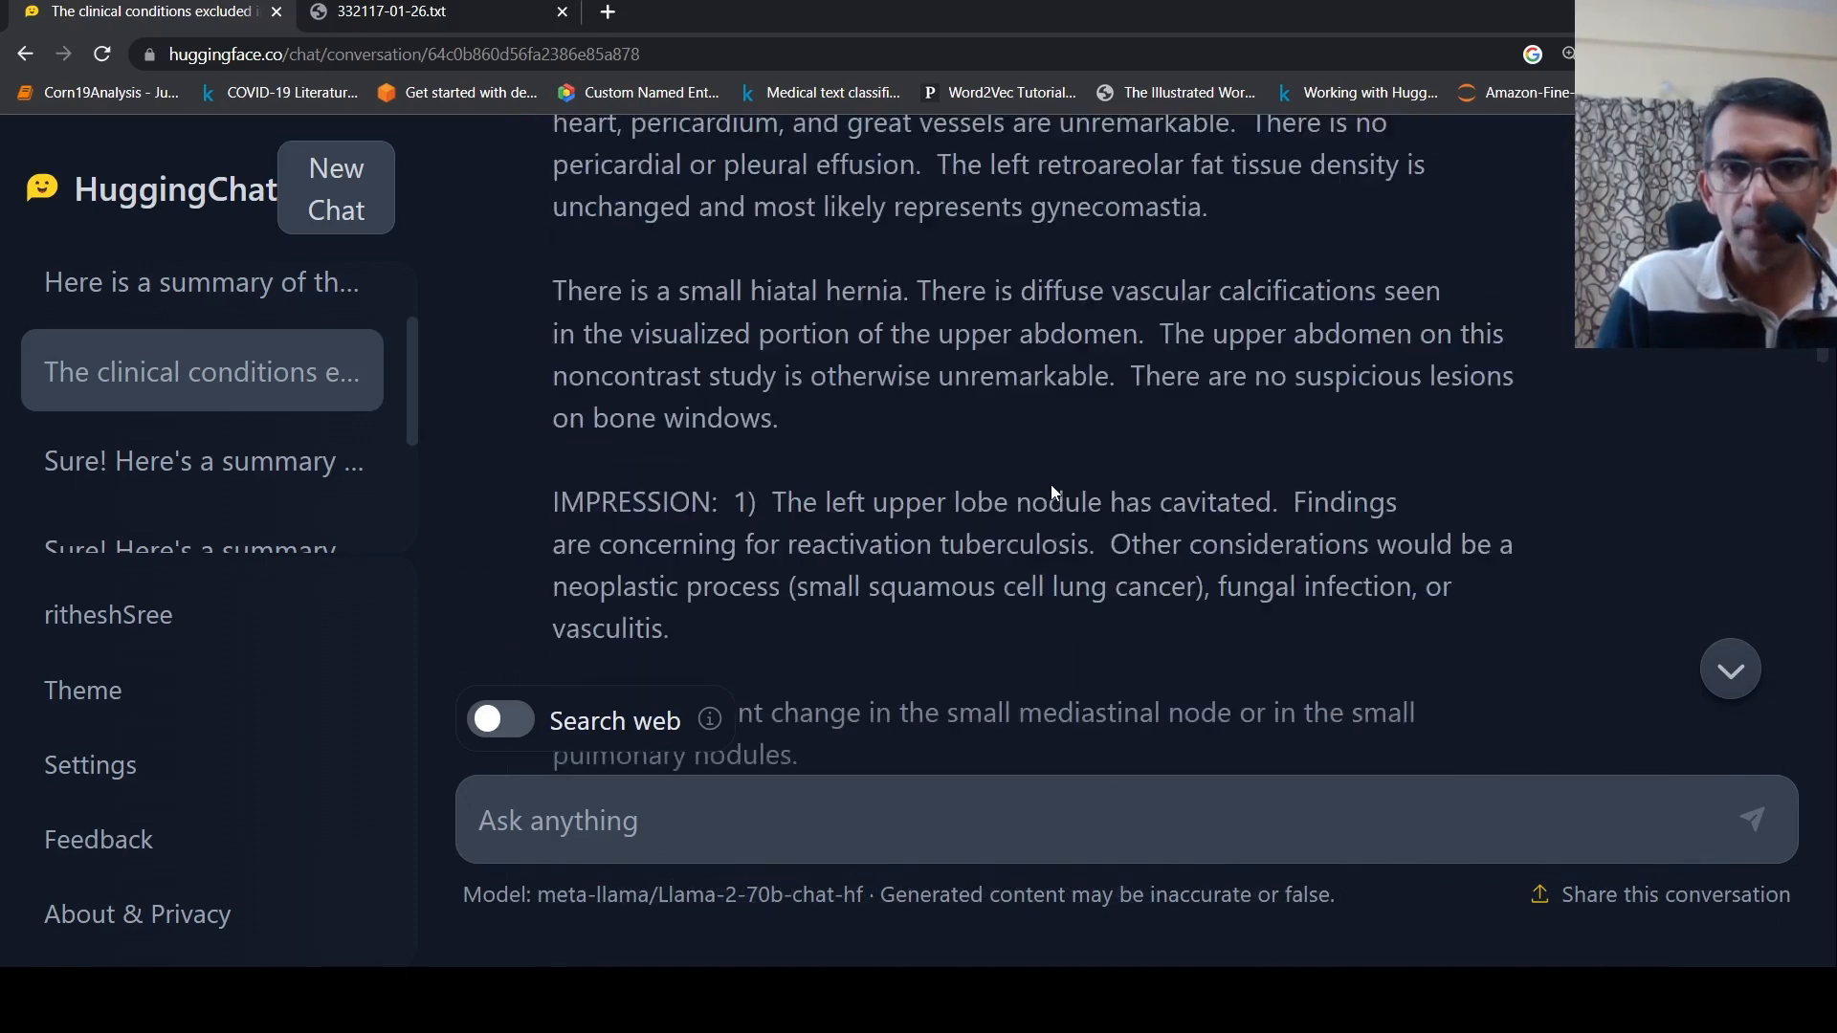
scroll(1051, 484, "up", 3)
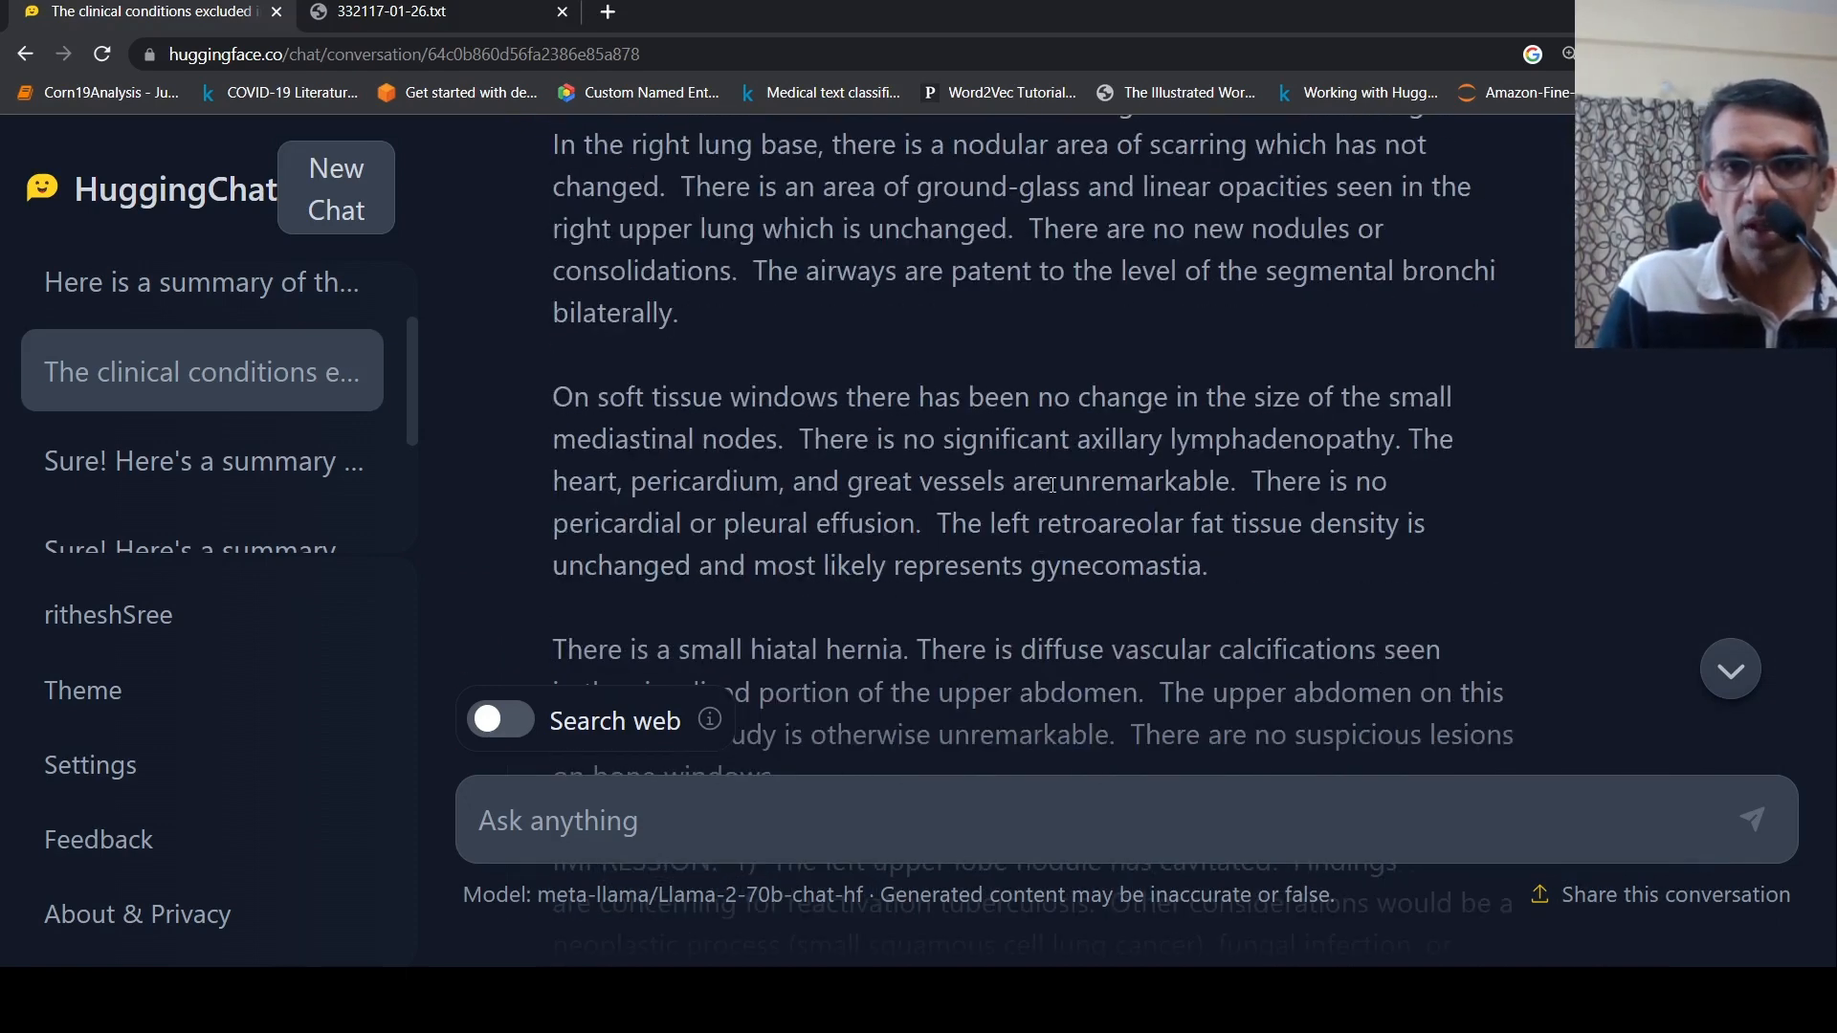
scroll(1052, 486, "up", 2)
scroll(1053, 485, "down", 2)
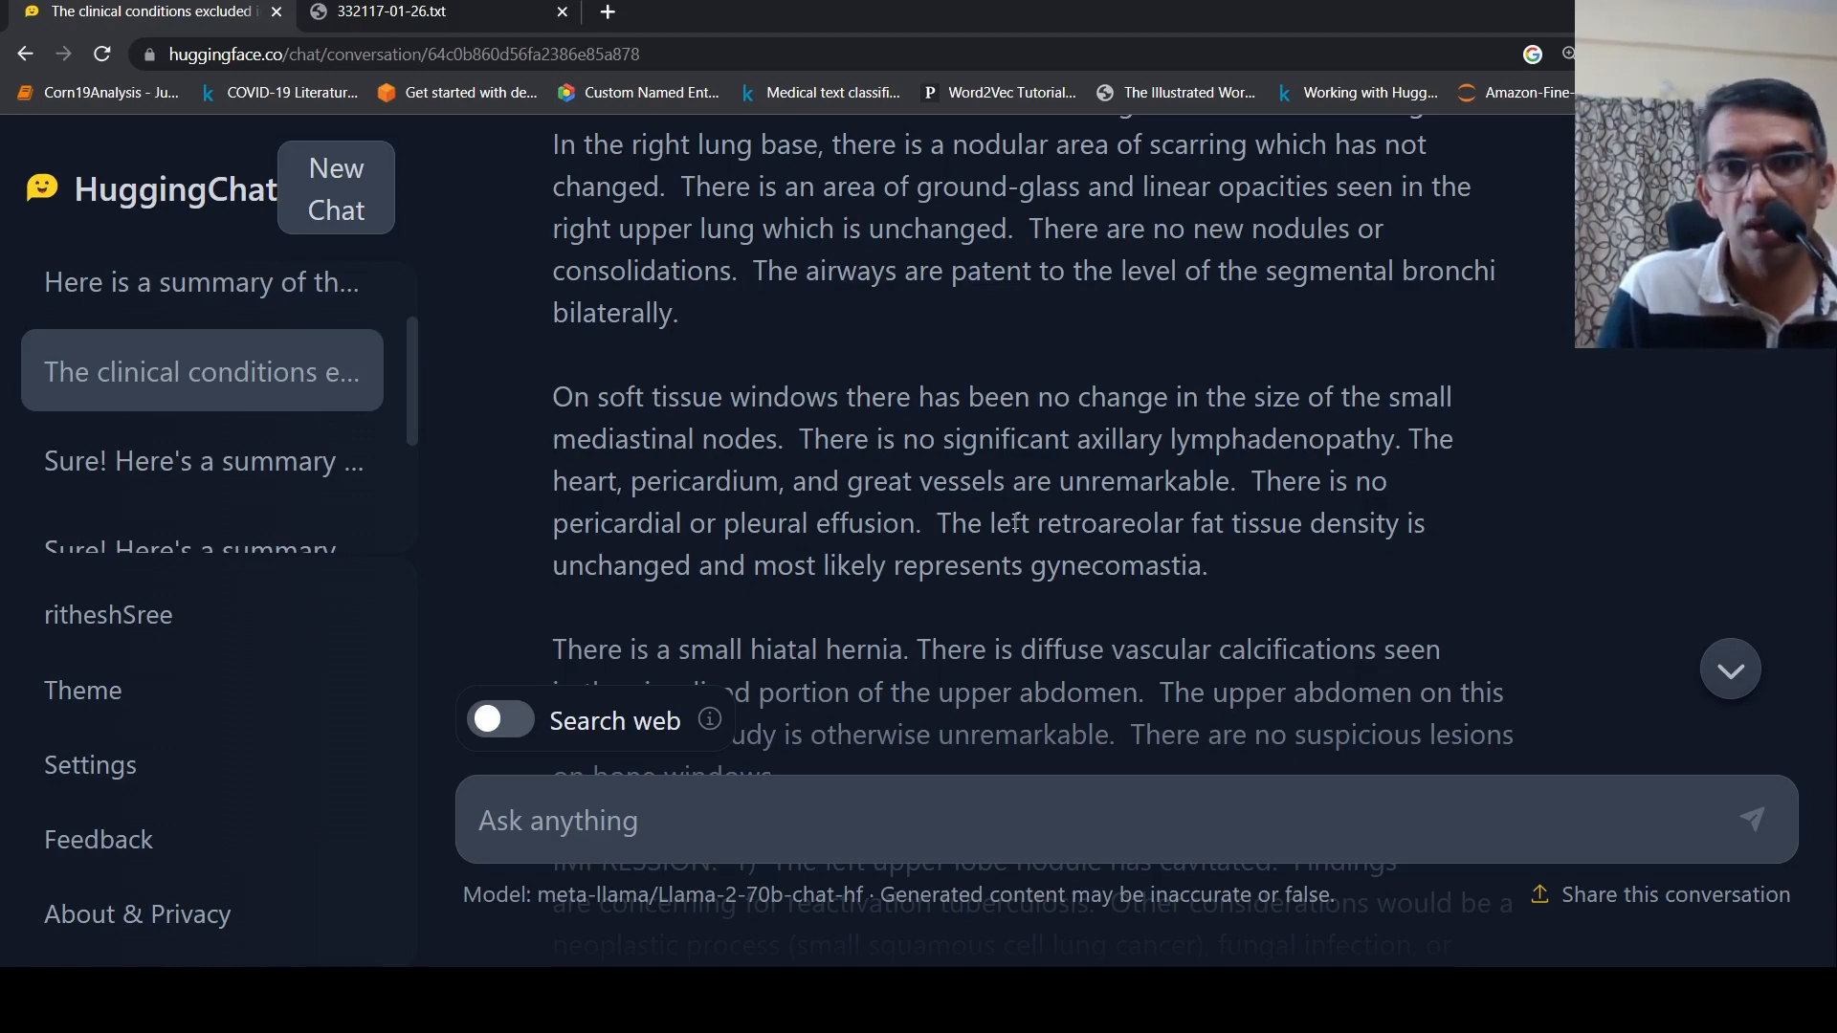
scroll(1015, 523, "down", 1)
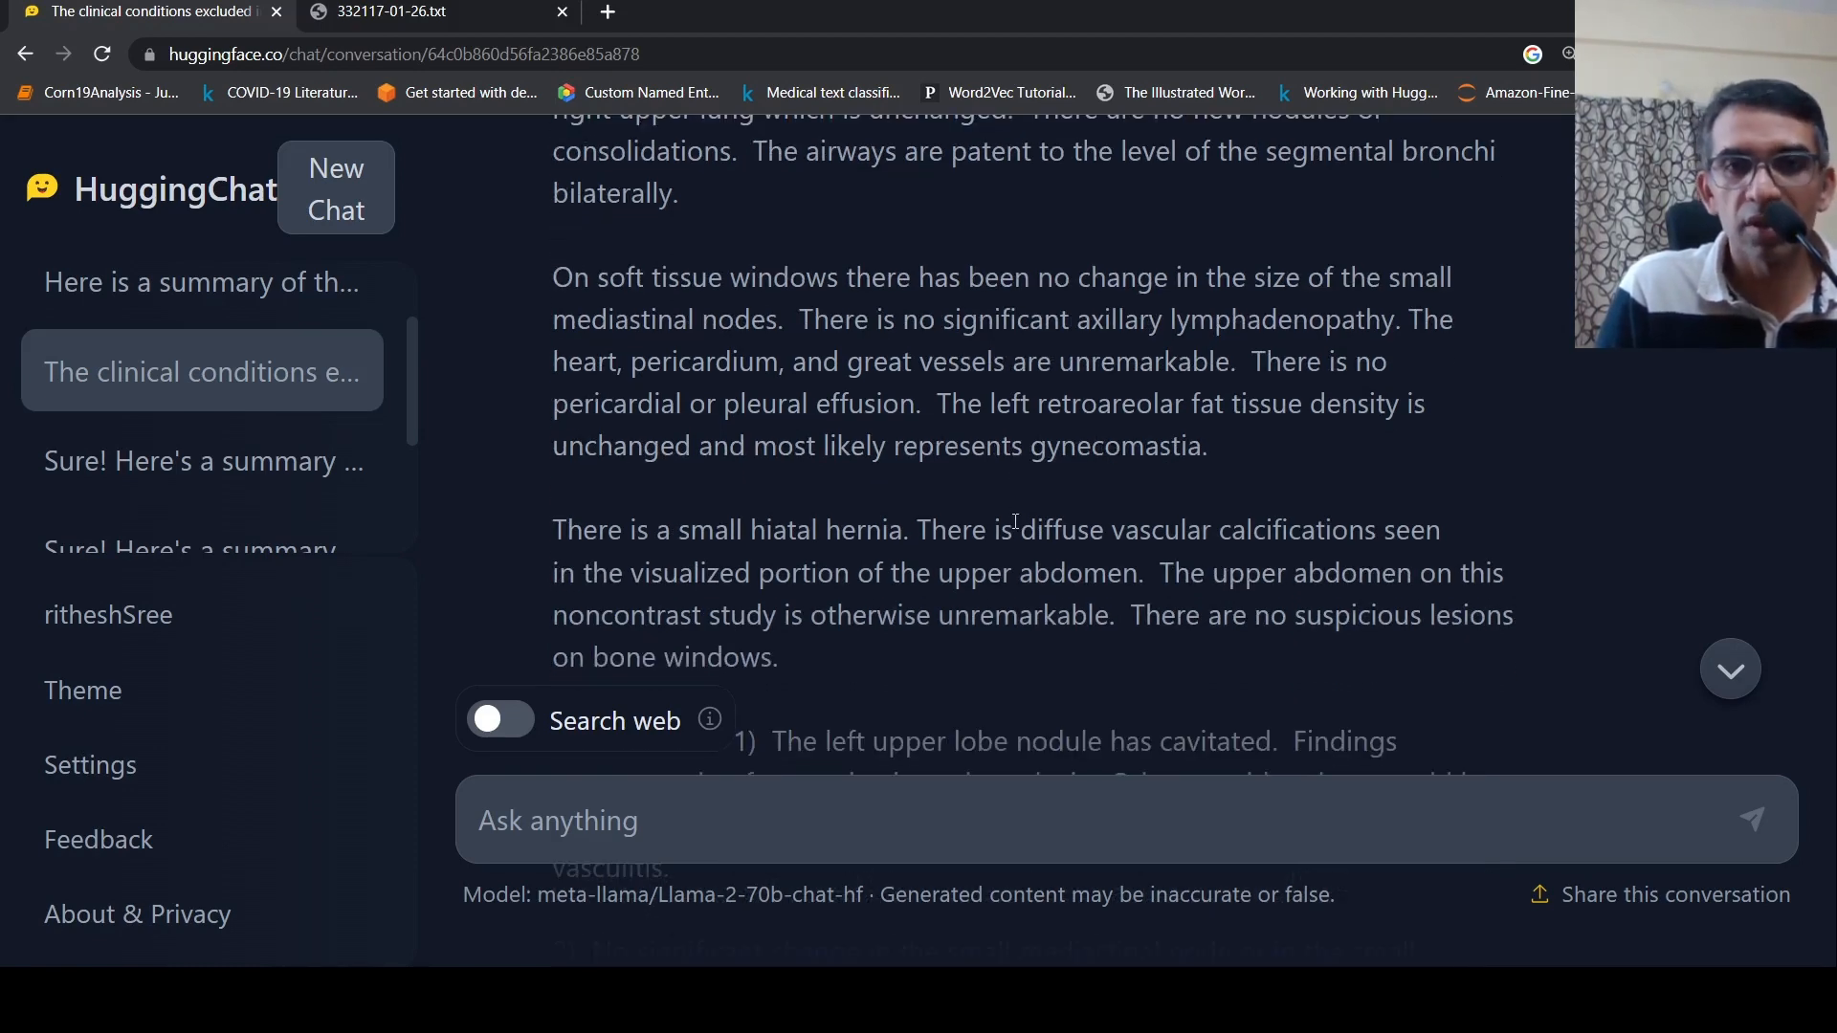
scroll(1015, 523, "down", 3)
scroll(1015, 523, "down", 2)
scroll(1016, 524, "down", 3)
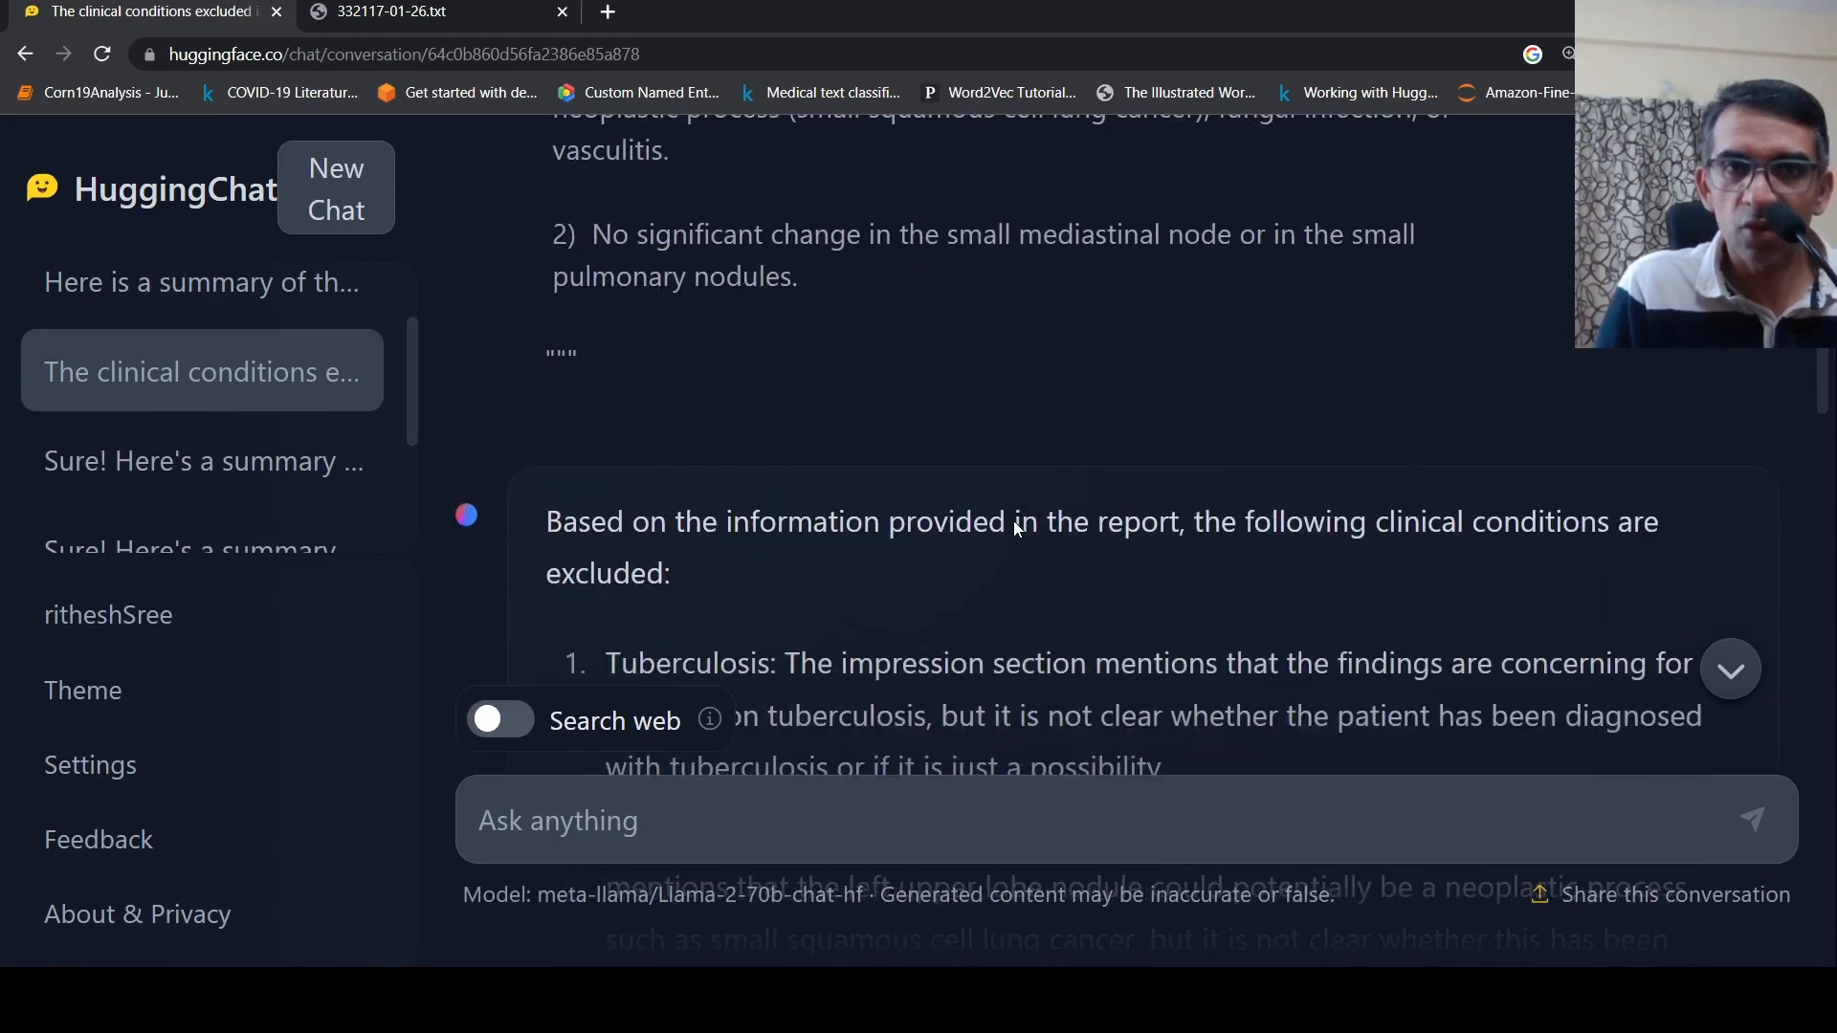
scroll(948, 460, "down", 2)
scroll(889, 409, "up", 1)
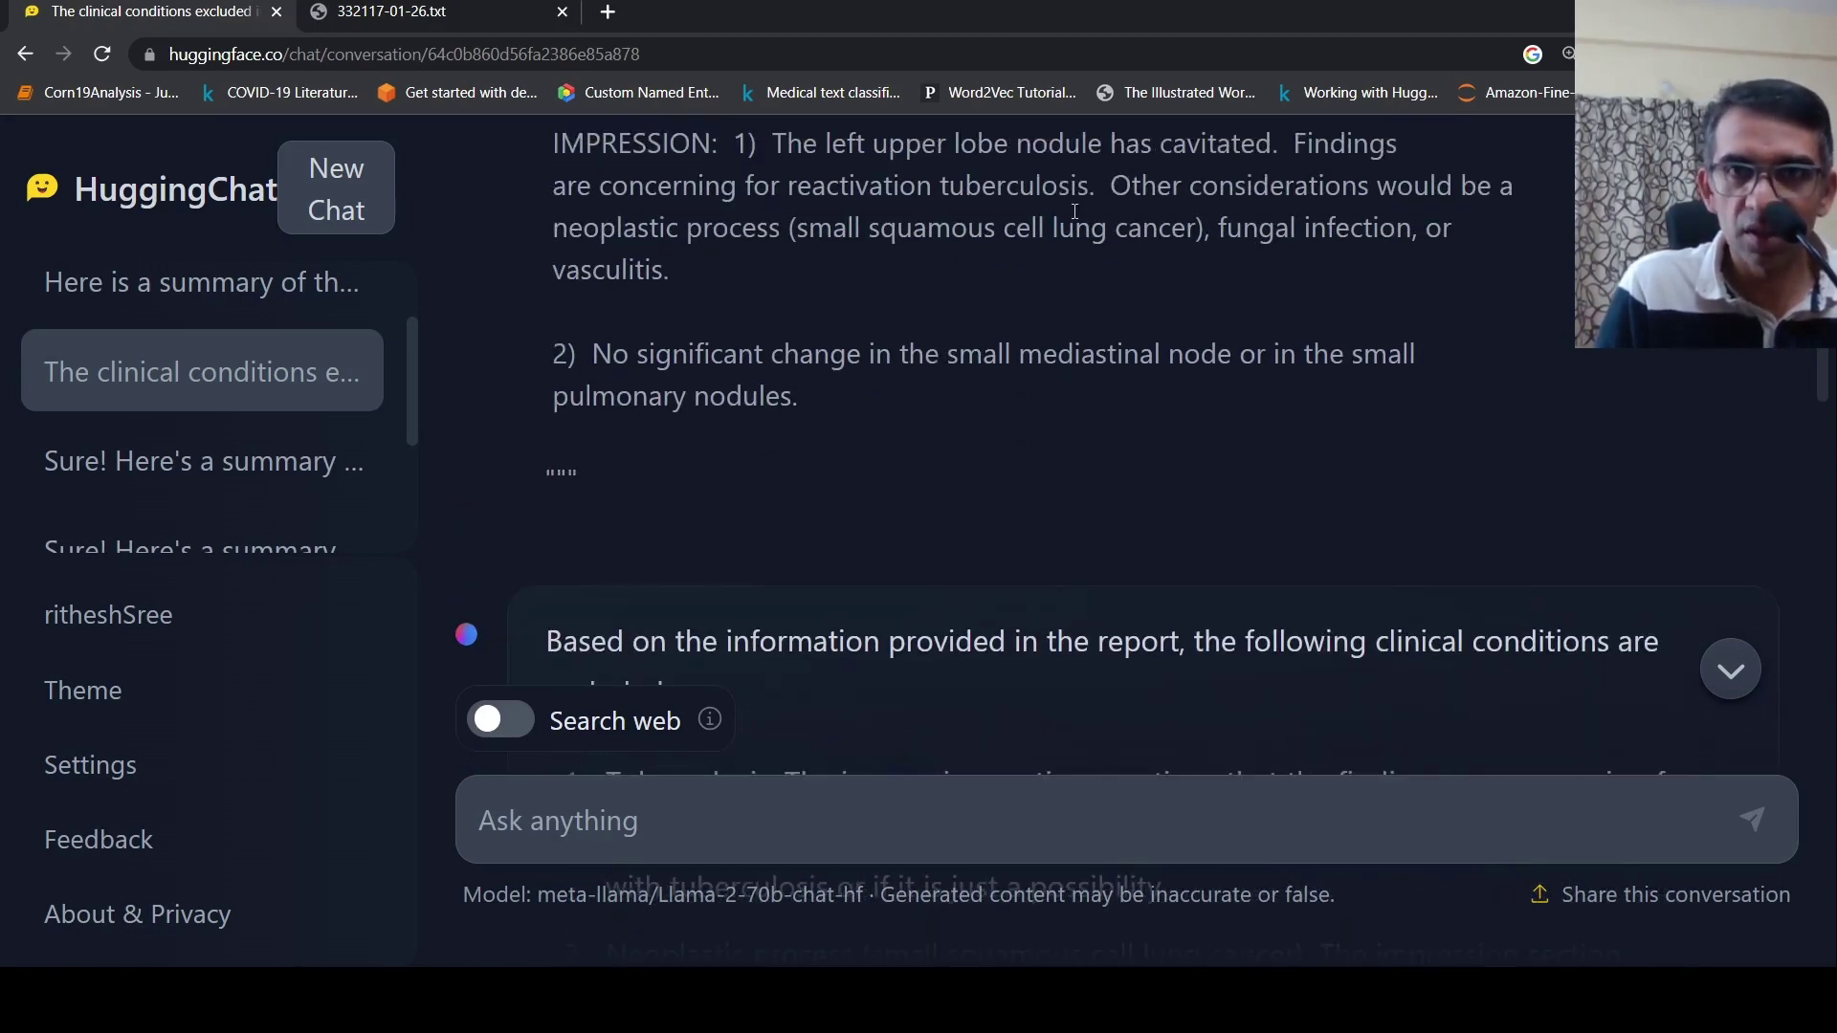
scroll(1075, 212, "down", 1)
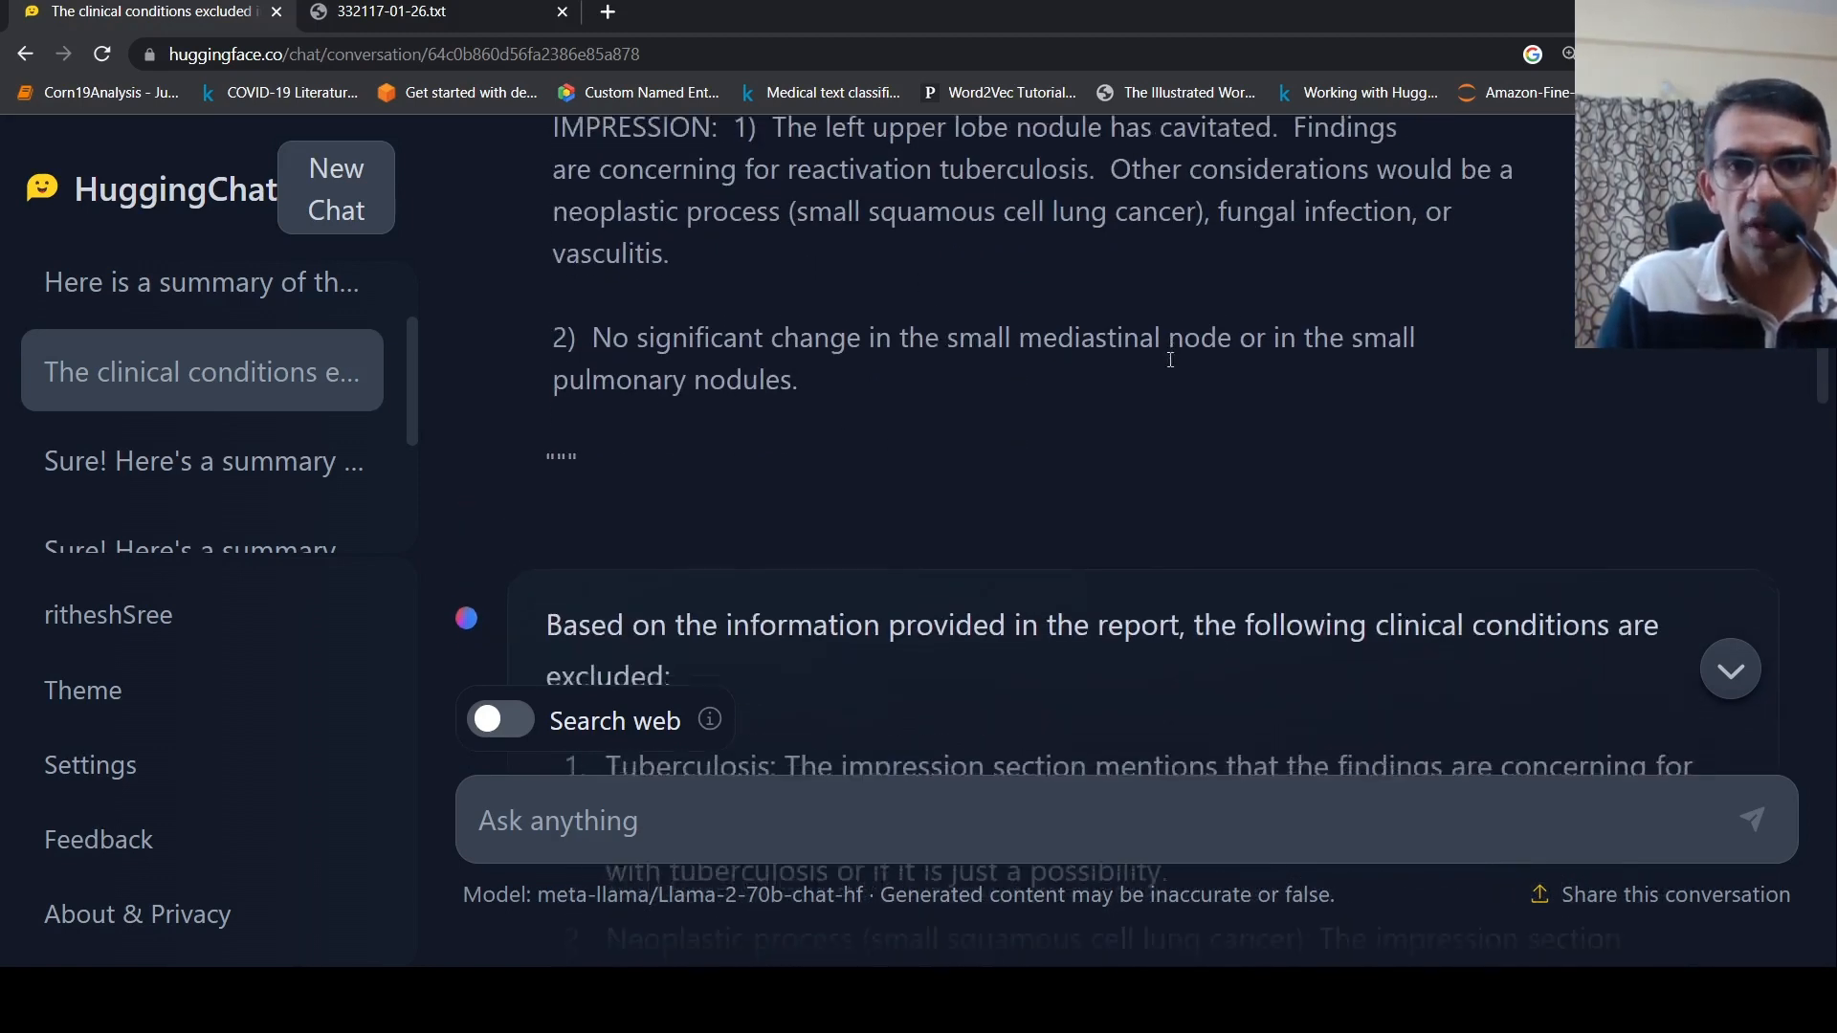
scroll(1216, 423, "down", 3)
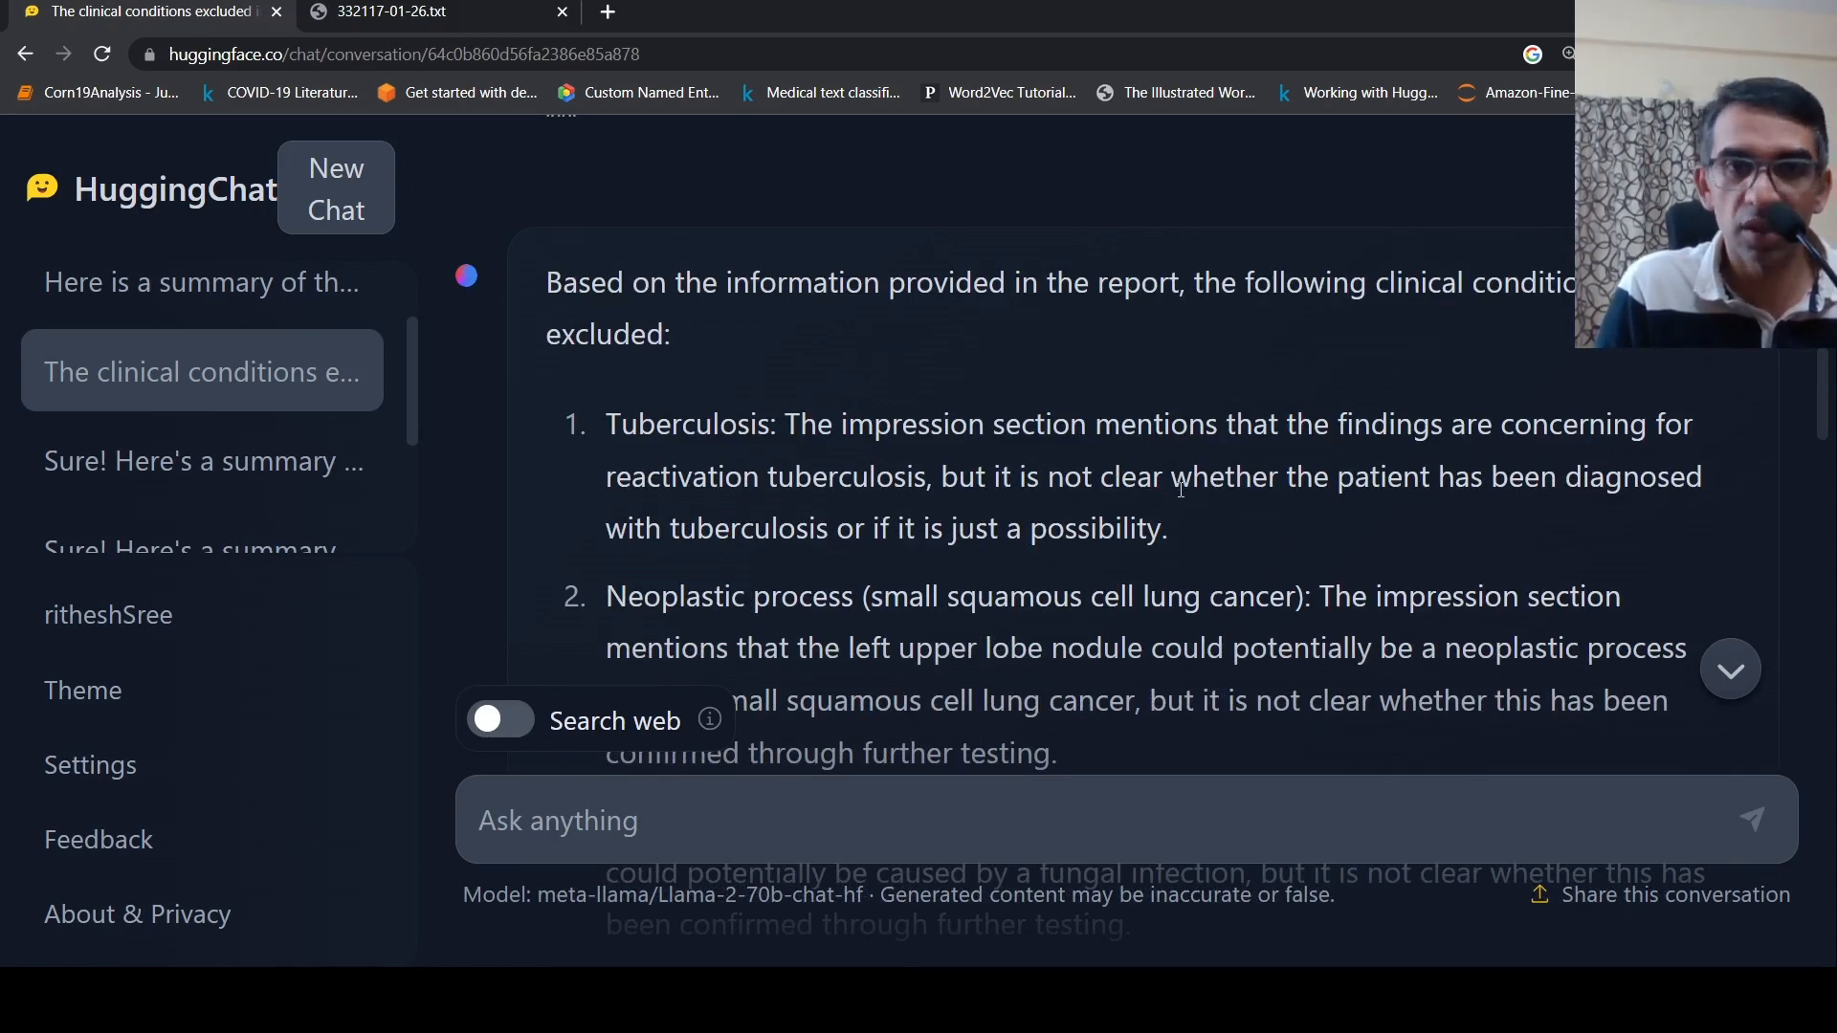
scroll(1179, 489, "down", 3)
scroll(1179, 490, "down", 3)
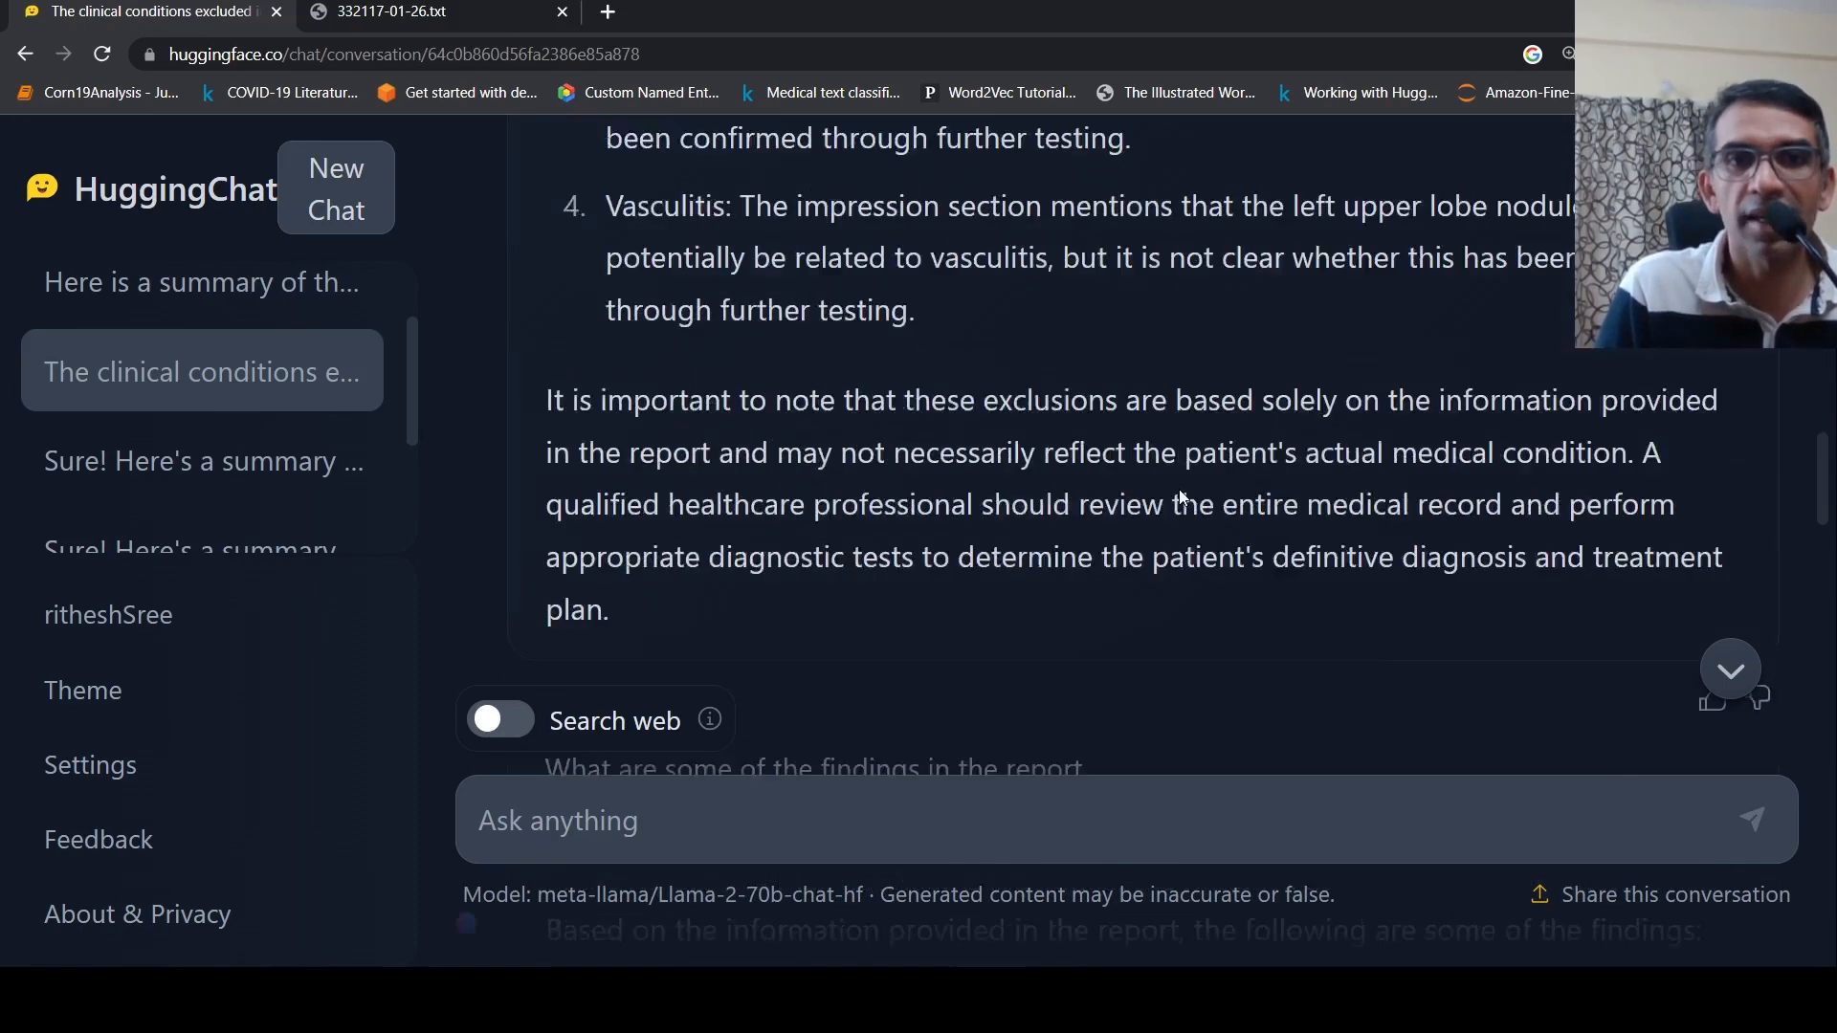
scroll(1178, 489, "down", 1)
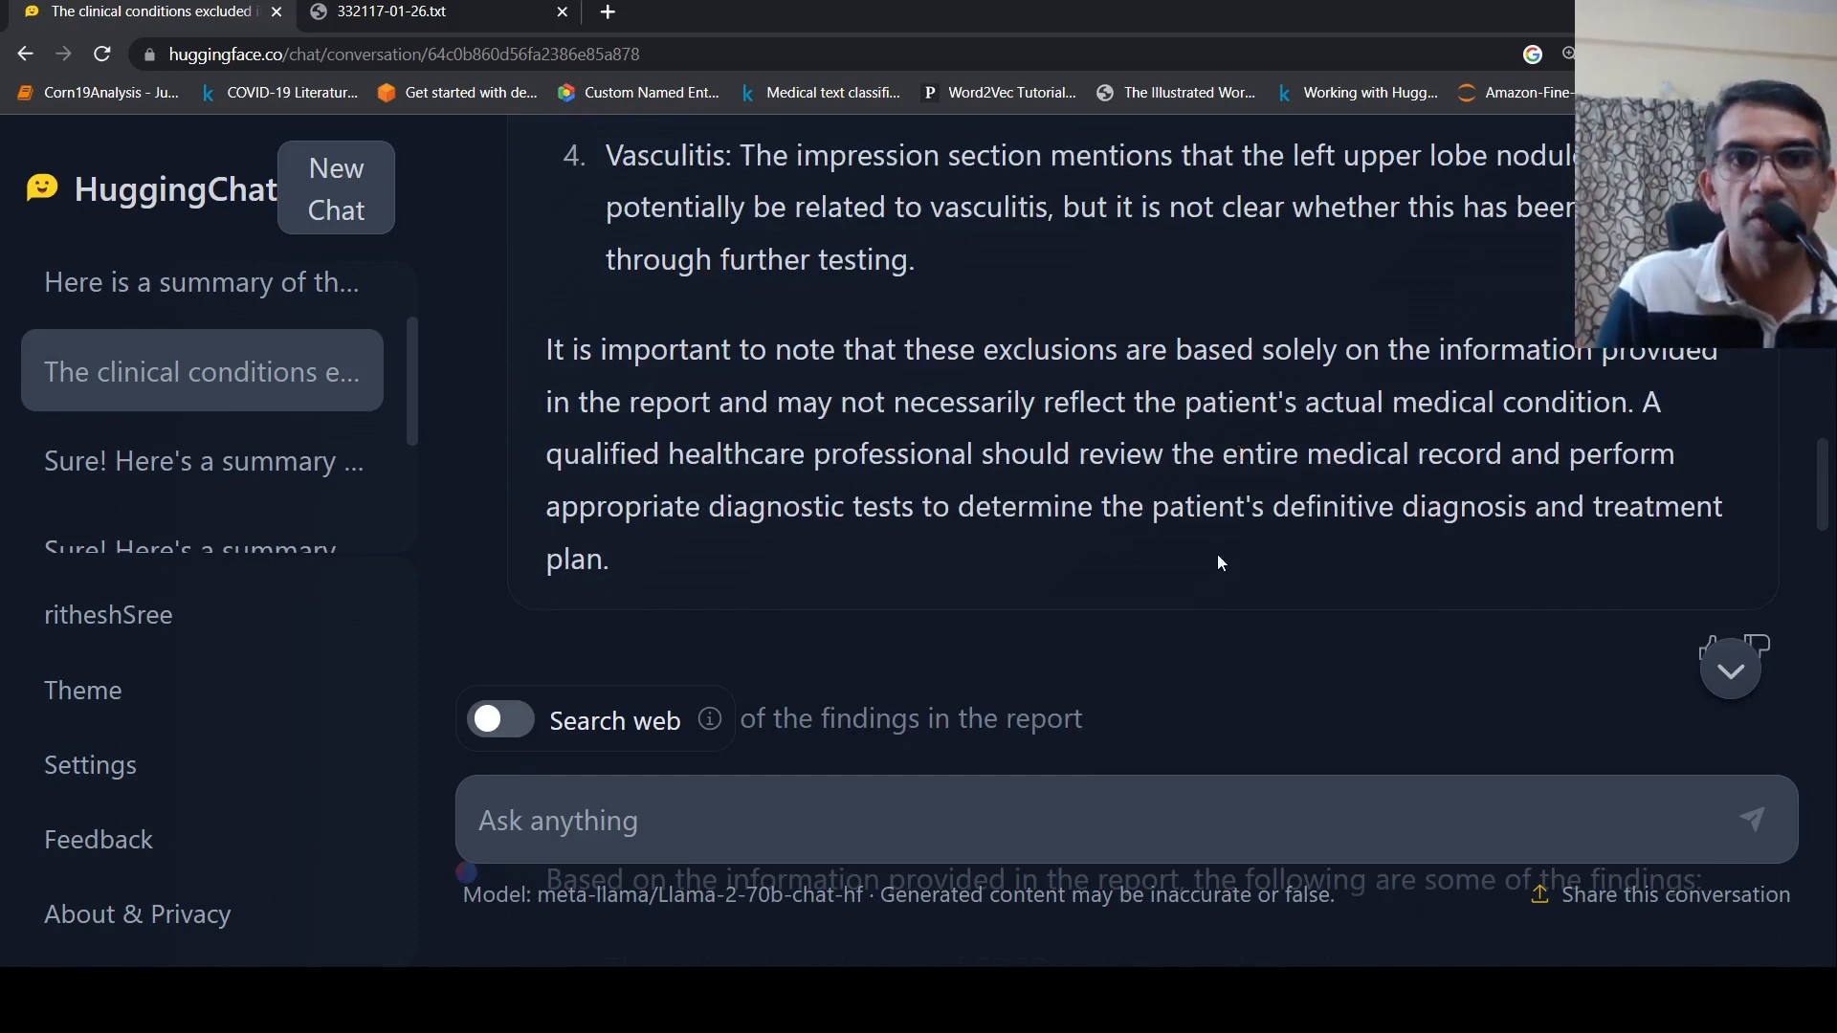
scroll(1218, 554, "down", 2)
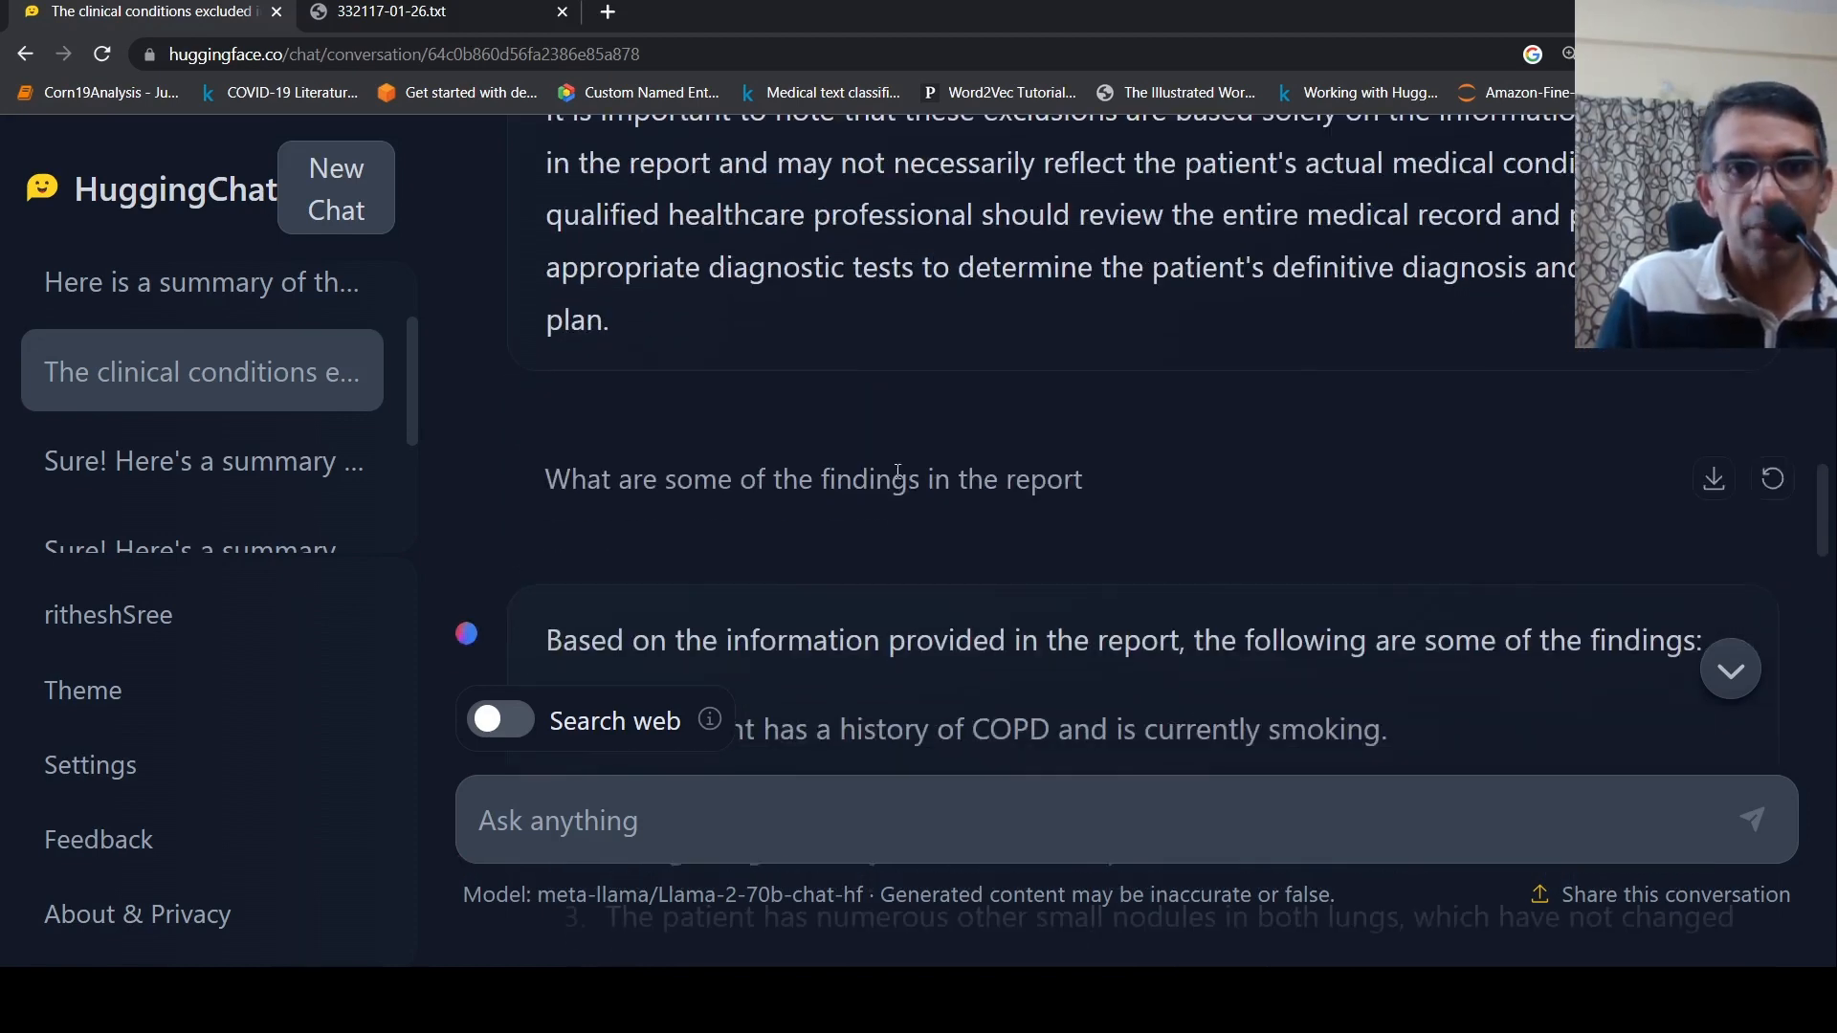
mouse_move(1221, 517)
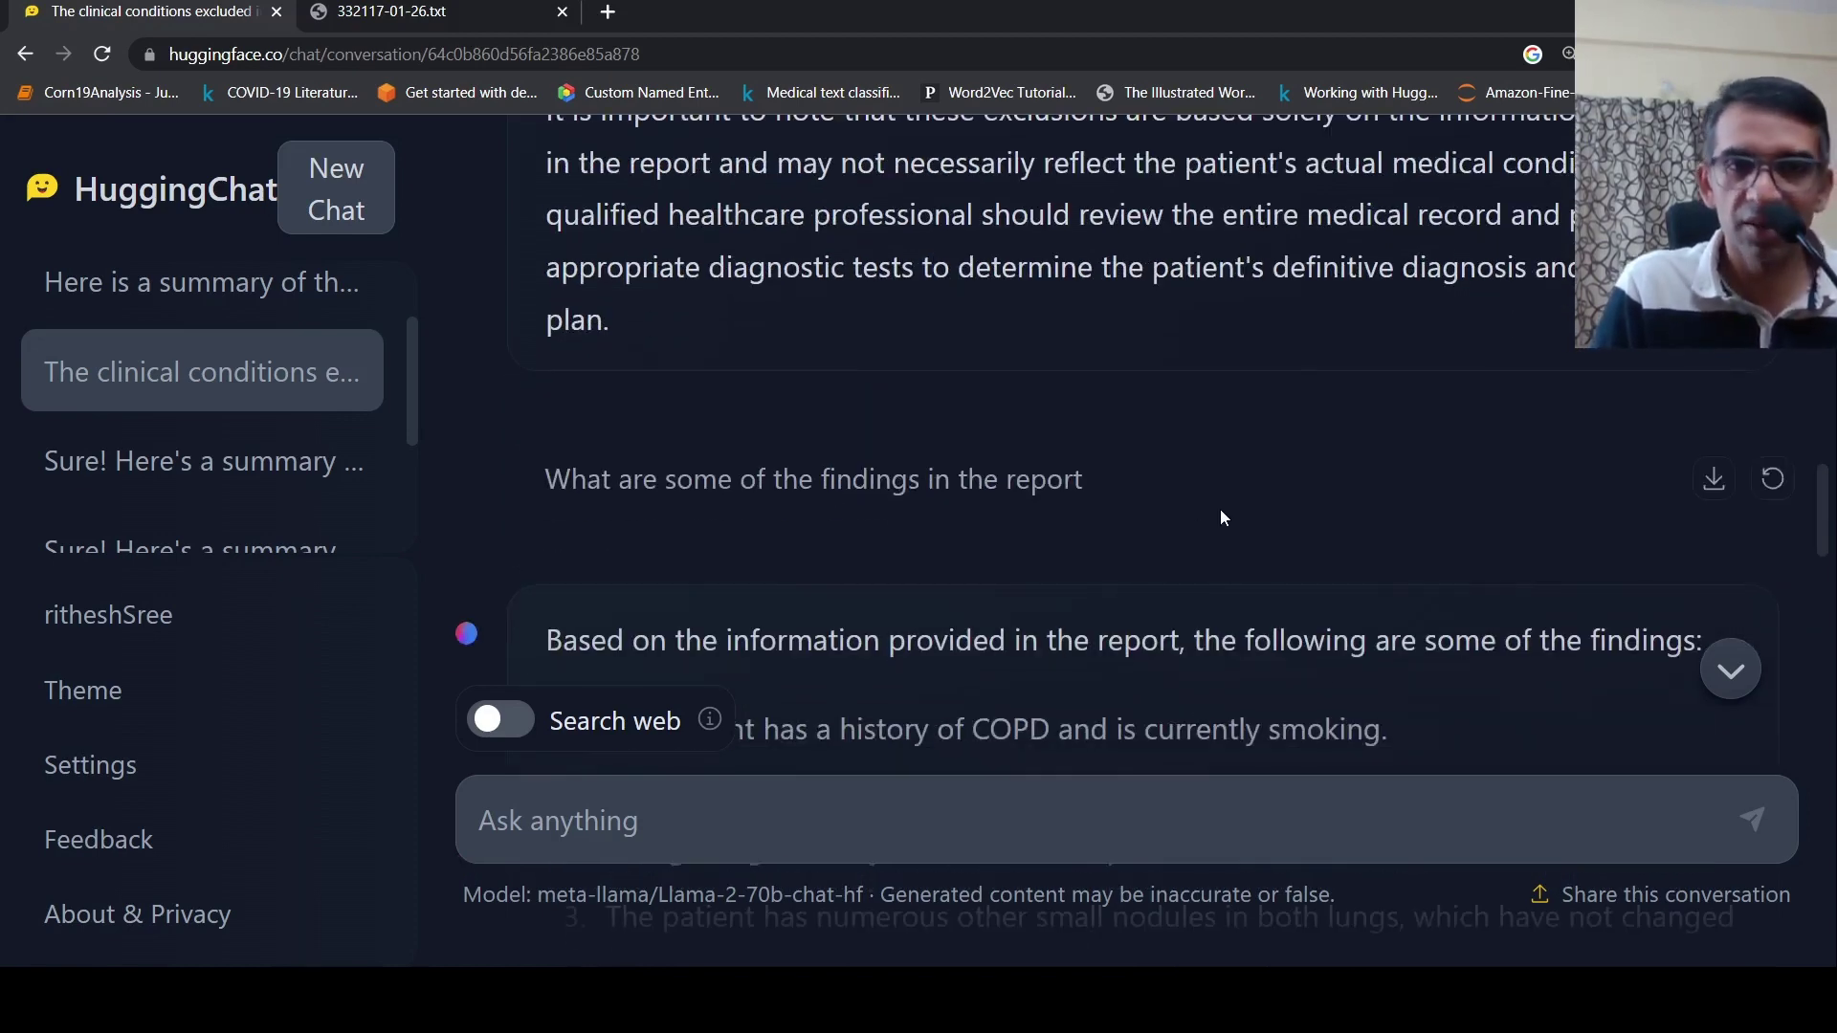
scroll(1221, 510, "down", 3)
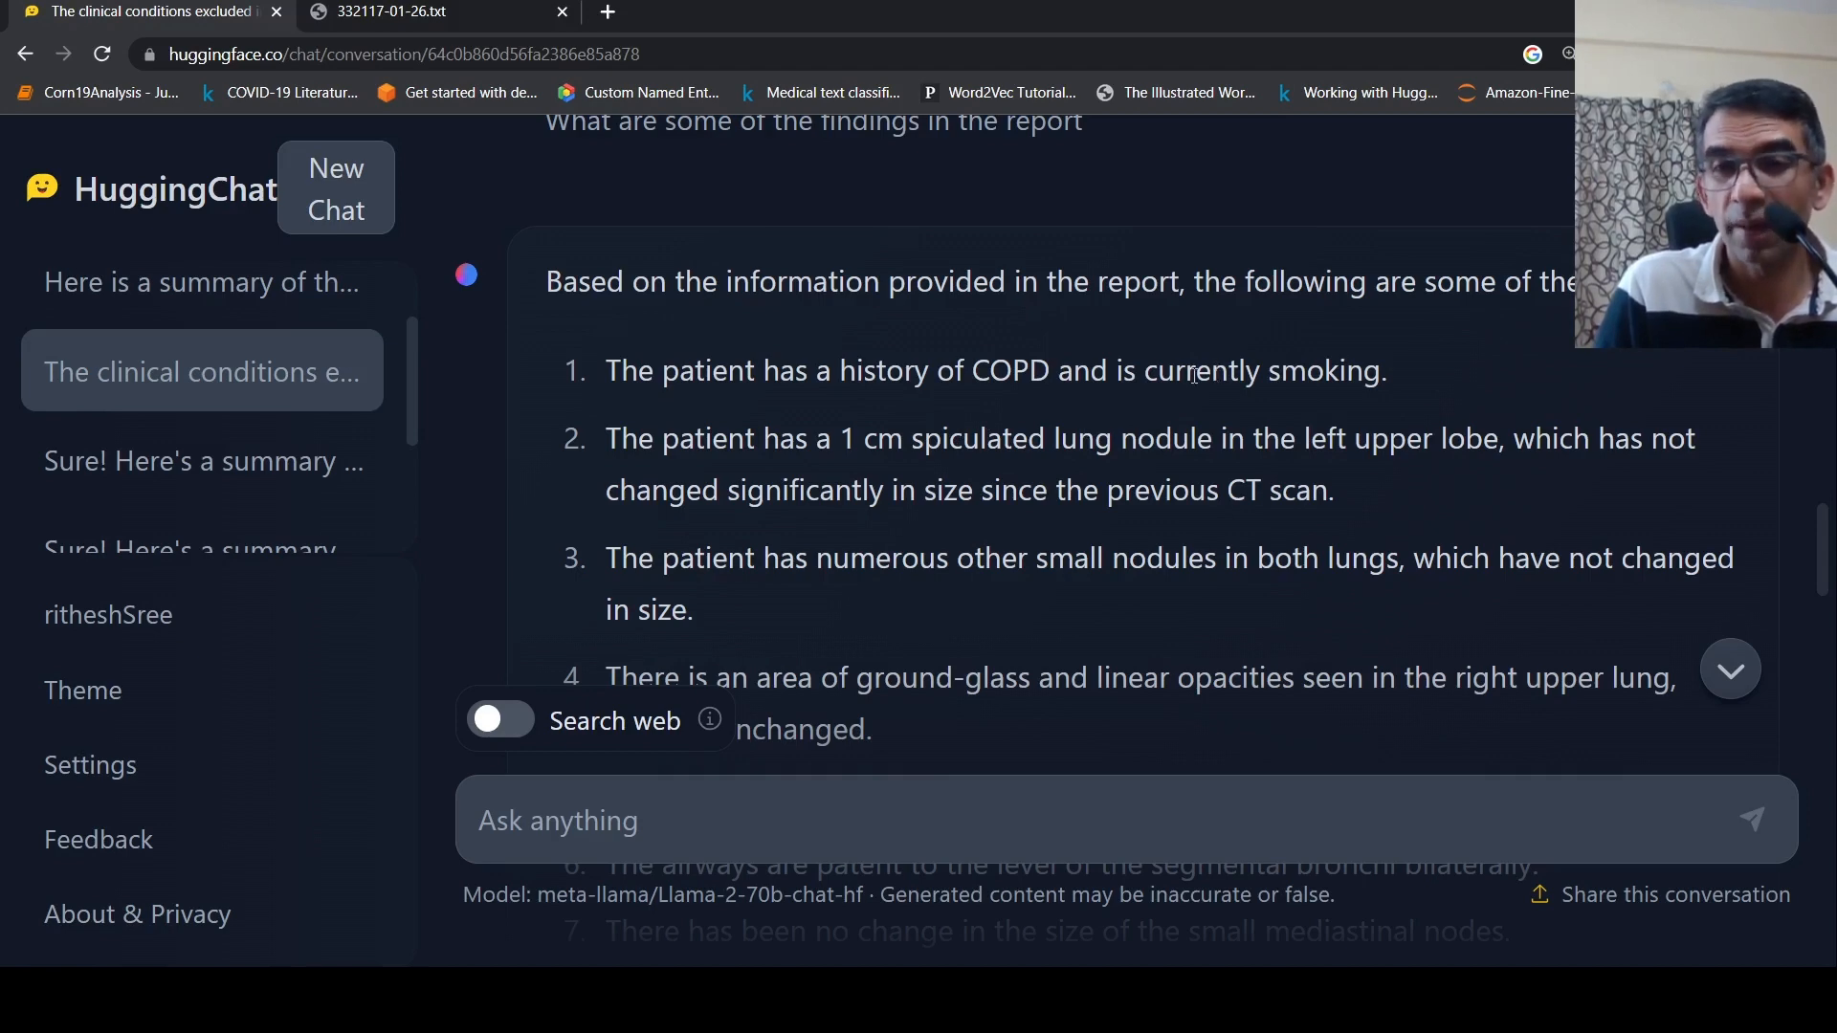
Highlight the phrase 'currently smoking.' in finding 1 of the CT chest answer
left_click_drag(1159, 371, 1387, 371)
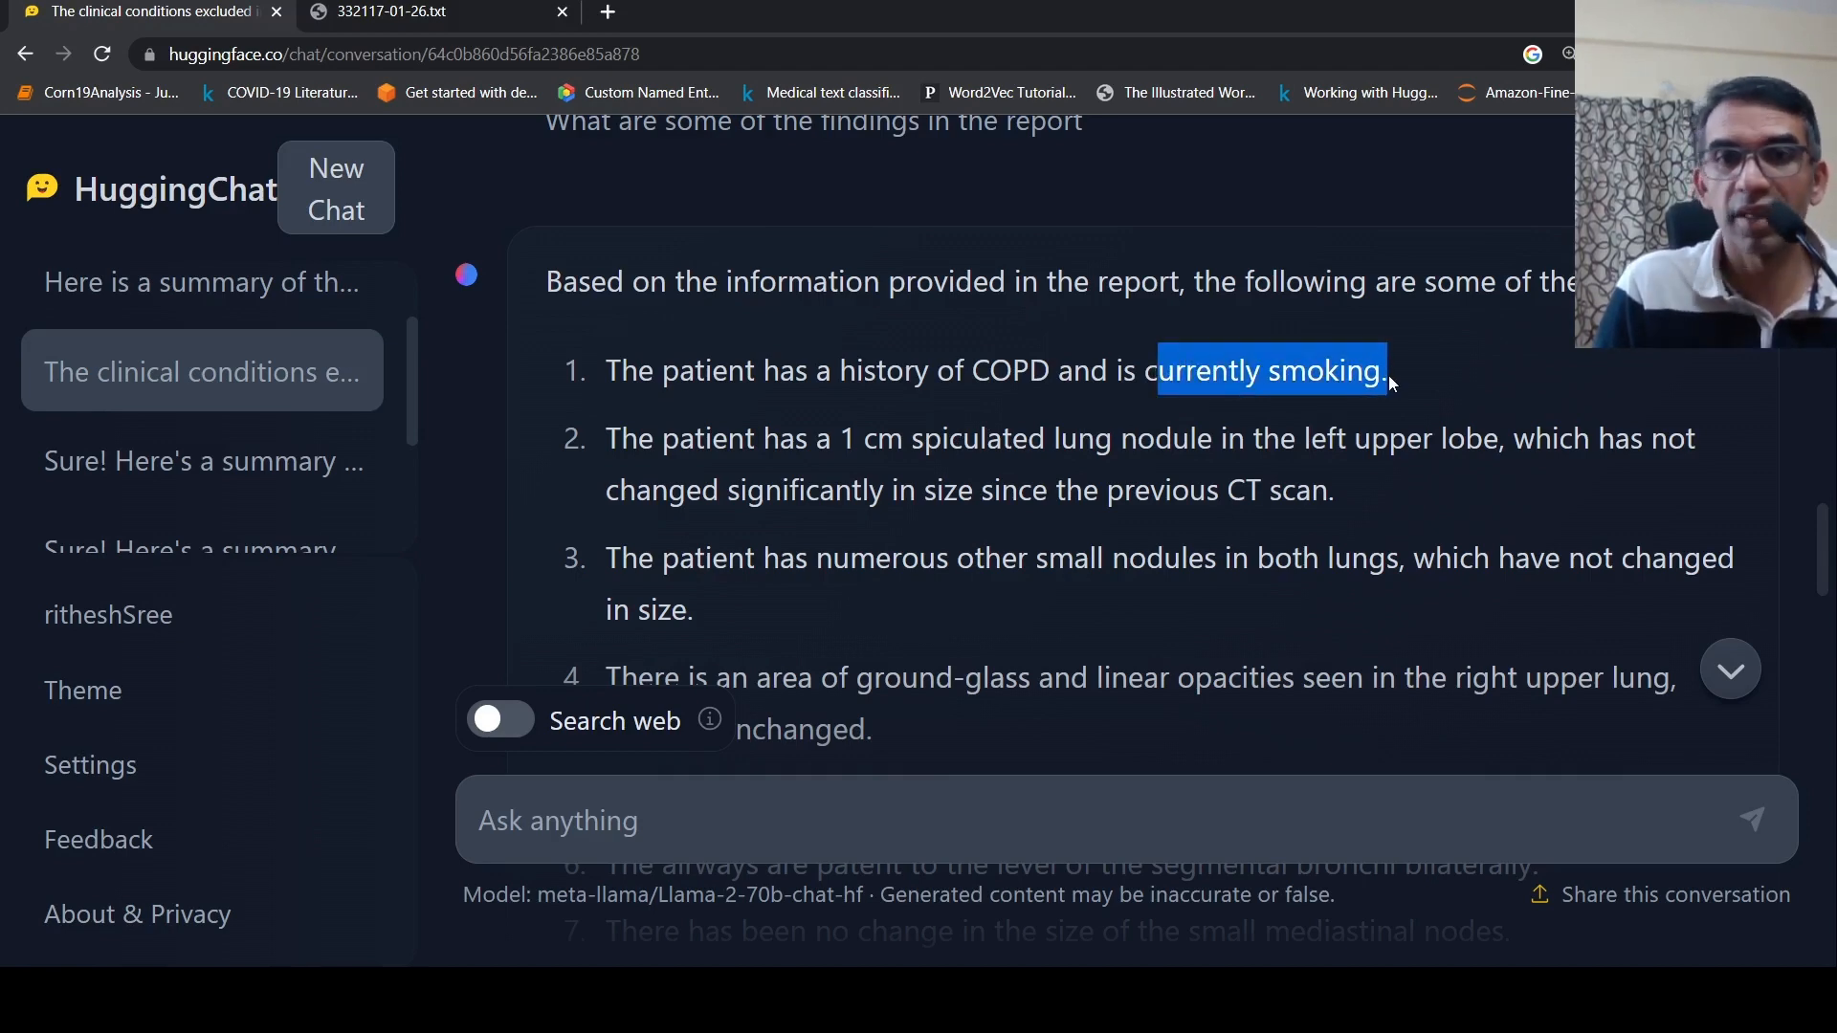
scroll(1390, 380, "down", 8)
scroll(1390, 380, "up", 8)
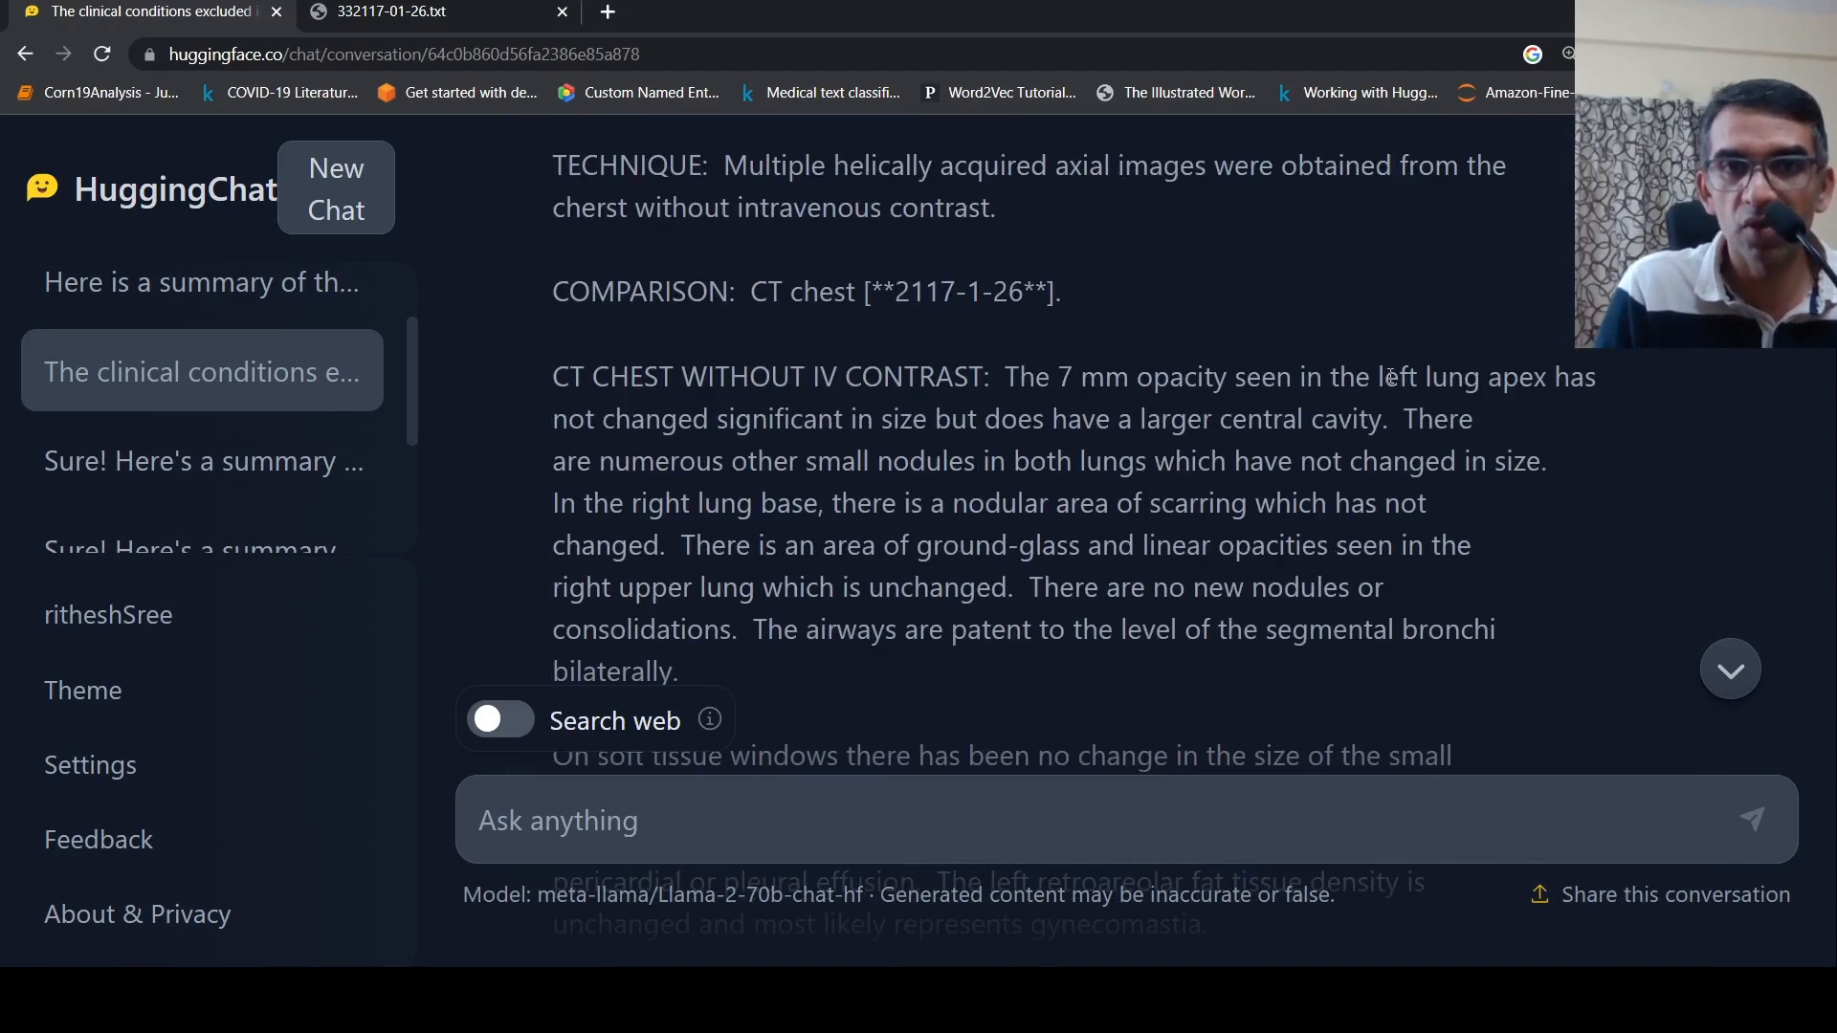
scroll(1390, 377, "up", 5)
scroll(1389, 376, "up", 3)
scroll(1389, 377, "up", 2)
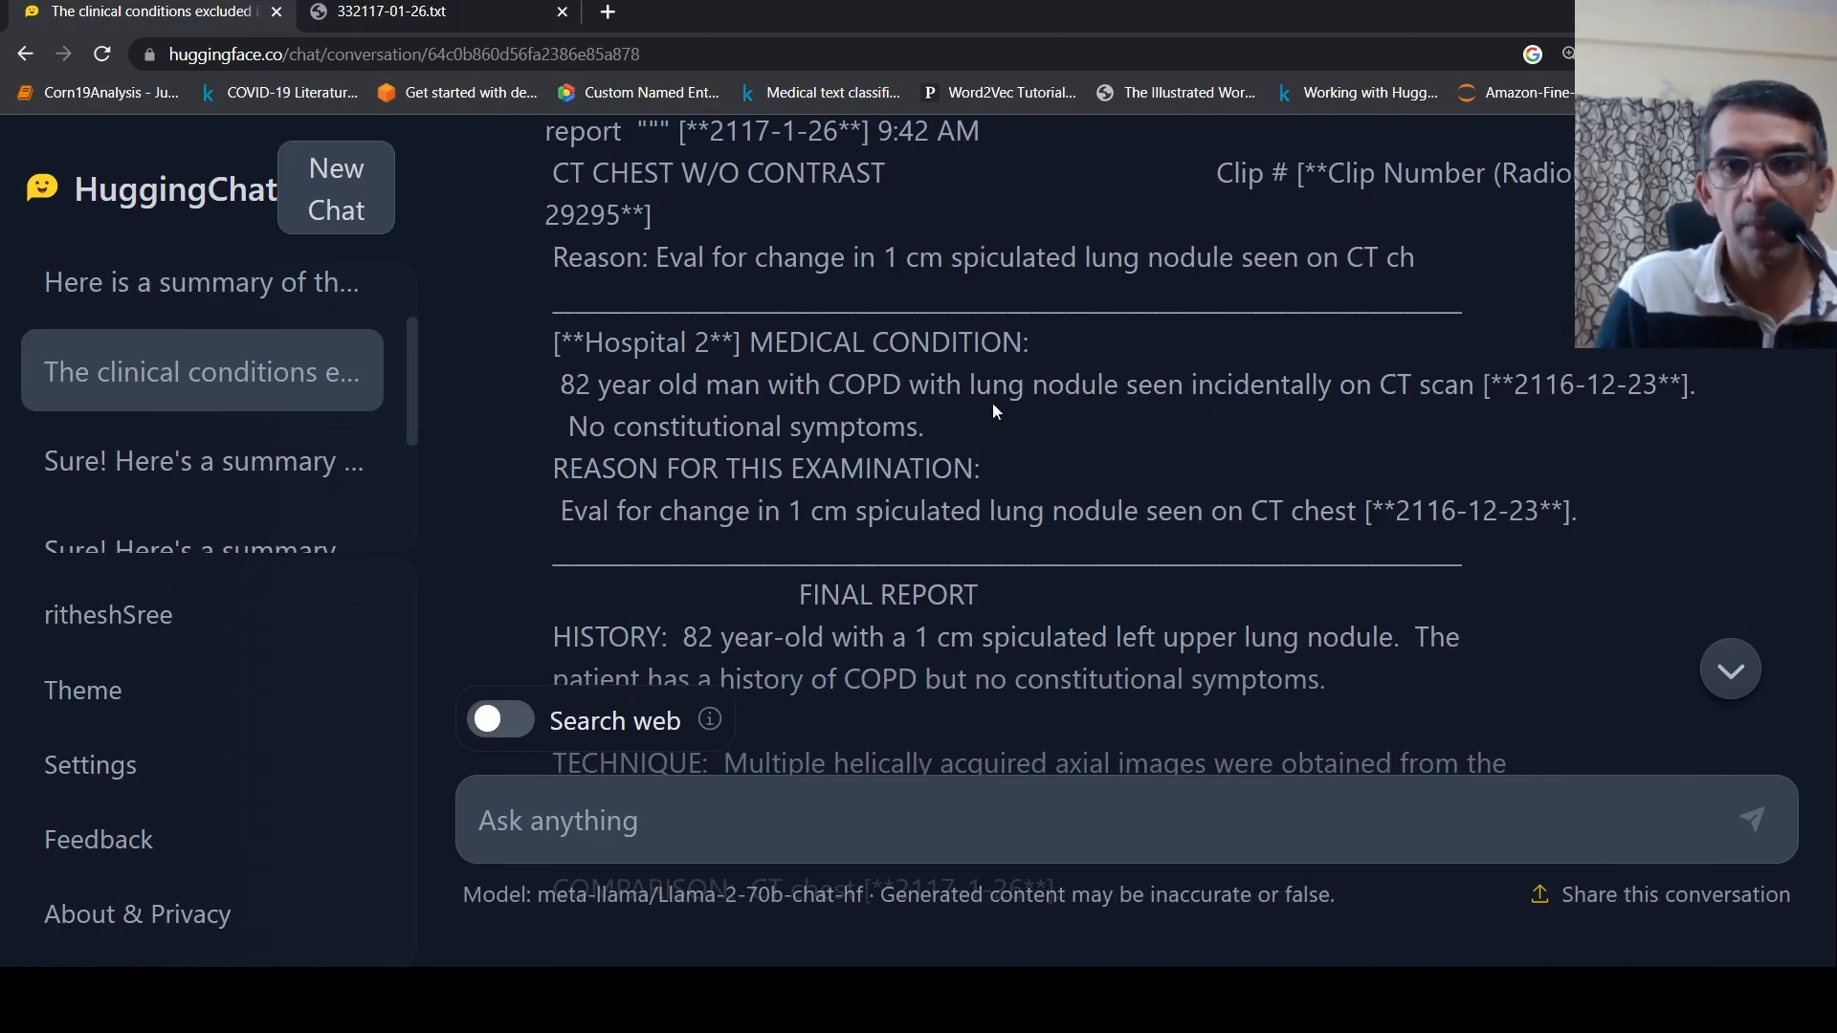
scroll(1172, 423, "up", 1)
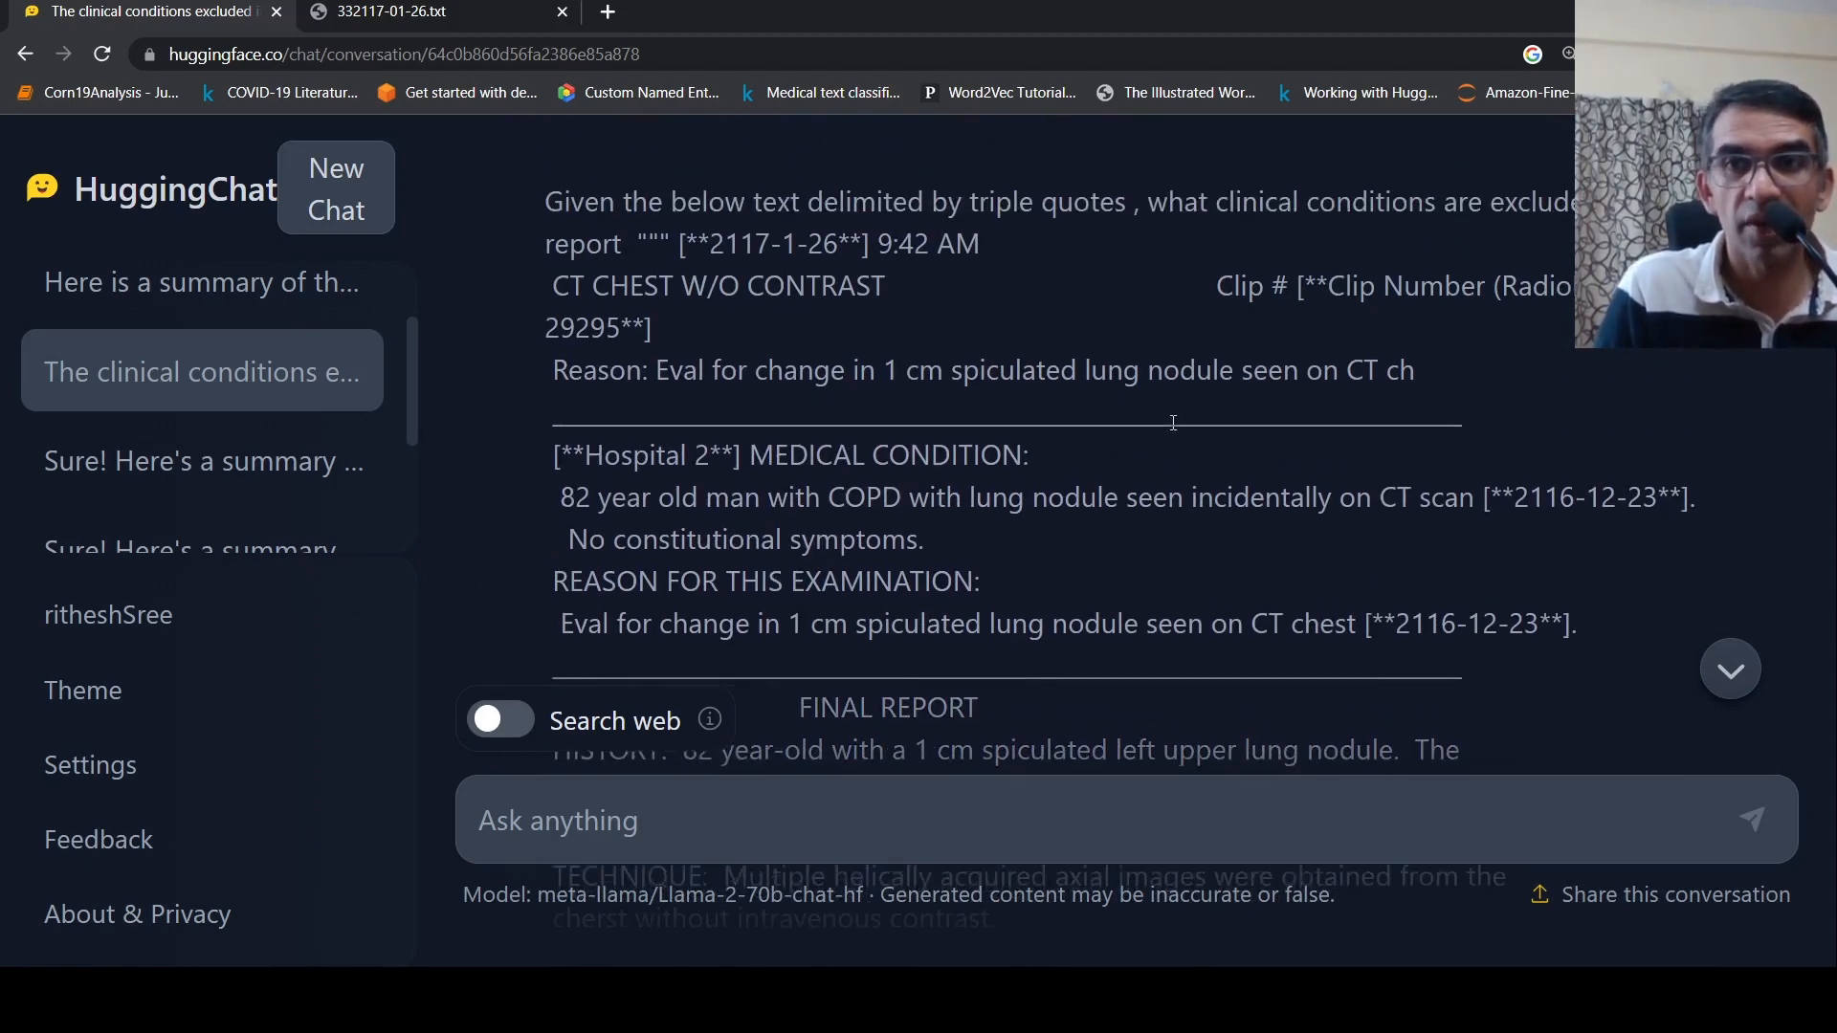
scroll(1173, 422, "down", 10)
scroll(1171, 423, "down", 8)
scroll(1171, 423, "down", 3)
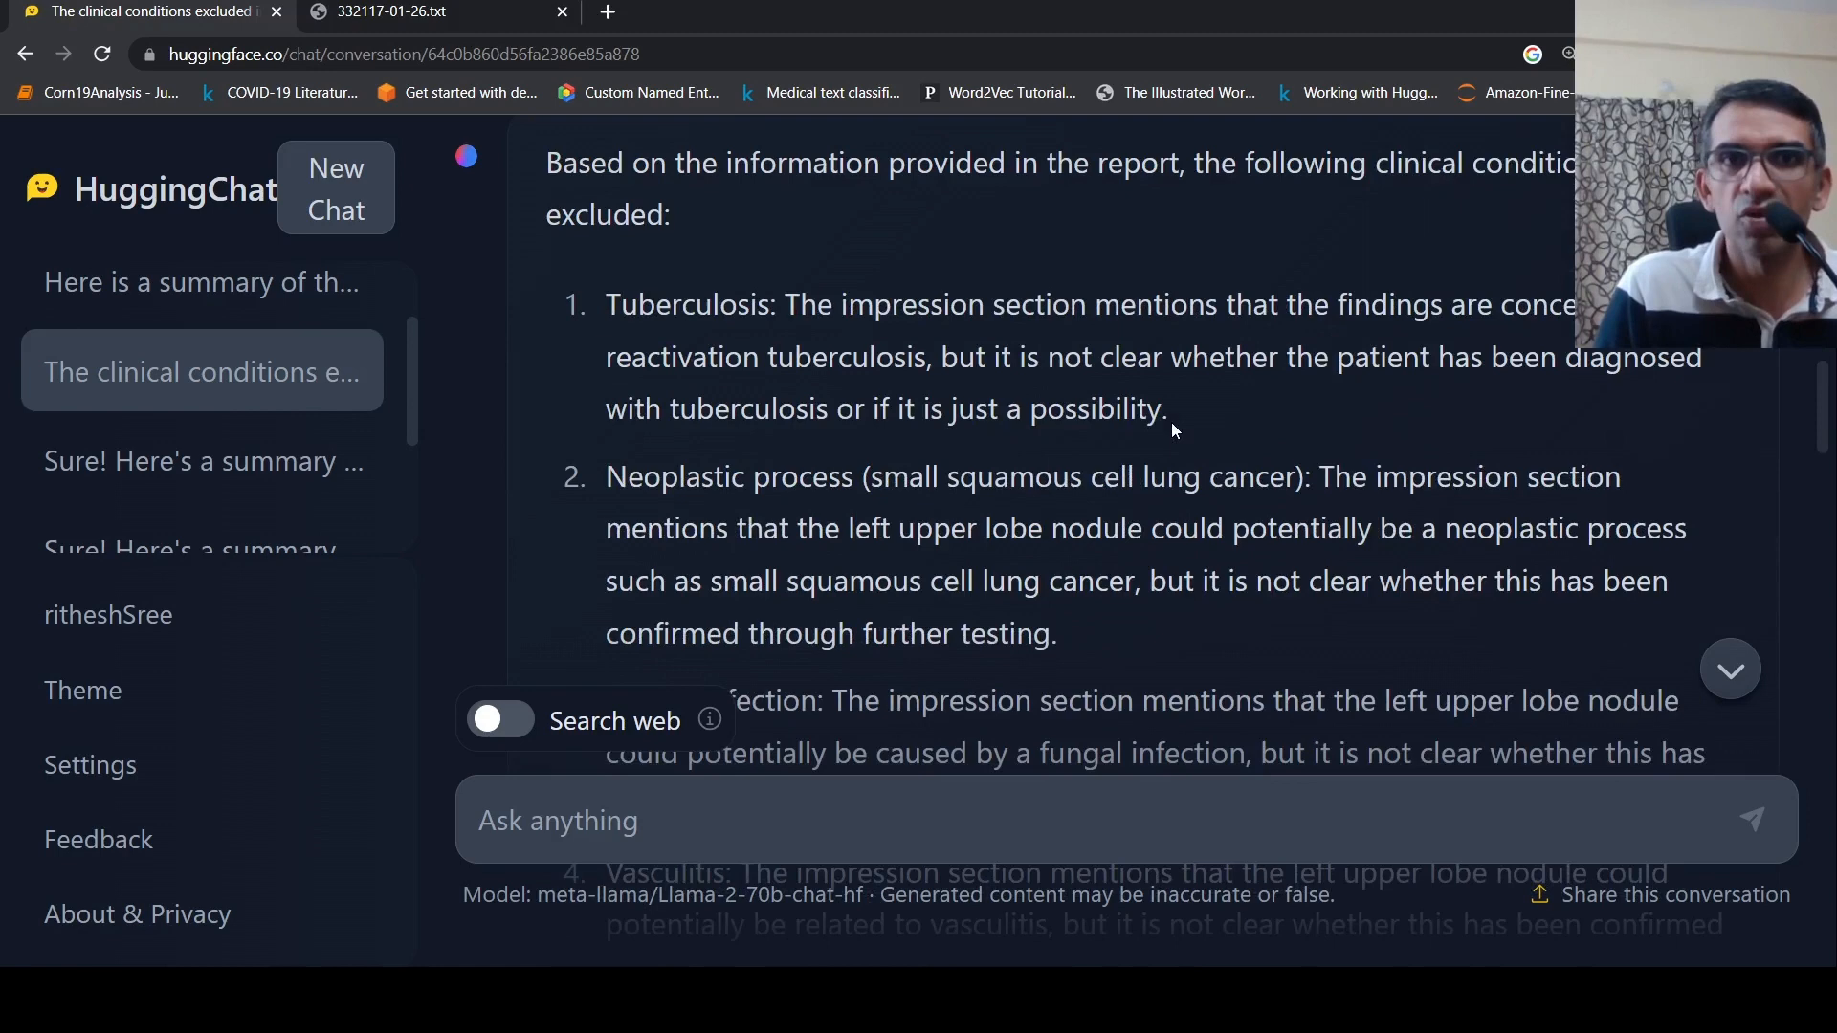
scroll(1287, 332, "up", 3)
scroll(1278, 344, "up", 1)
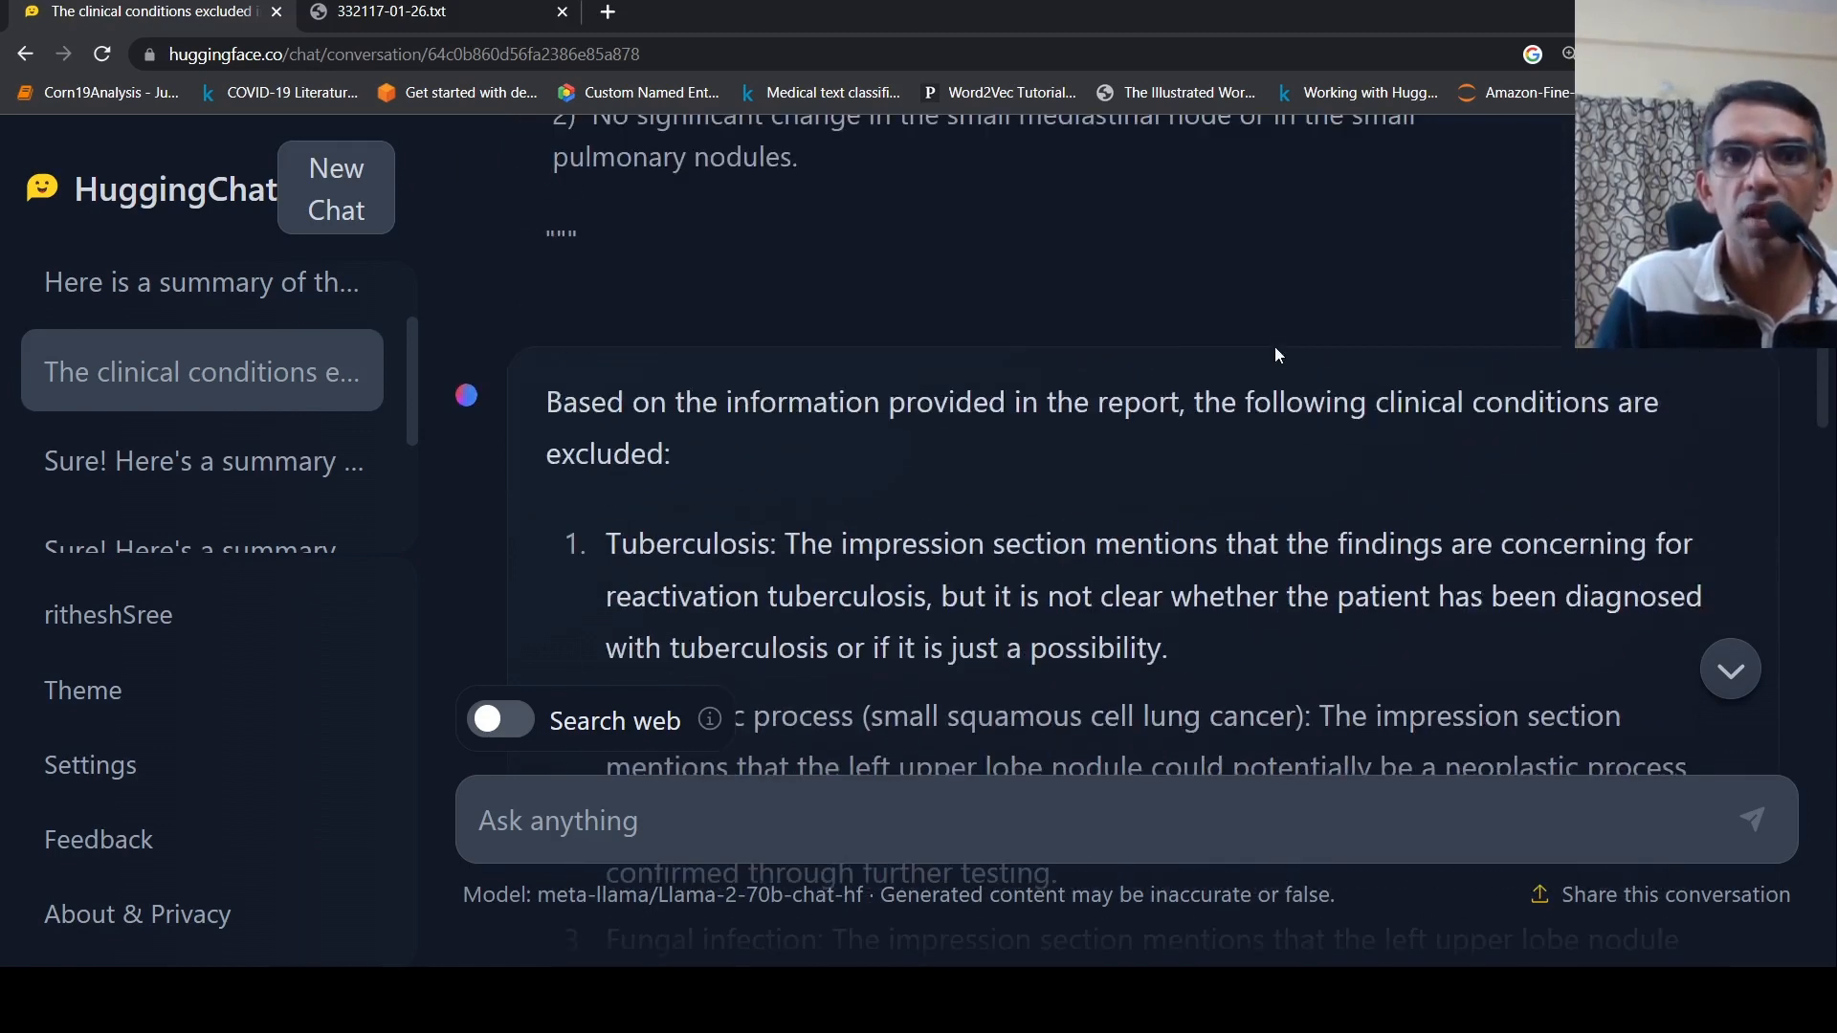
scroll(1296, 441, "down", 5)
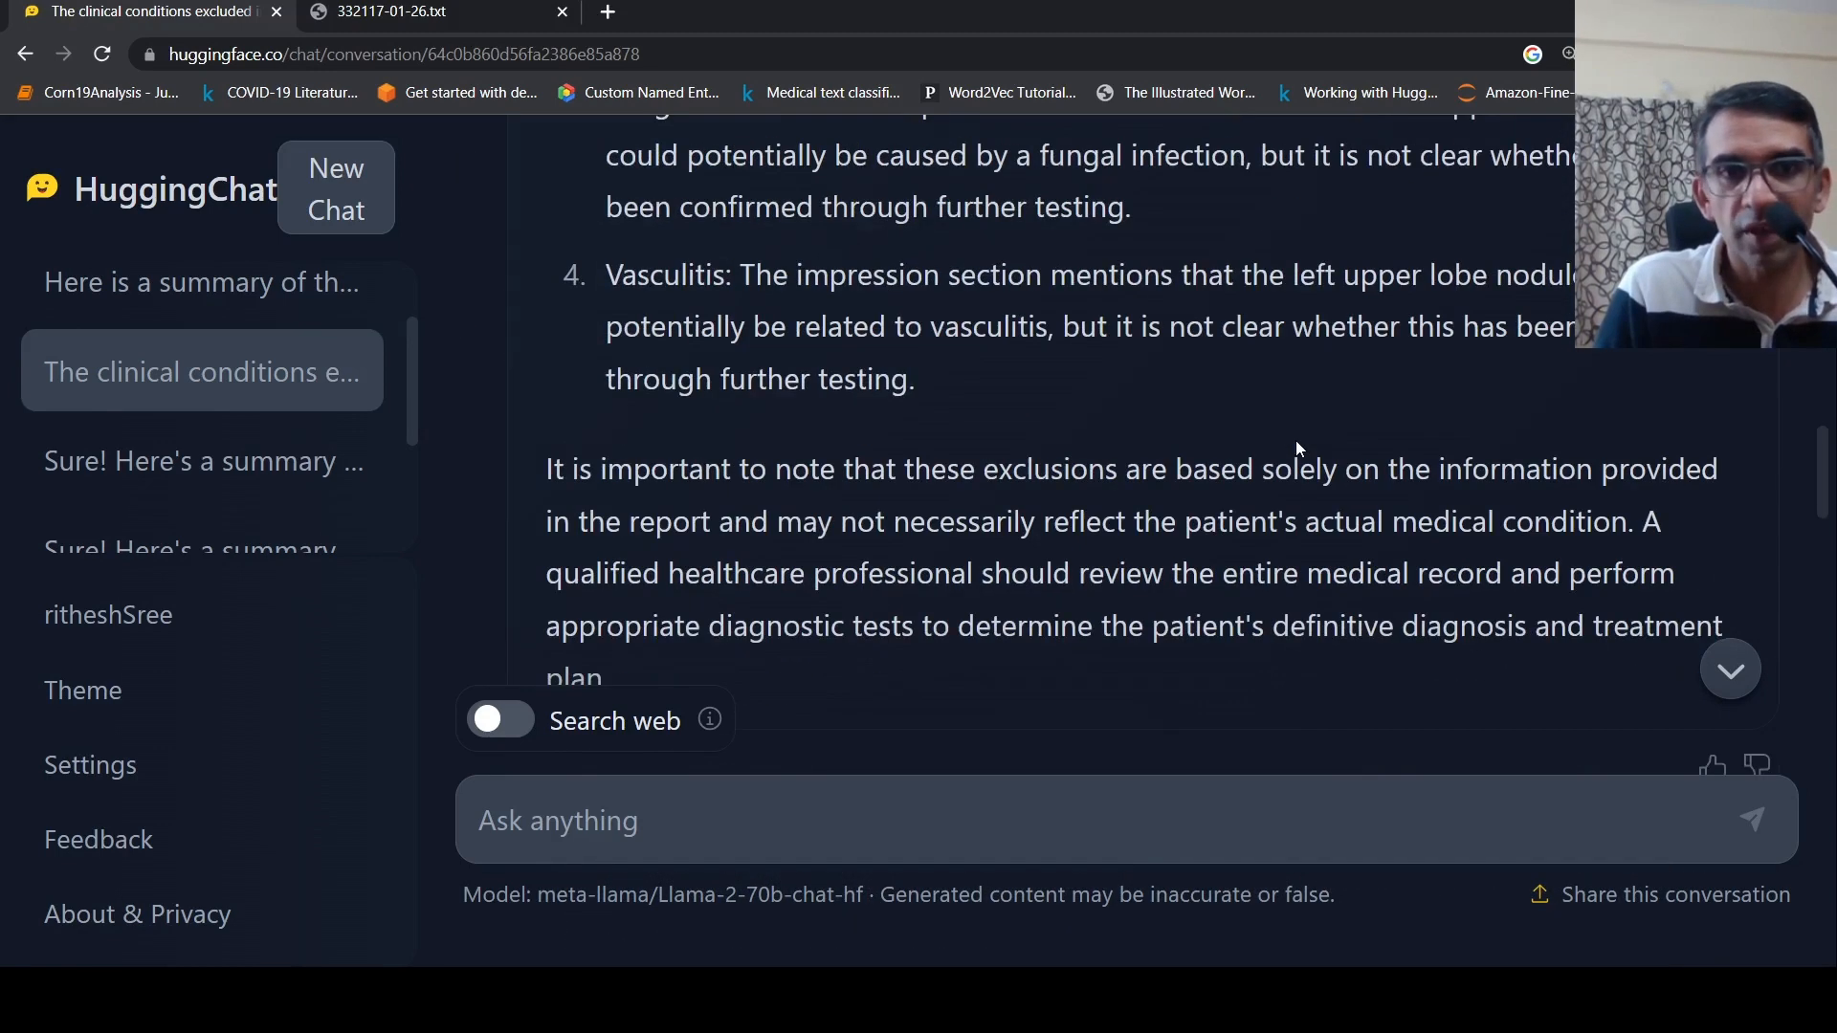
scroll(1296, 442, "up", 12)
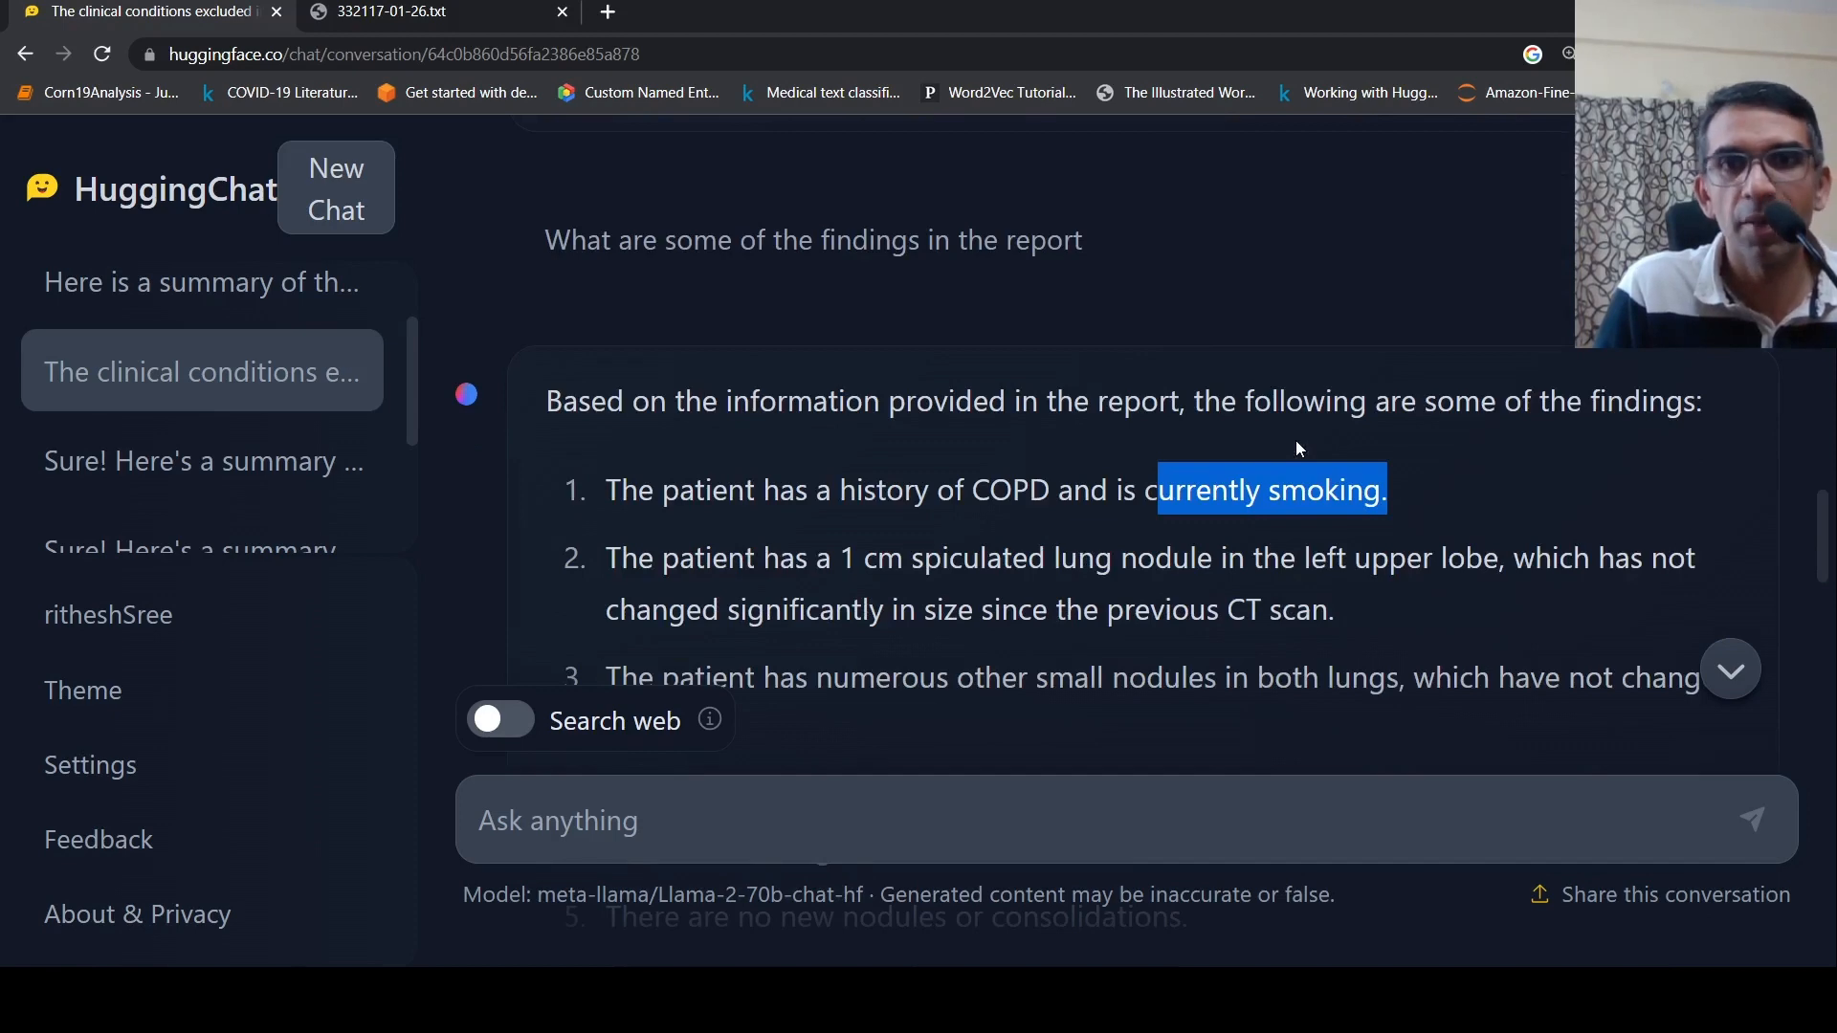
scroll(1296, 441, "down", 3)
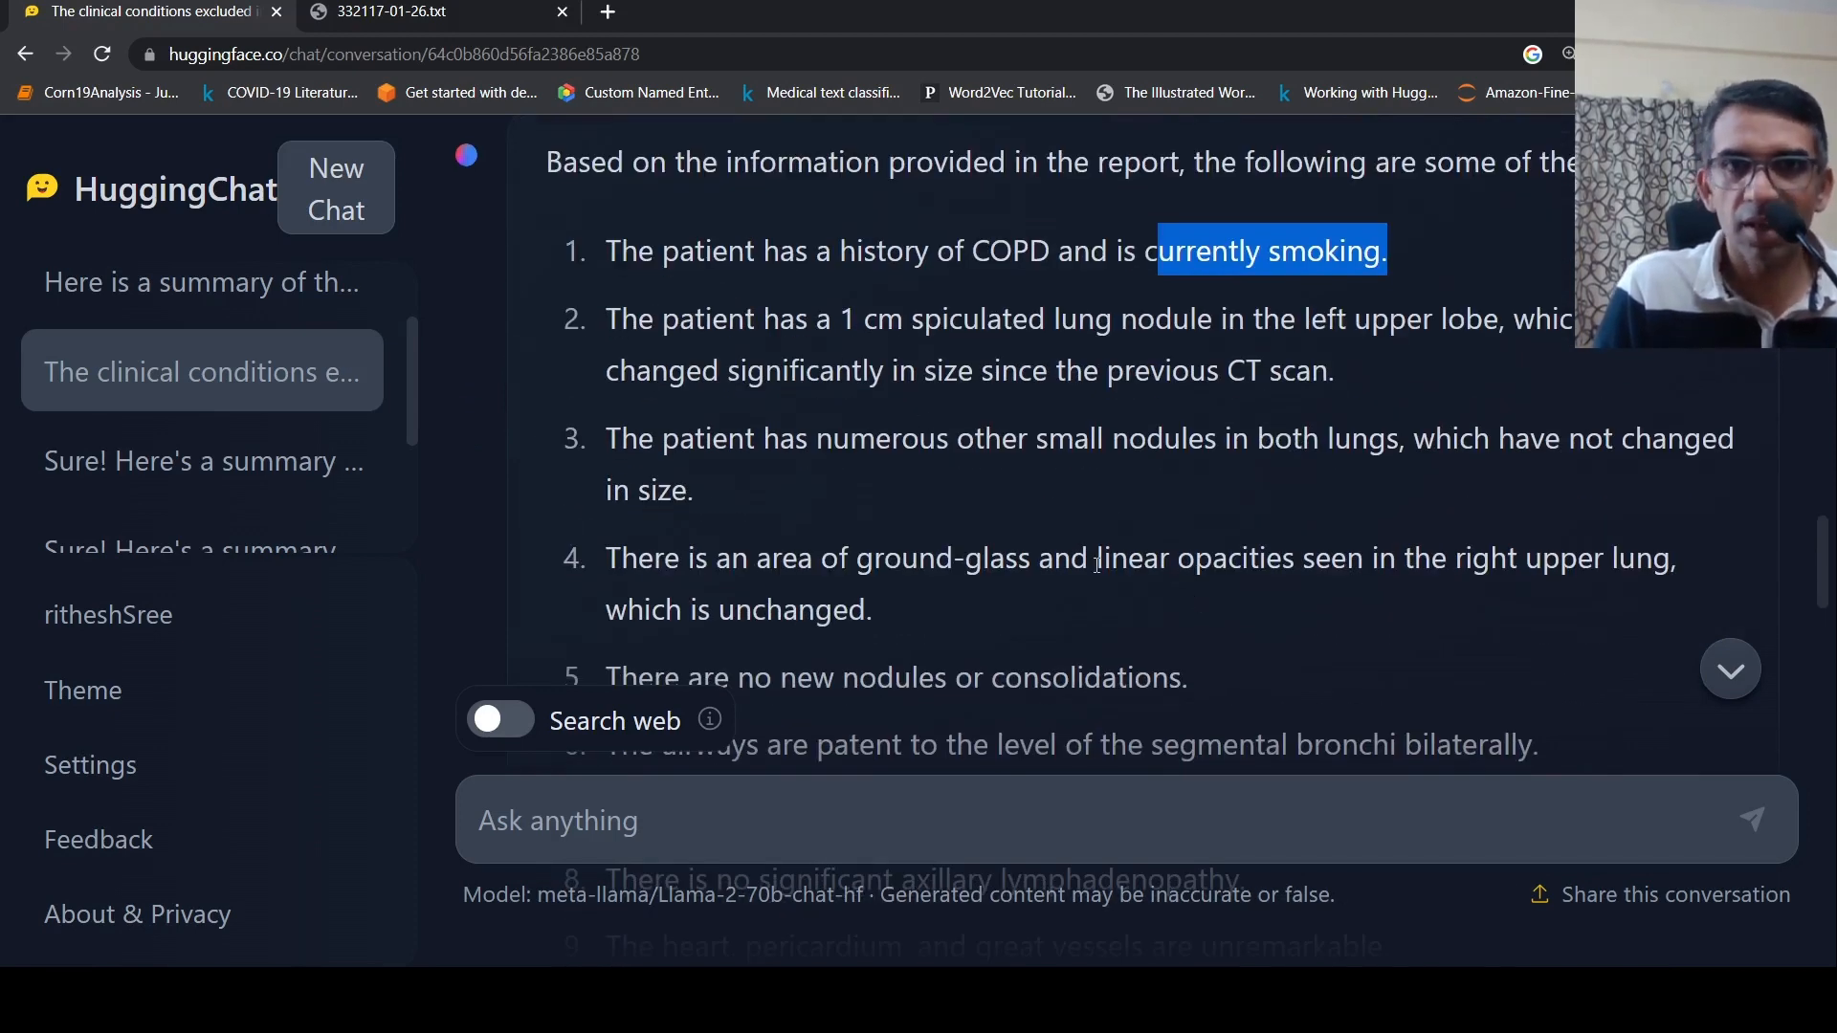
scroll(977, 543, "down", 2)
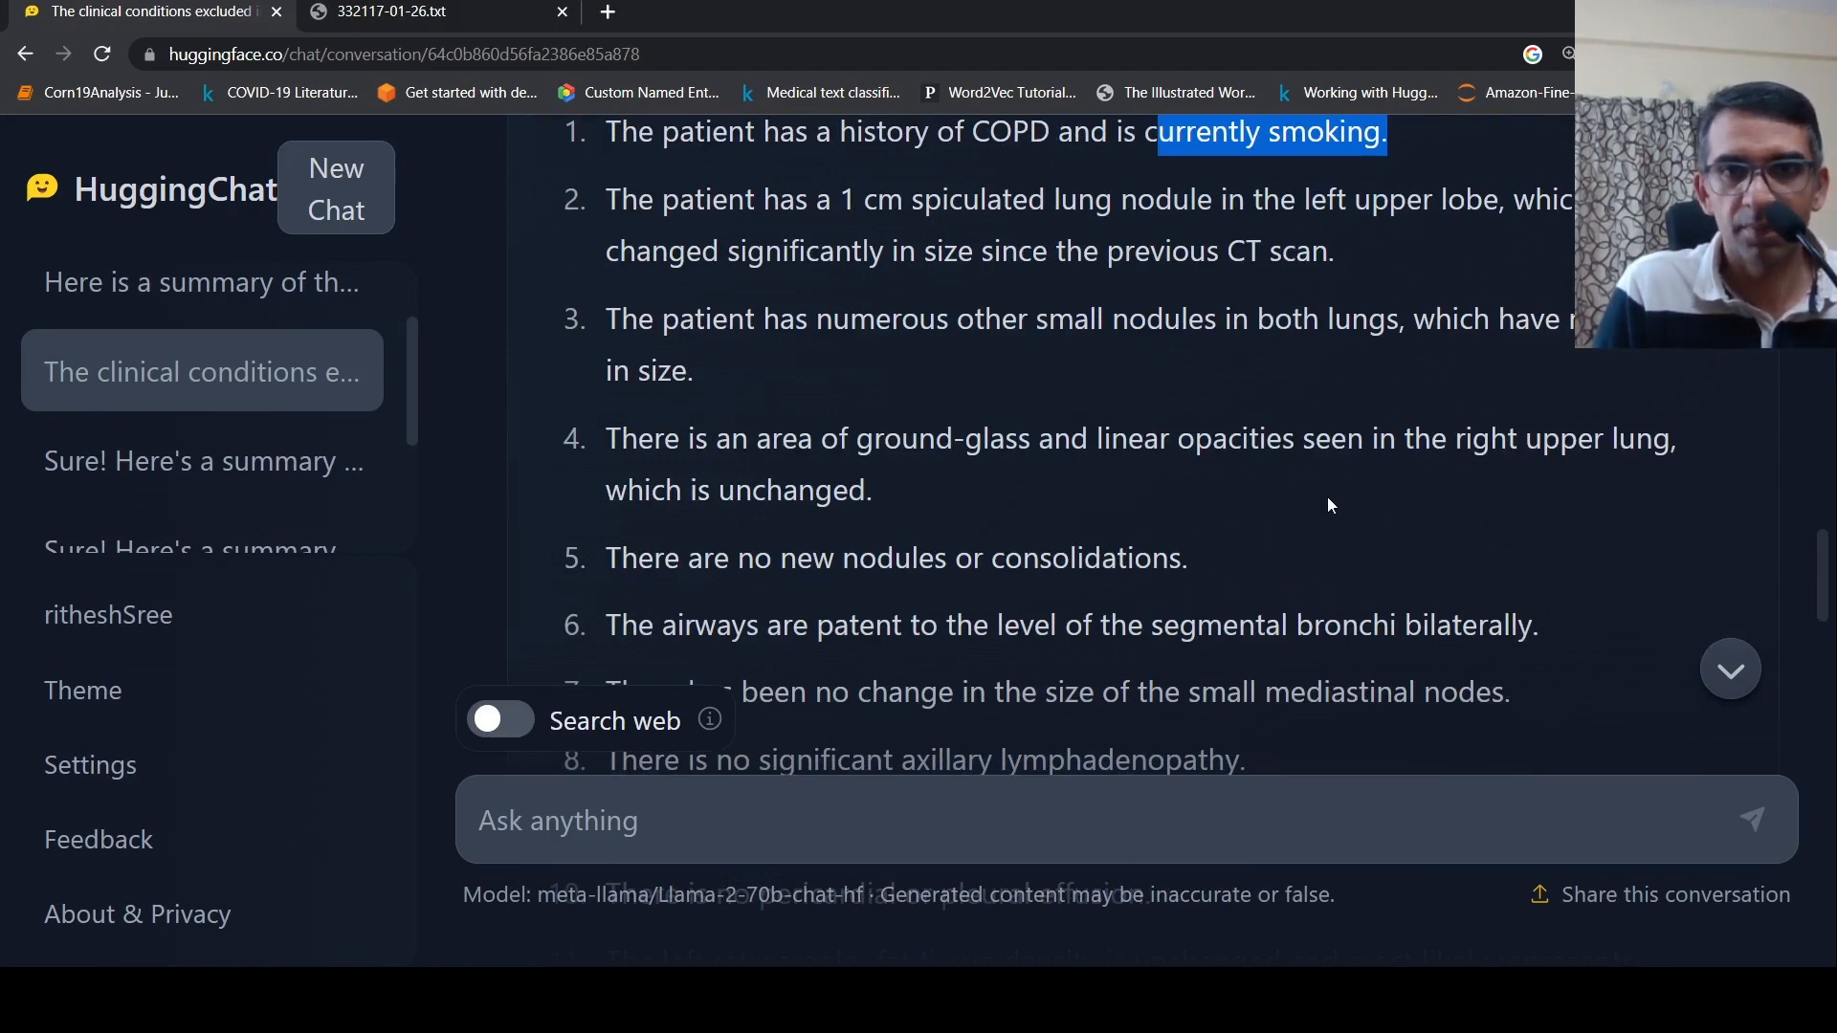
scroll(1328, 497, "down", 5)
scroll(1327, 497, "down", 2)
scroll(1329, 497, "down", 6)
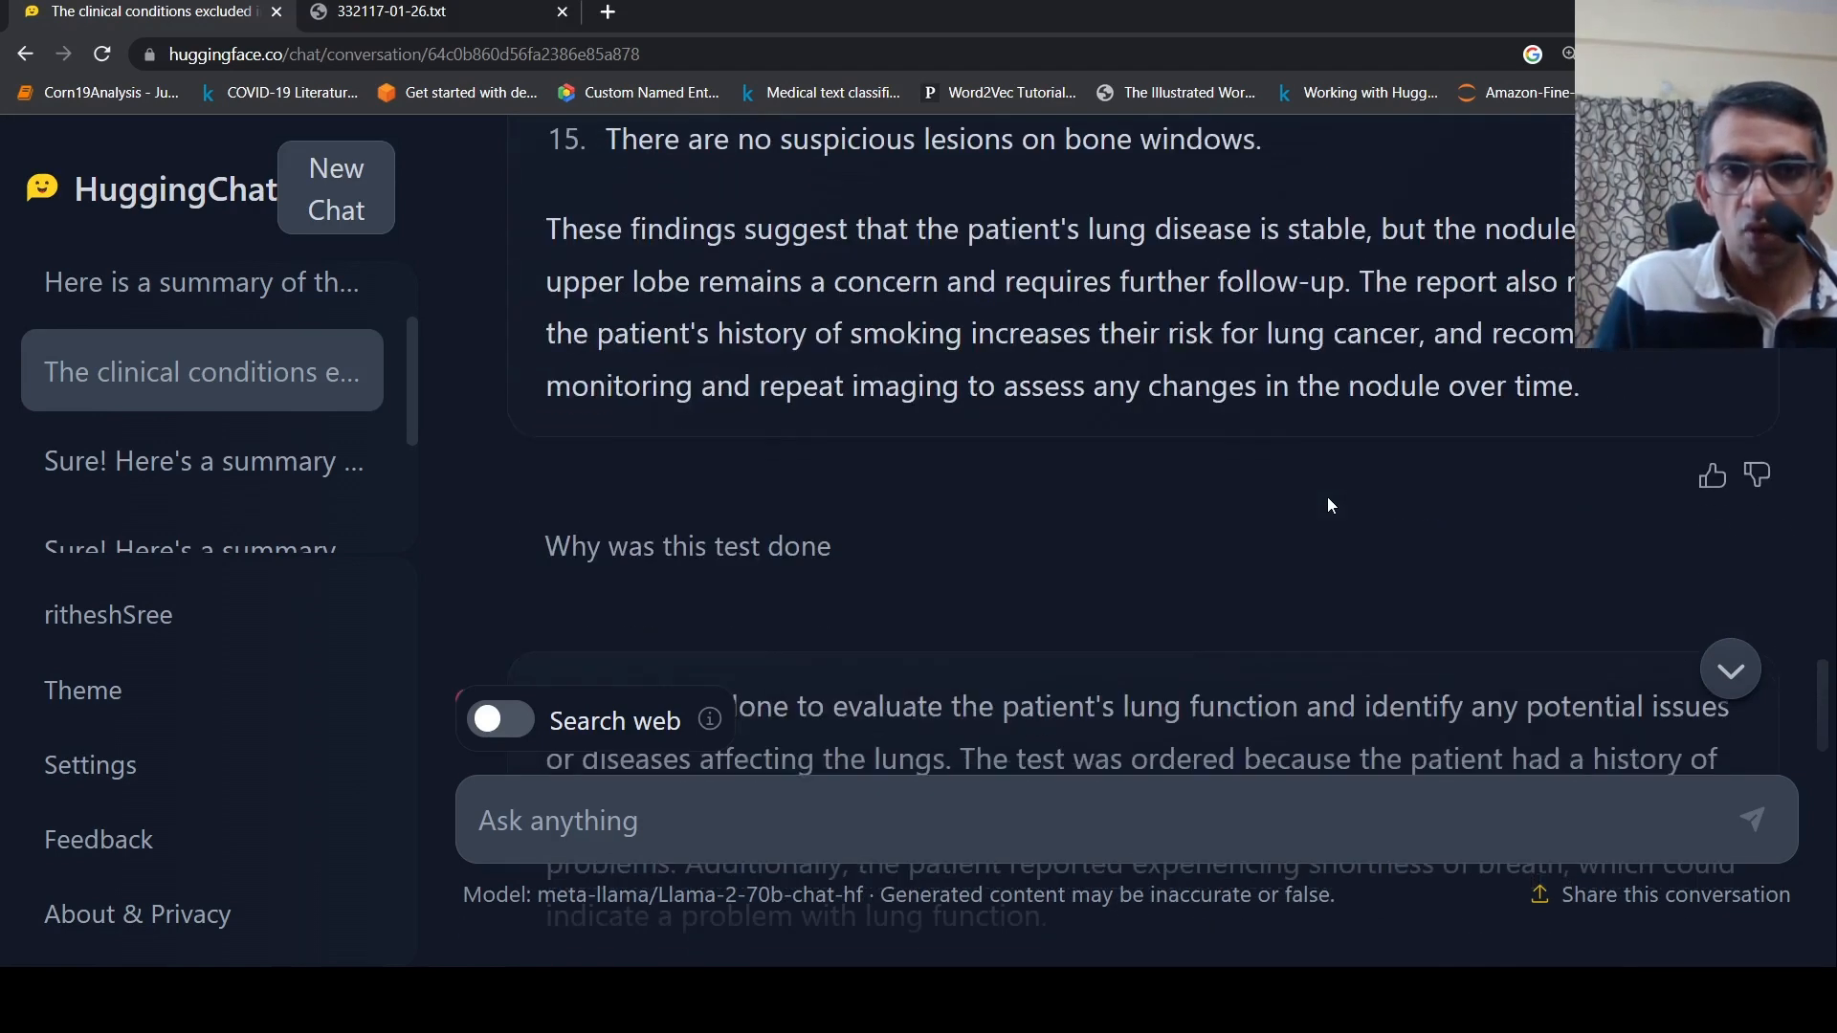
scroll(1025, 357, "down", 4)
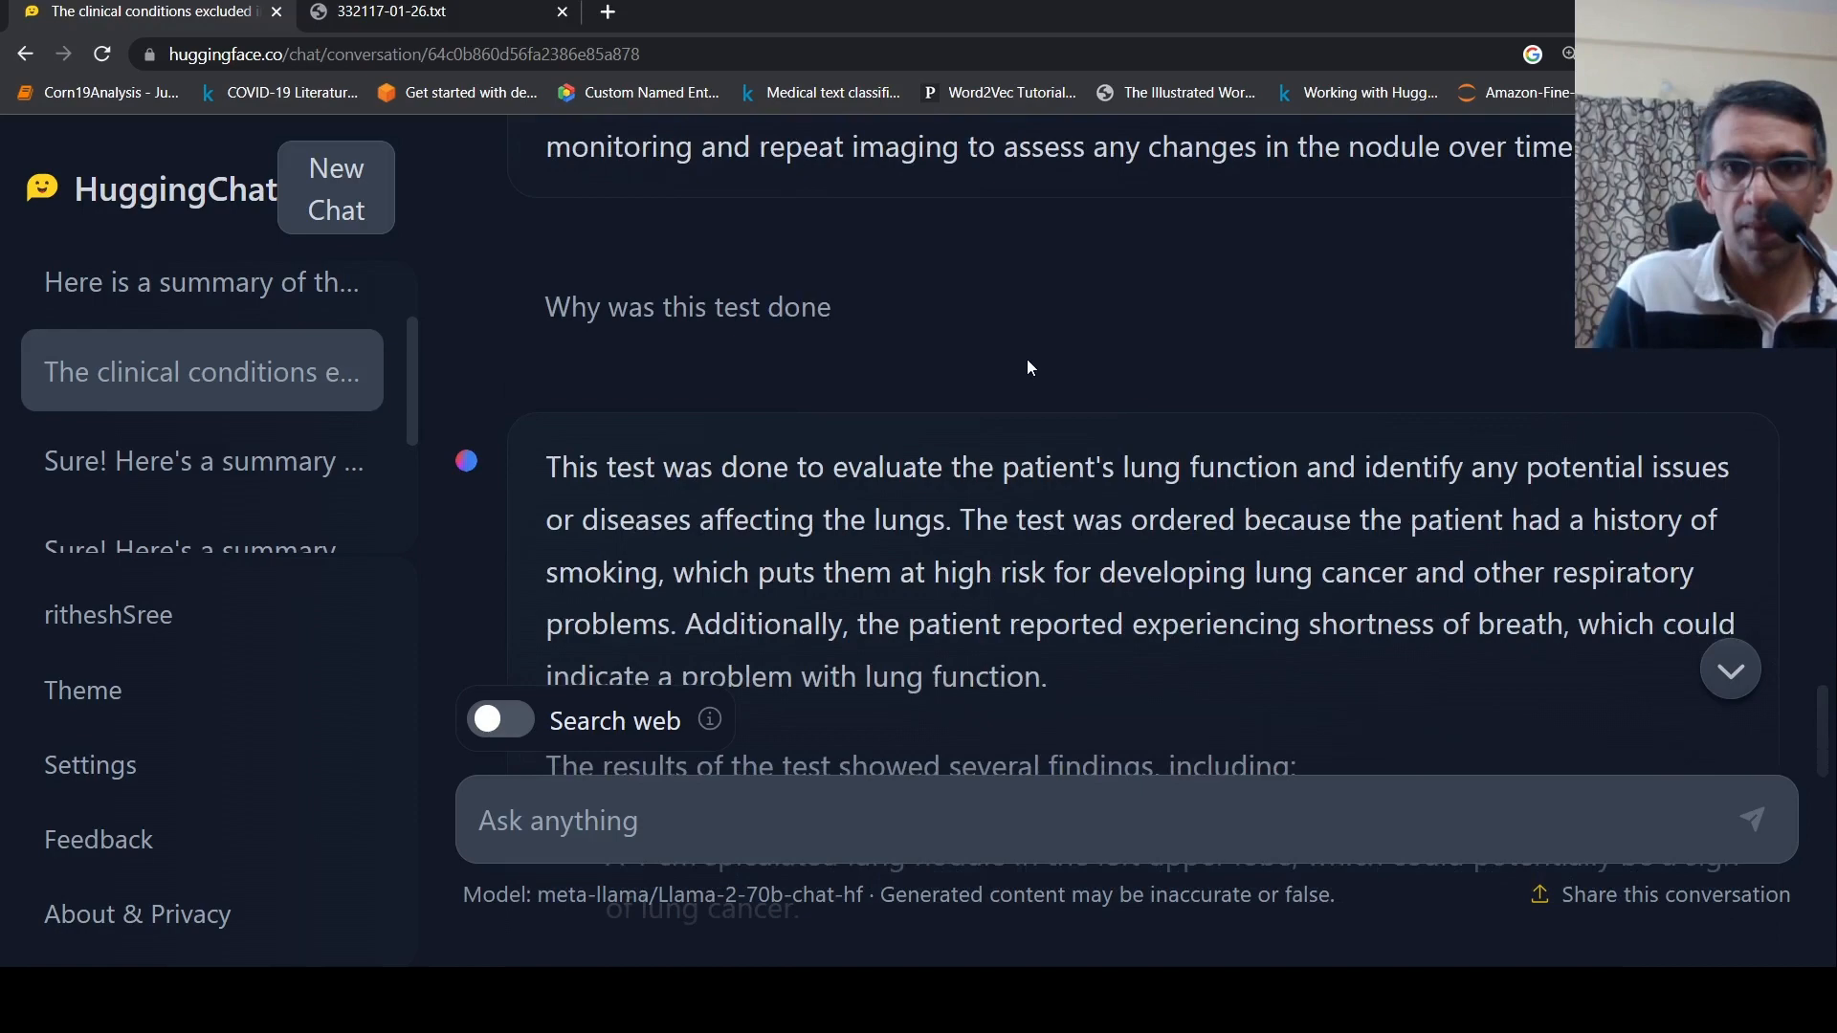
scroll(1025, 357, "down", 5)
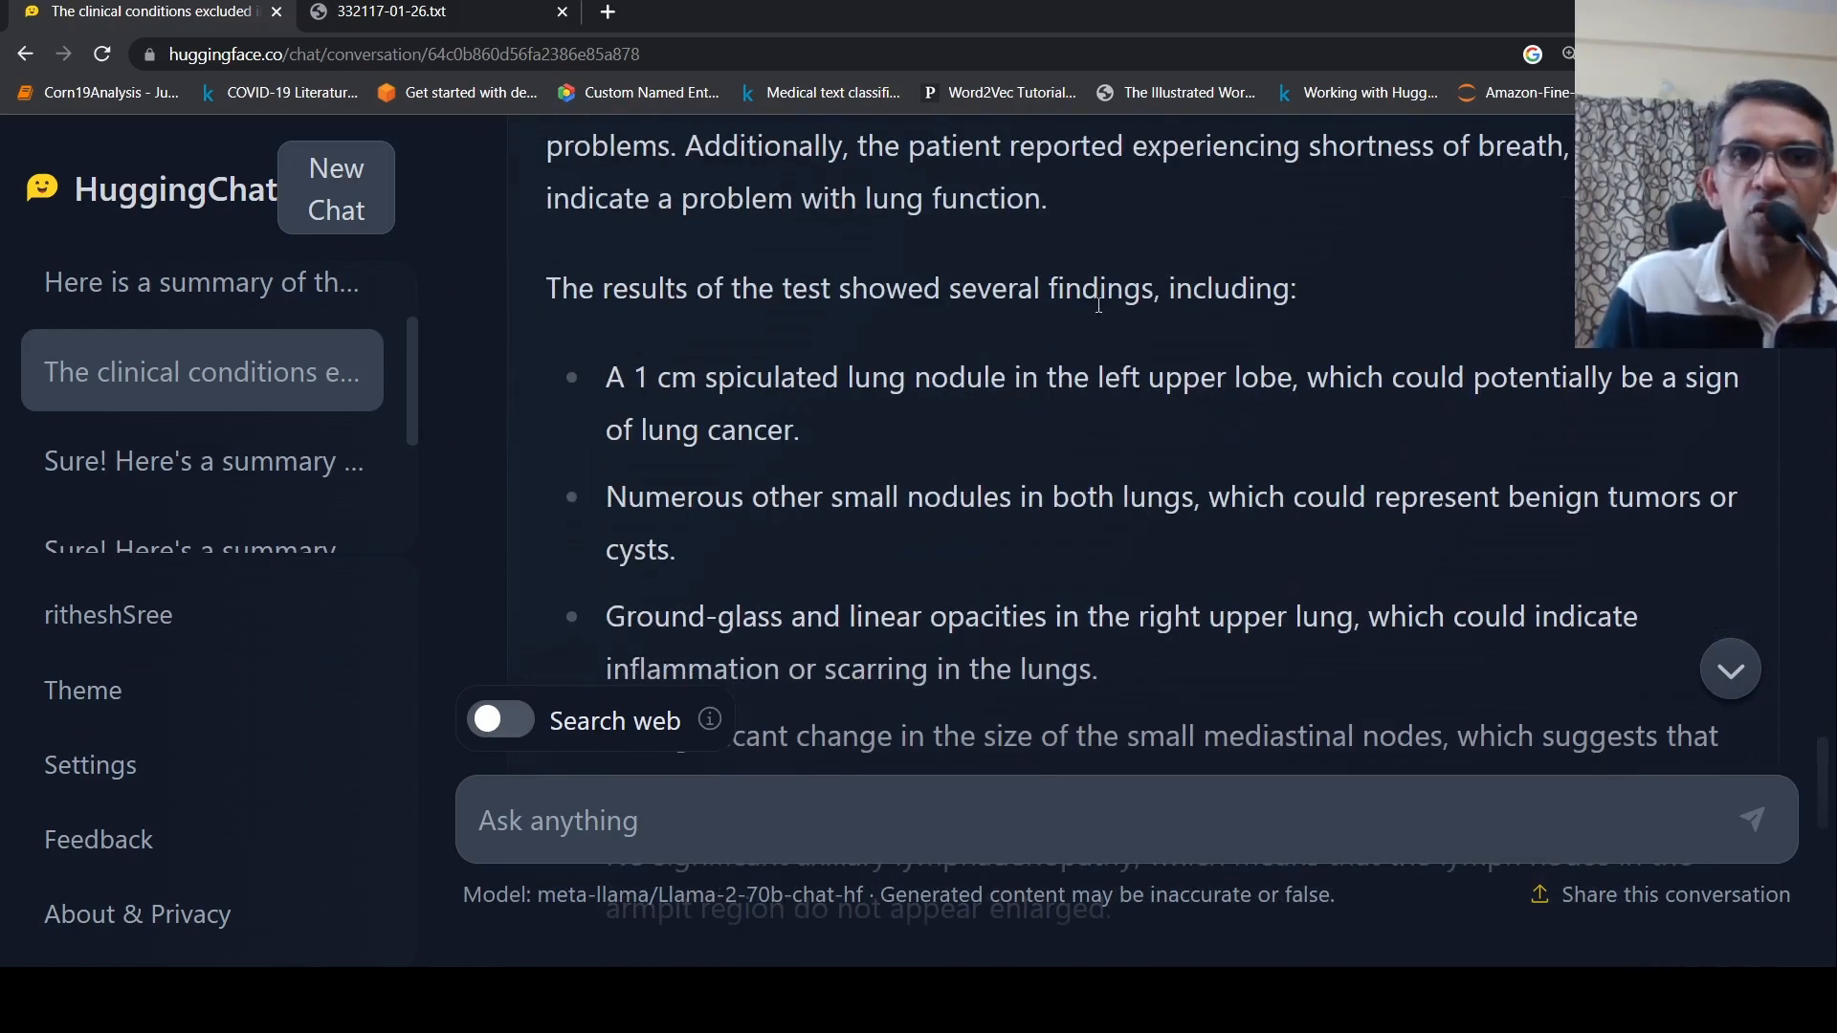
scroll(1169, 371, "up", 5)
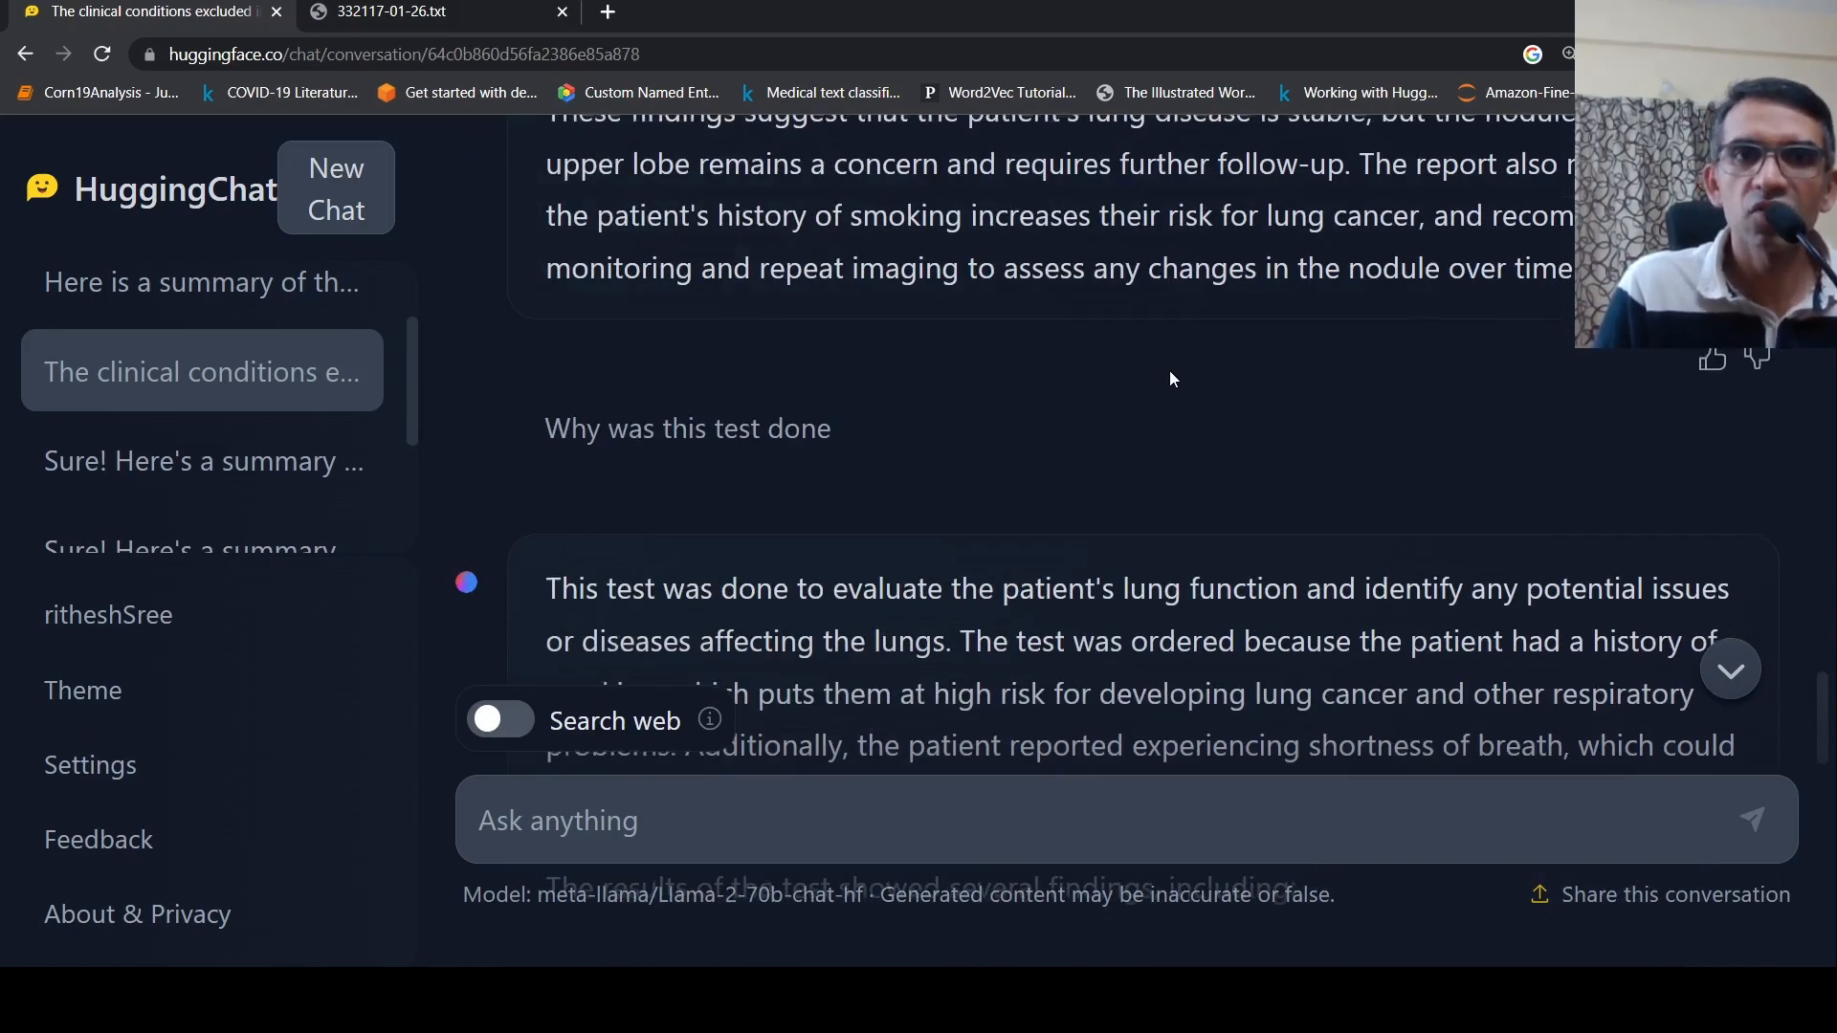
scroll(1170, 371, "up", 5)
scroll(1169, 370, "up", 3)
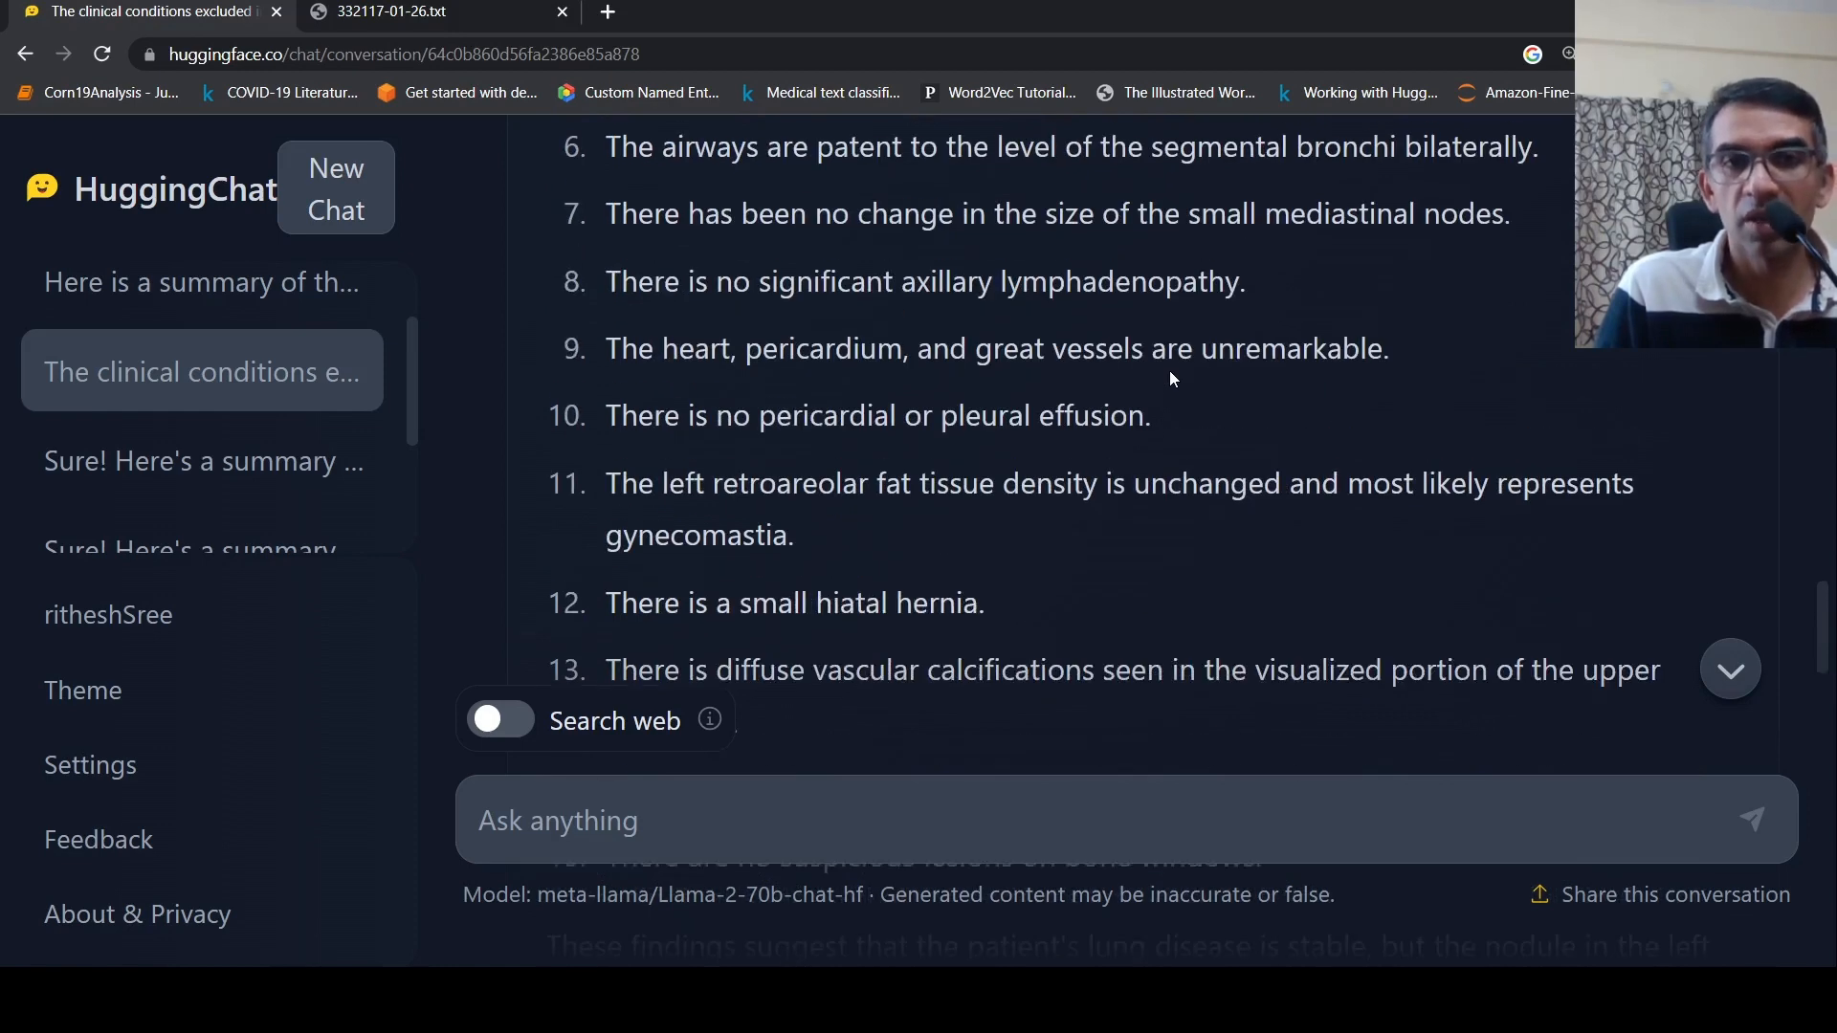
scroll(1169, 371, "up", 5)
scroll(1170, 371, "up", 3)
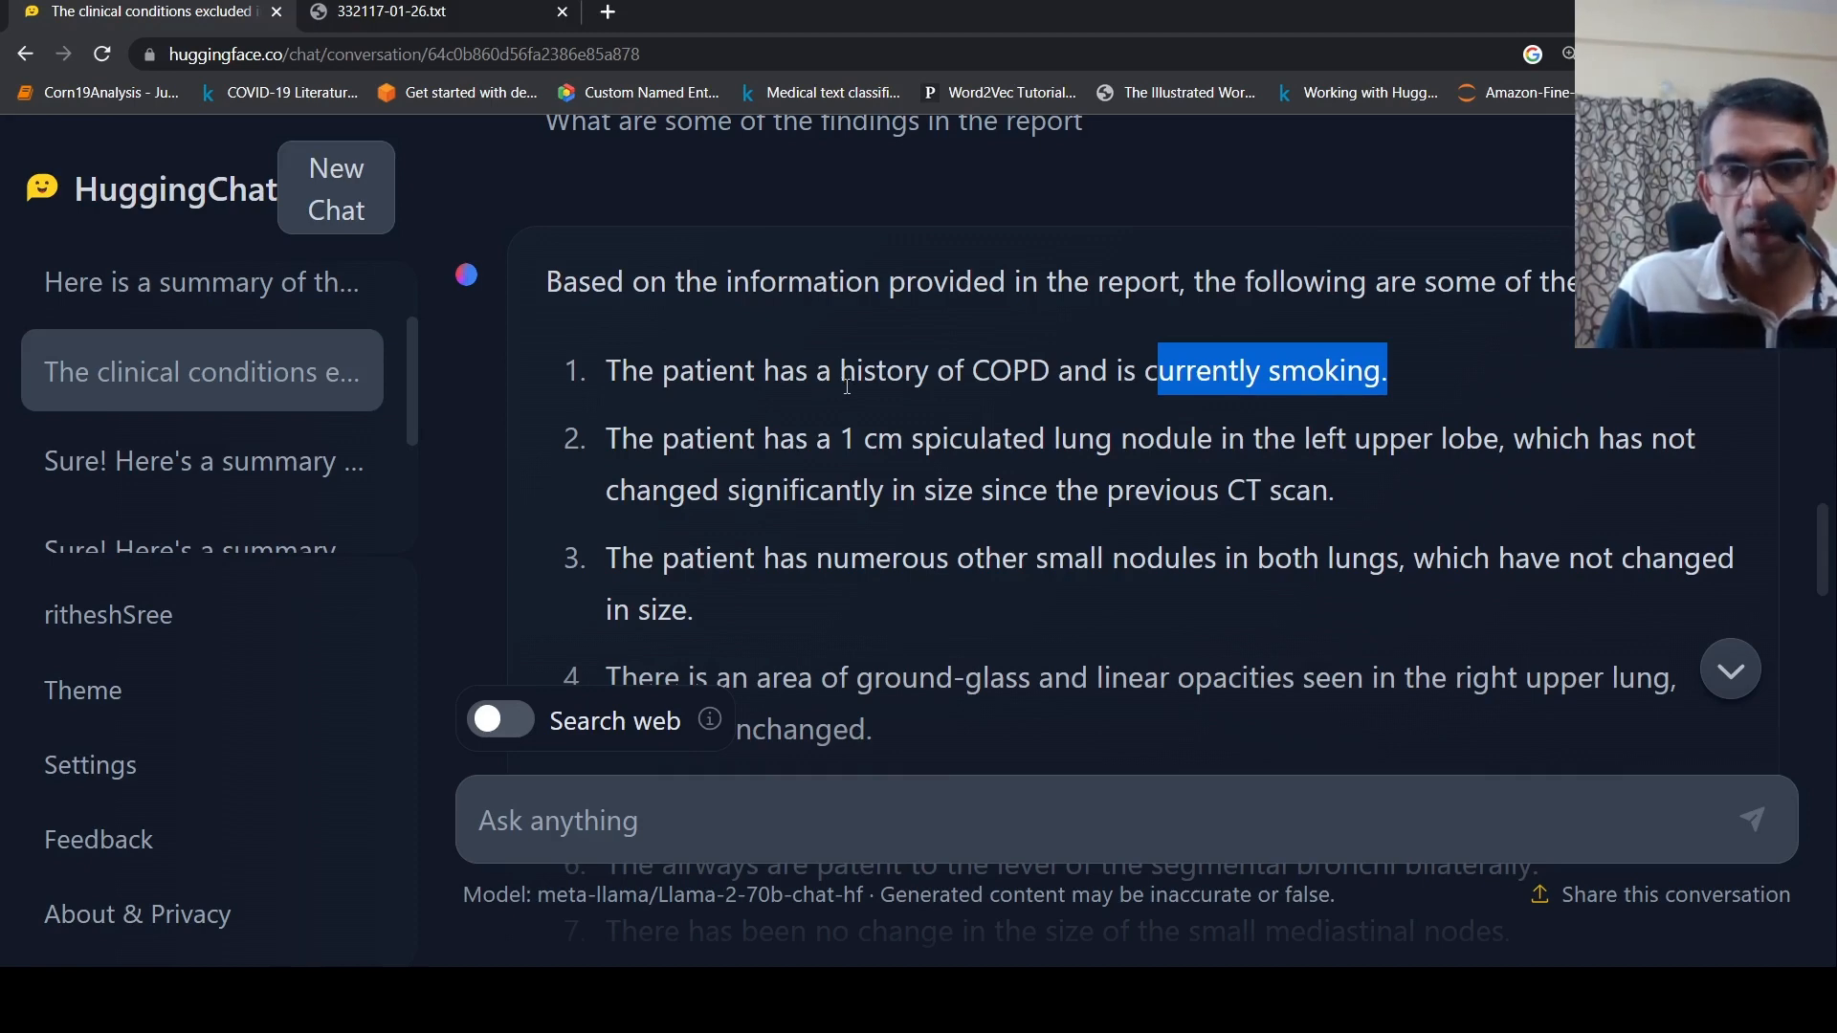
scroll(1373, 402, "down", 10)
scroll(1373, 402, "up", 5)
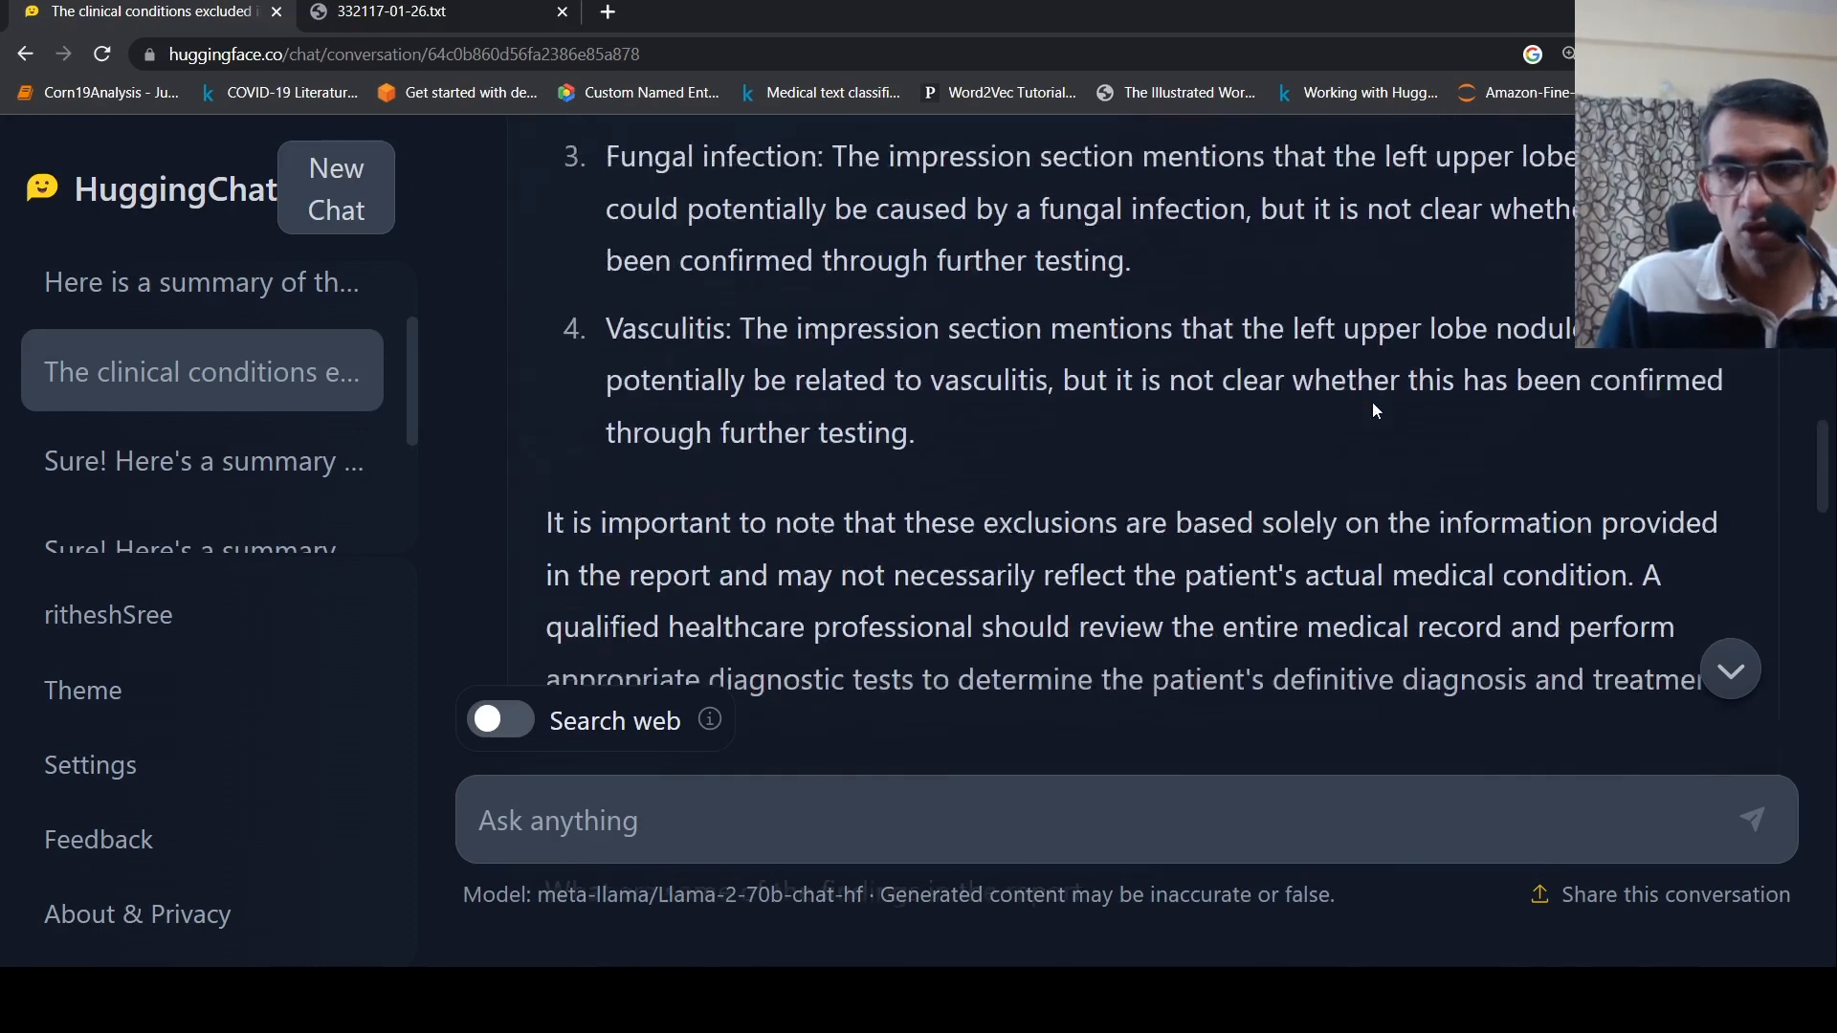
scroll(1372, 402, "up", 5)
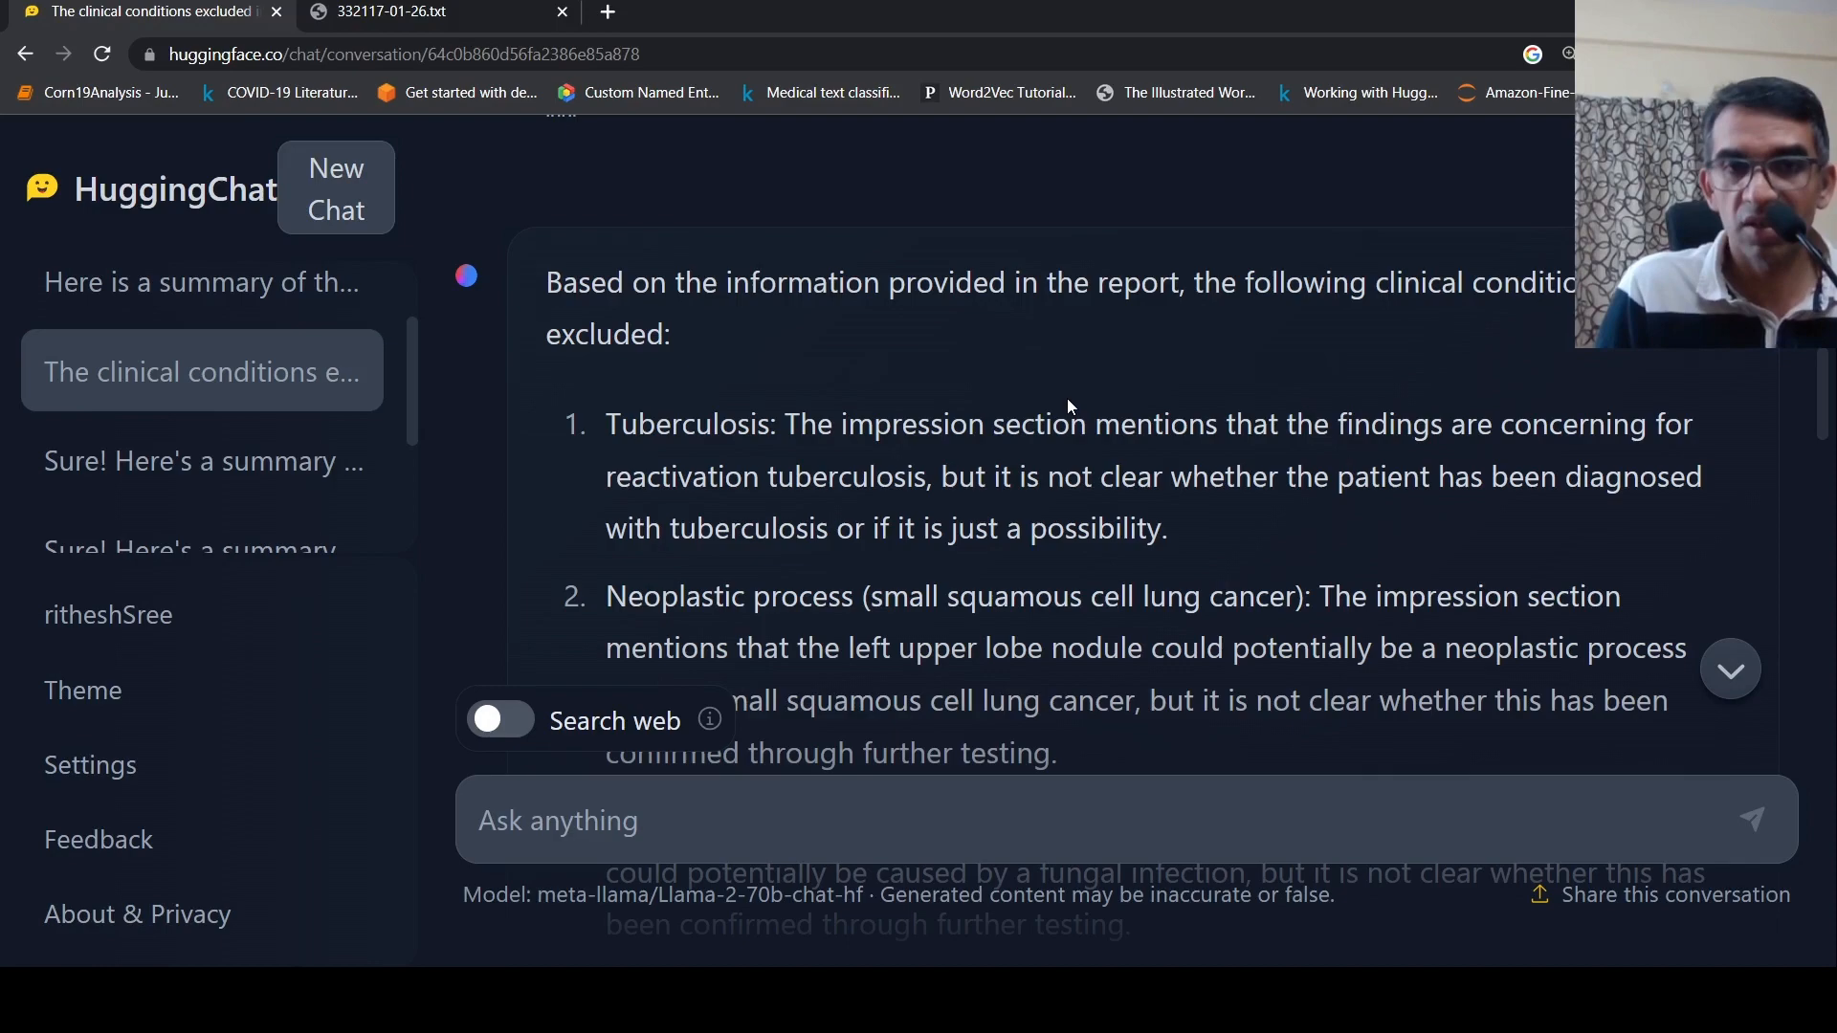
scroll(1066, 398, "down", 5)
scroll(1067, 398, "down", 4)
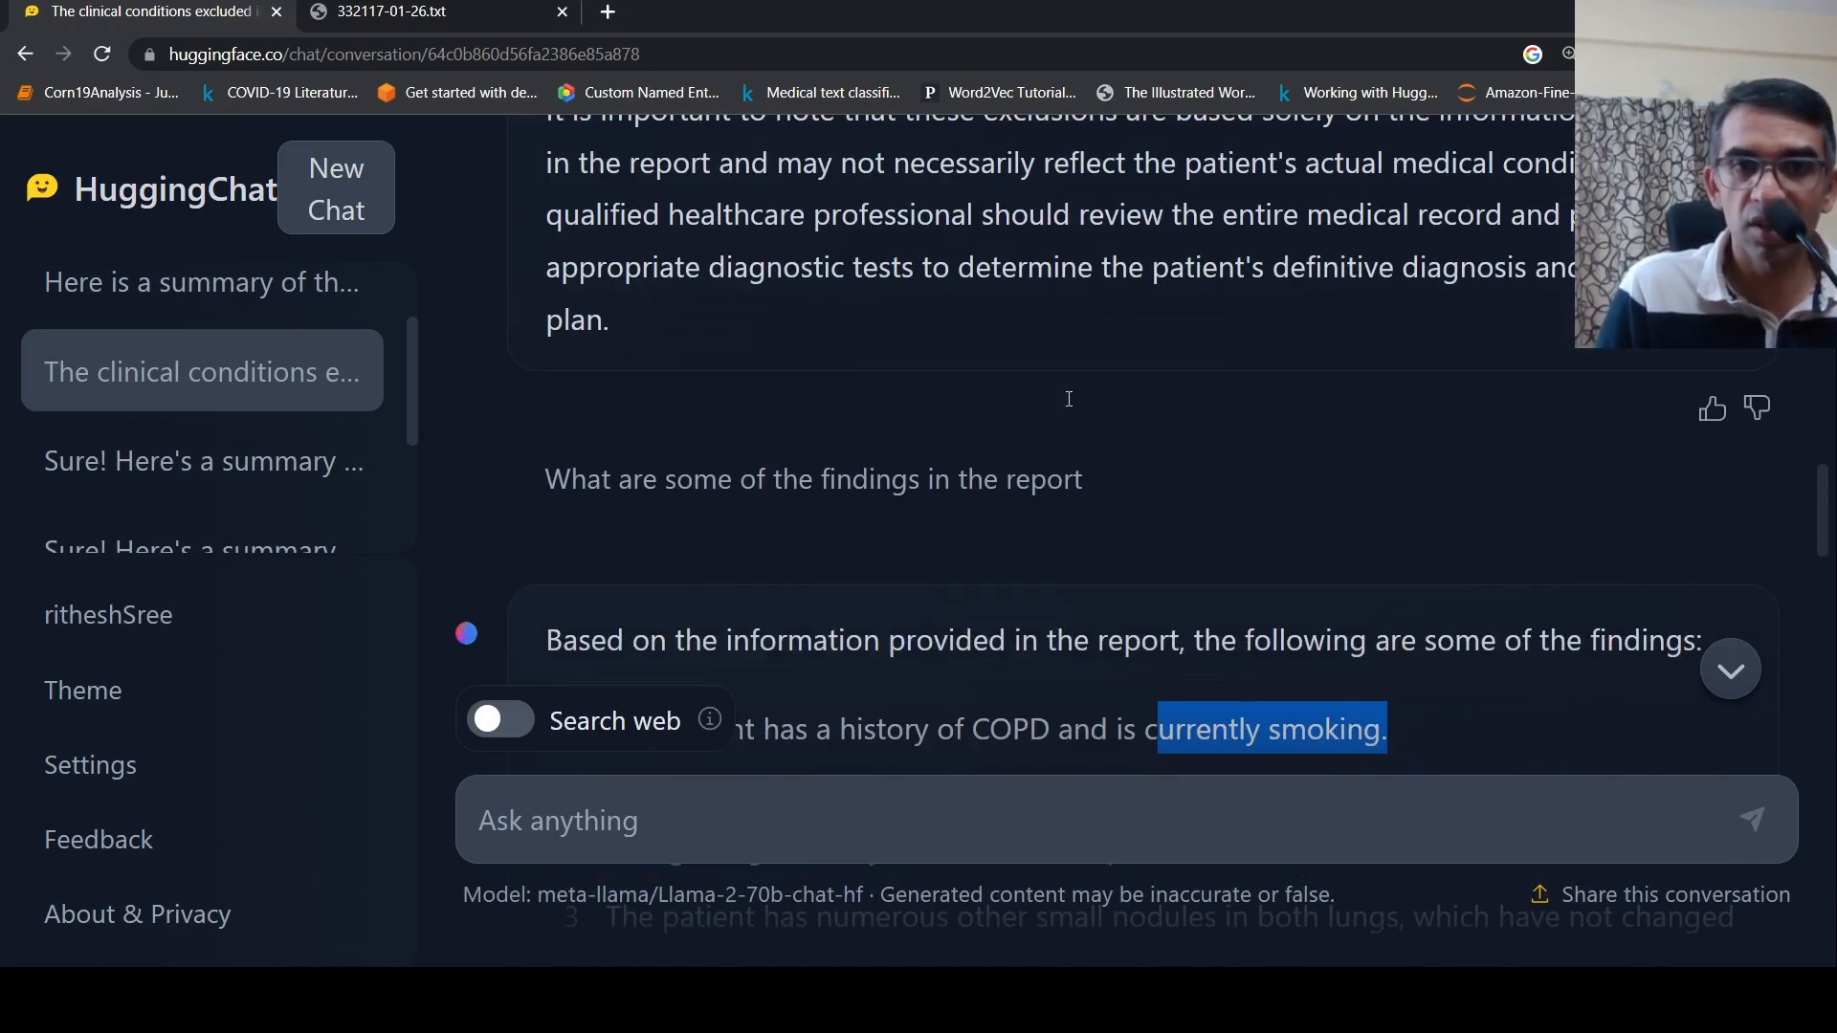
scroll(1067, 398, "down", 3)
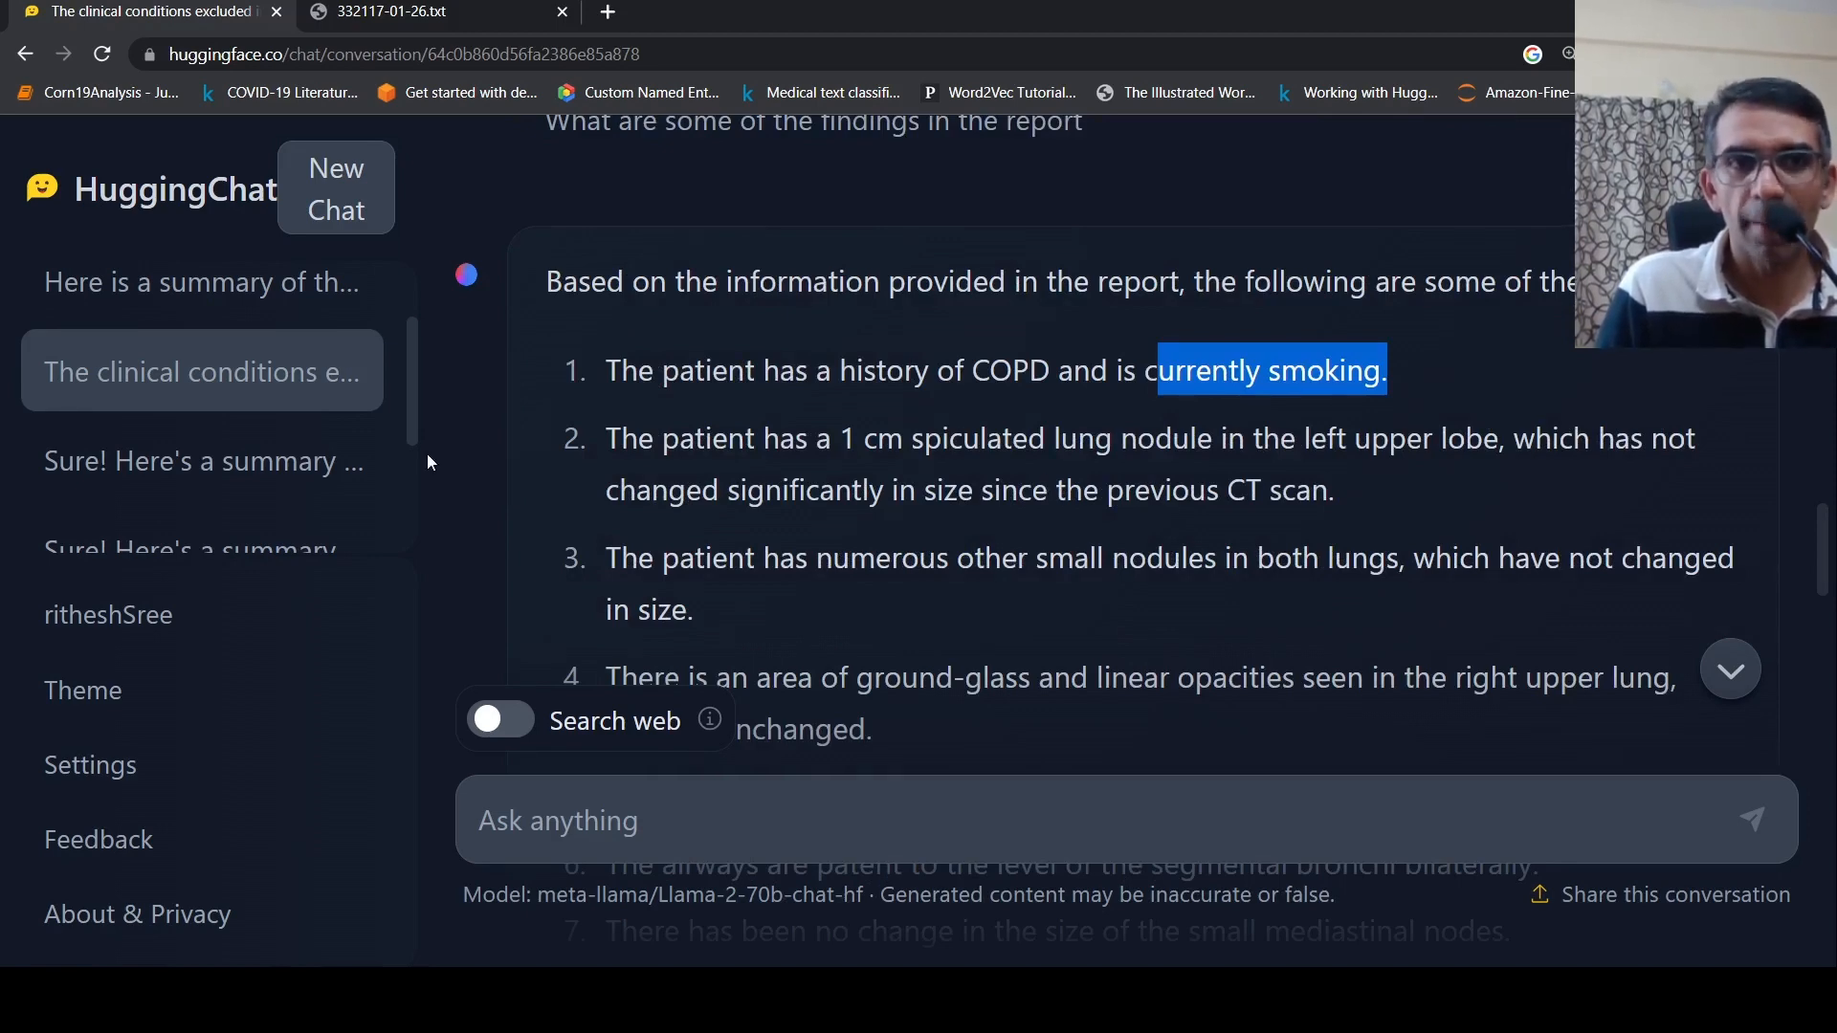
Switch to the CT head report conversation to review findings and the prior lung cancer answer
left_click(245, 295)
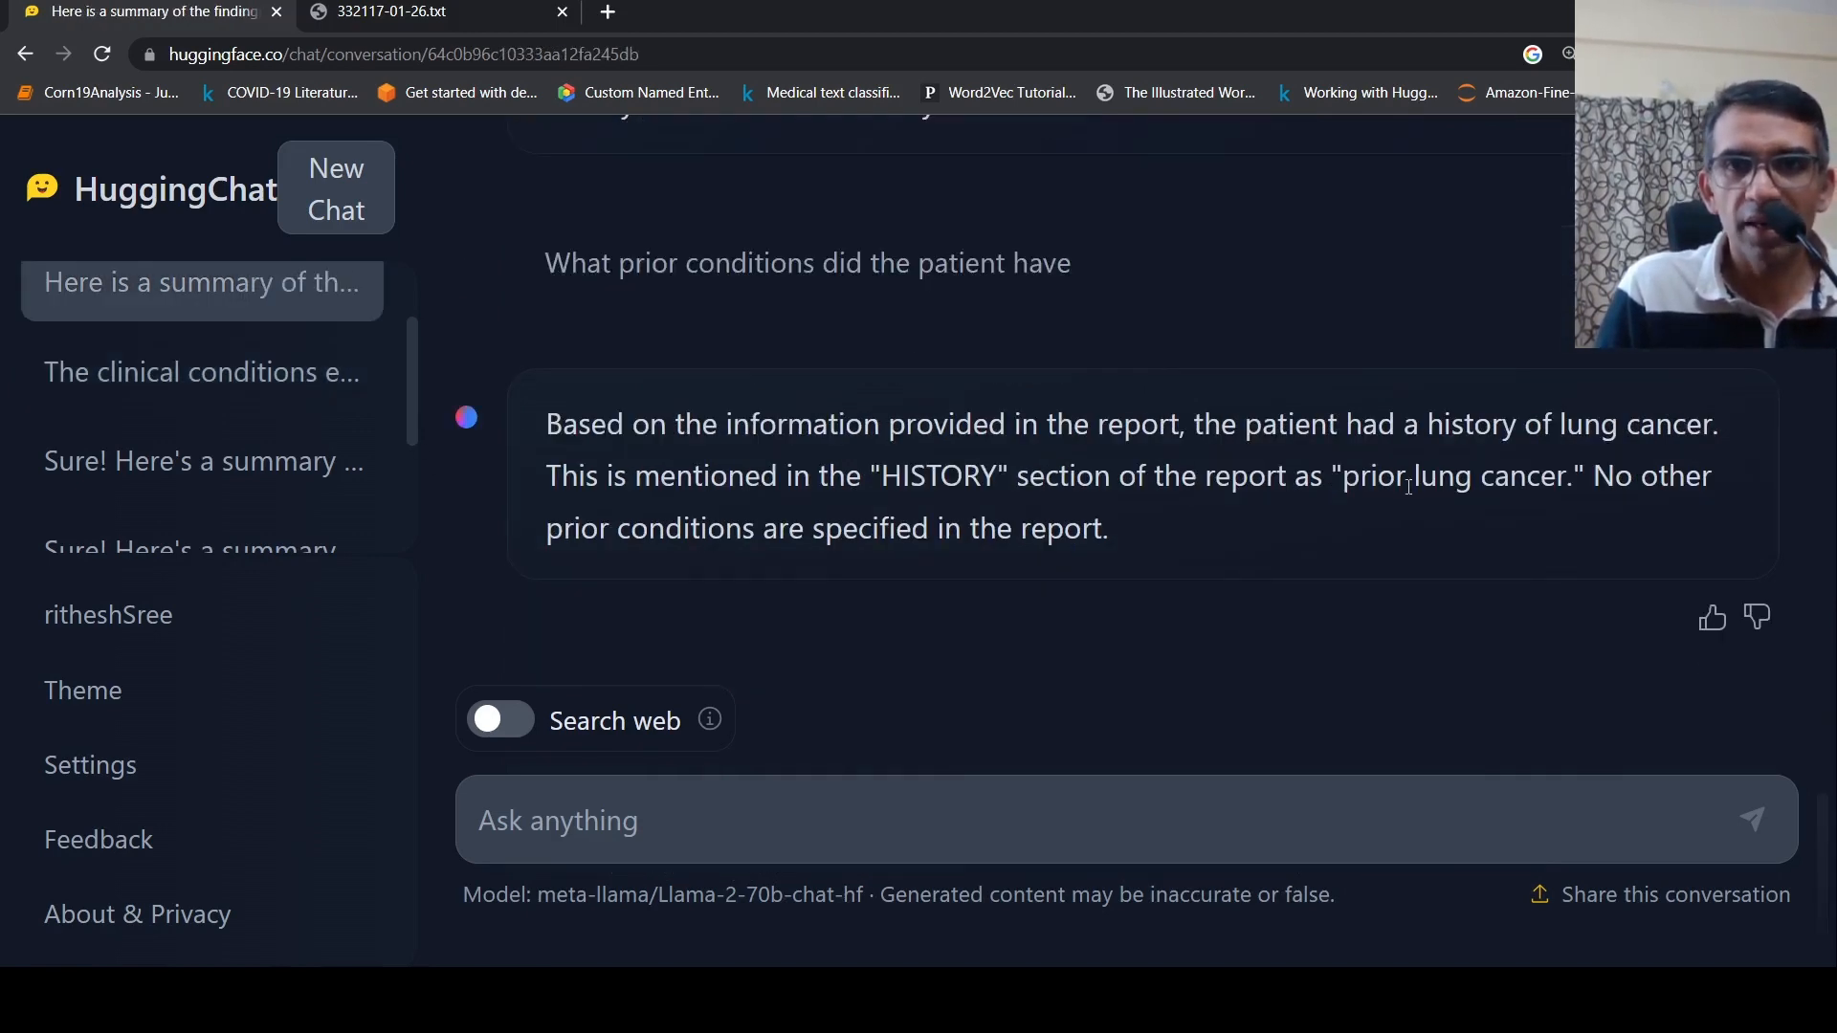
scroll(1407, 487, "up", 5)
scroll(1408, 487, "up", 5)
scroll(1406, 486, "up", 3)
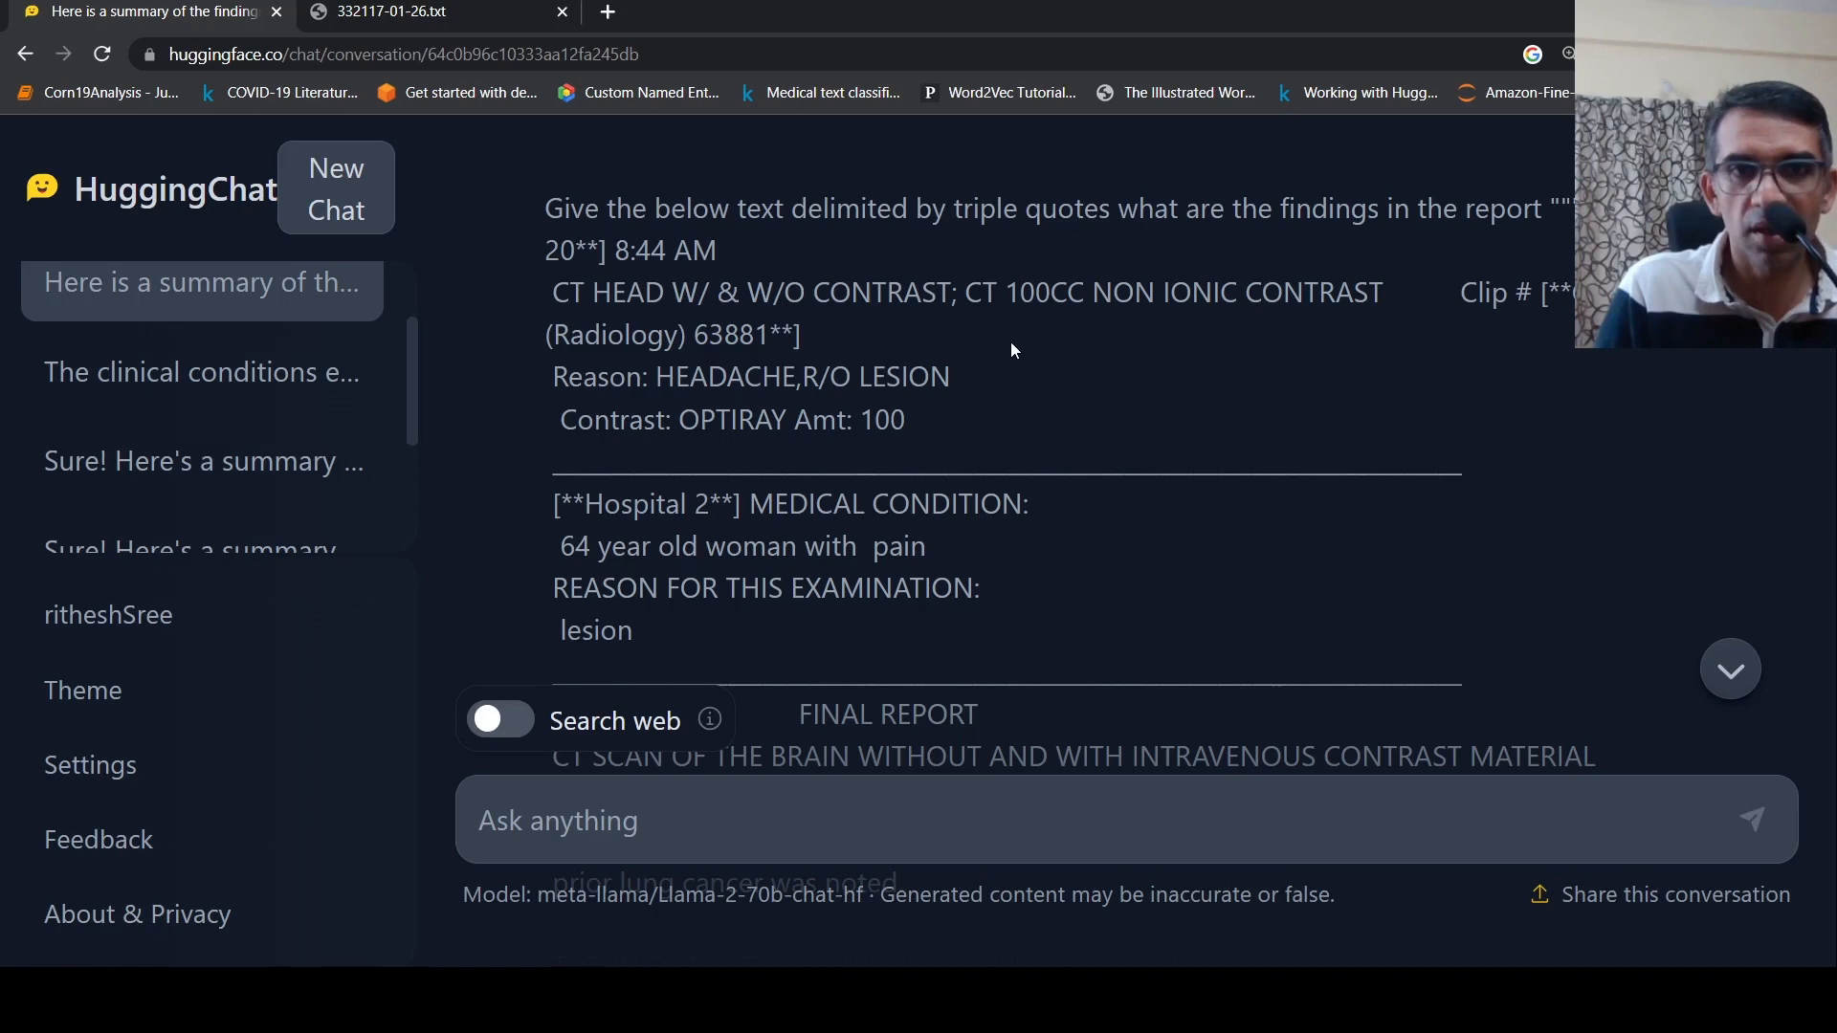
scroll(1011, 342, "down", 2)
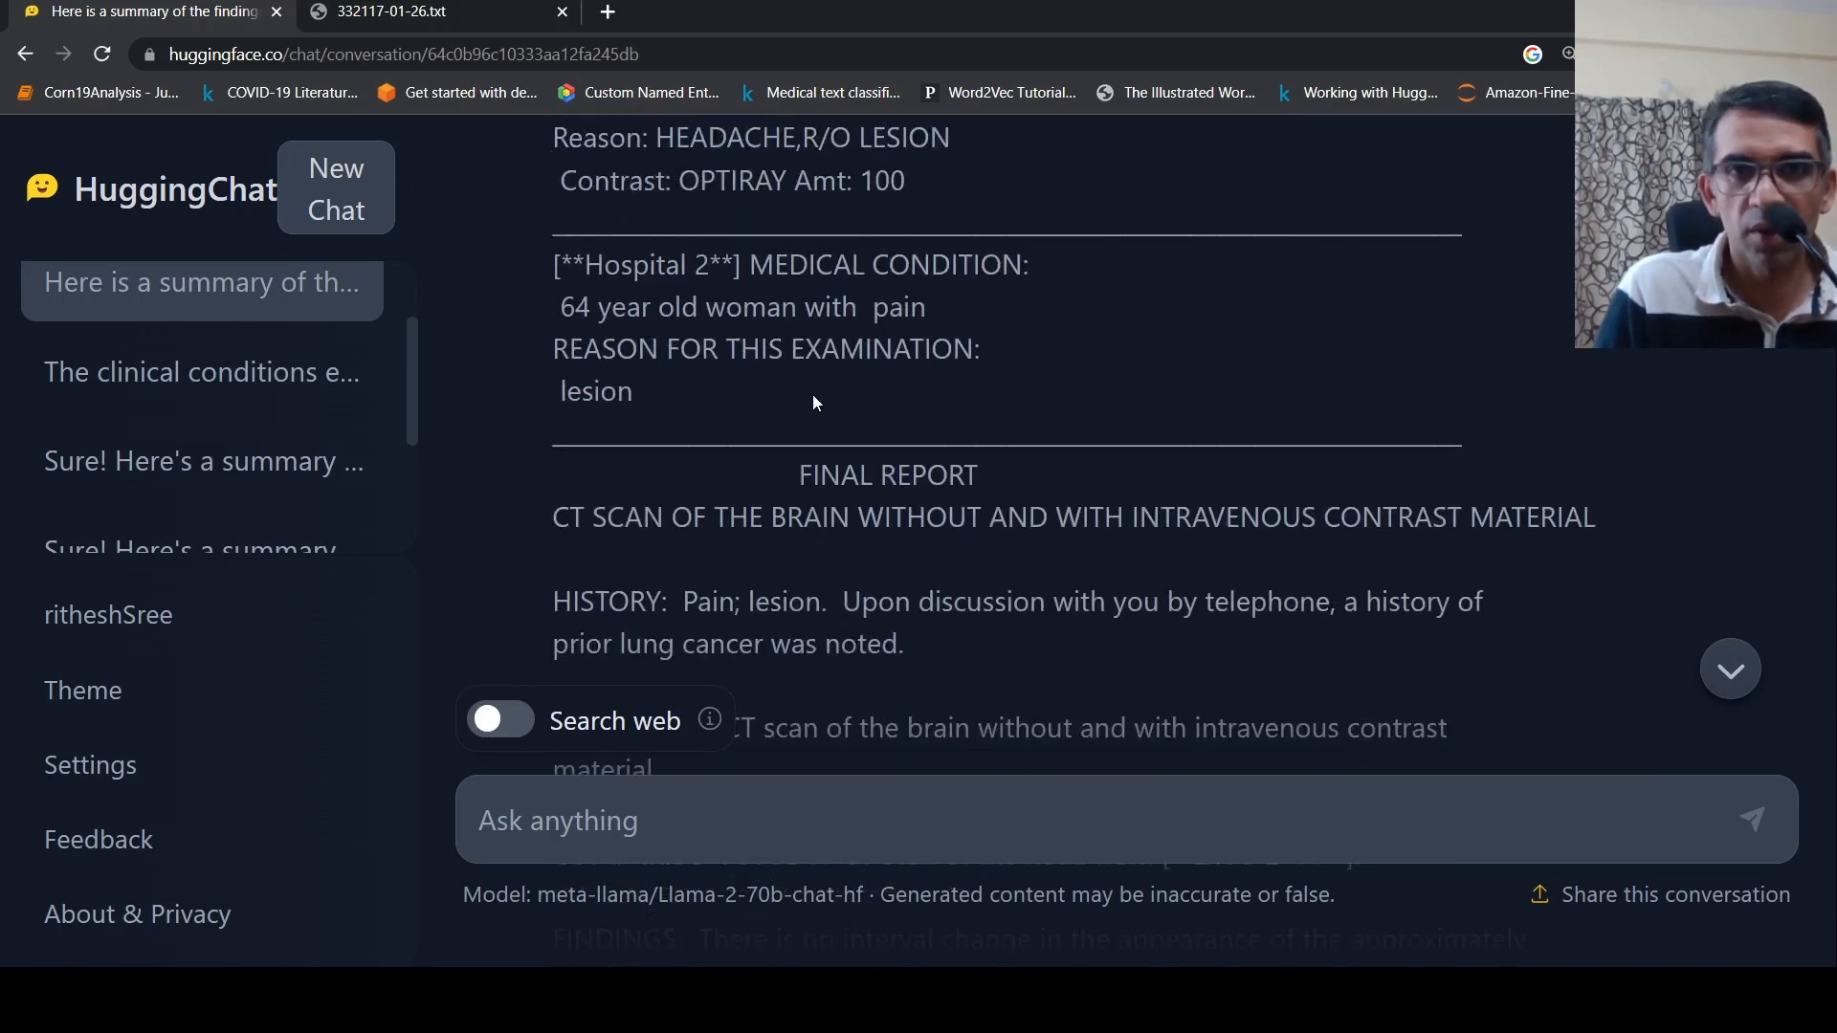
scroll(964, 450, "down", 1)
scroll(1071, 458, "down", 2)
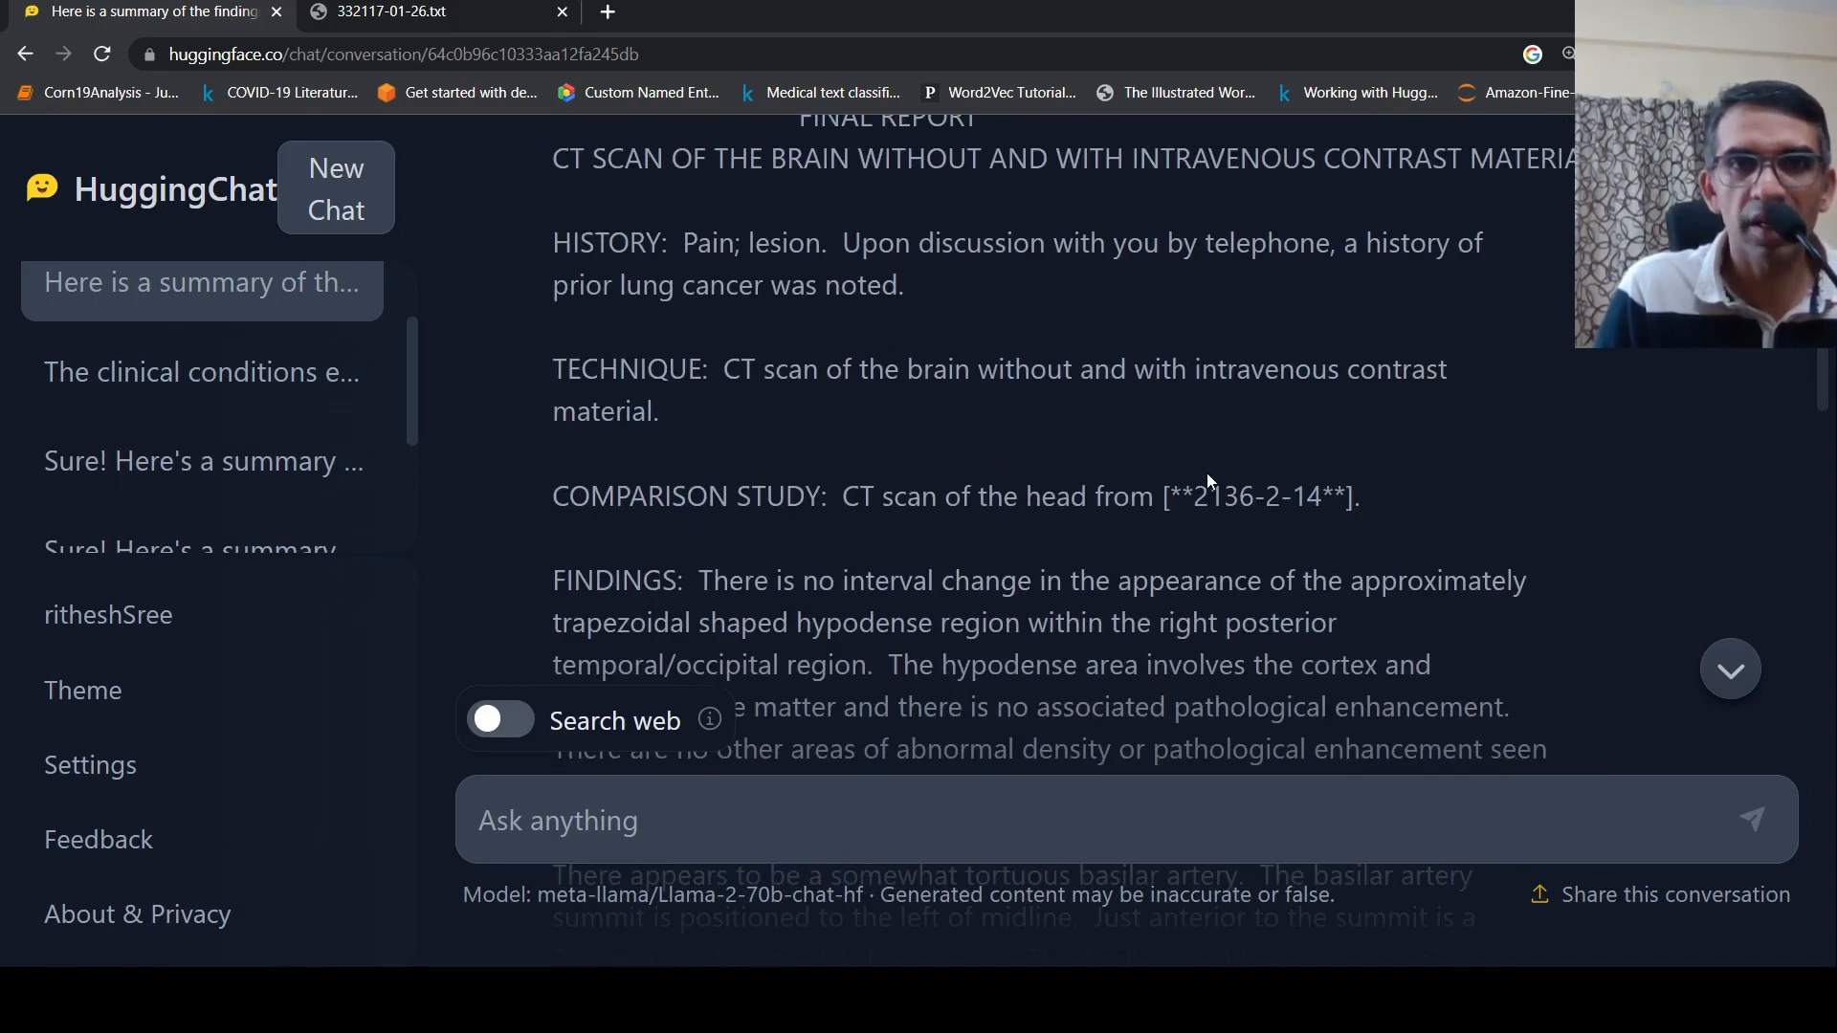
scroll(1207, 473, "down", 4)
scroll(1208, 472, "down", 5)
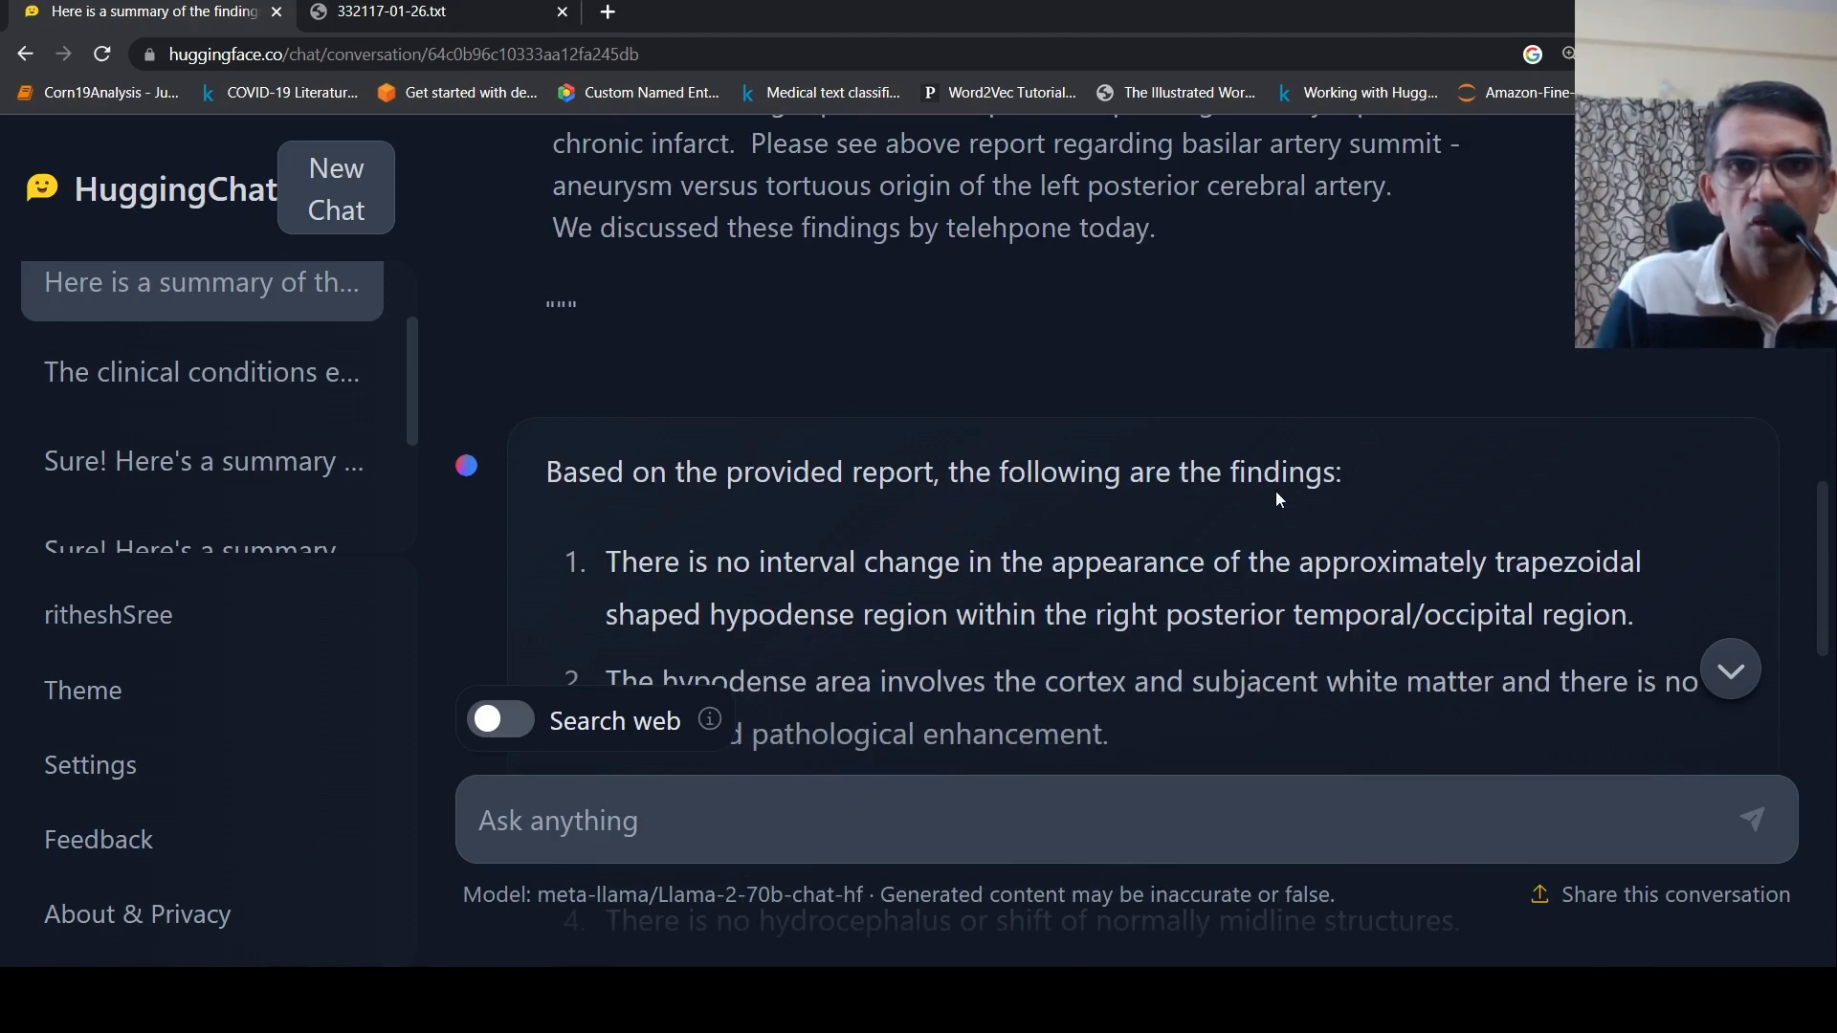
scroll(1277, 492, "down", 3)
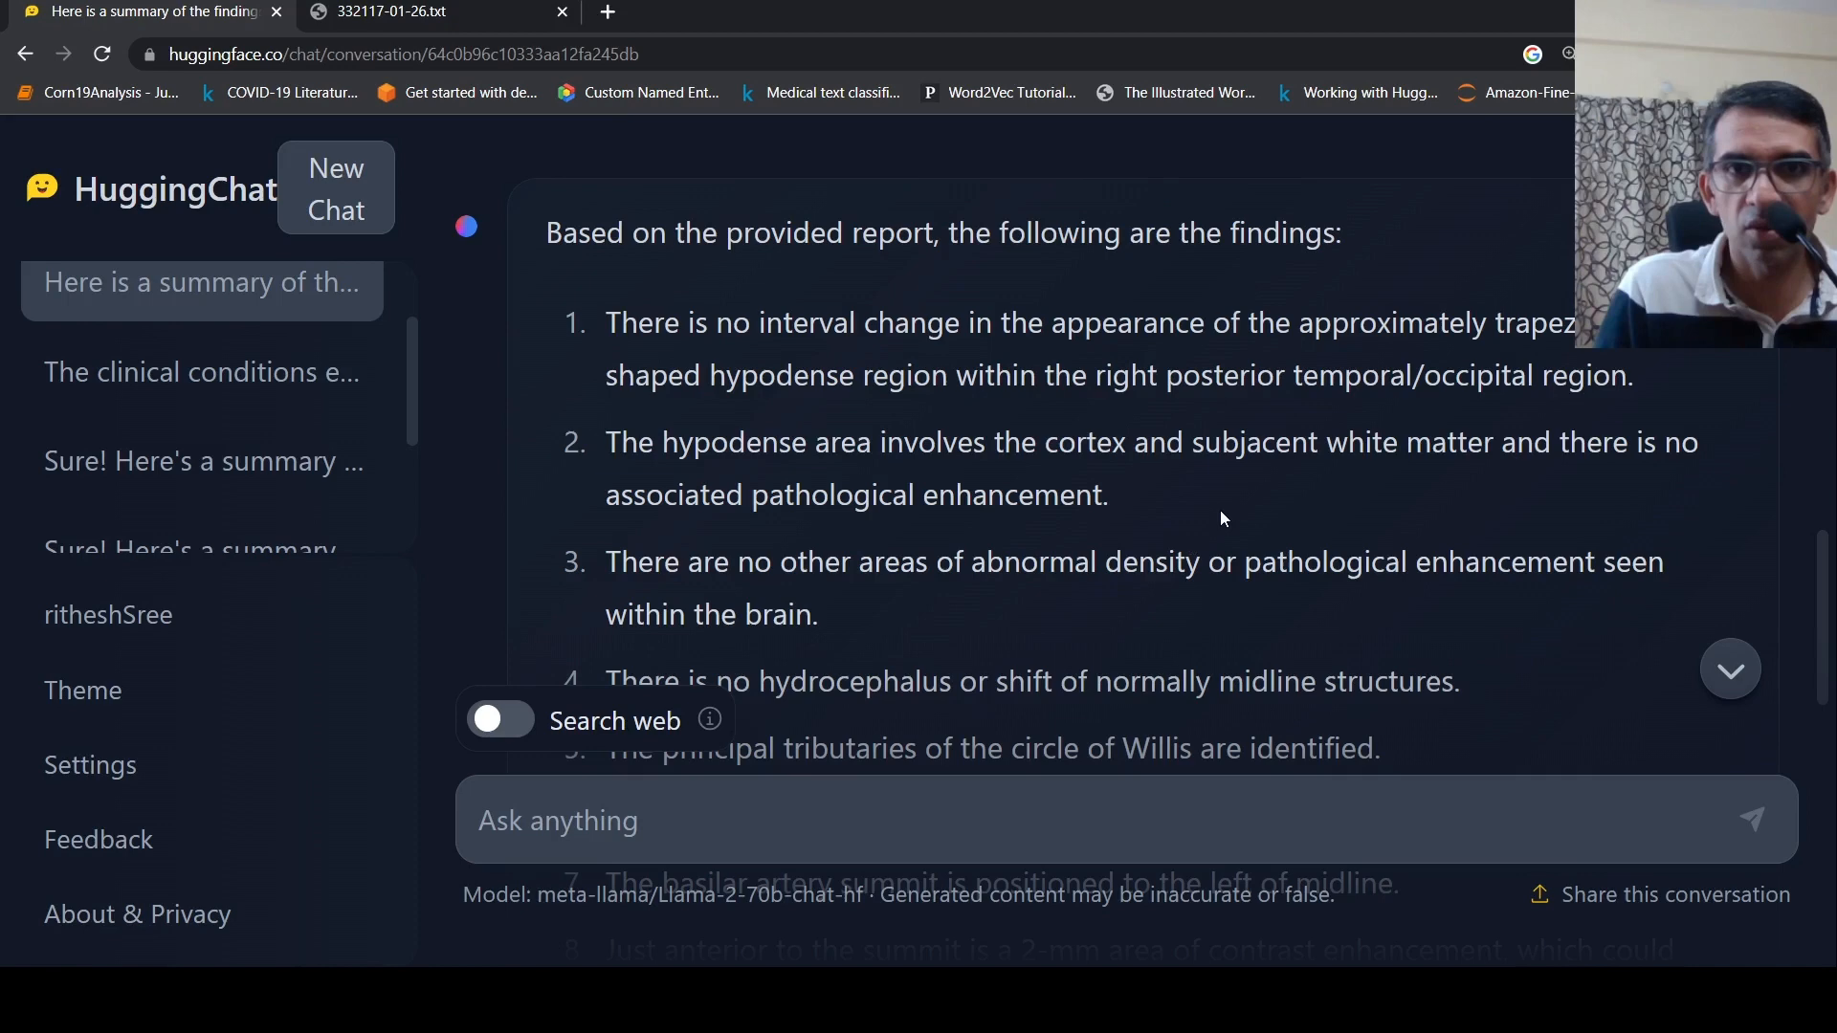
scroll(1221, 510, "down", 3)
scroll(1221, 510, "down", 2)
scroll(993, 484, "down", 2)
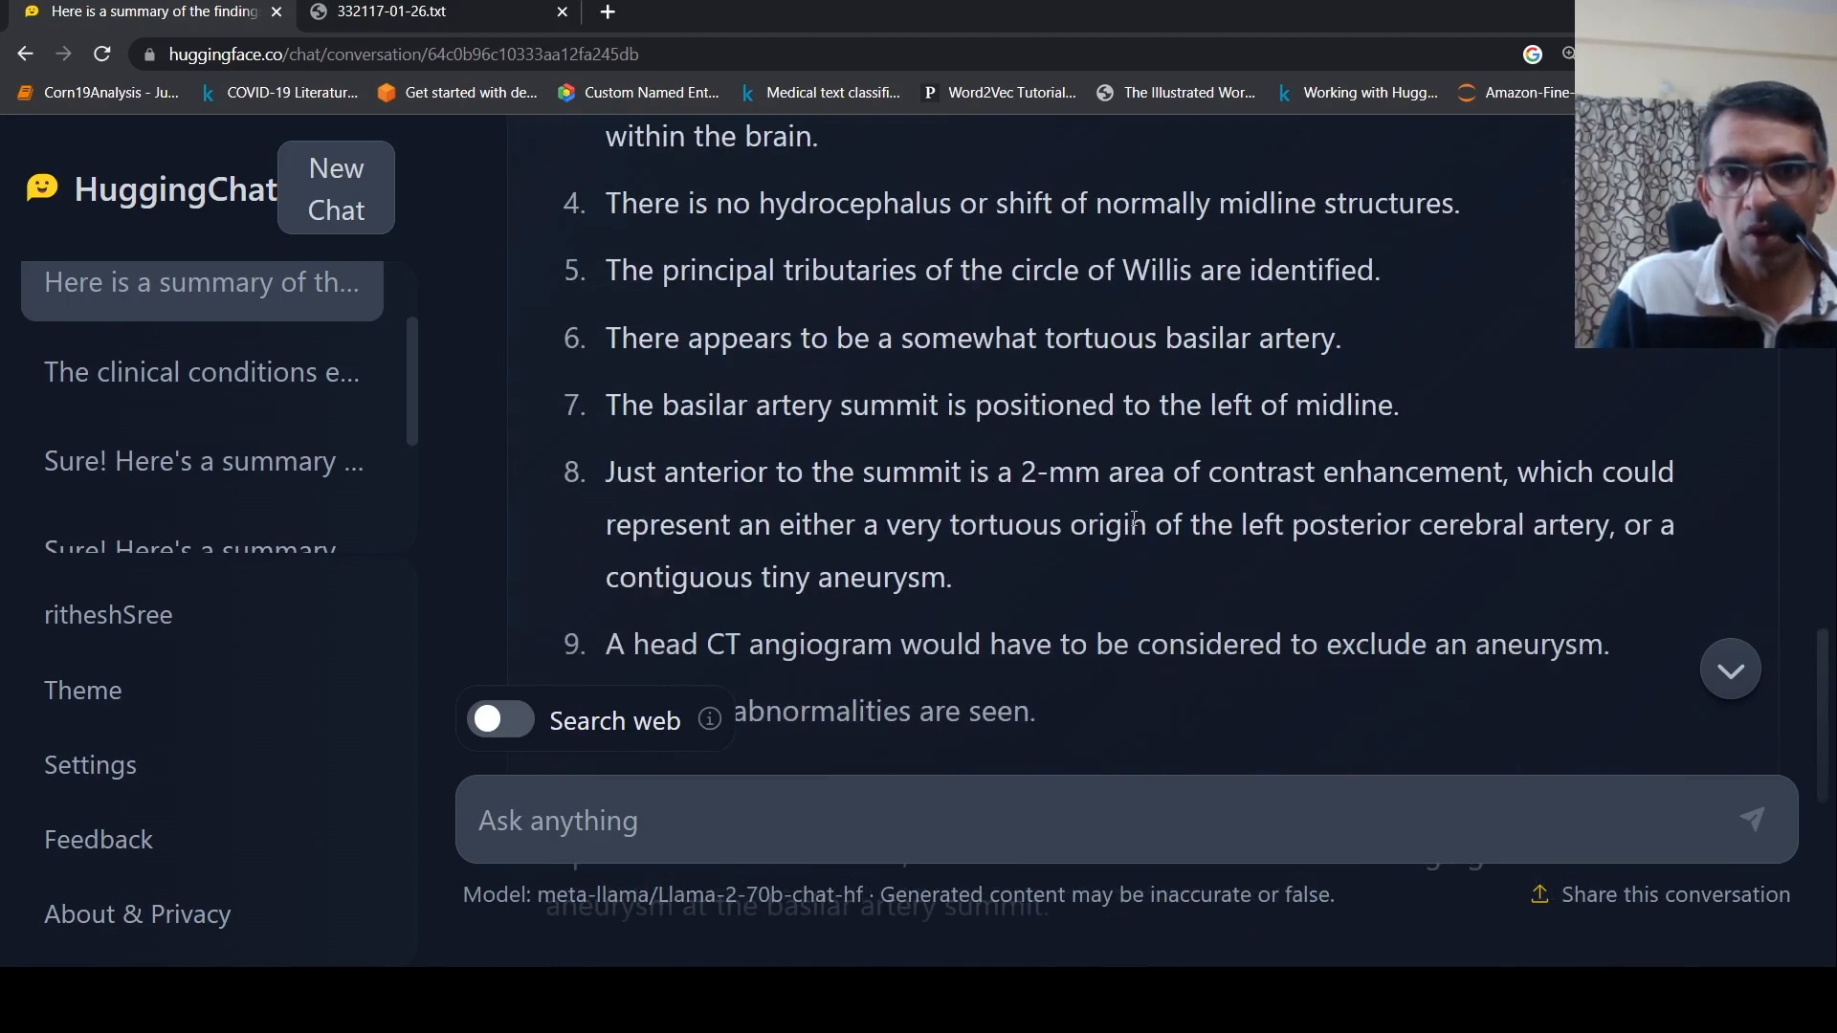
scroll(1134, 520, "down", 2)
scroll(1135, 521, "down", 3)
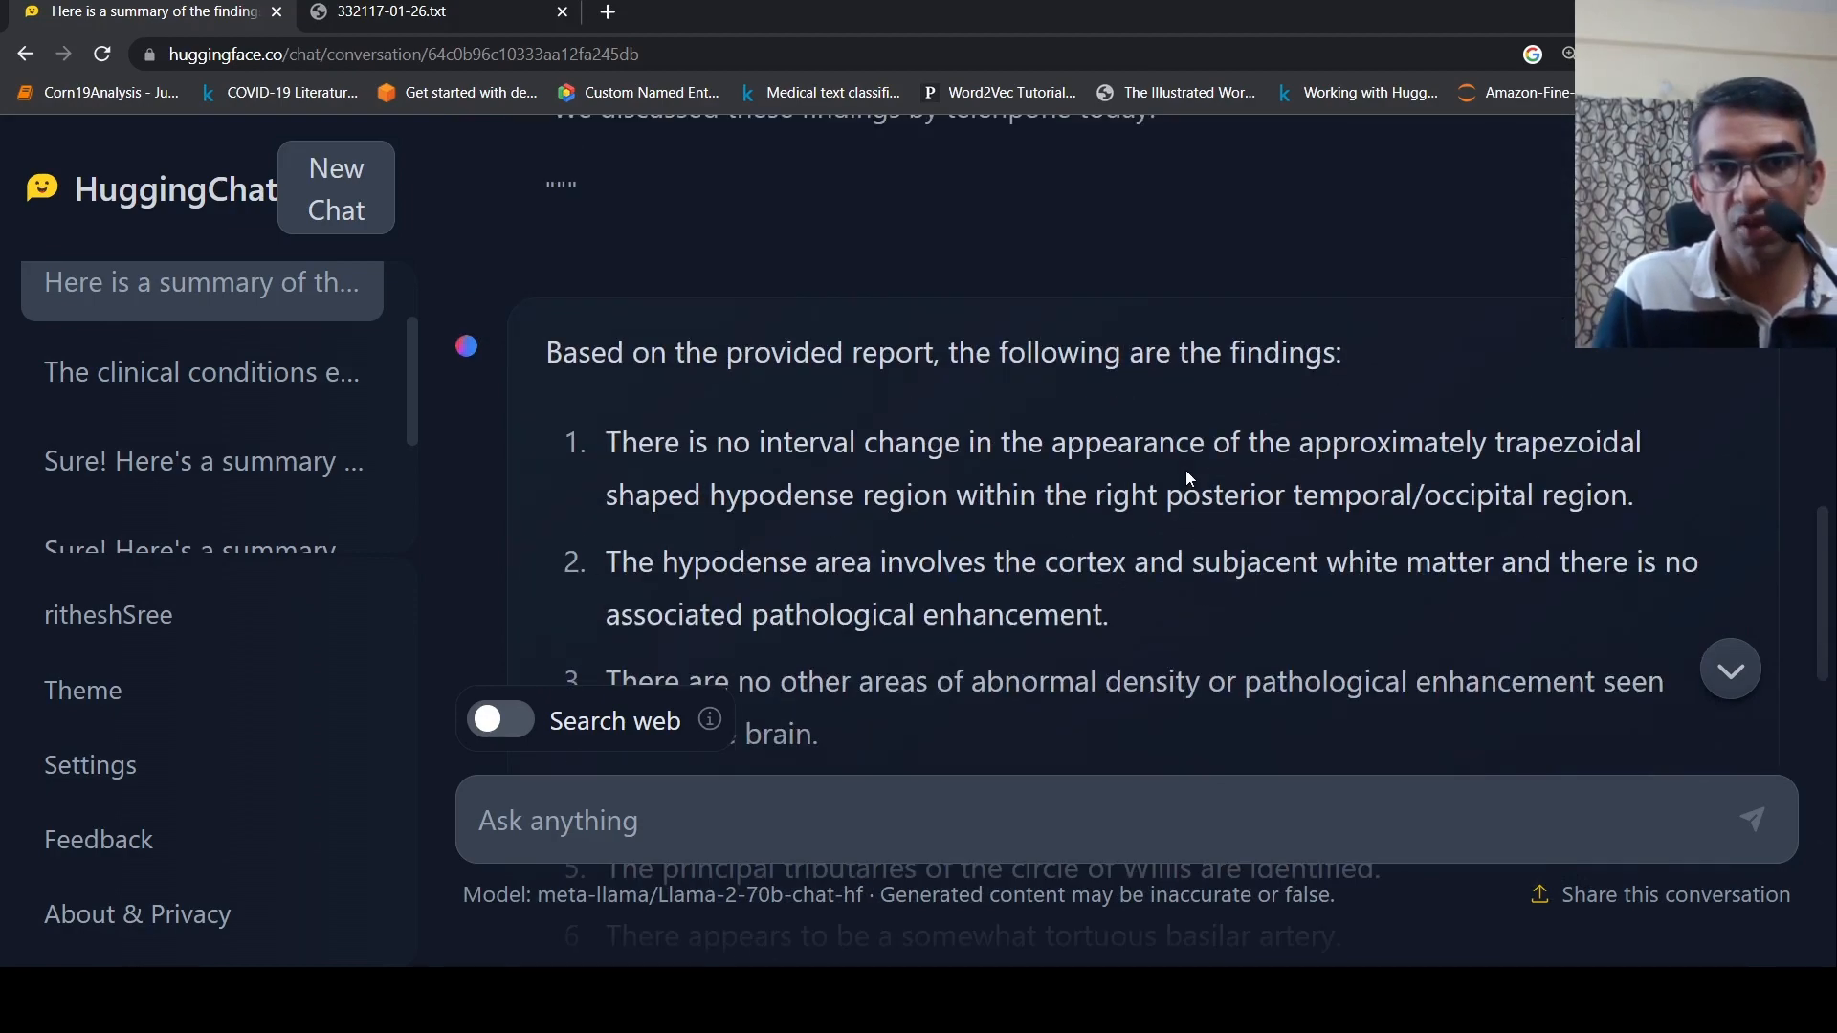
scroll(1186, 470, "up", 8)
scroll(1186, 470, "up", 3)
scroll(1006, 412, "down", 5)
scroll(1005, 412, "down", 2)
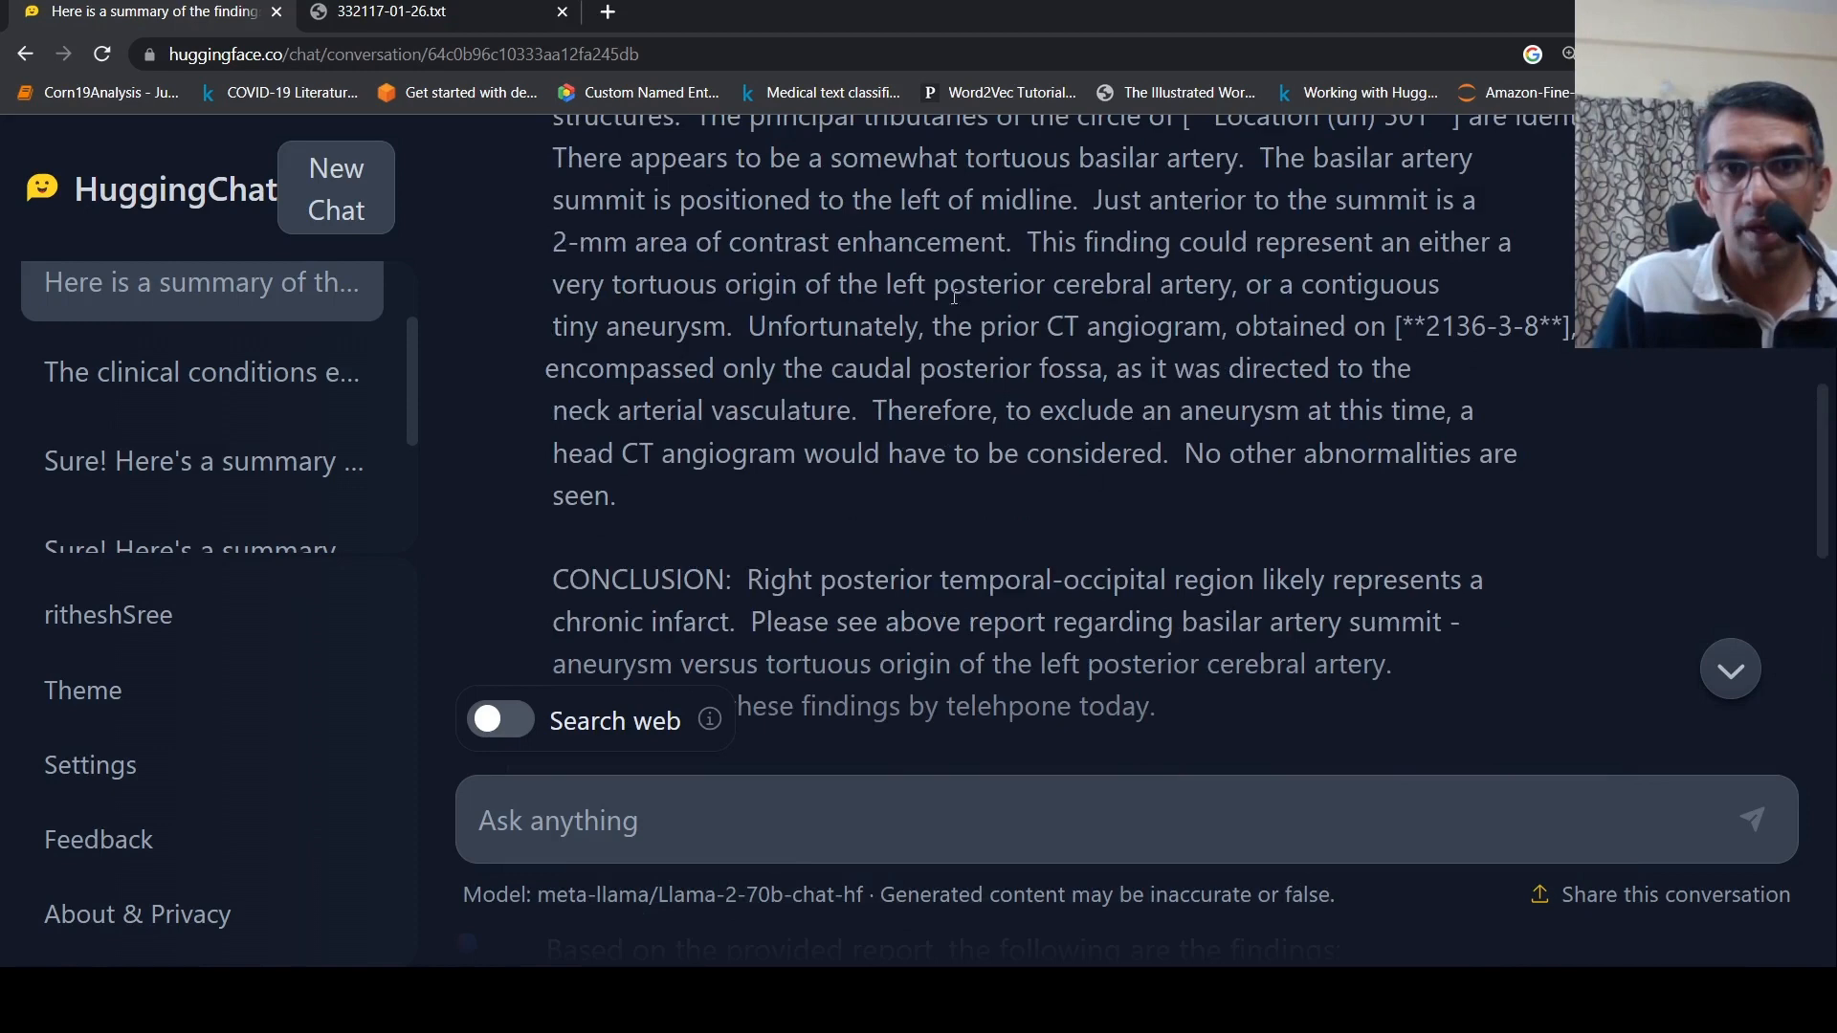
scroll(1232, 377, "down", 5)
scroll(1241, 396, "down", 3)
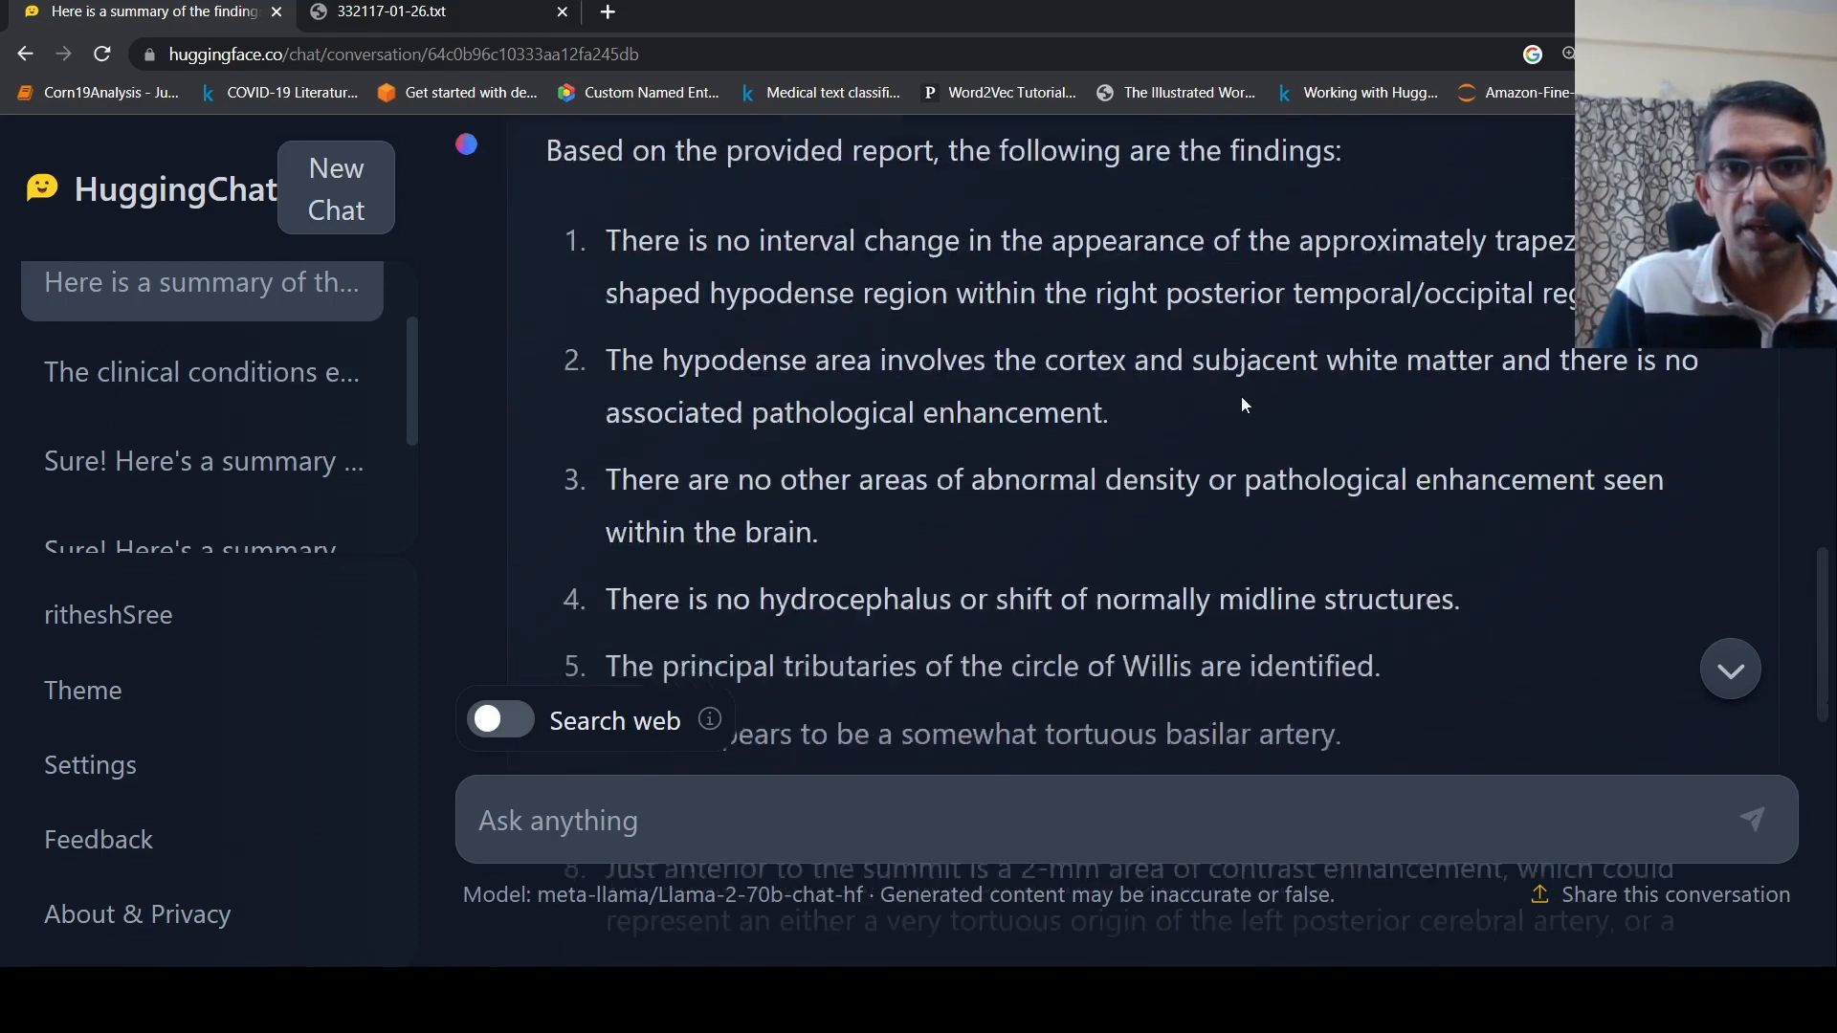
scroll(1242, 396, "down", 3)
scroll(1242, 397, "down", 2)
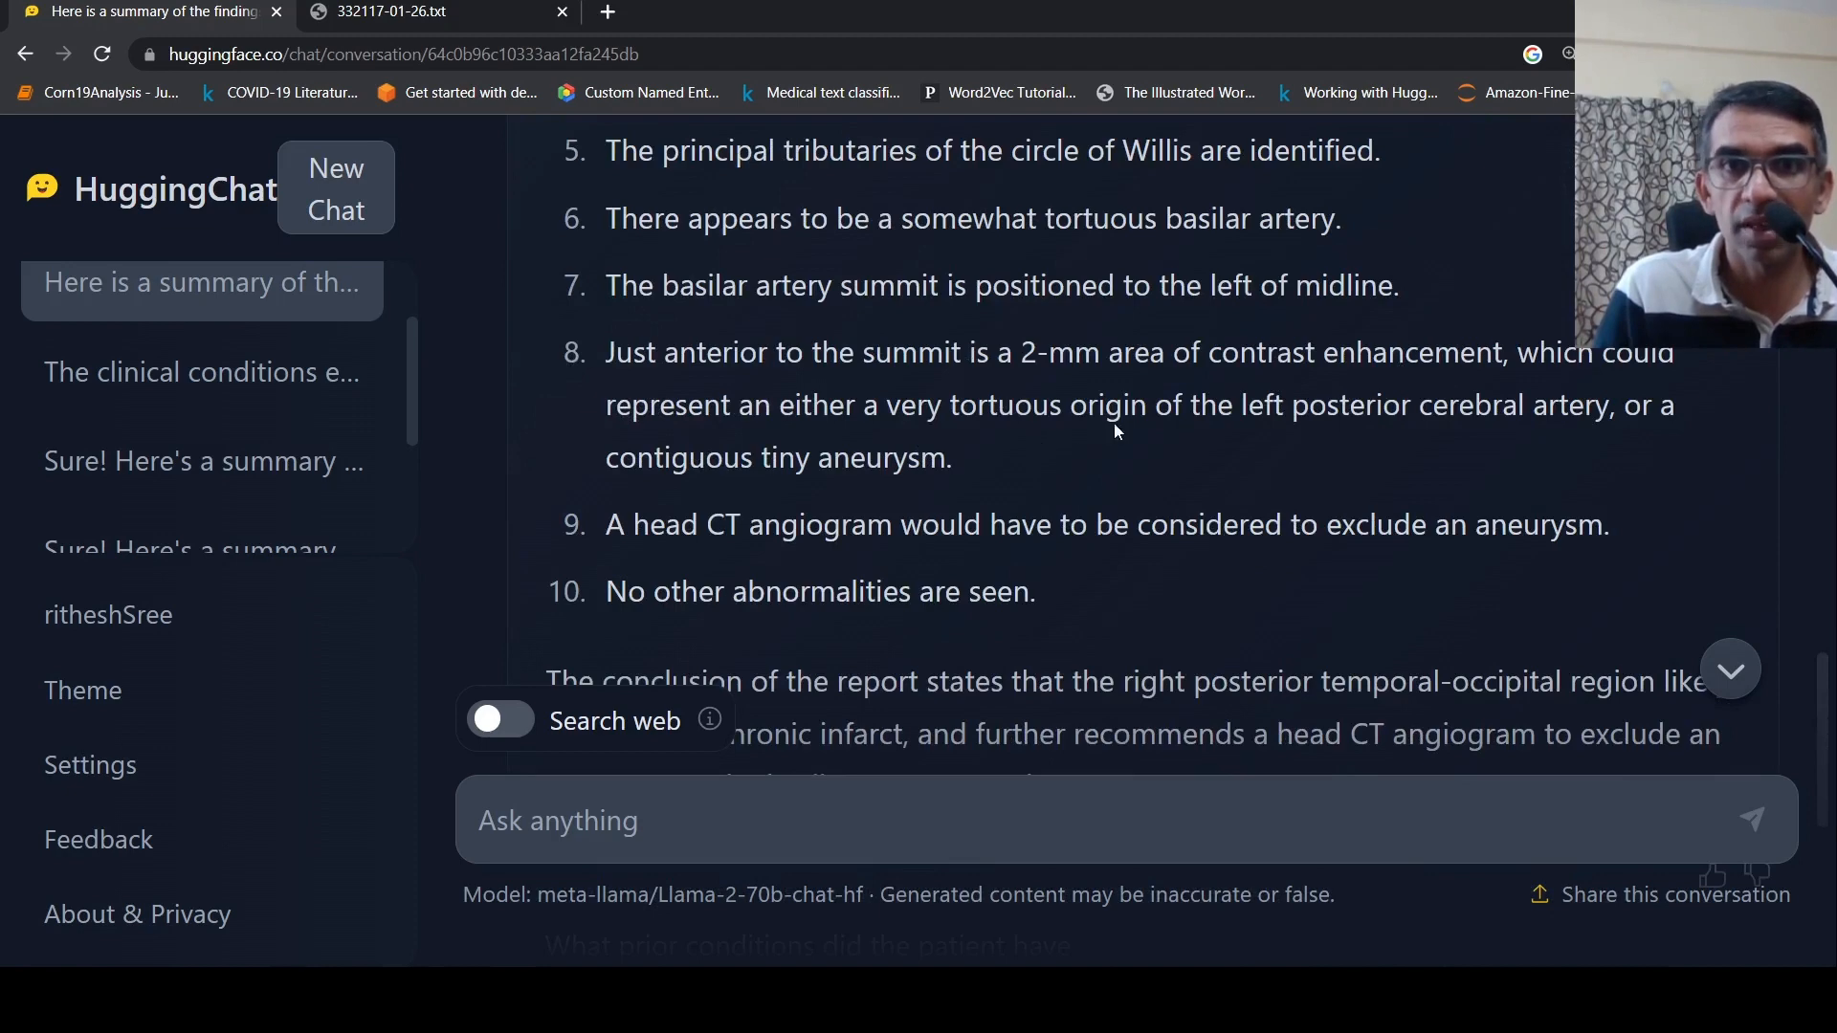
scroll(1117, 422, "down", 3)
scroll(1117, 422, "down", 3)
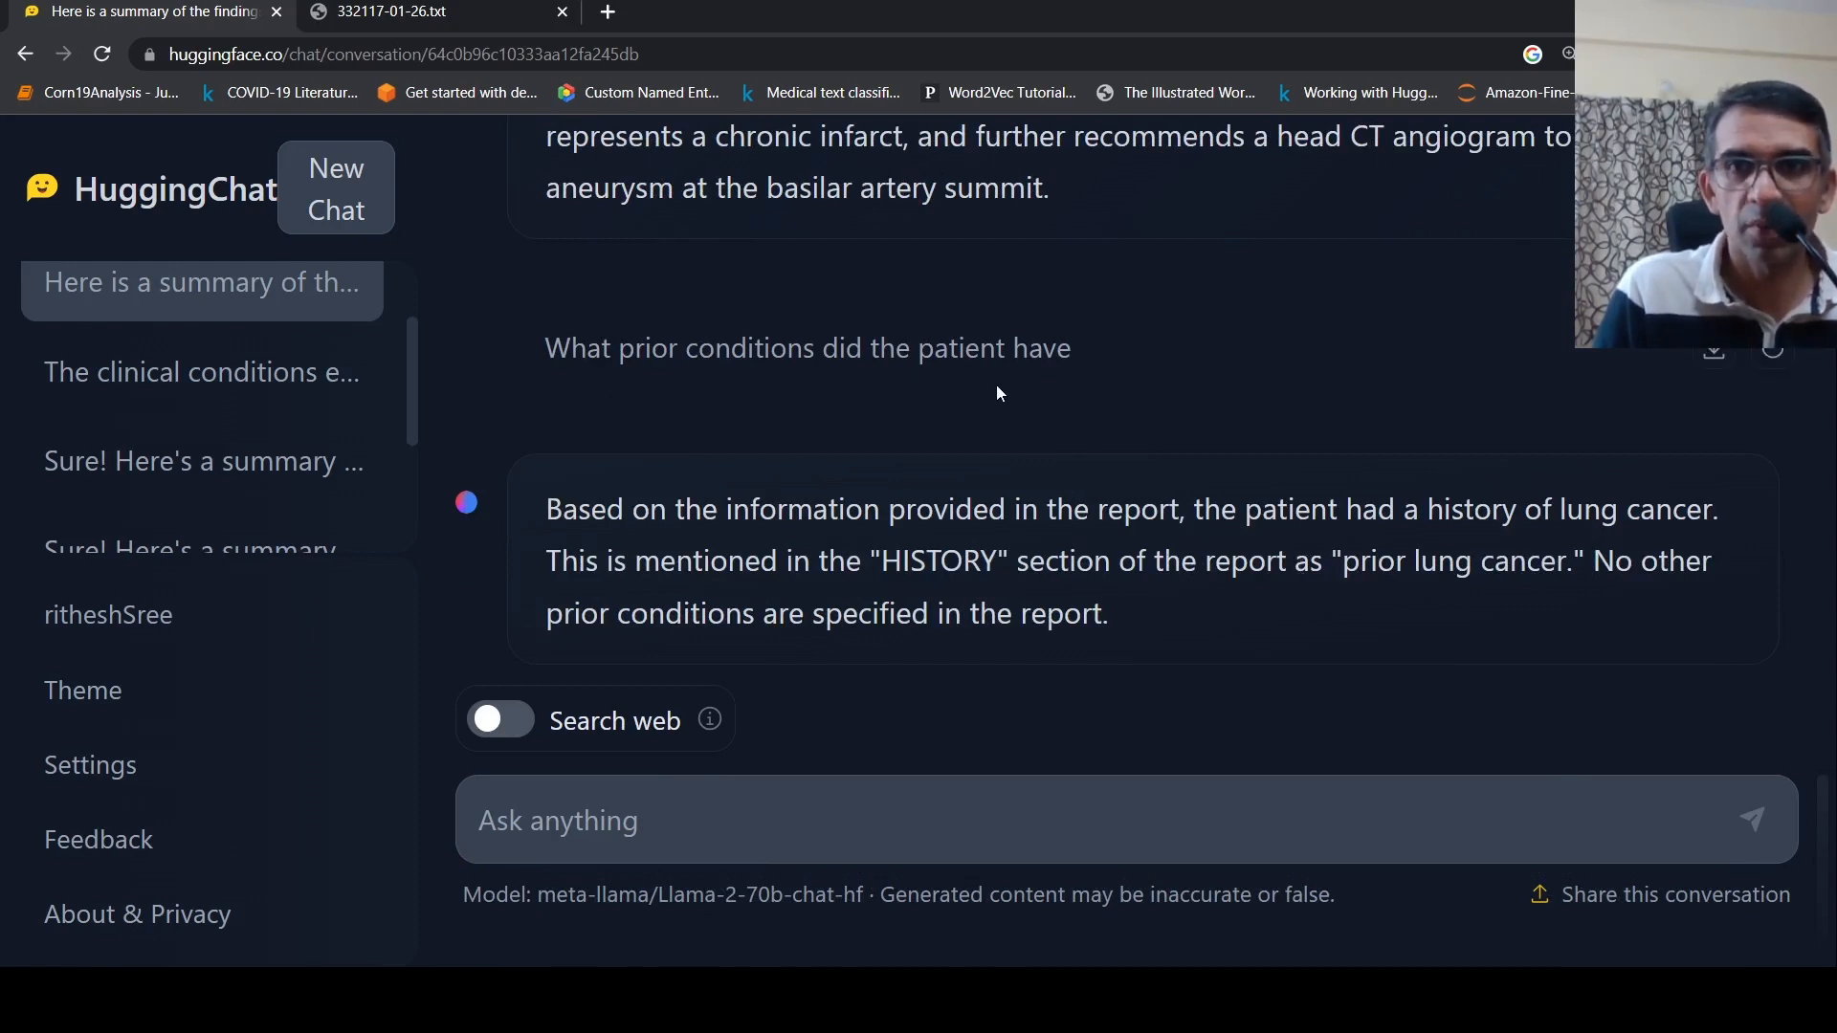
mouse_move(1134, 561)
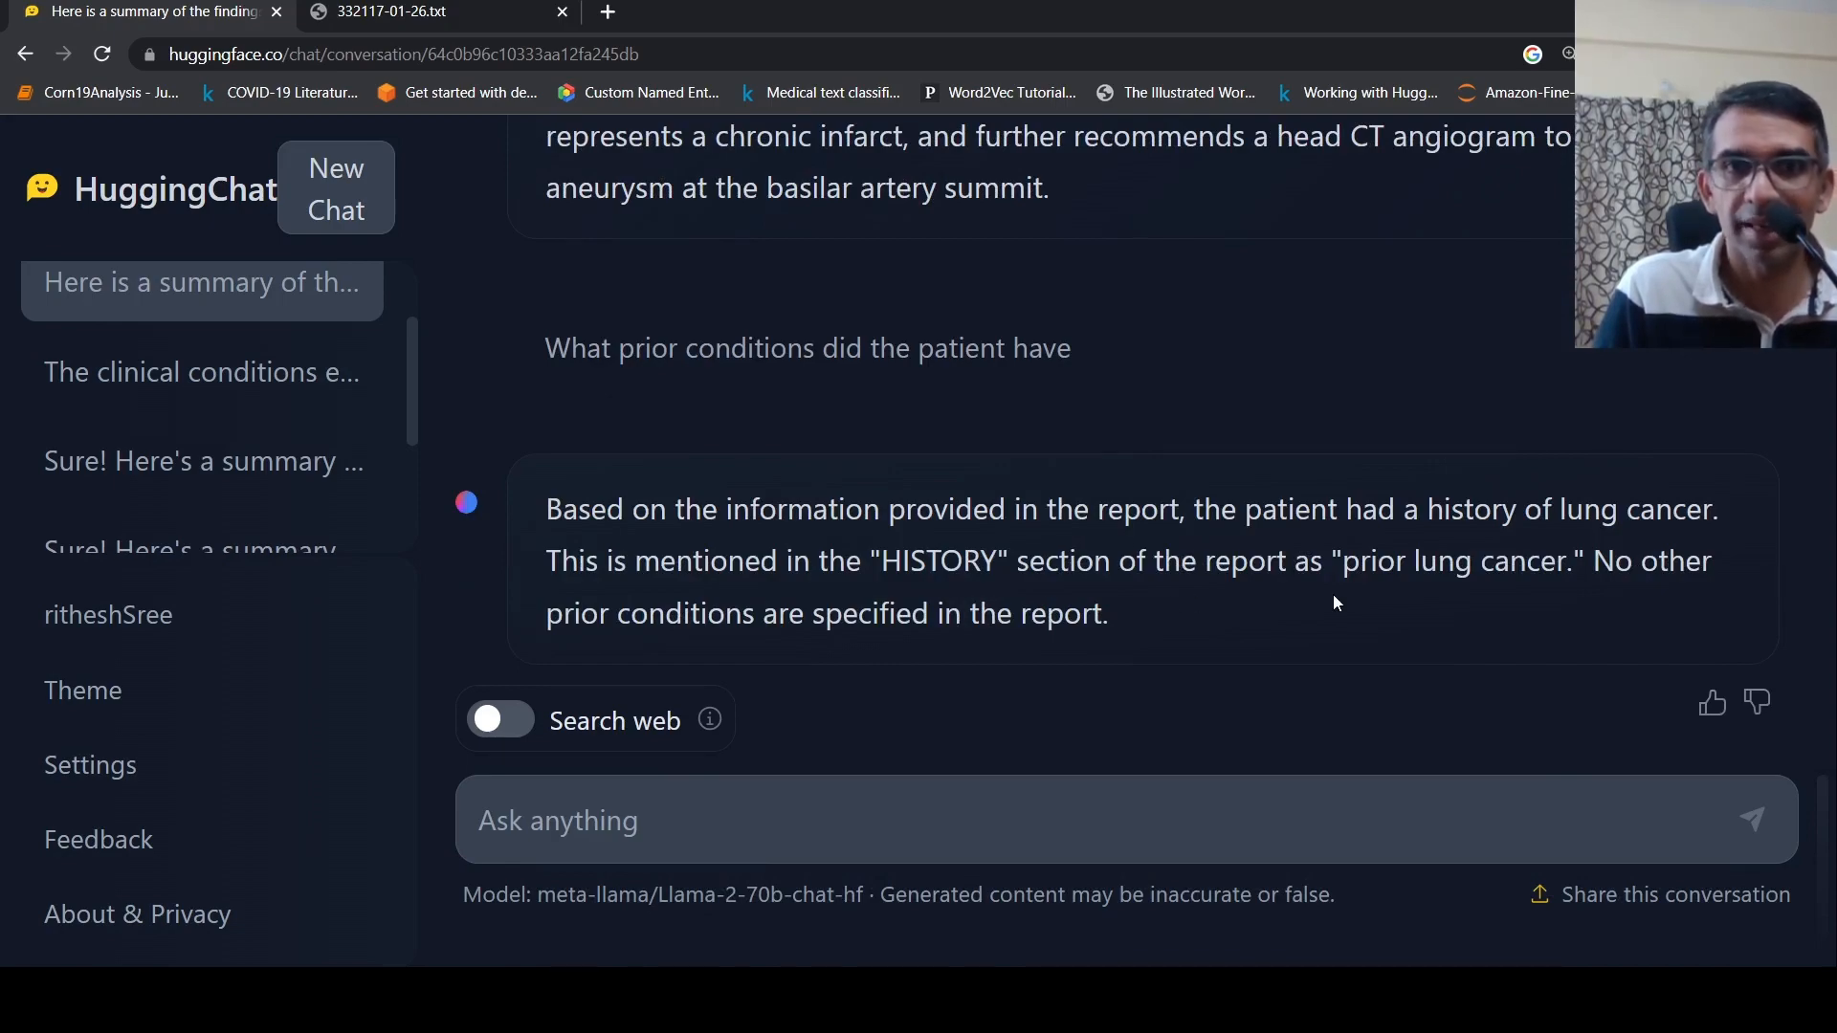
scroll(1334, 595, "up", 5)
scroll(1333, 595, "up", 5)
scroll(1333, 595, "up", 3)
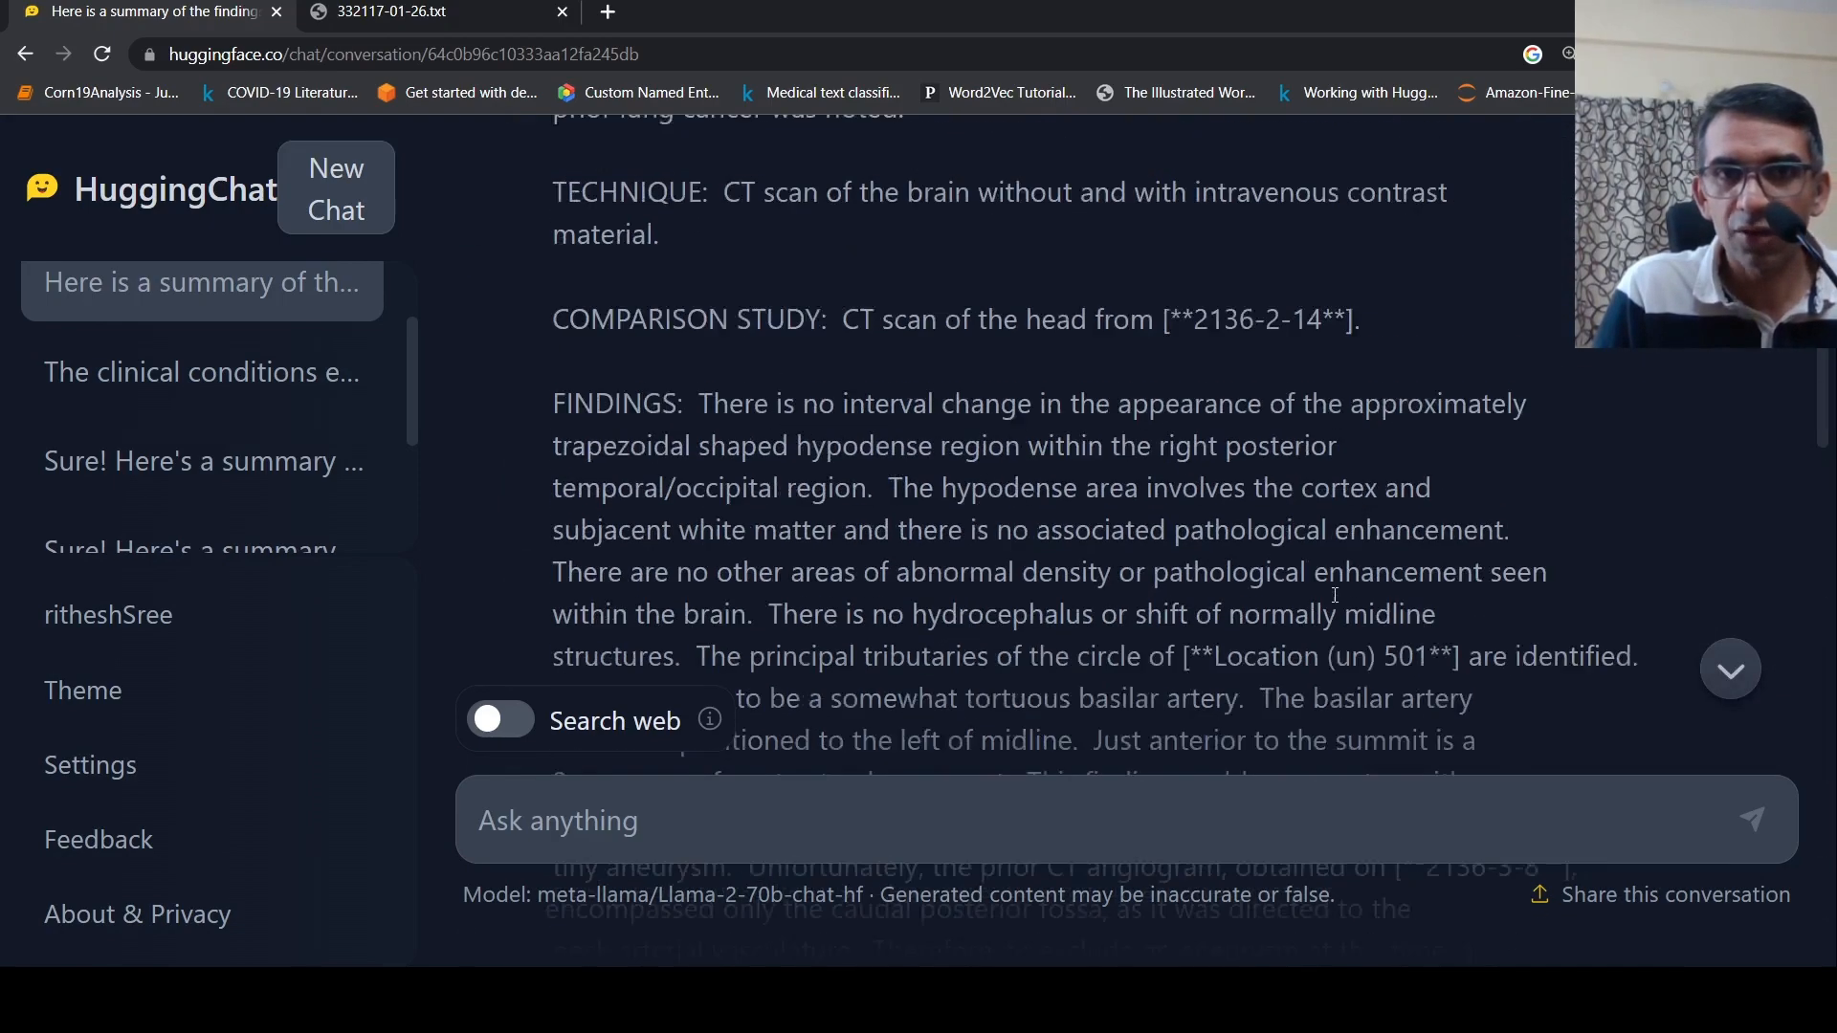
scroll(1334, 596, "up", 5)
scroll(1334, 594, "down", 2)
scroll(1151, 565, "down", 2)
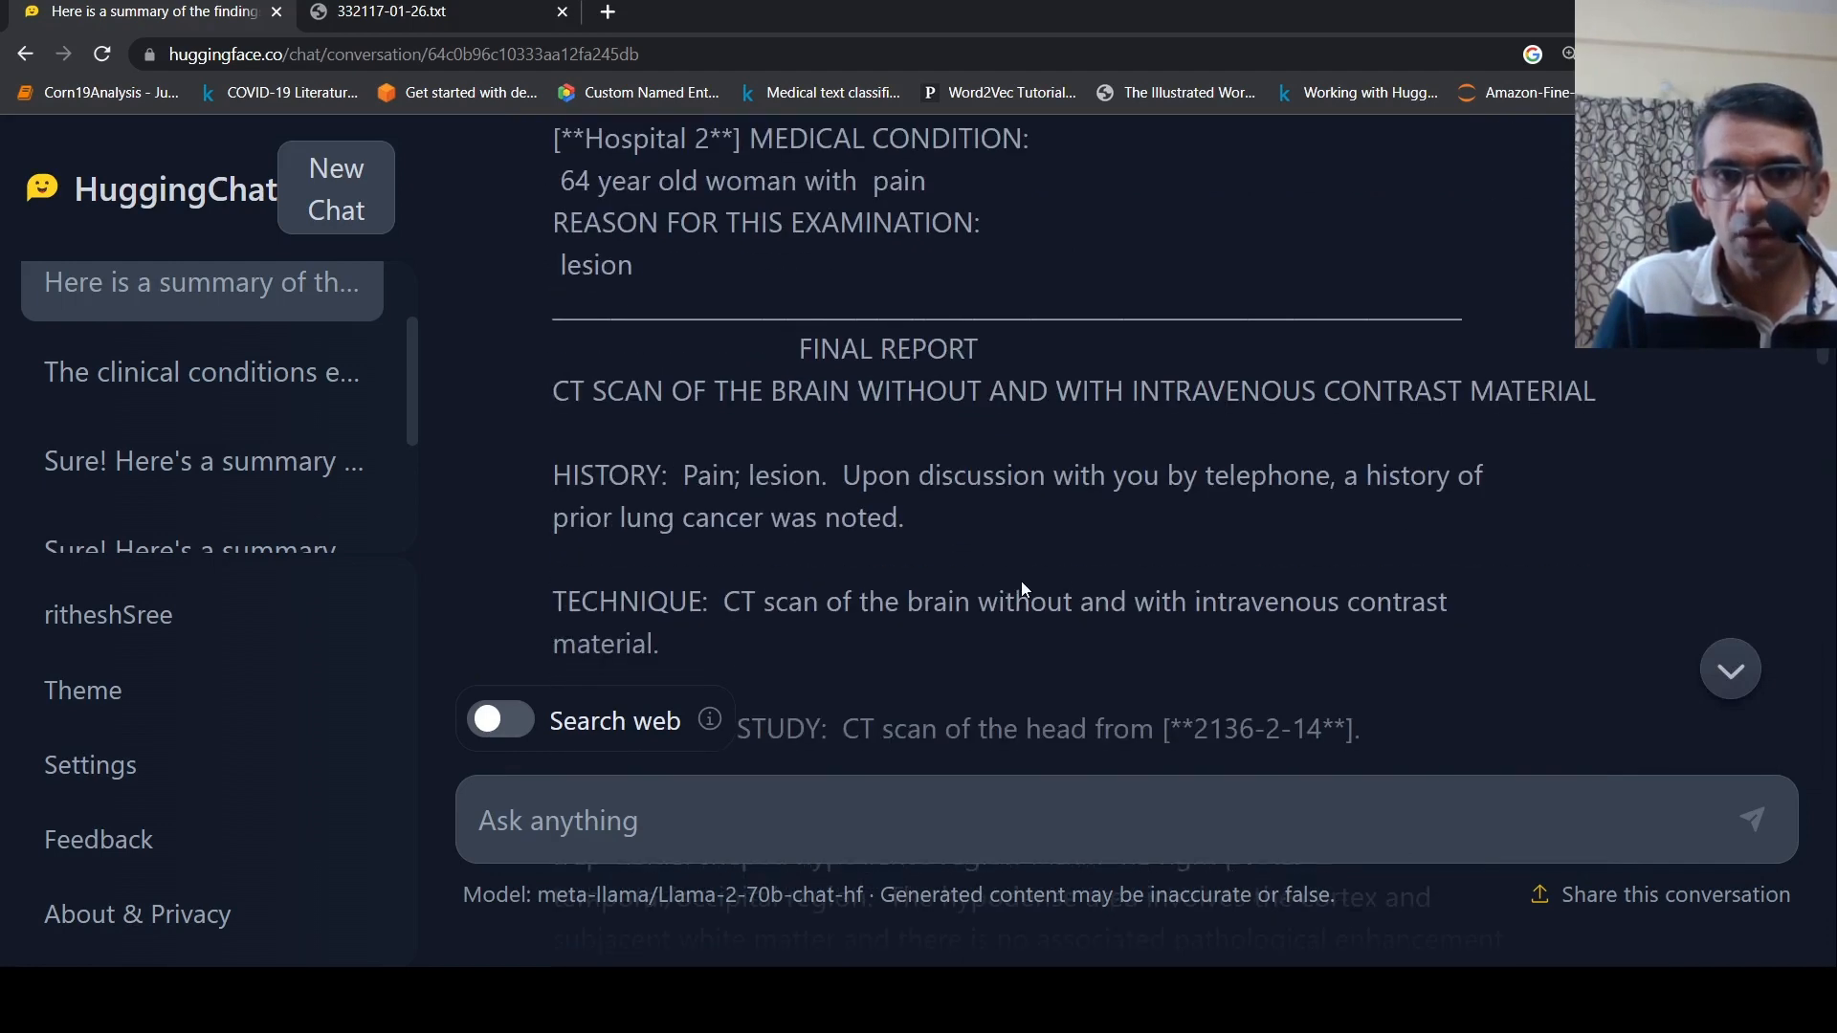
scroll(1021, 582, "down", 2)
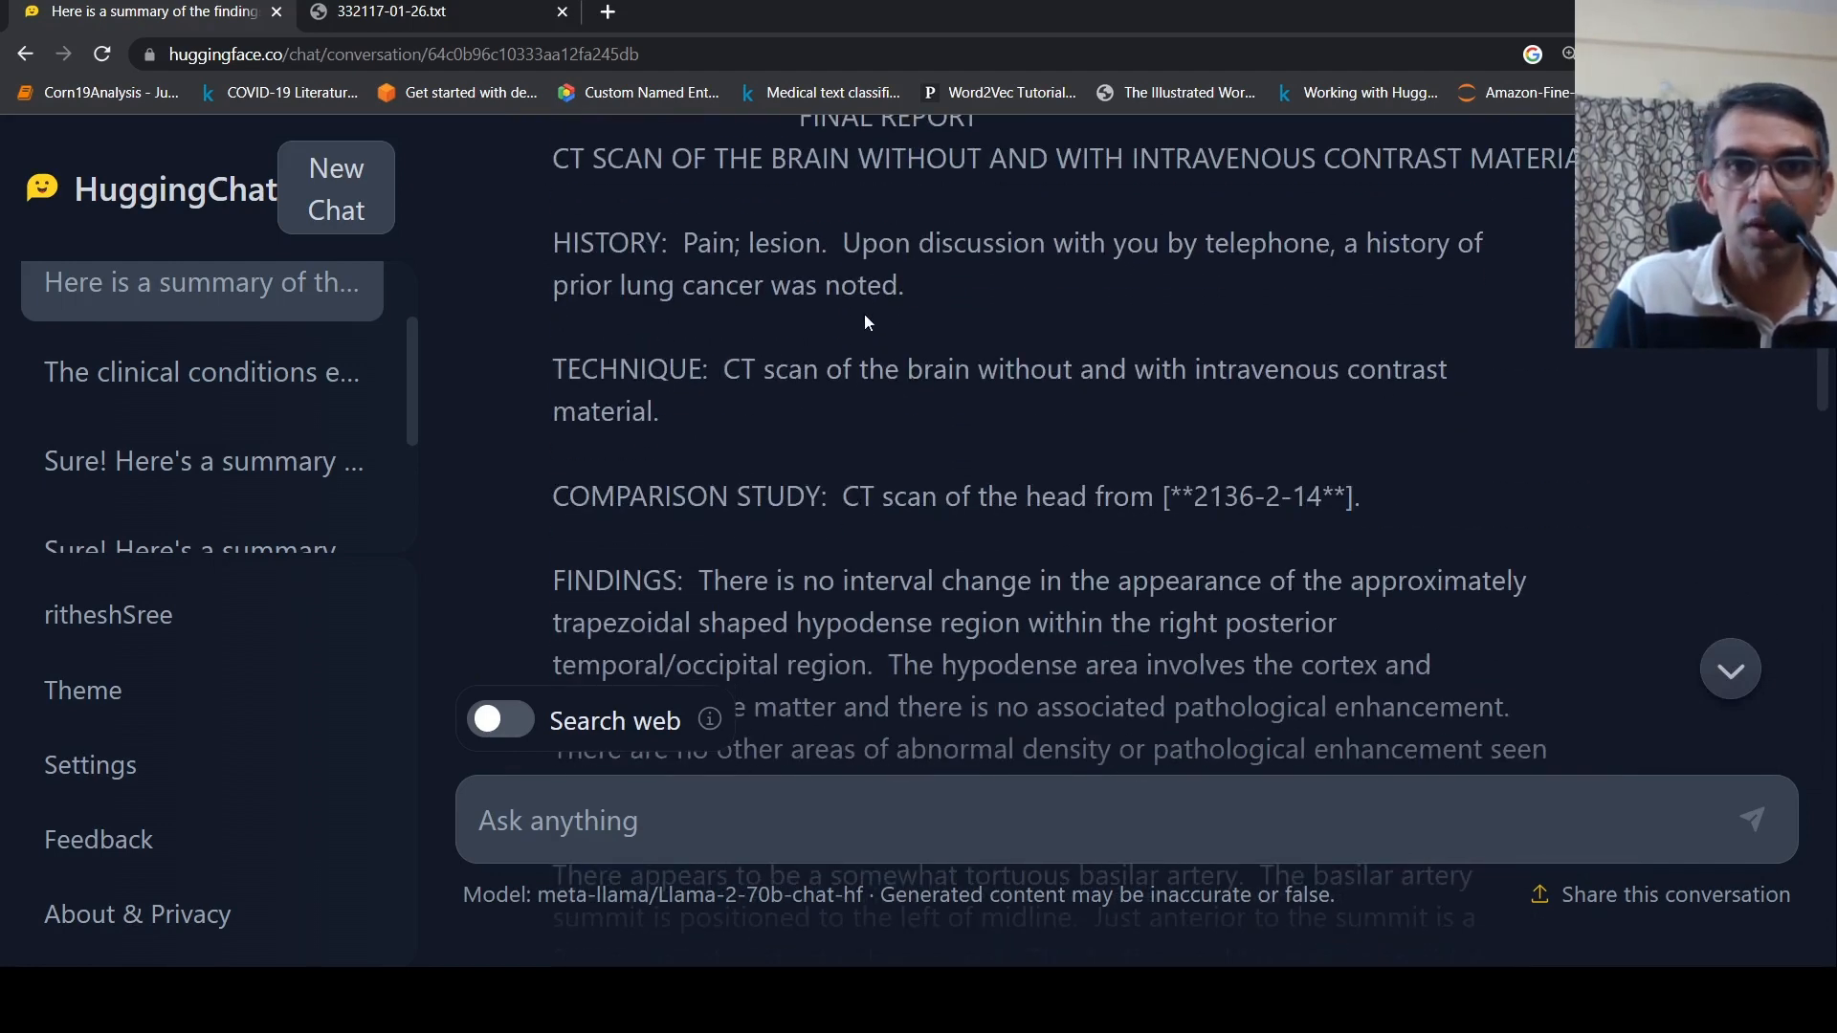
scroll(1130, 398, "down", 8)
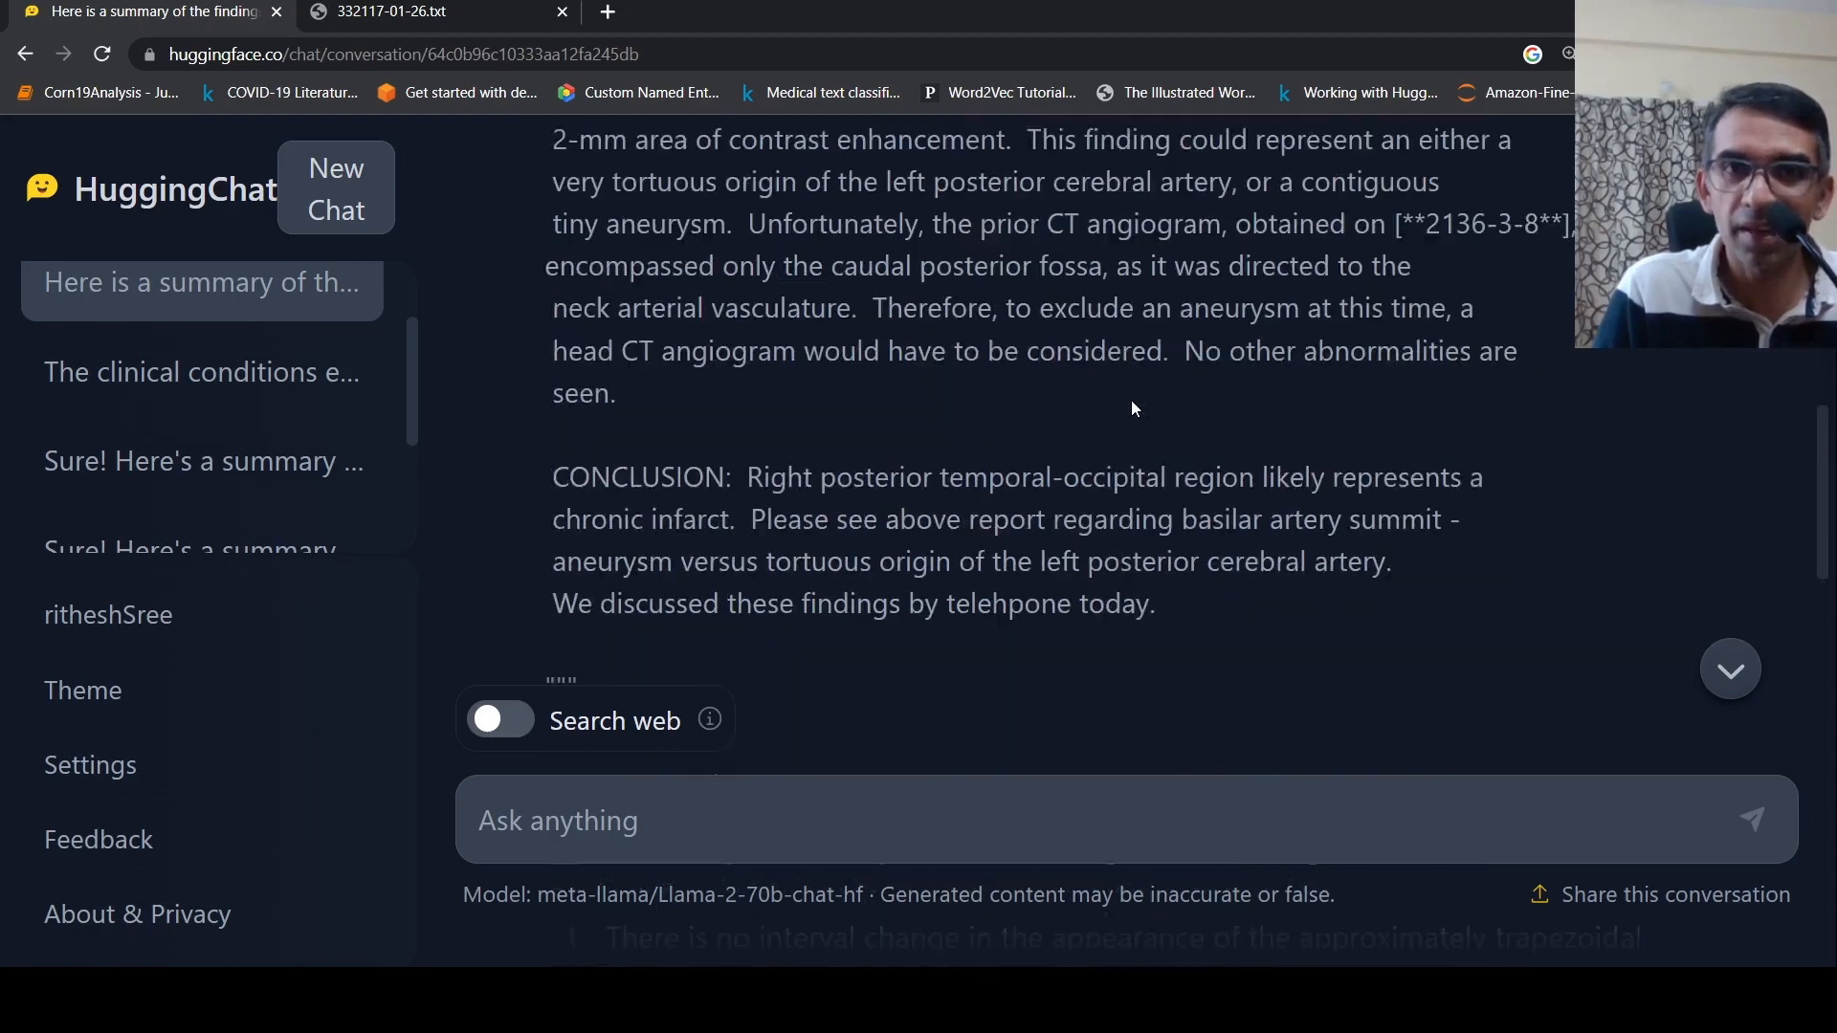
scroll(1134, 404, "down", 6)
scroll(1139, 412, "down", 6)
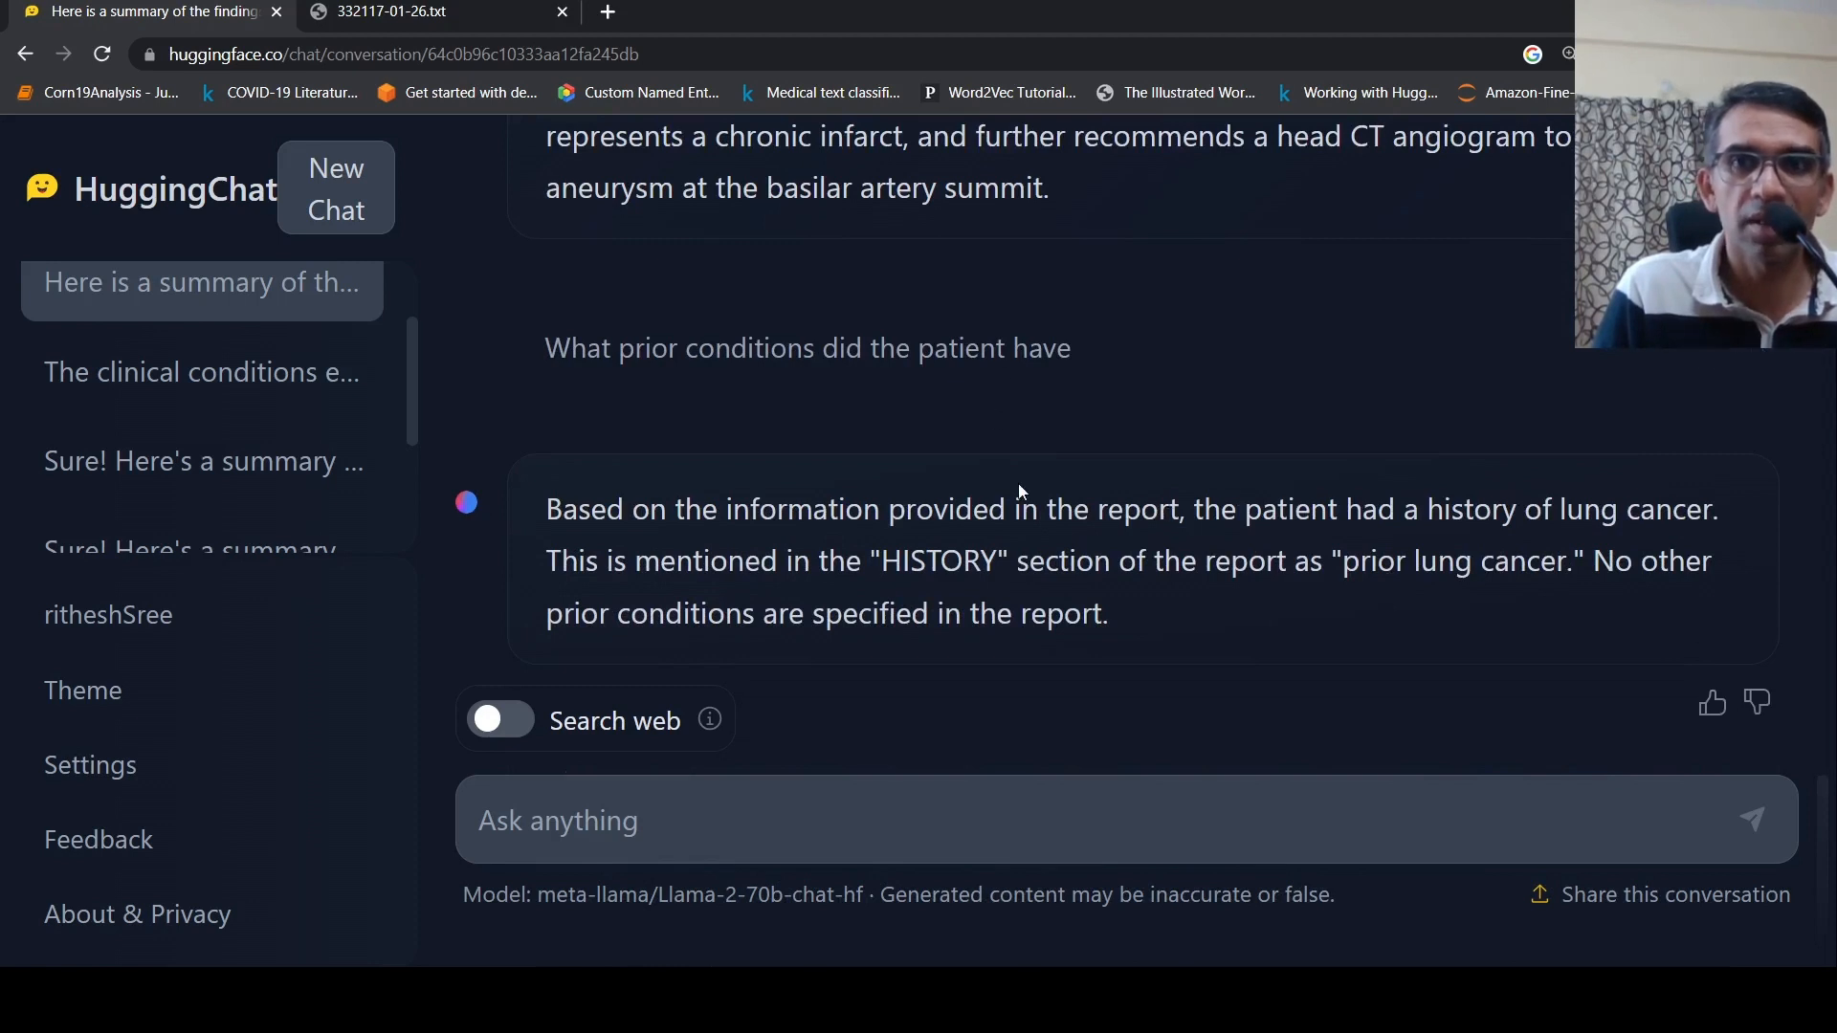
Ask the model 'What was the test done for' in the Ask anything box
left_click(953, 816)
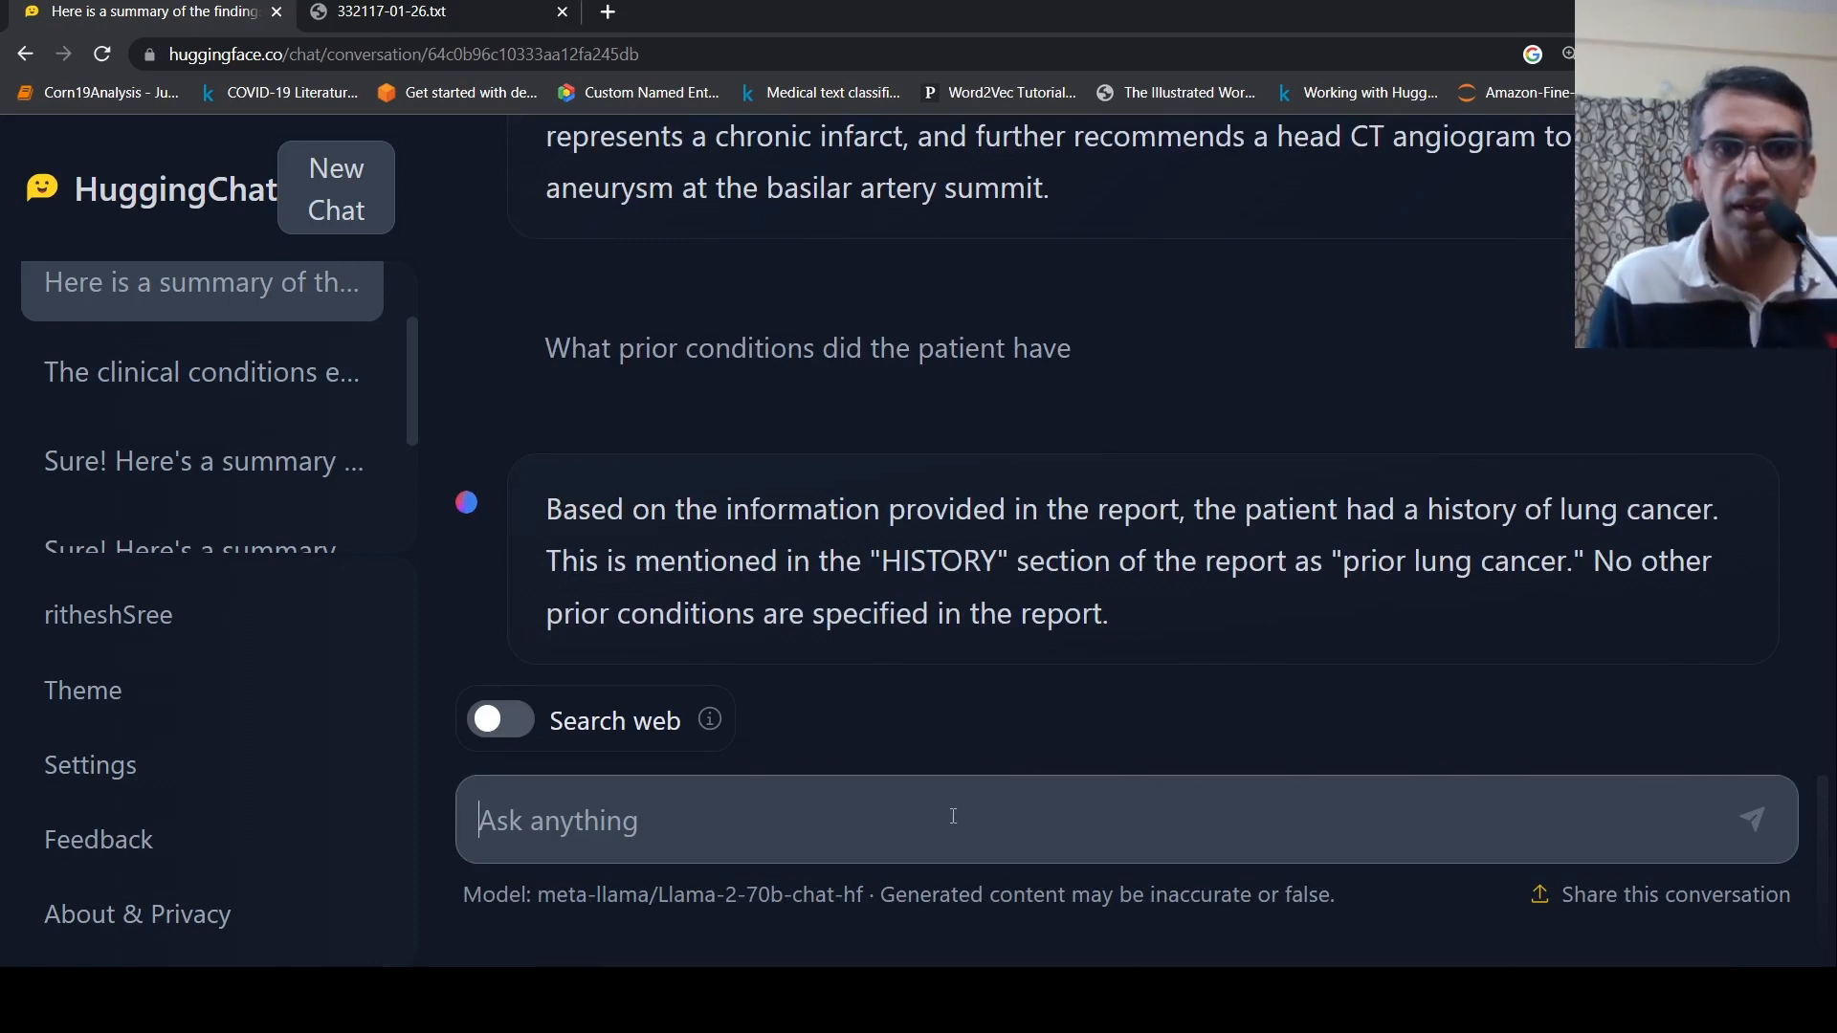
type("W")
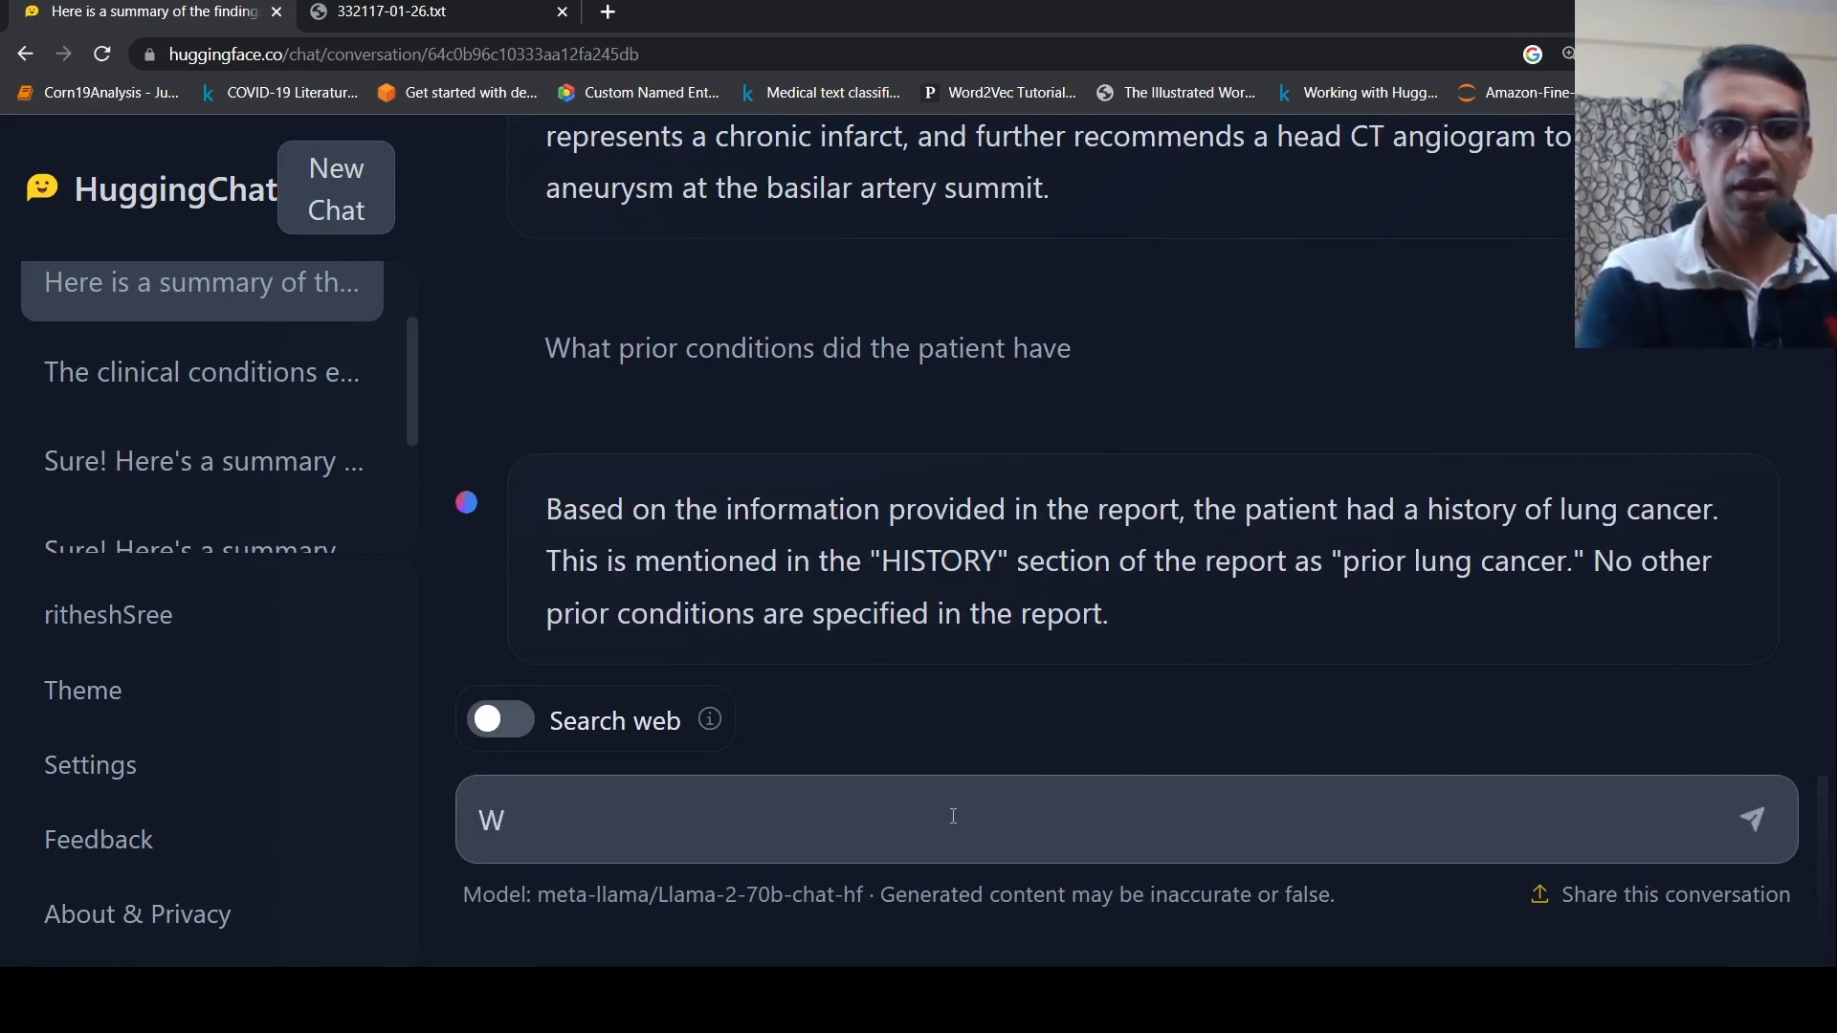
type("hat was ")
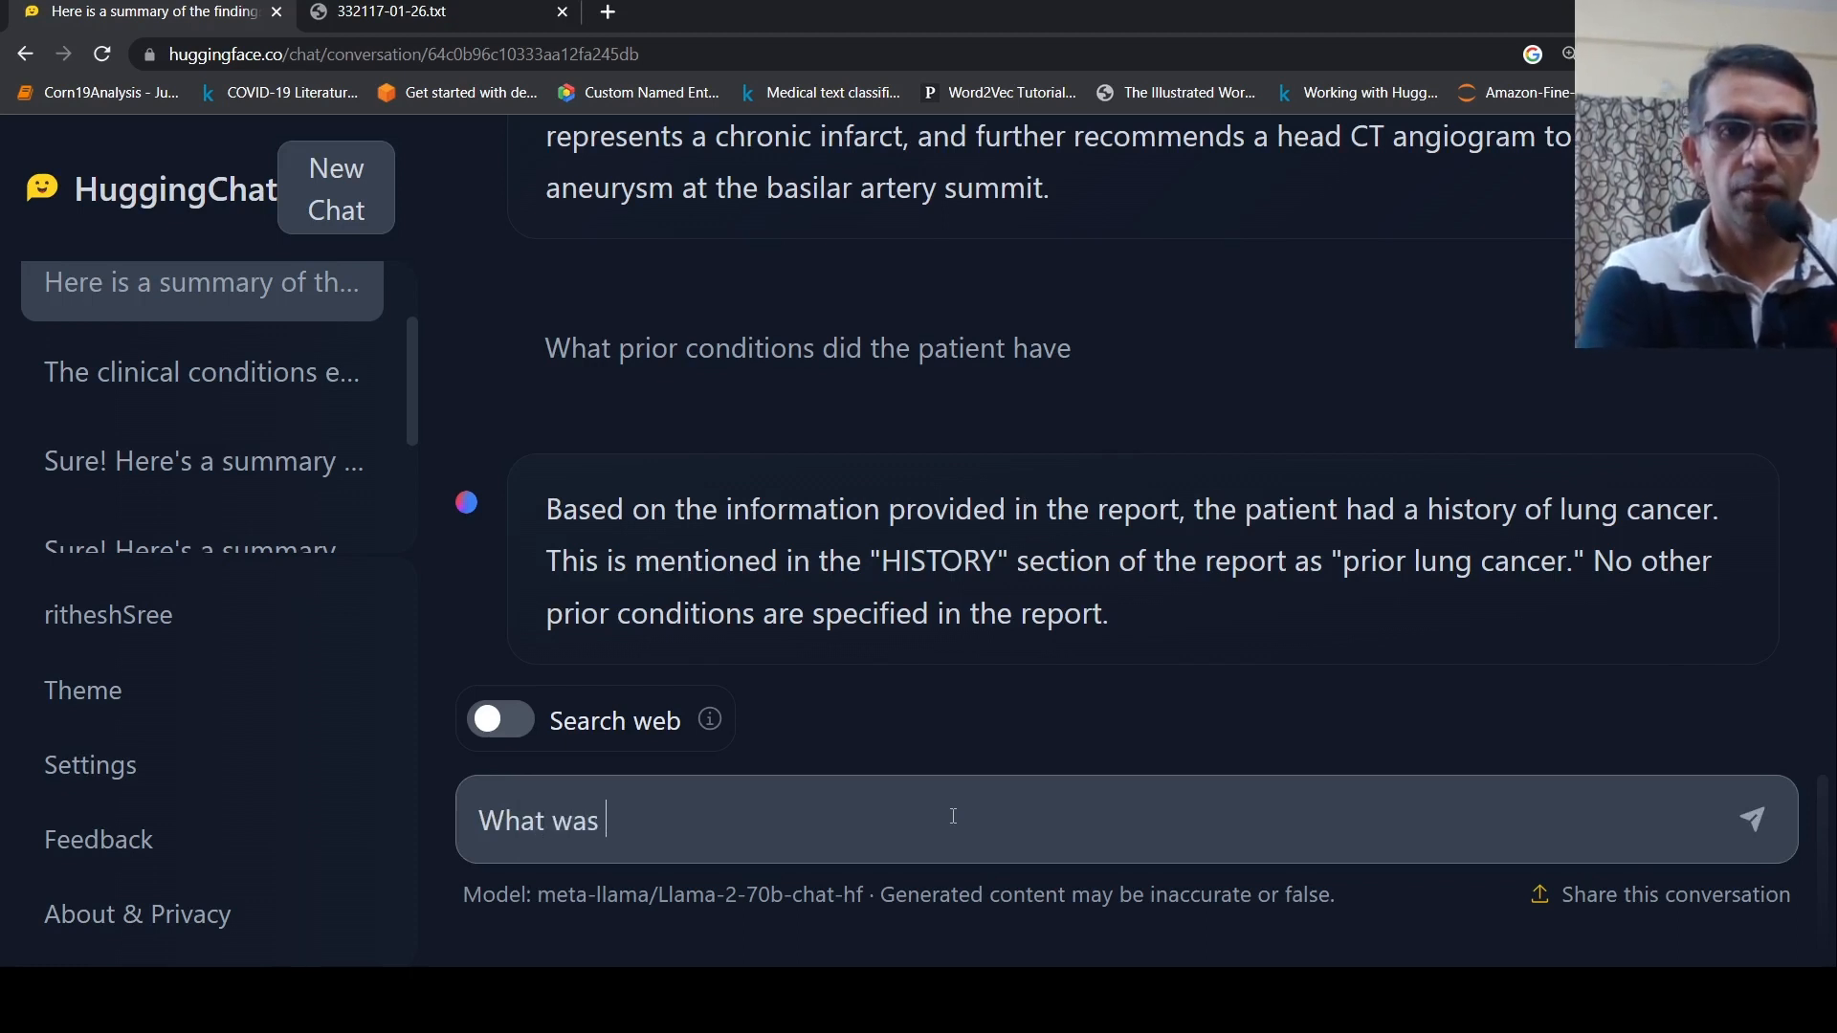
type("the test done")
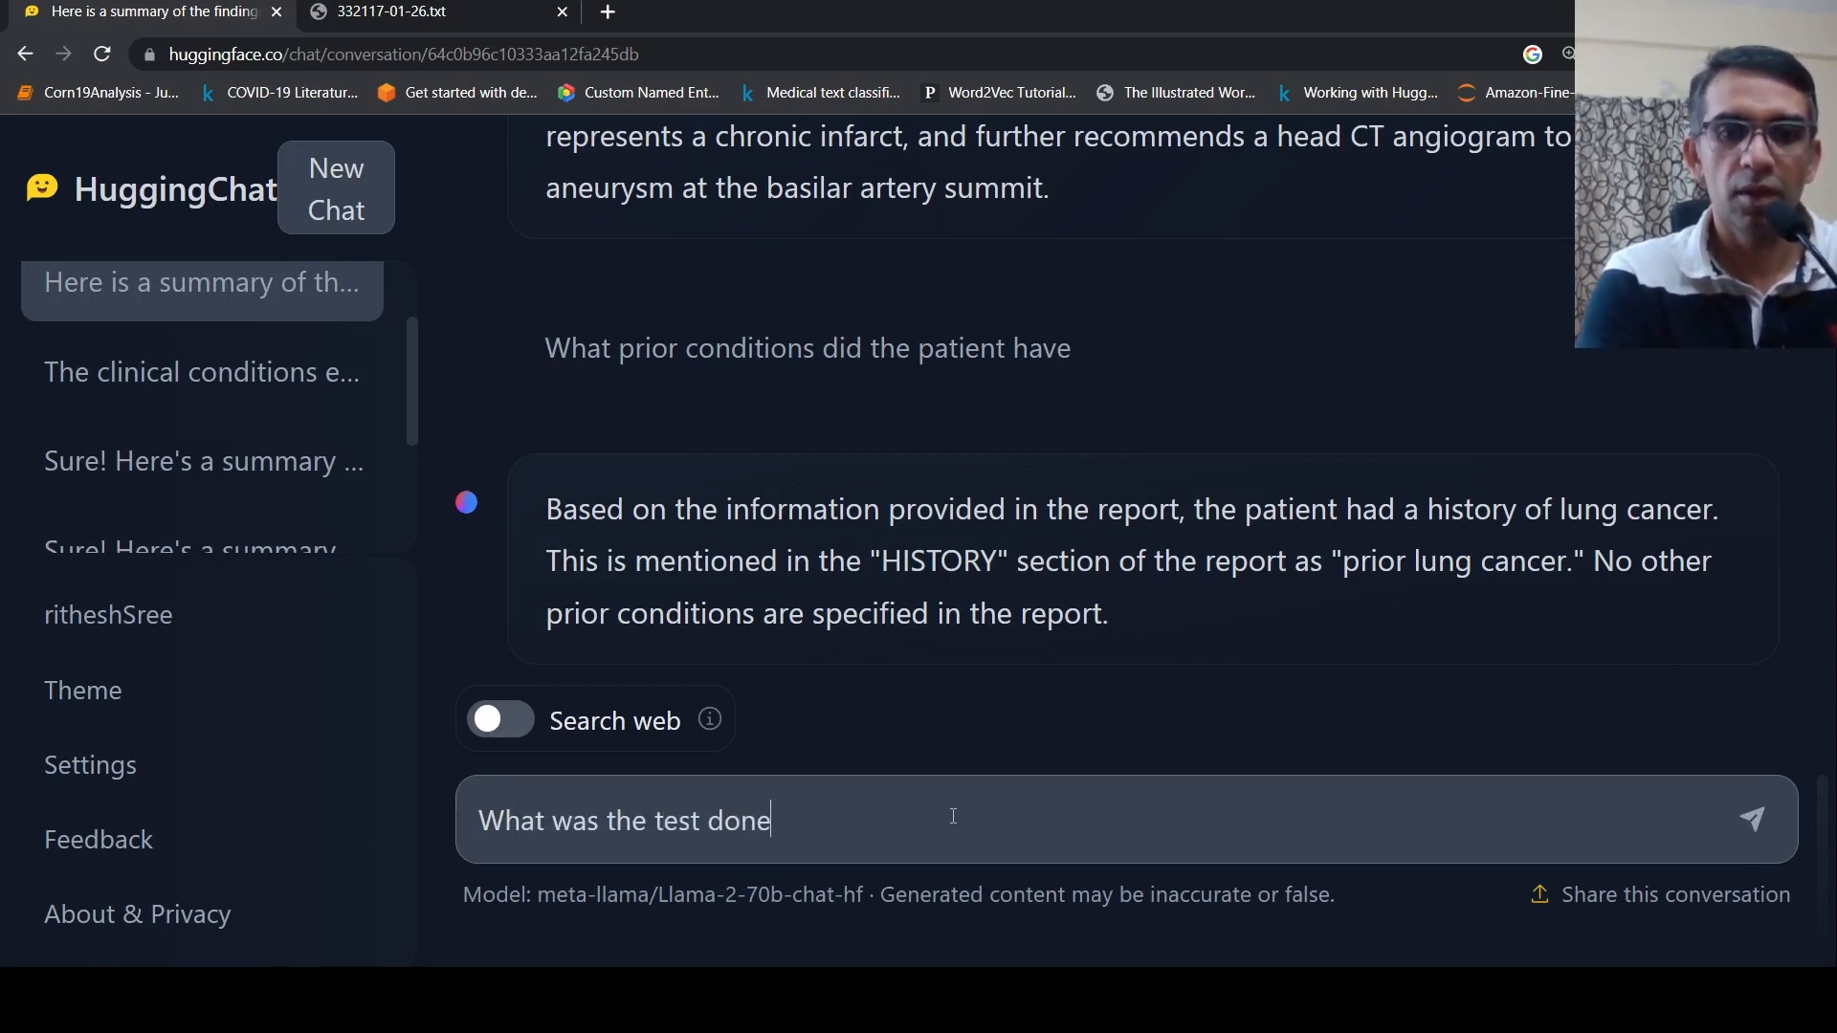
type(" for")
key("Return")
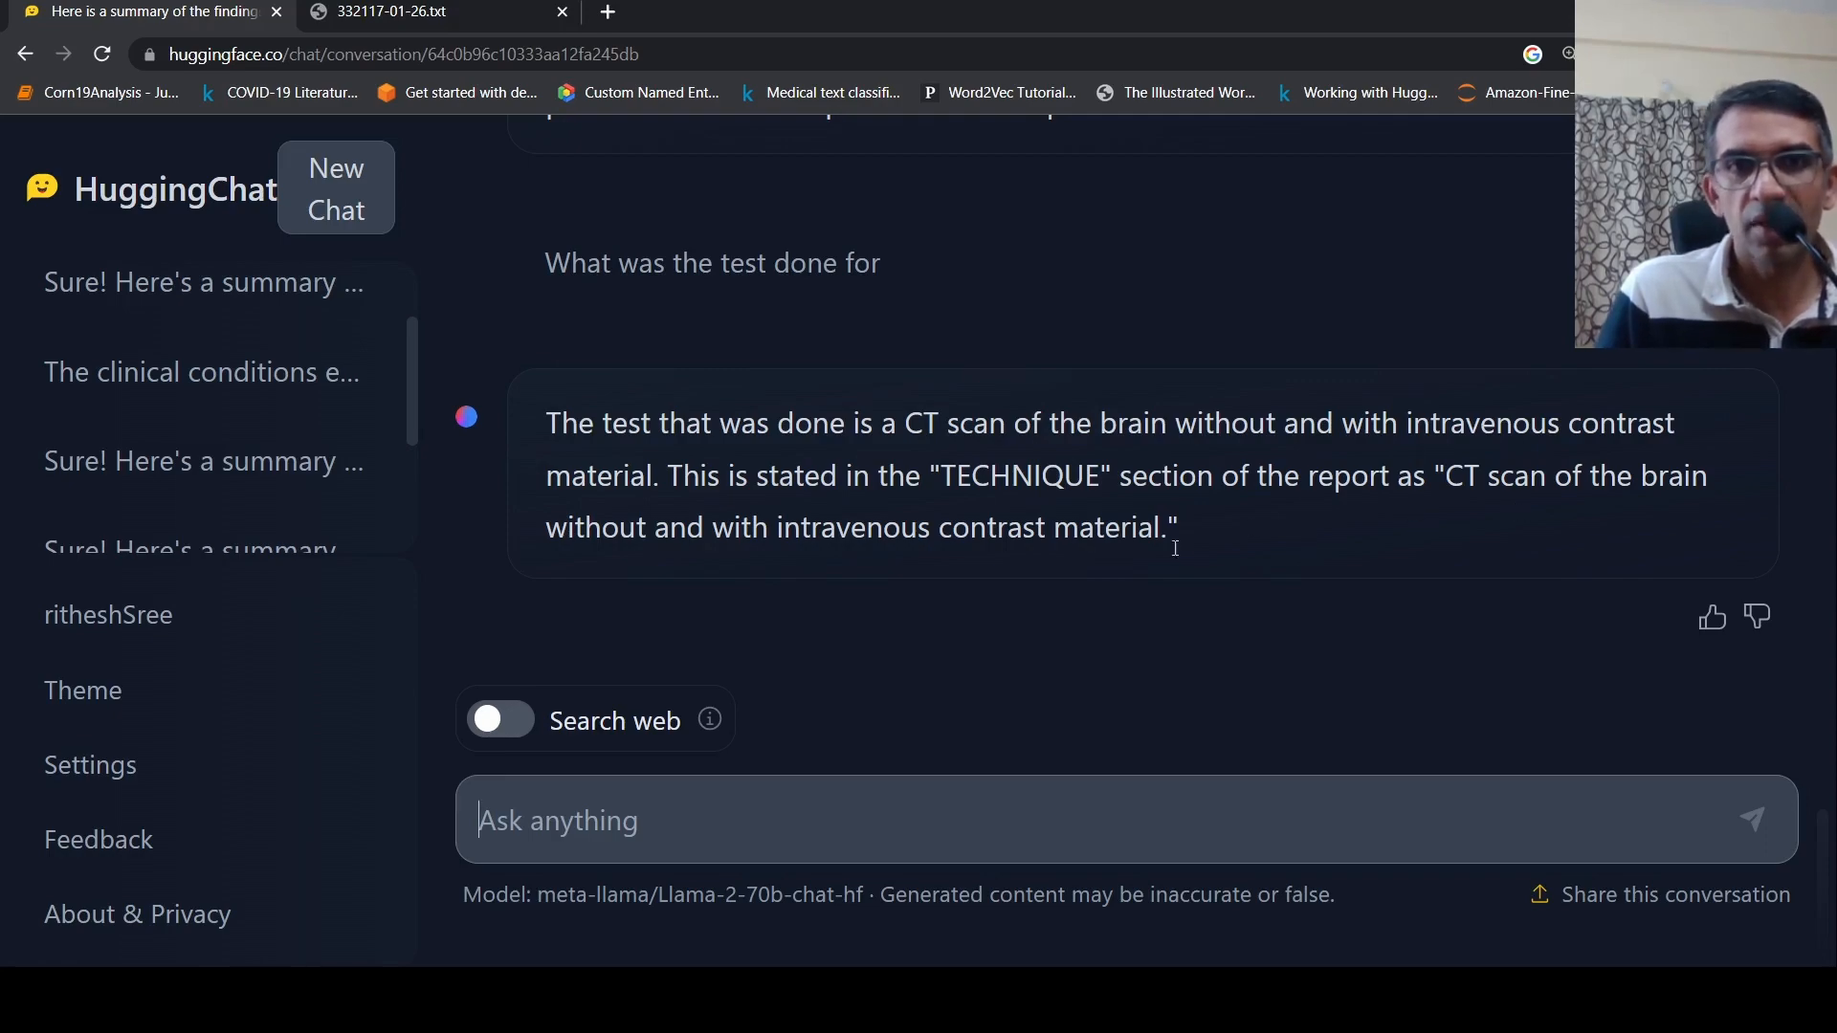
scroll(1228, 593, "up", 5)
scroll(1229, 594, "up", 5)
scroll(1229, 593, "up", 5)
scroll(1228, 593, "up", 4)
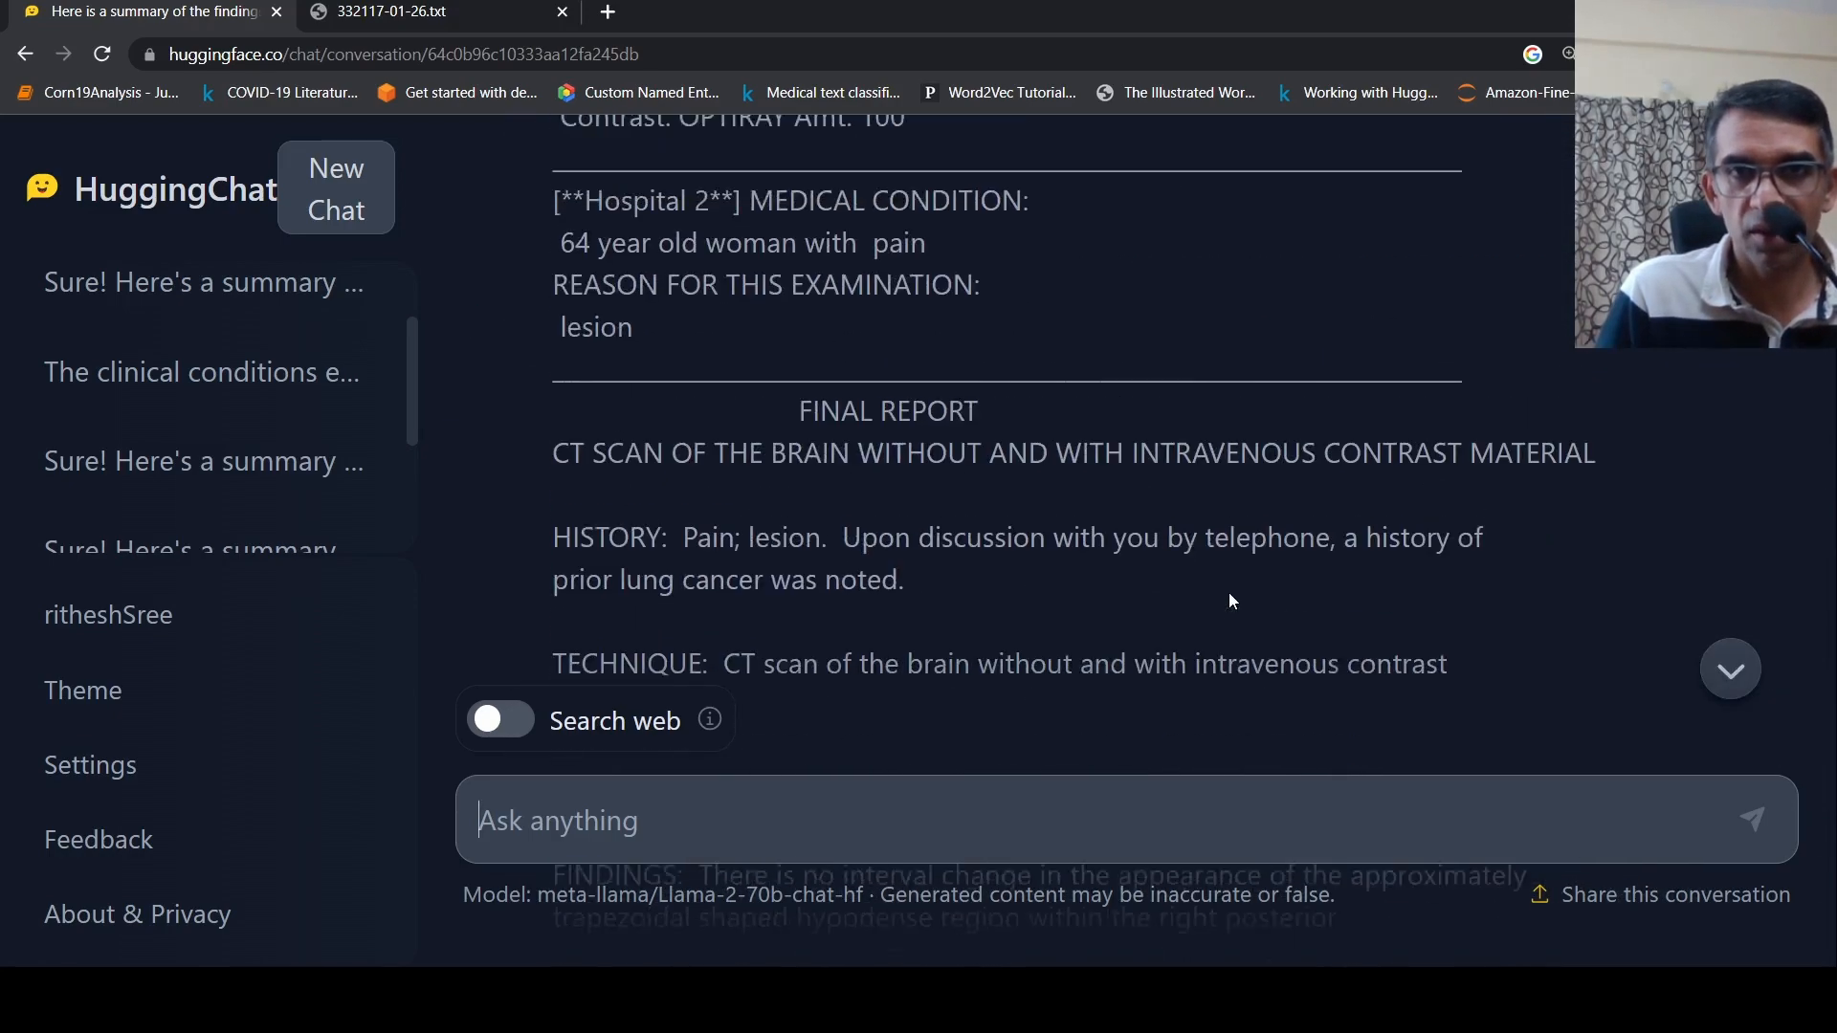
scroll(1229, 592, "up", 2)
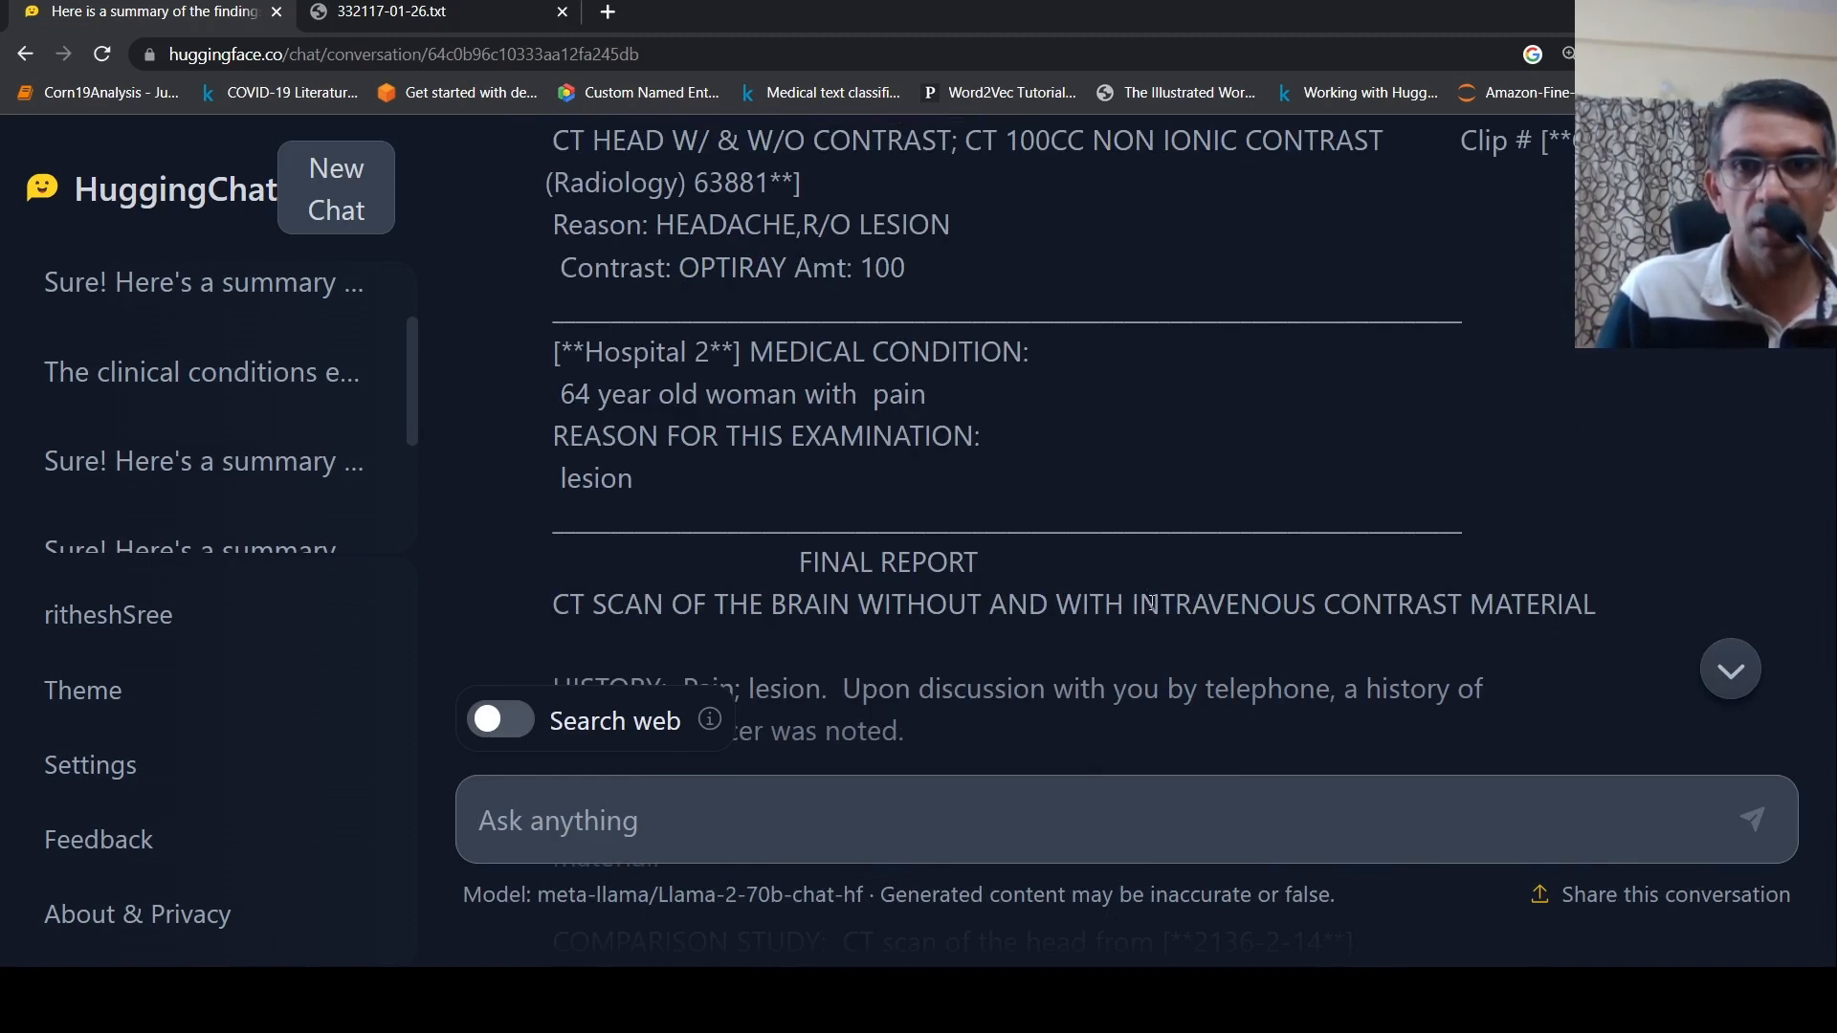
scroll(1152, 604, "down", 10)
scroll(1153, 603, "down", 8)
scroll(1156, 606, "down", 8)
scroll(1156, 606, "down", 5)
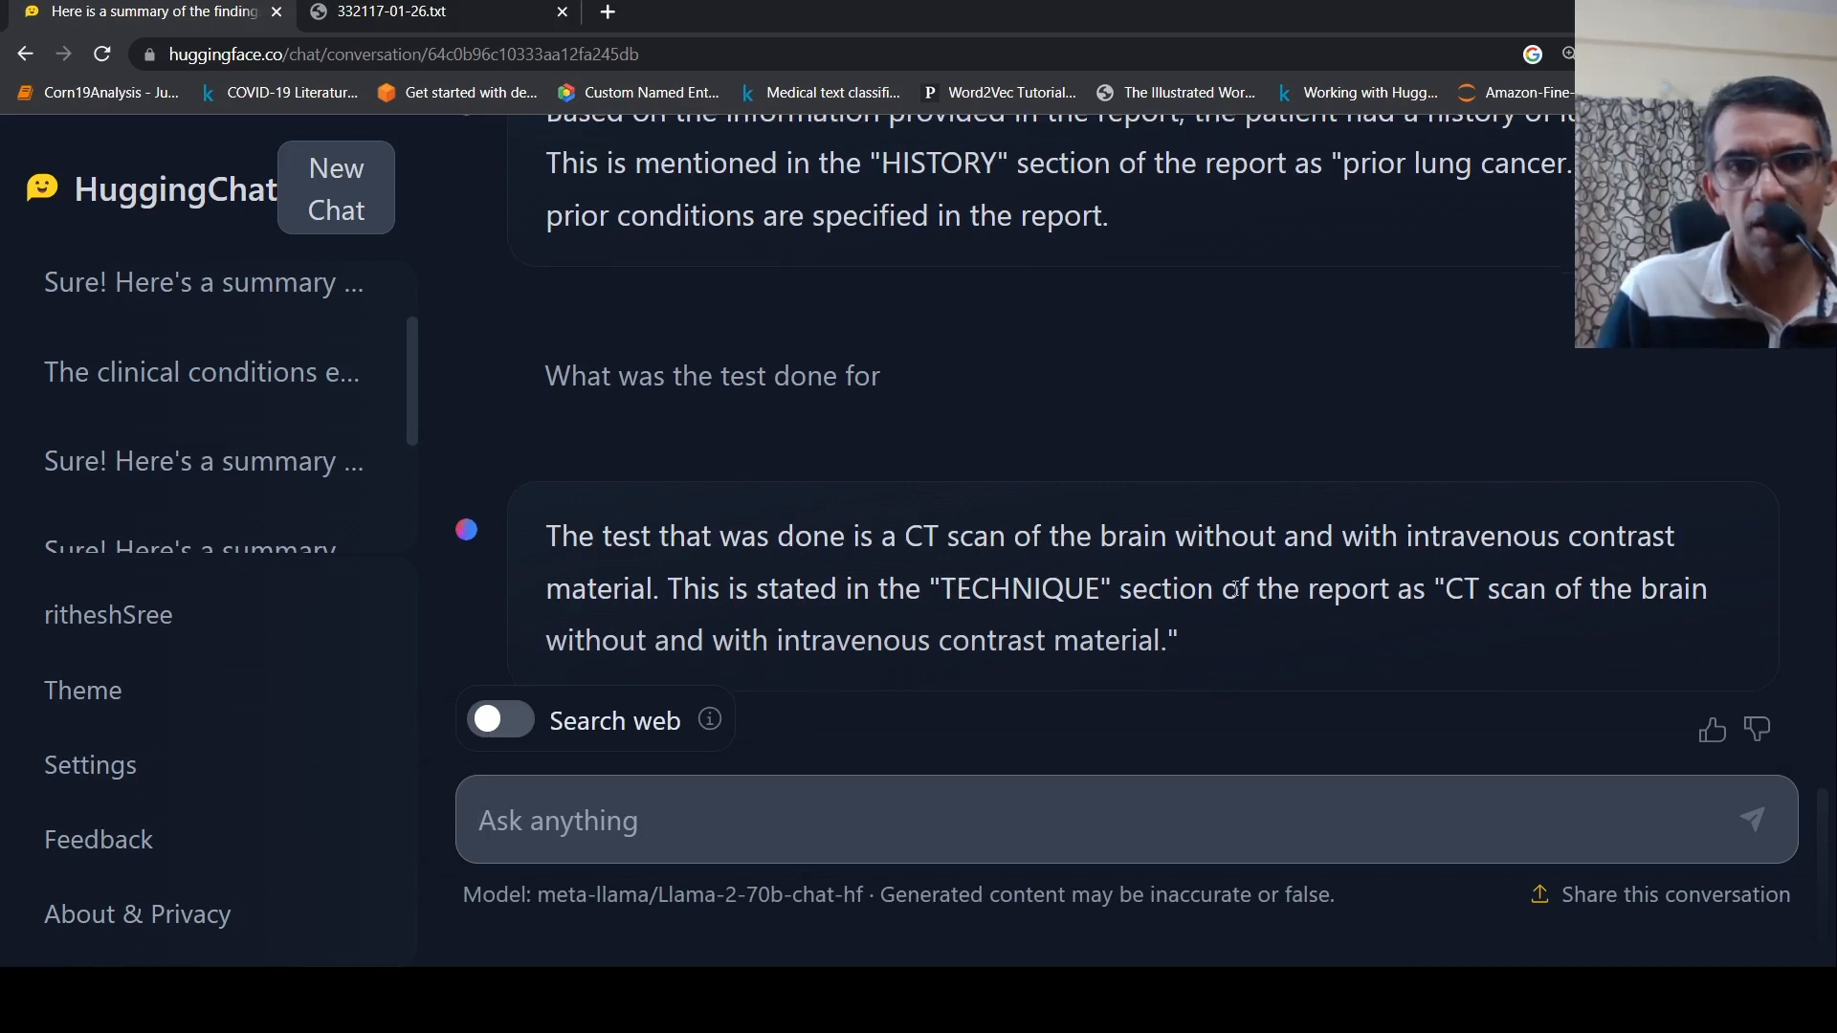
scroll(1254, 576, "down", 2)
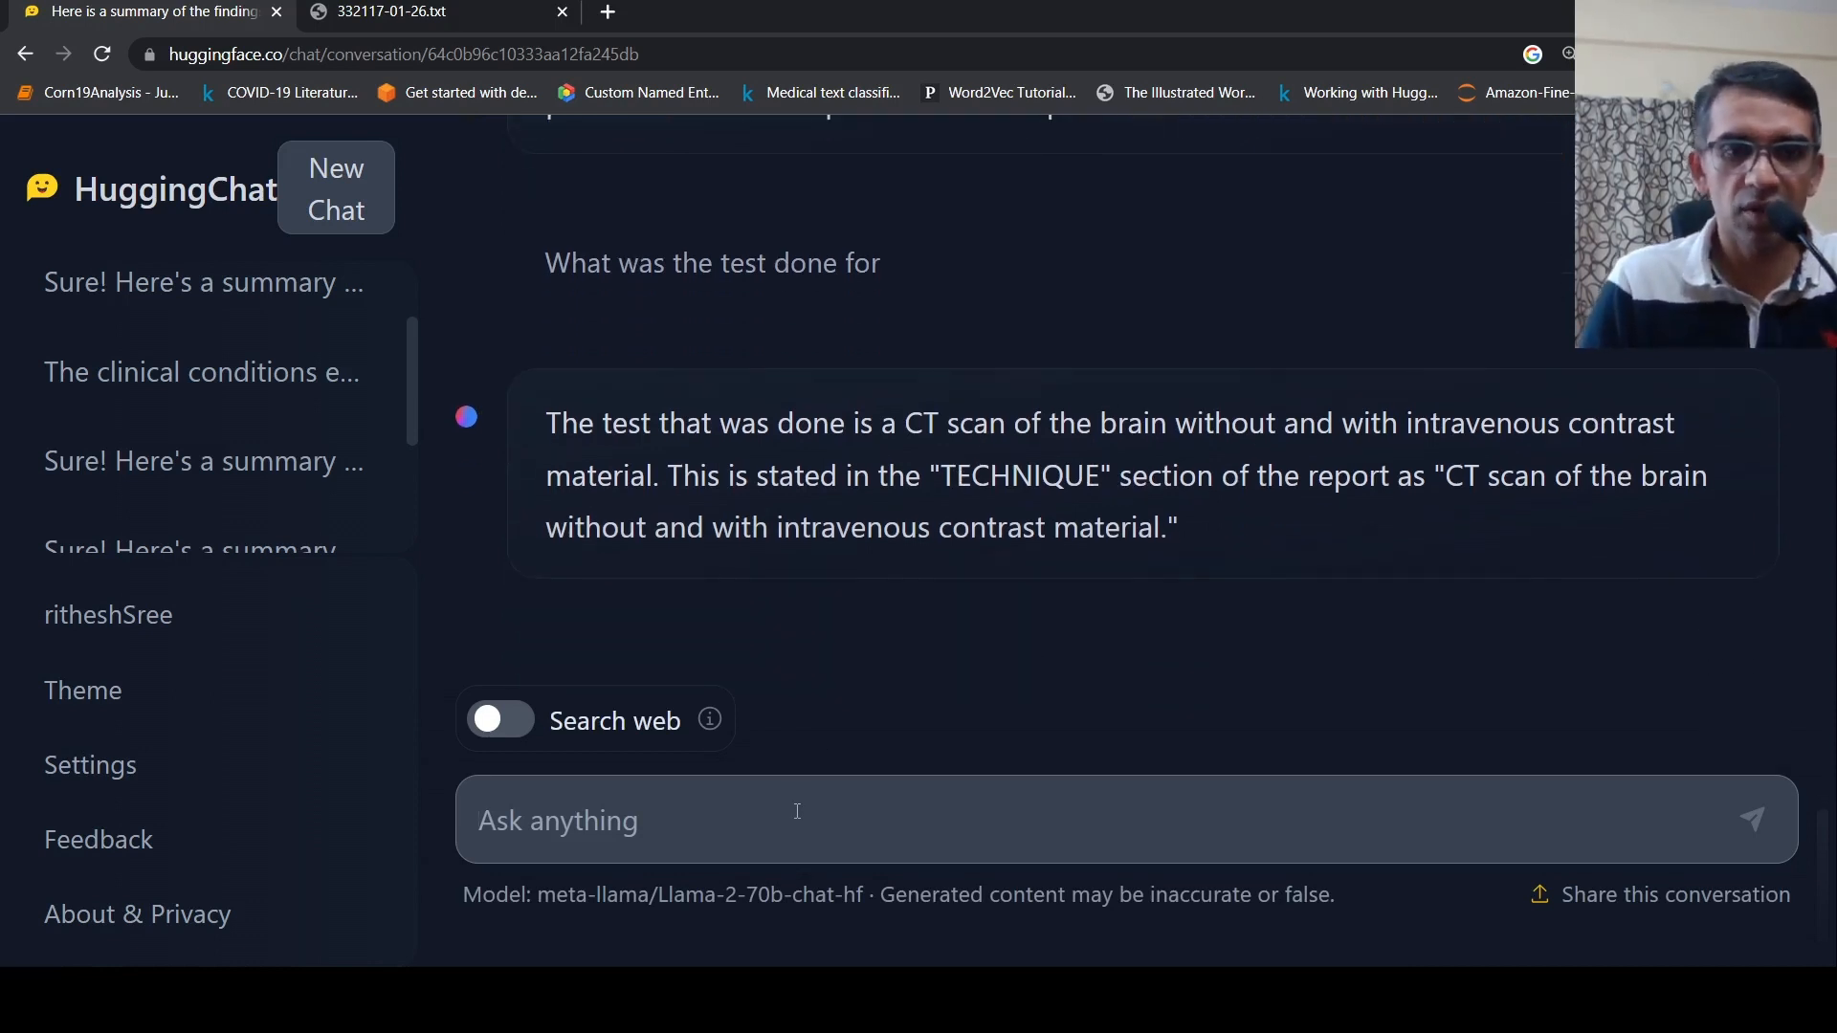
type("Wh")
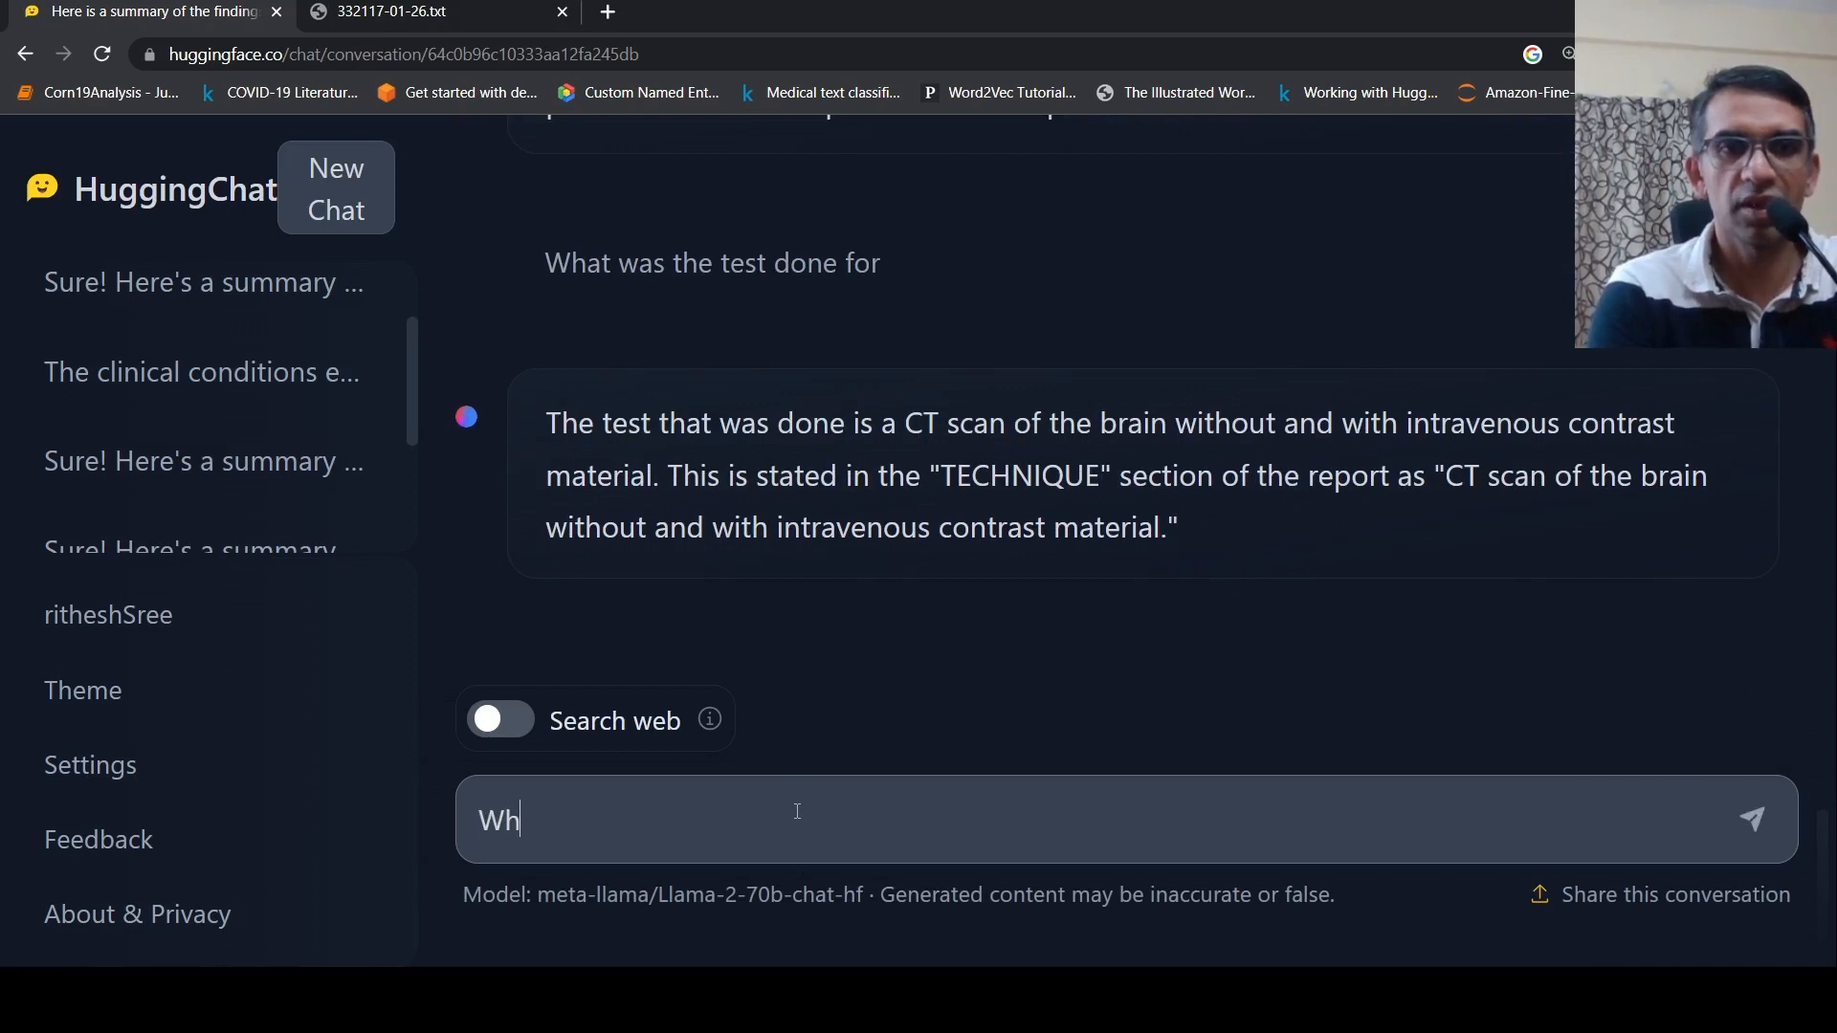
type("y was the ")
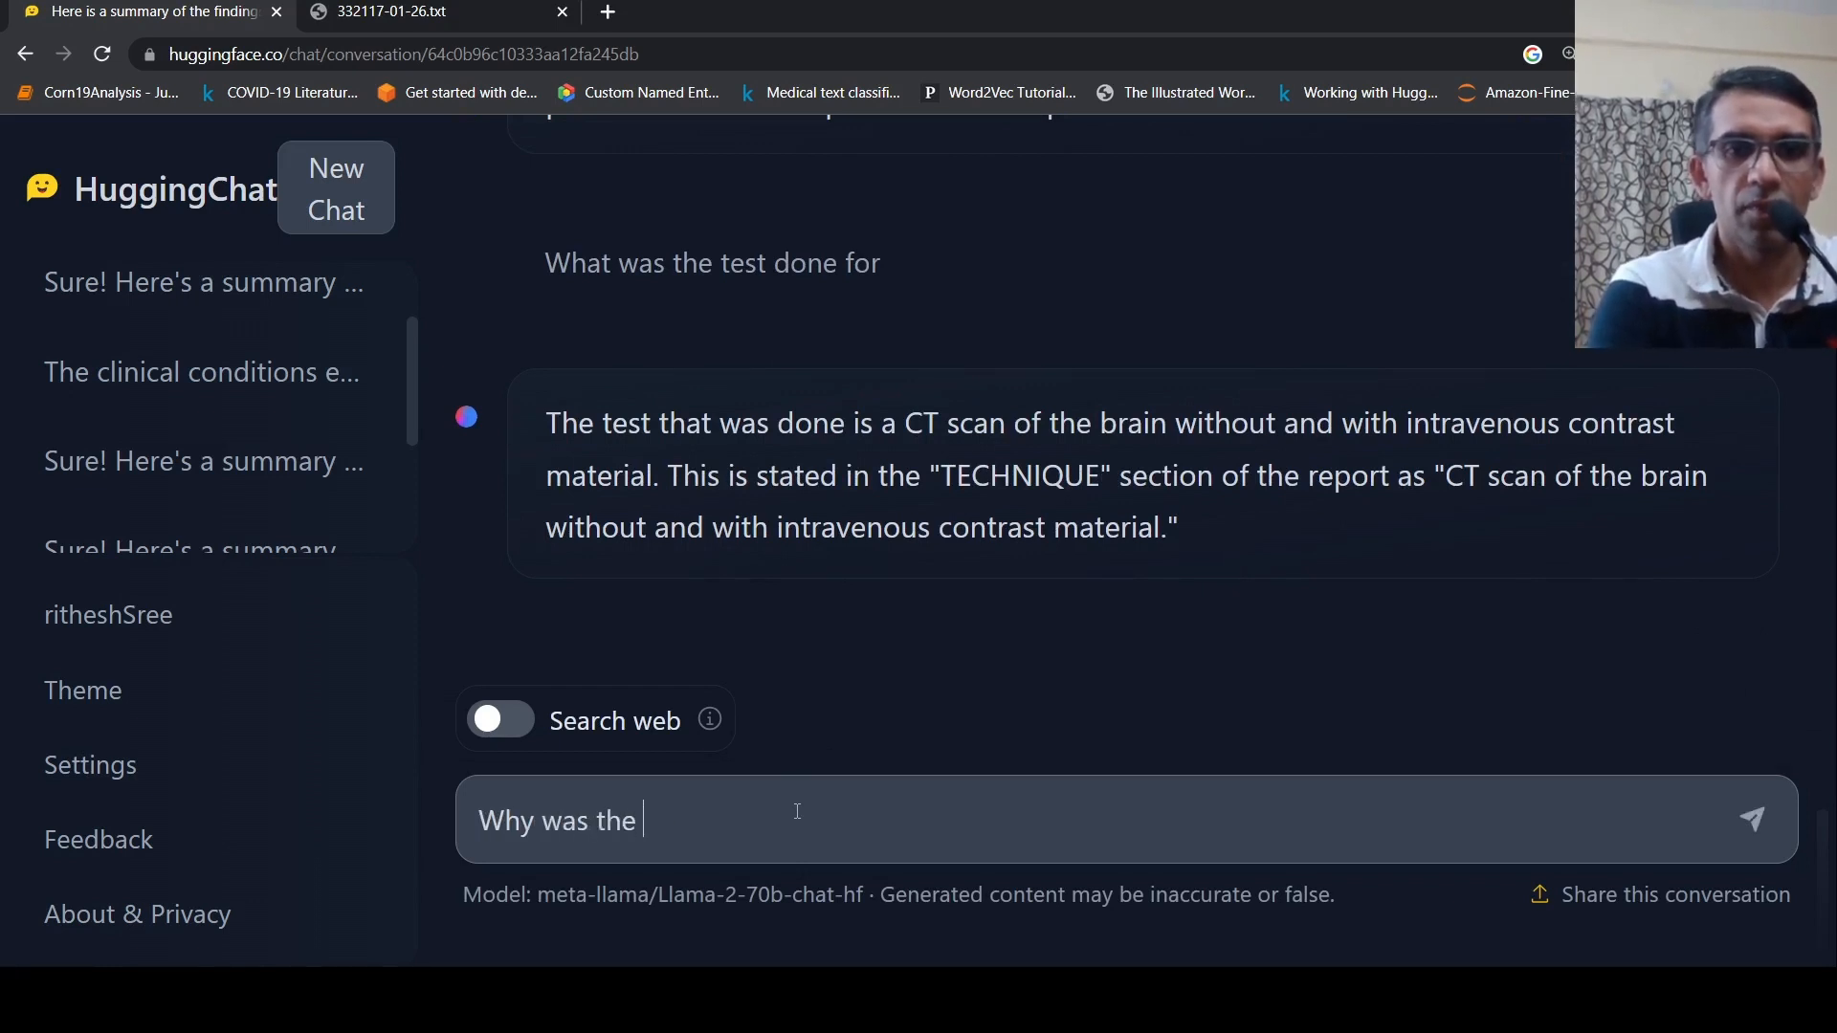
type("test dome")
Correct the typo and submit the question 'Why was the test done'
key("BackSpace")
key("BackSpace")
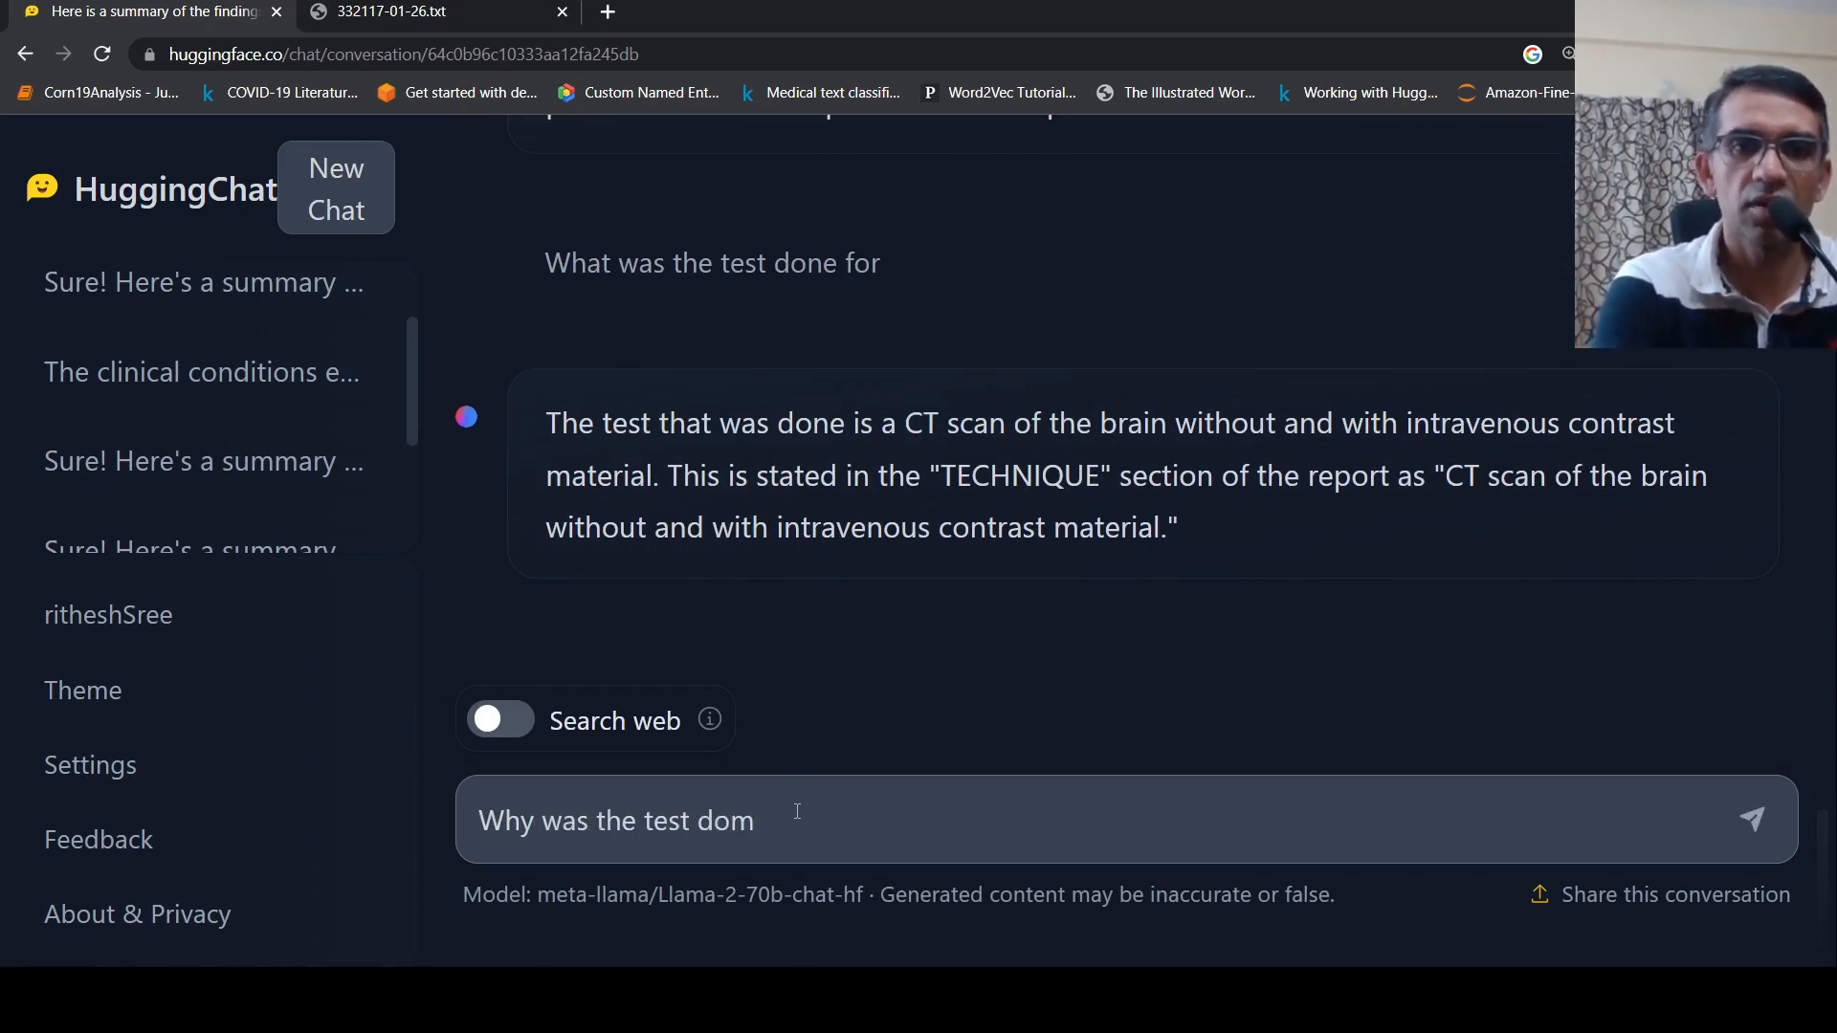
type("ne")
key("Return")
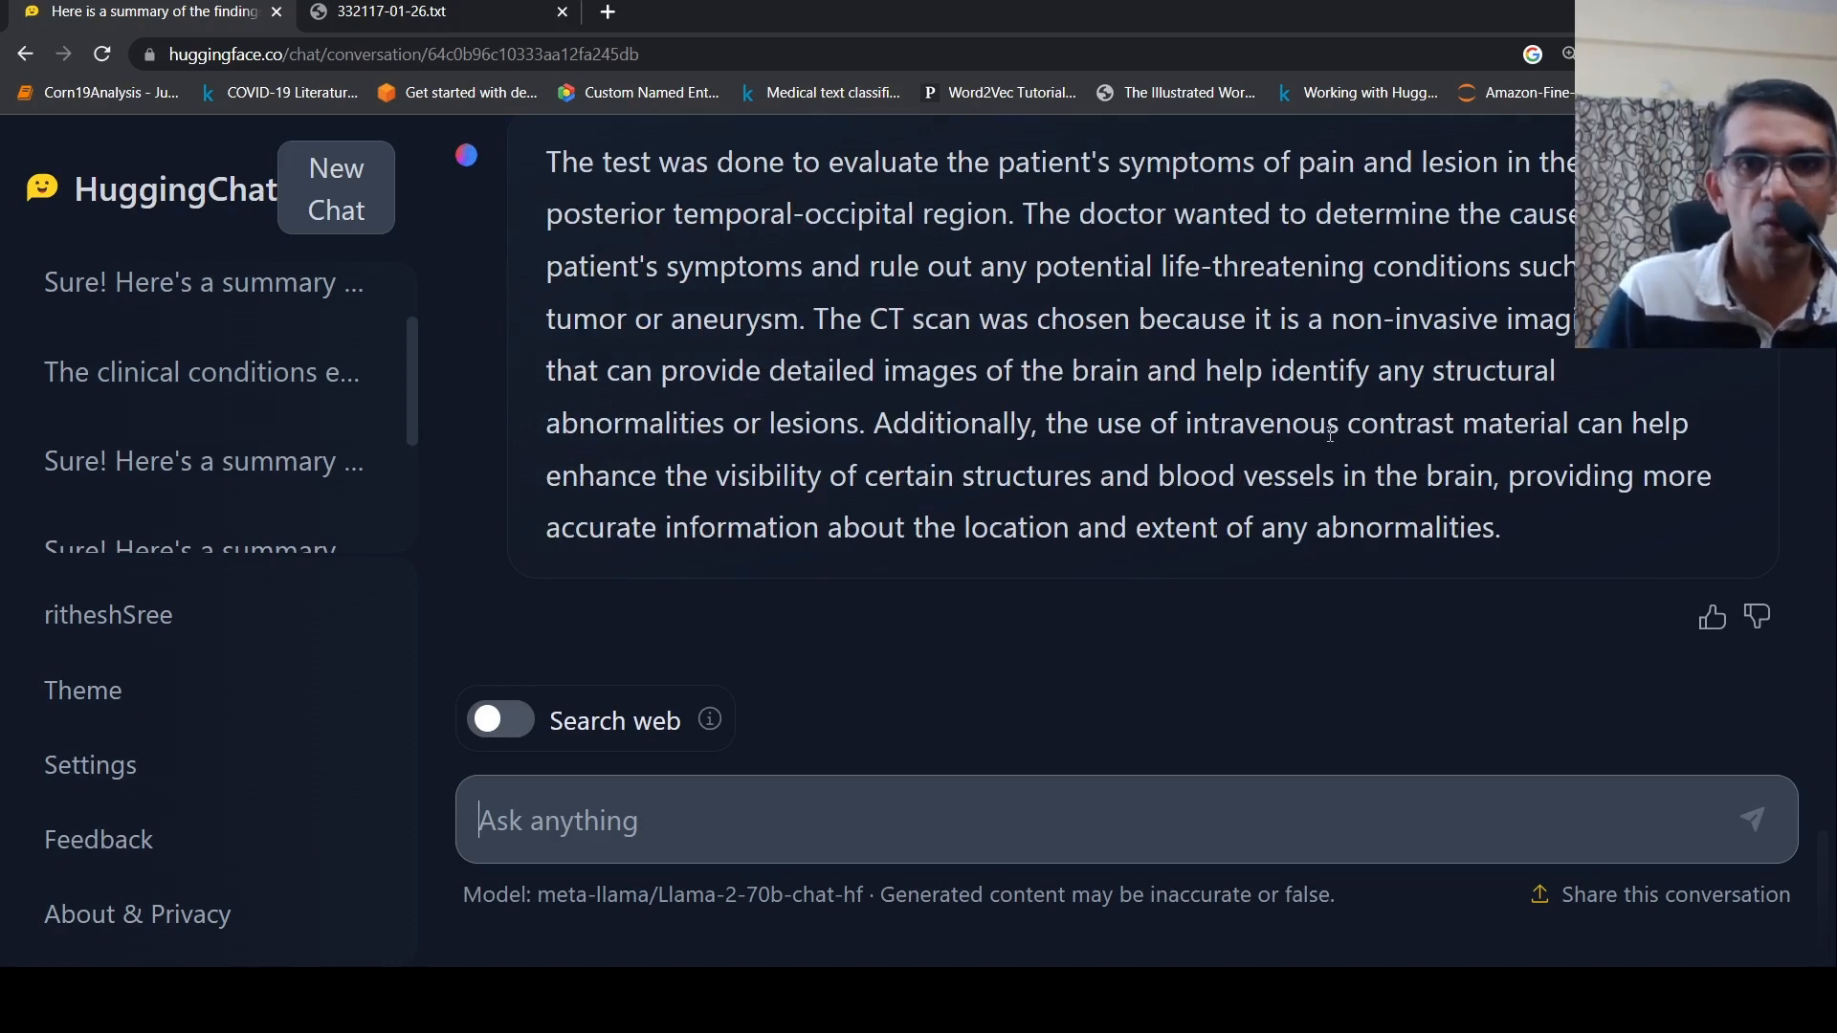
scroll(1333, 438, "up", 5)
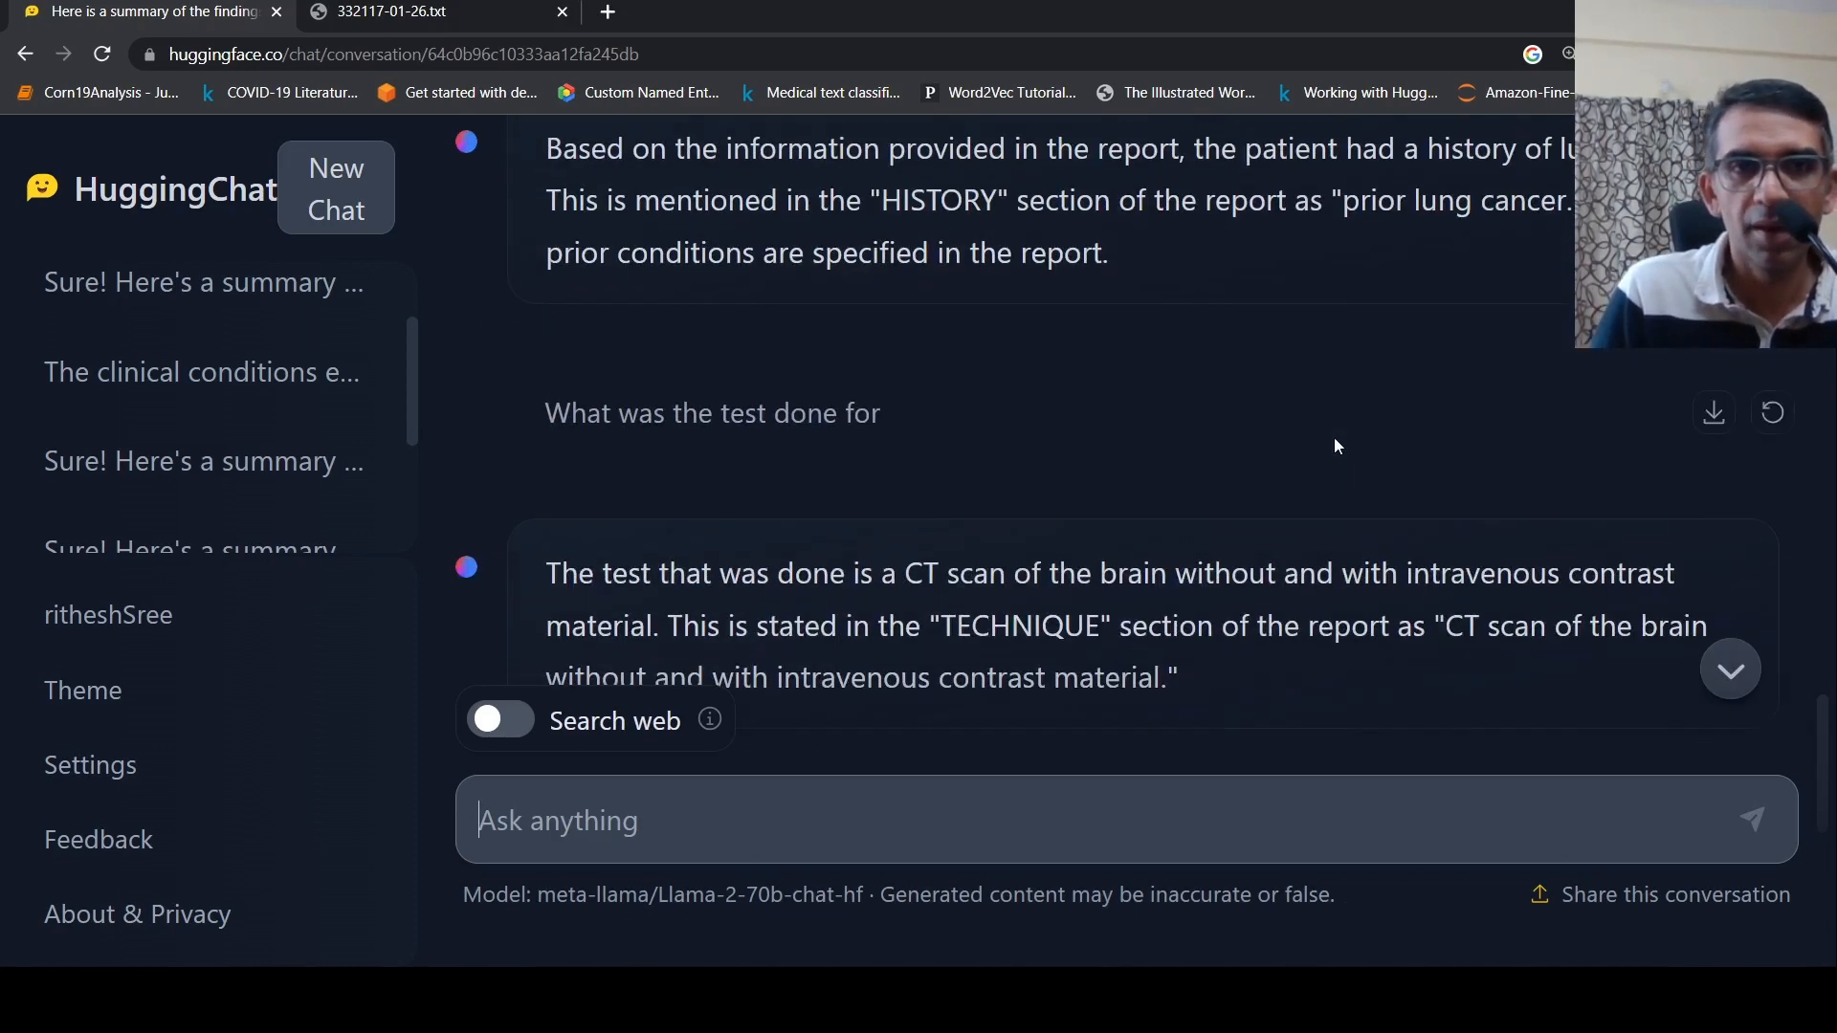
scroll(1334, 438, "up", 5)
scroll(1333, 437, "up", 5)
scroll(1302, 435, "up", 5)
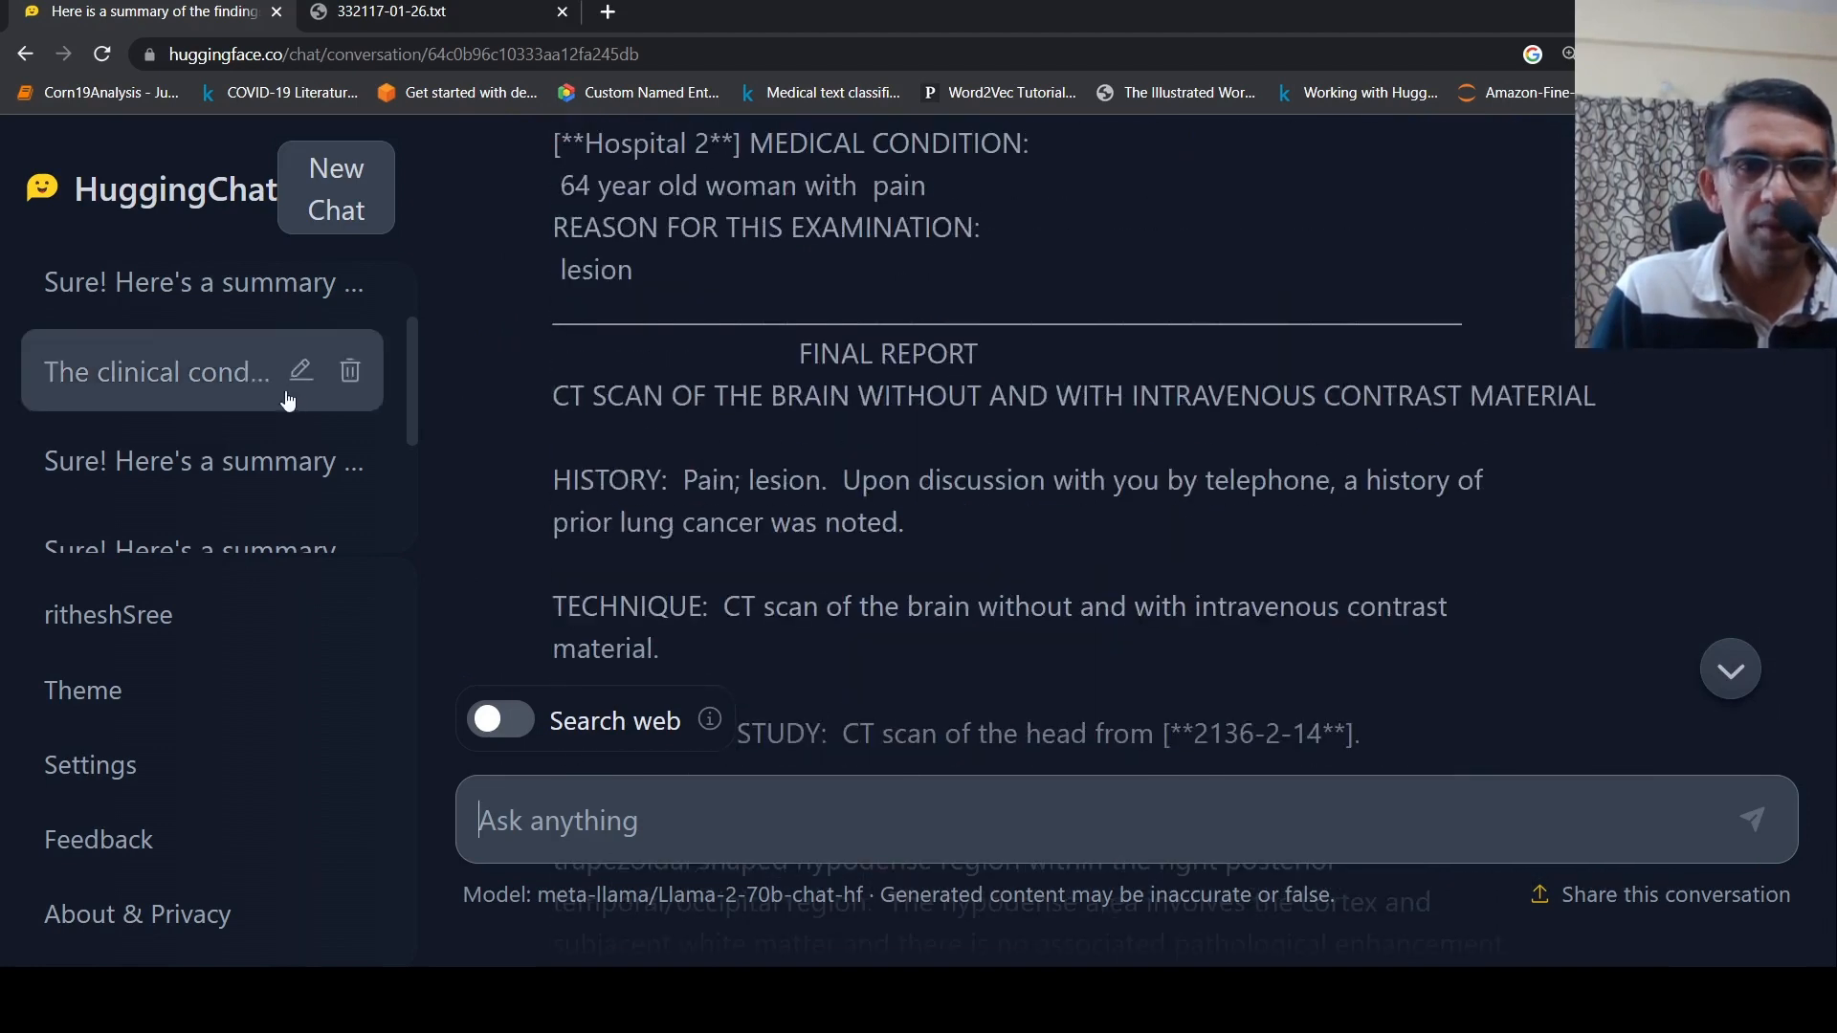
scroll(287, 373, "up", 2)
scroll(306, 420, "down", 3)
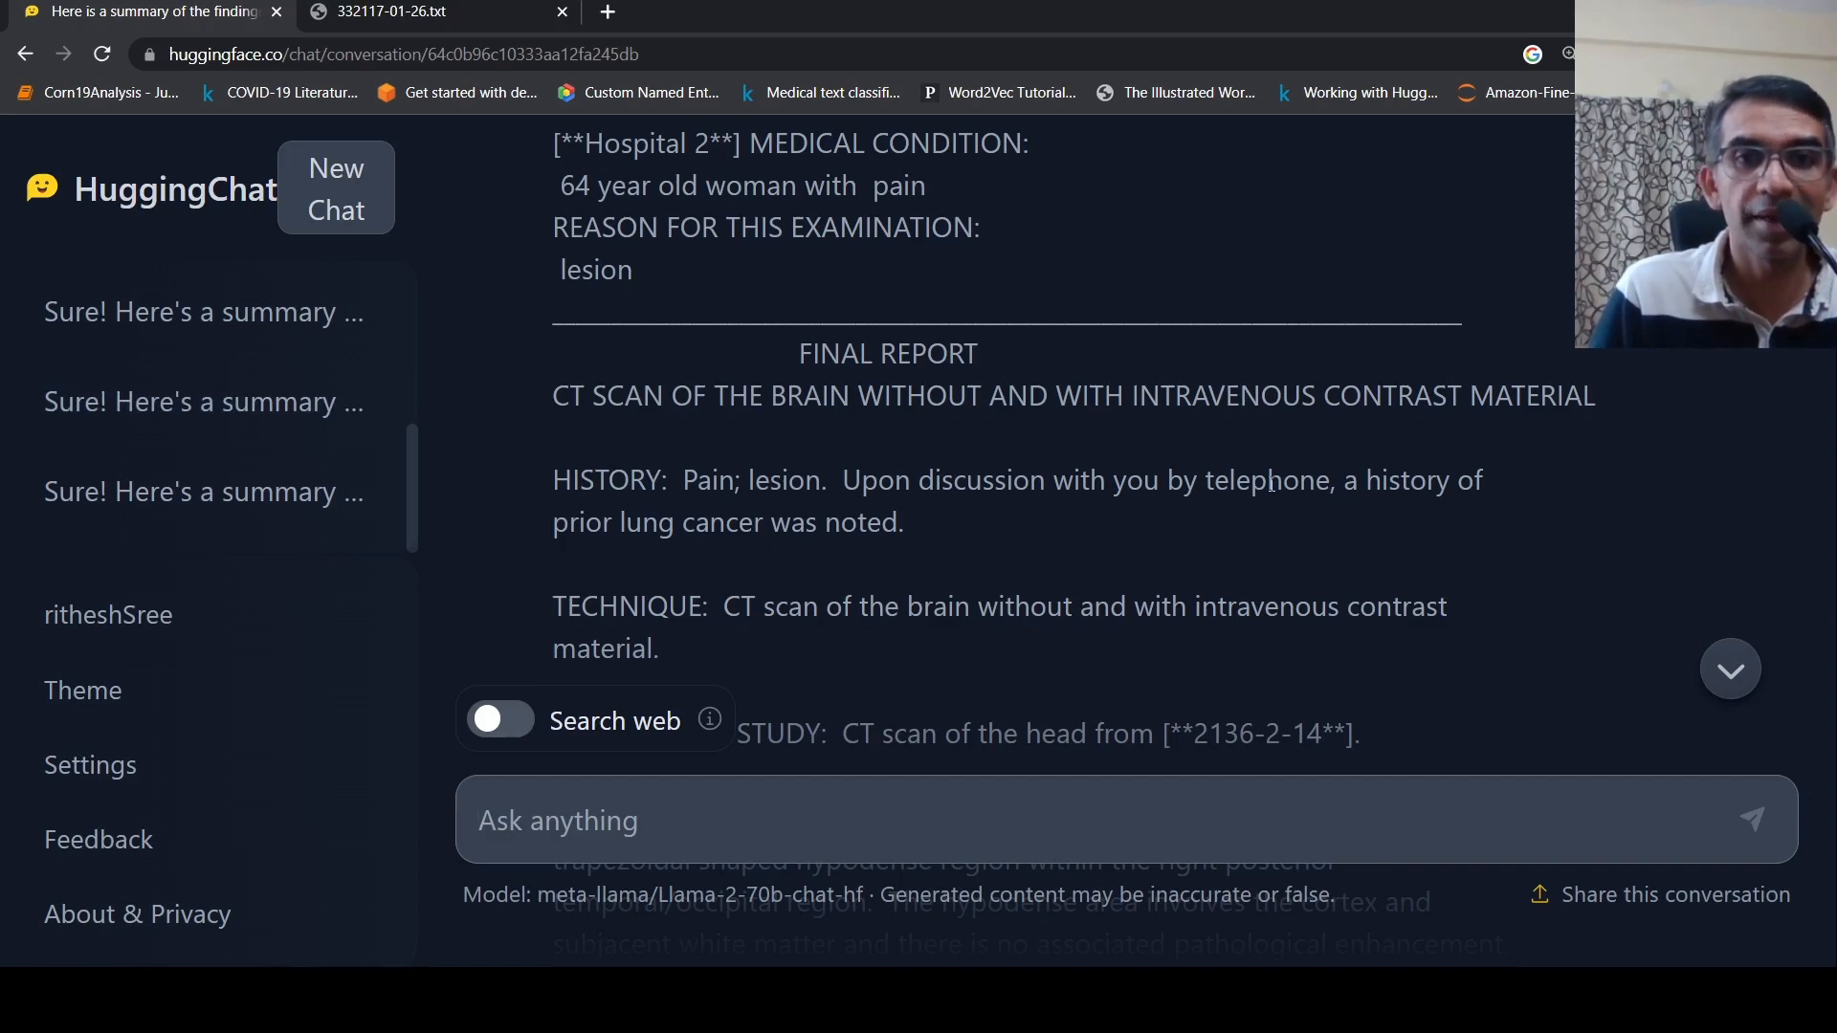
scroll(1270, 484, "up", 3)
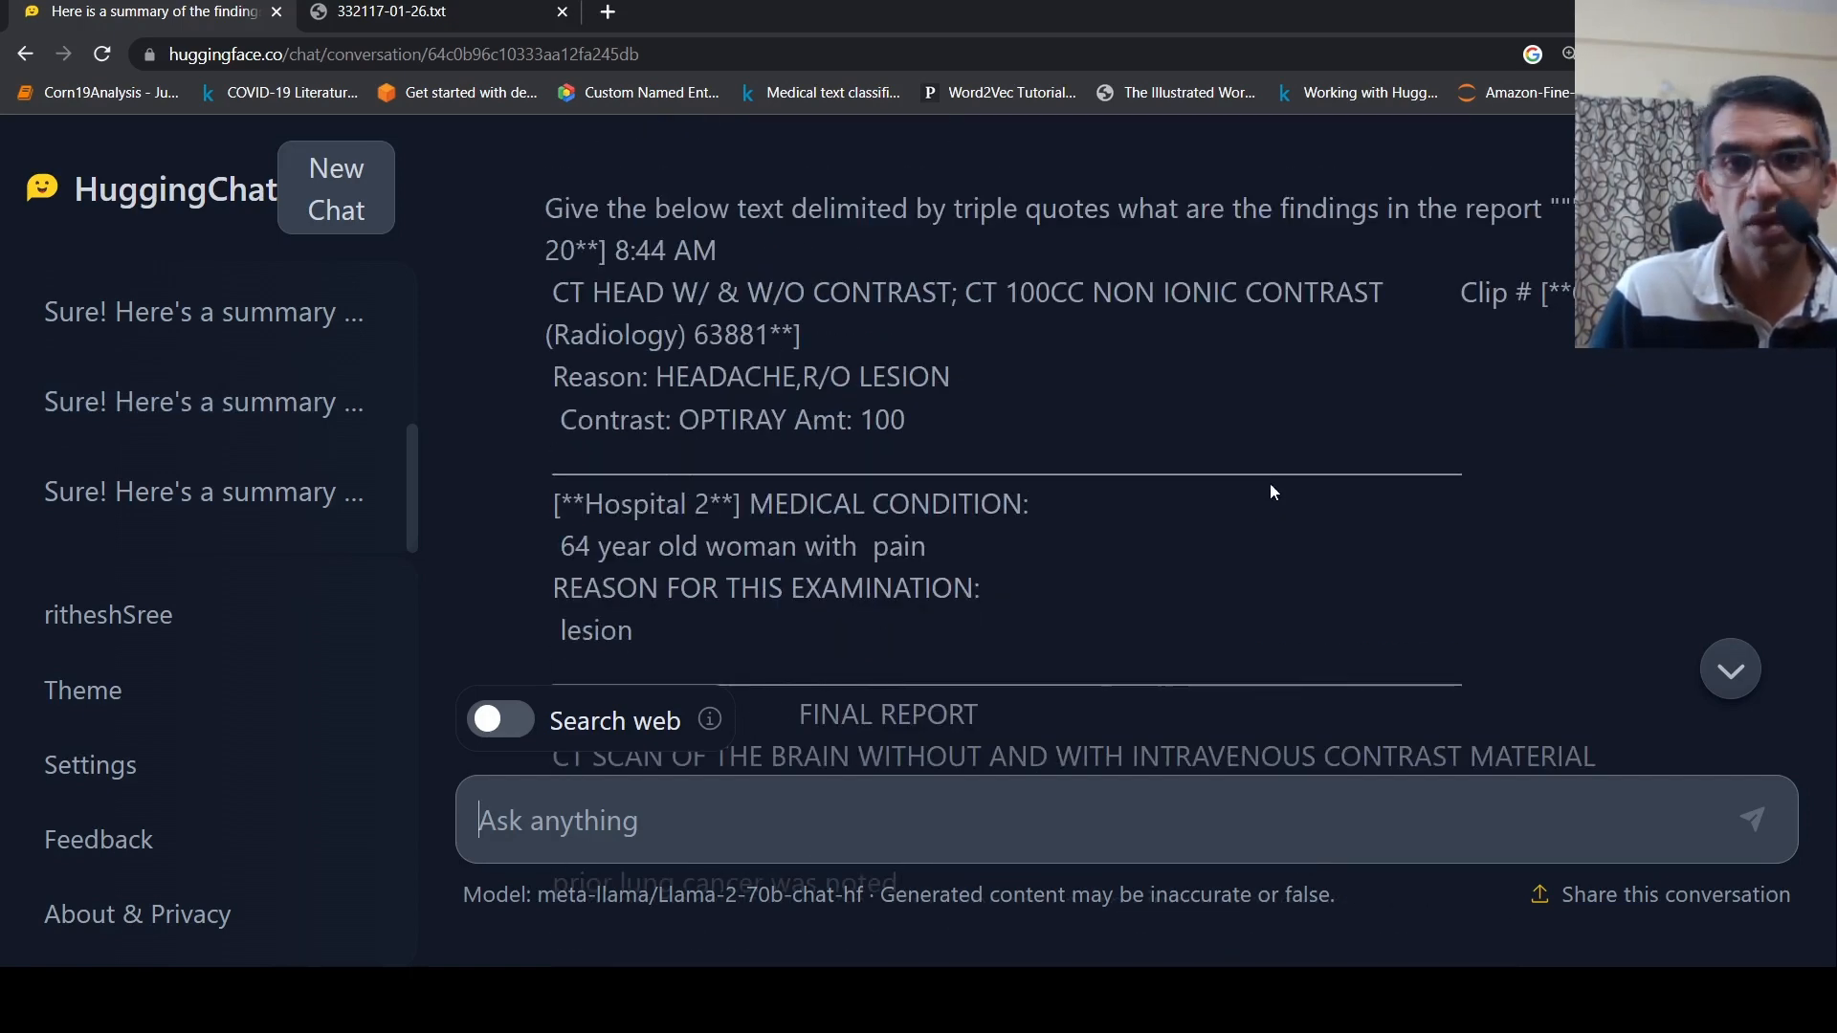
scroll(1271, 484, "down", 1)
scroll(1270, 484, "down", 5)
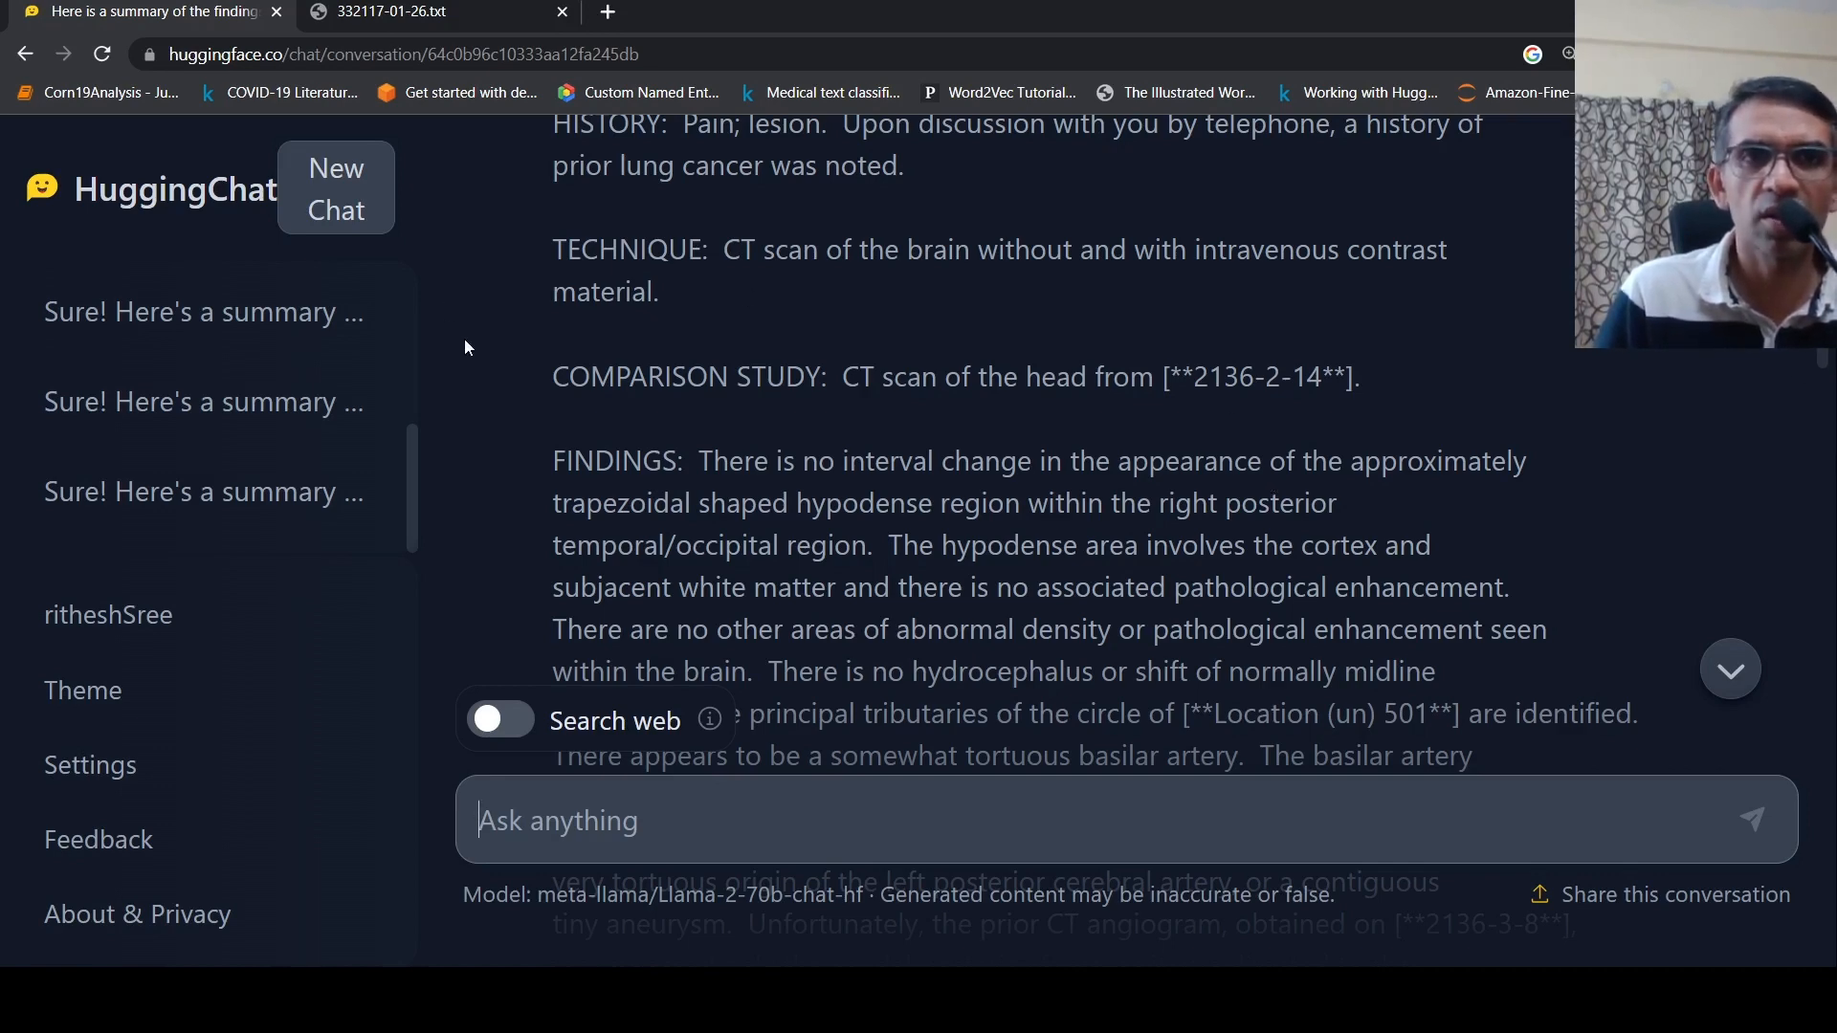
scroll(464, 338, "up", 5)
scroll(1393, 337, "up", 3)
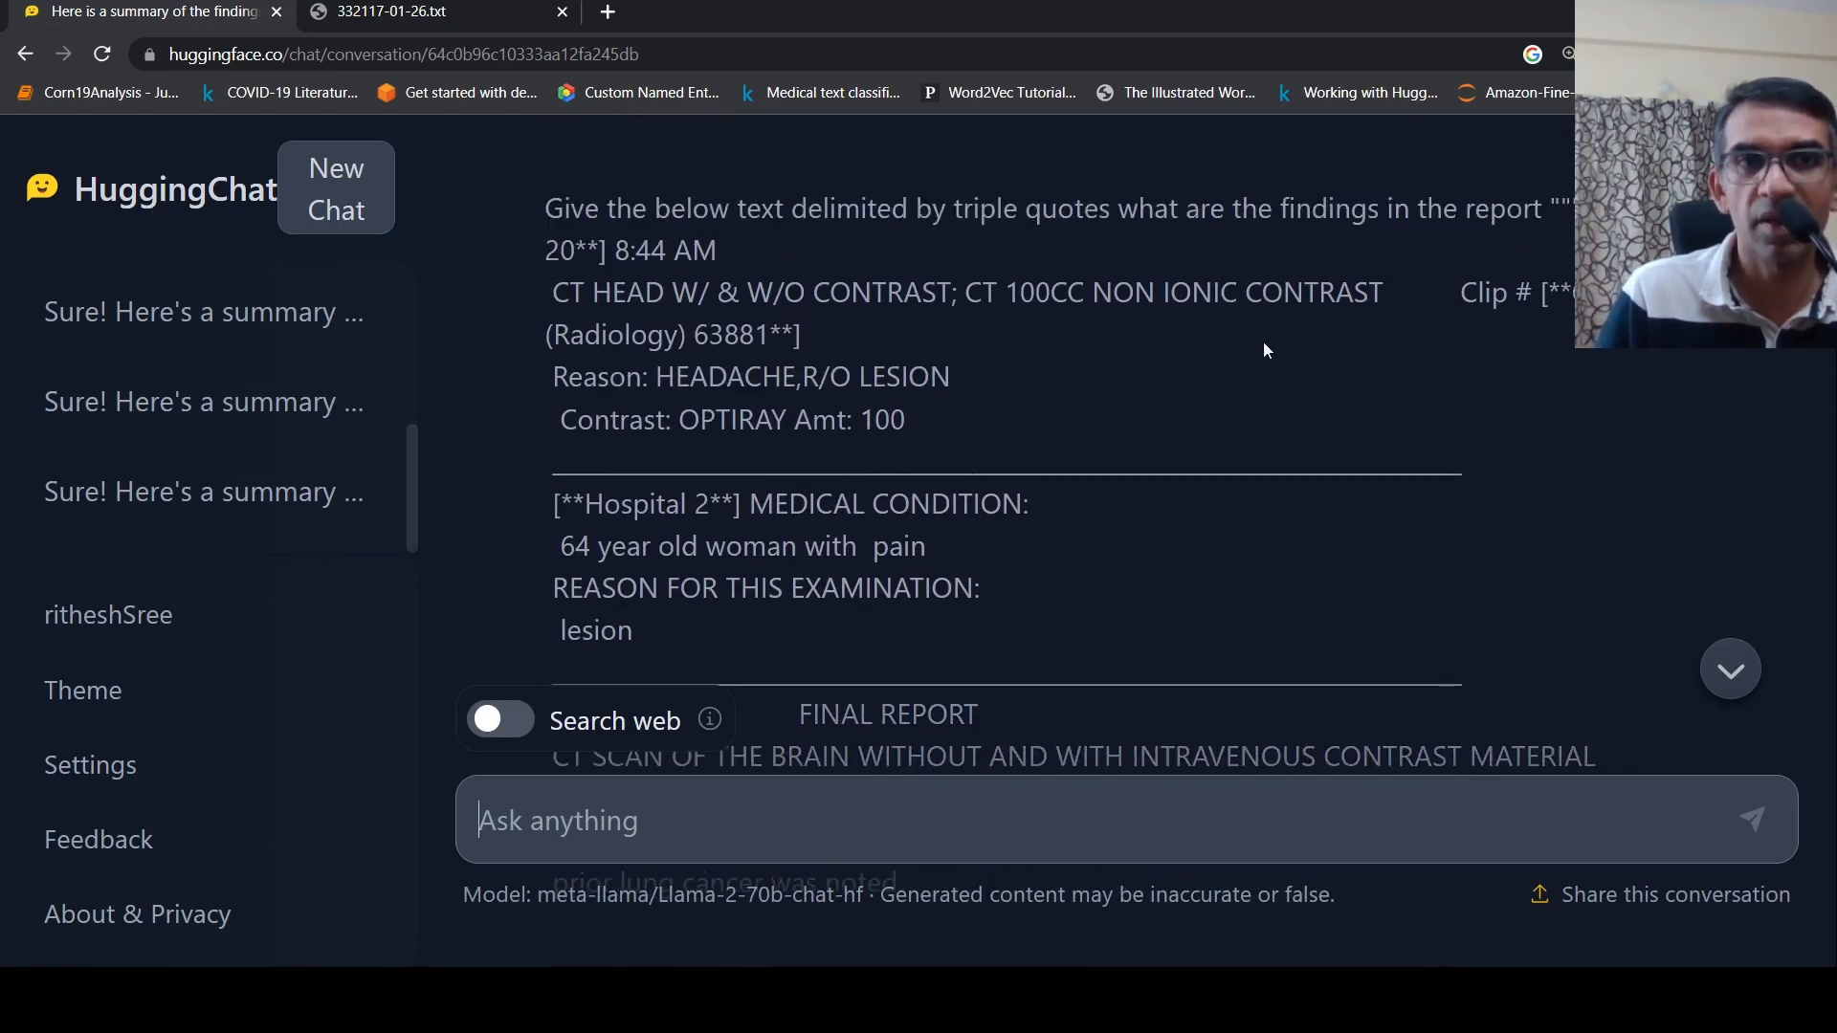
Start a new empty chat, landing on the HuggingChat welcome page with Llama-2-70b-chat selected
left_click(361, 205)
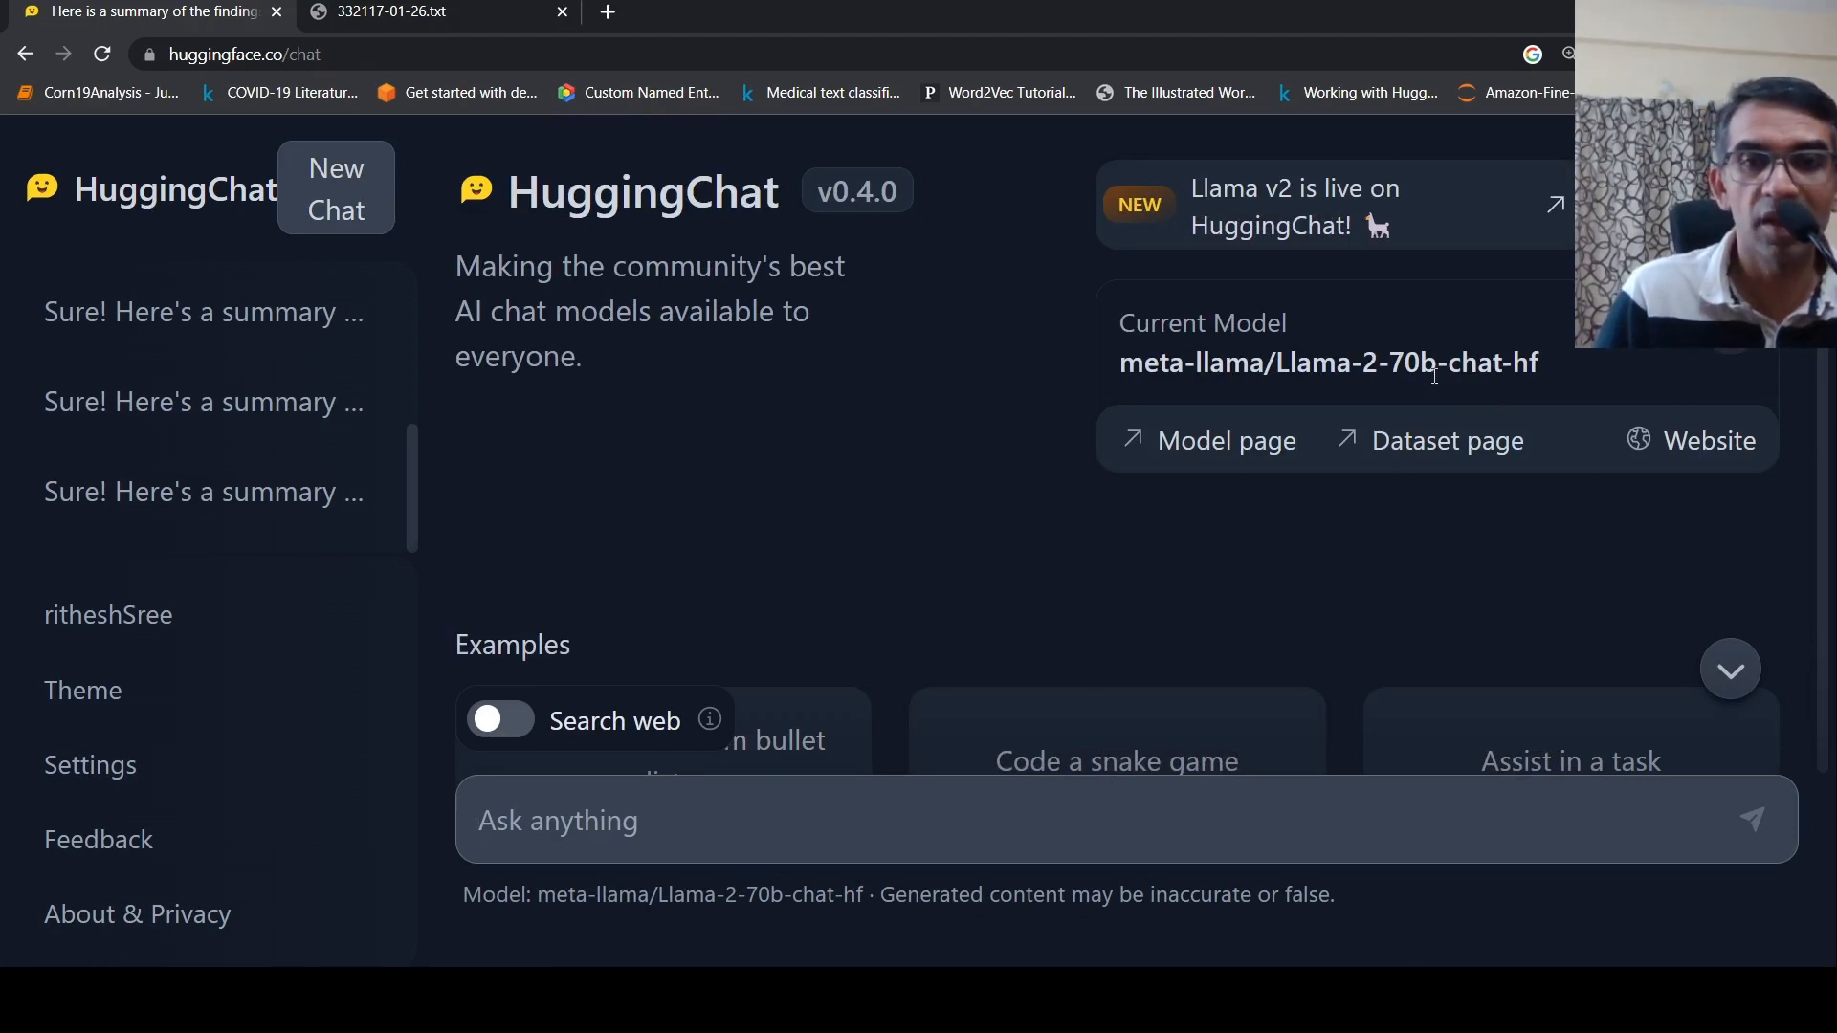
scroll(1229, 420, "down", 3)
scroll(1230, 421, "down", 1)
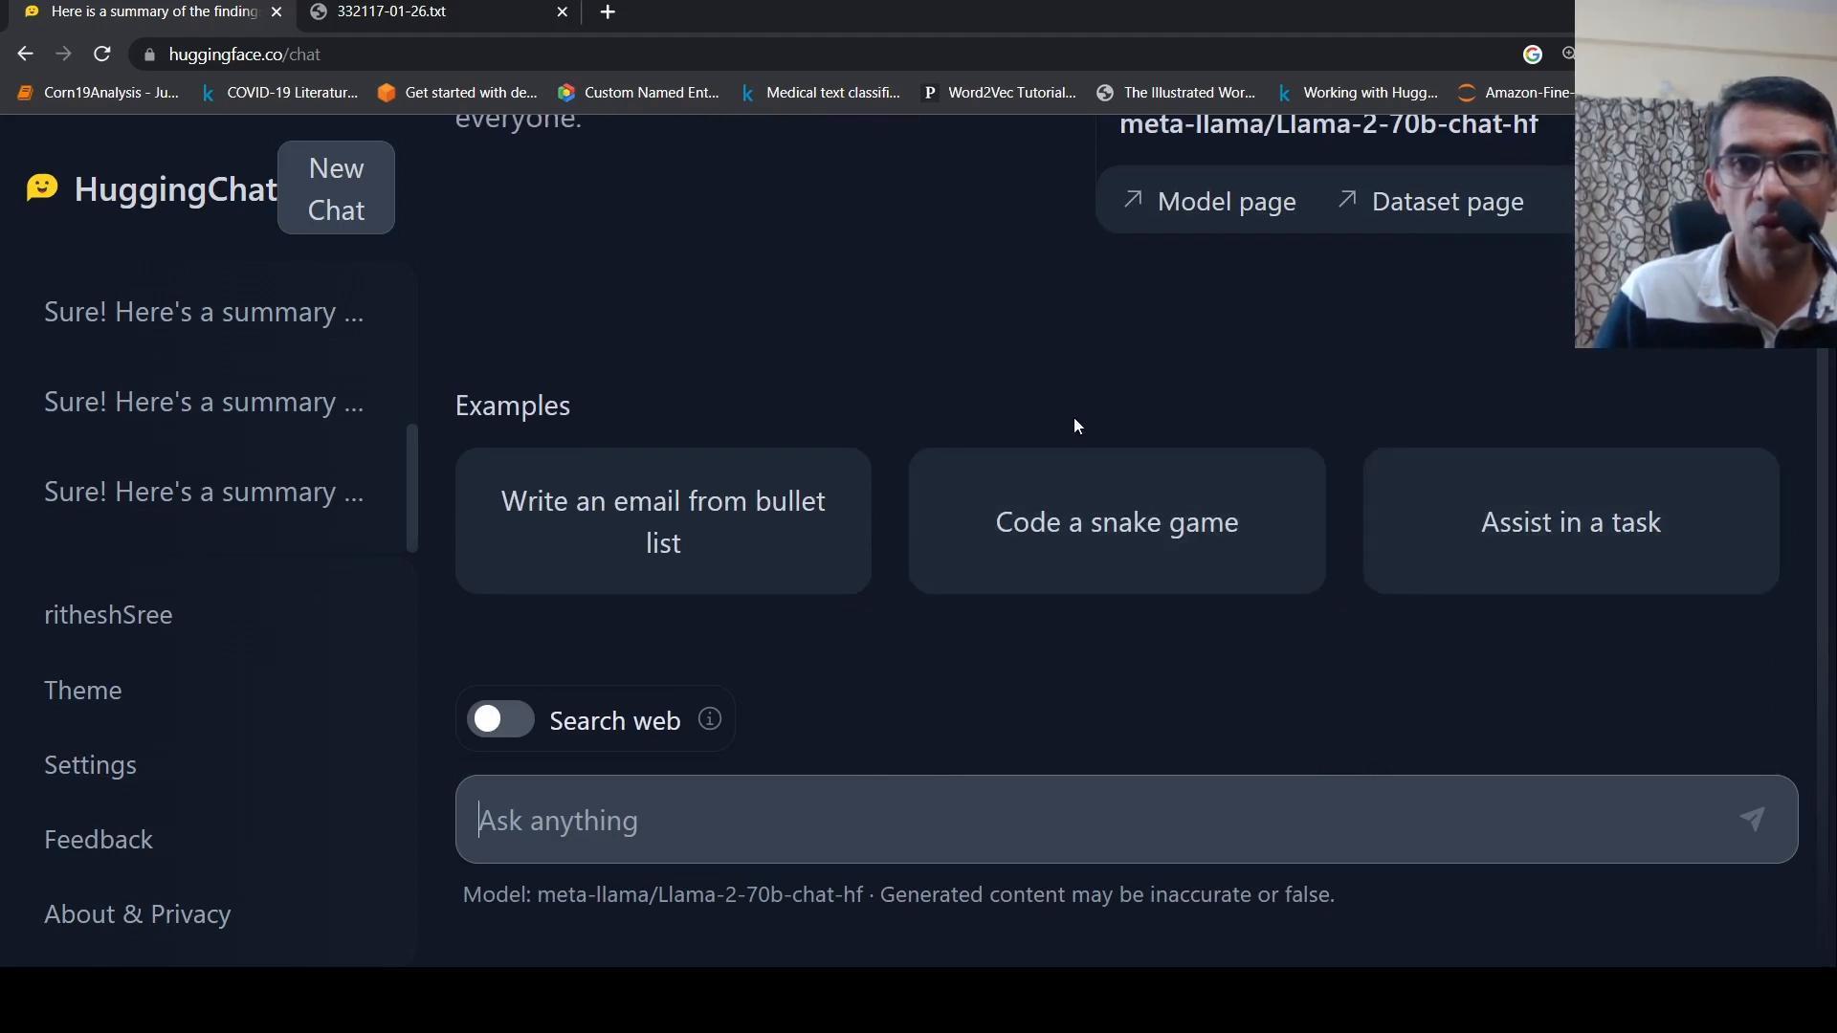
scroll(1106, 386, "up", 3)
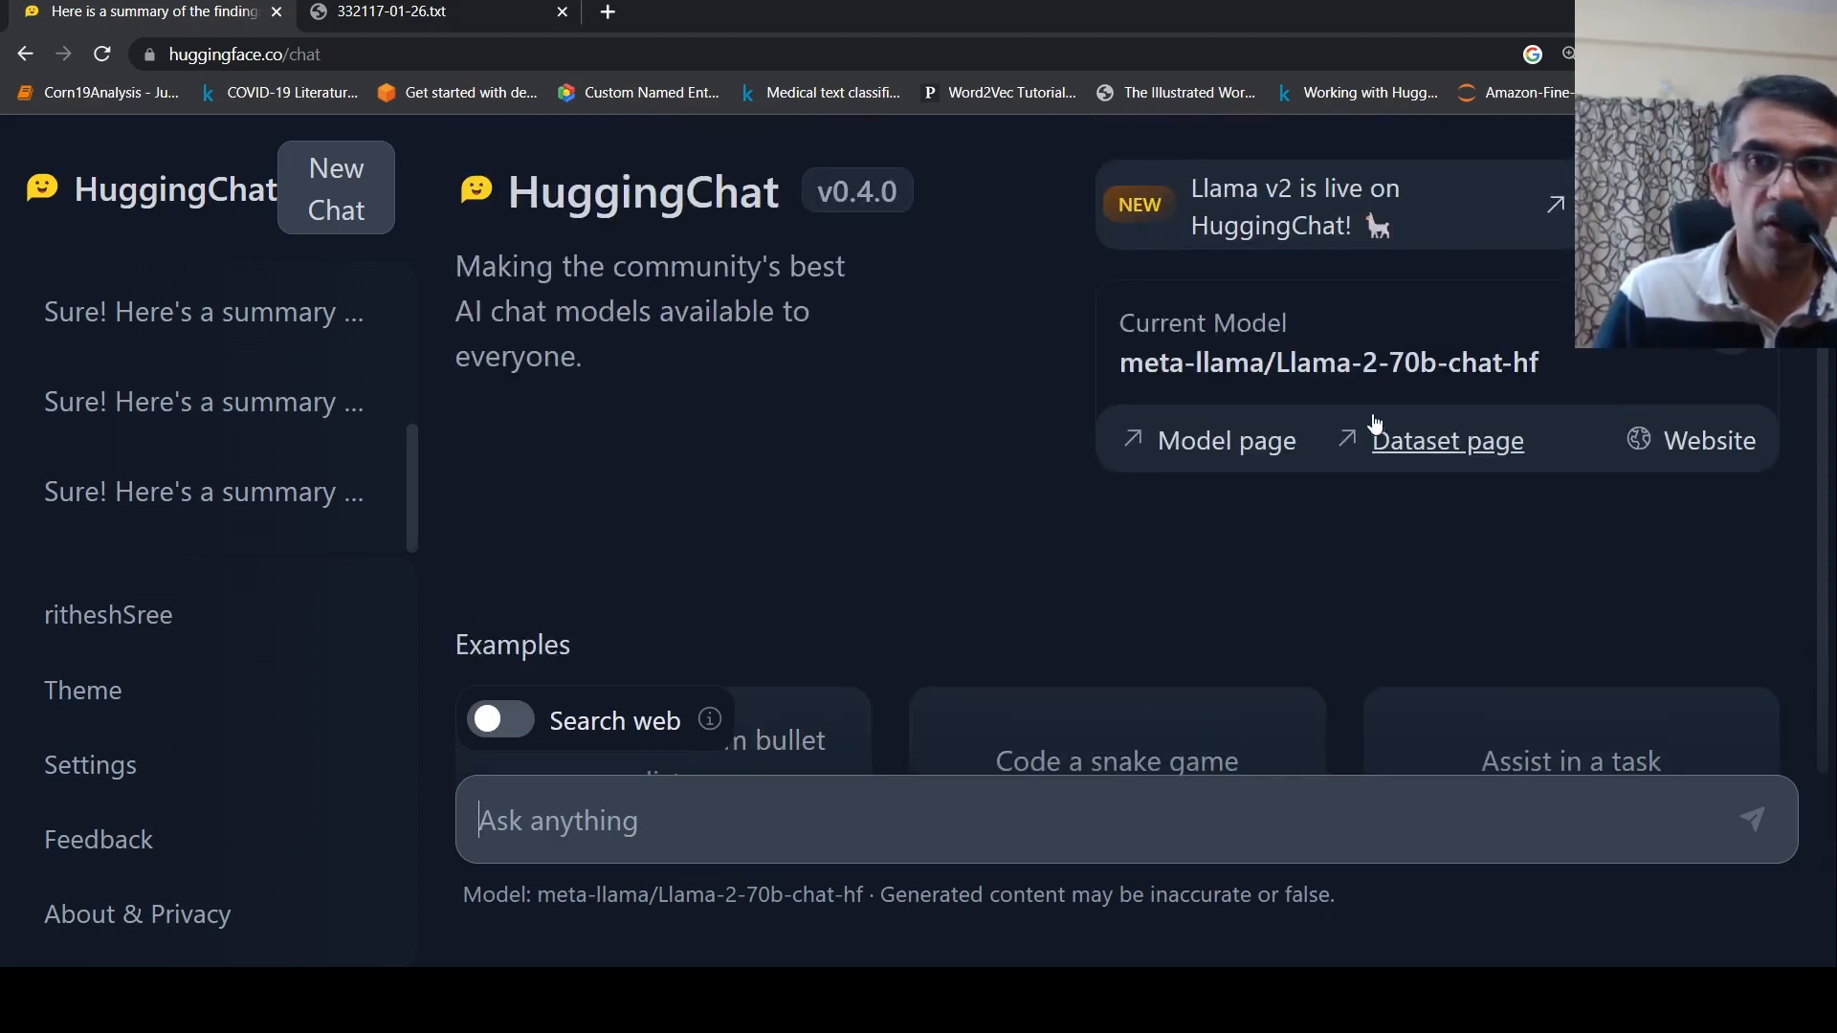